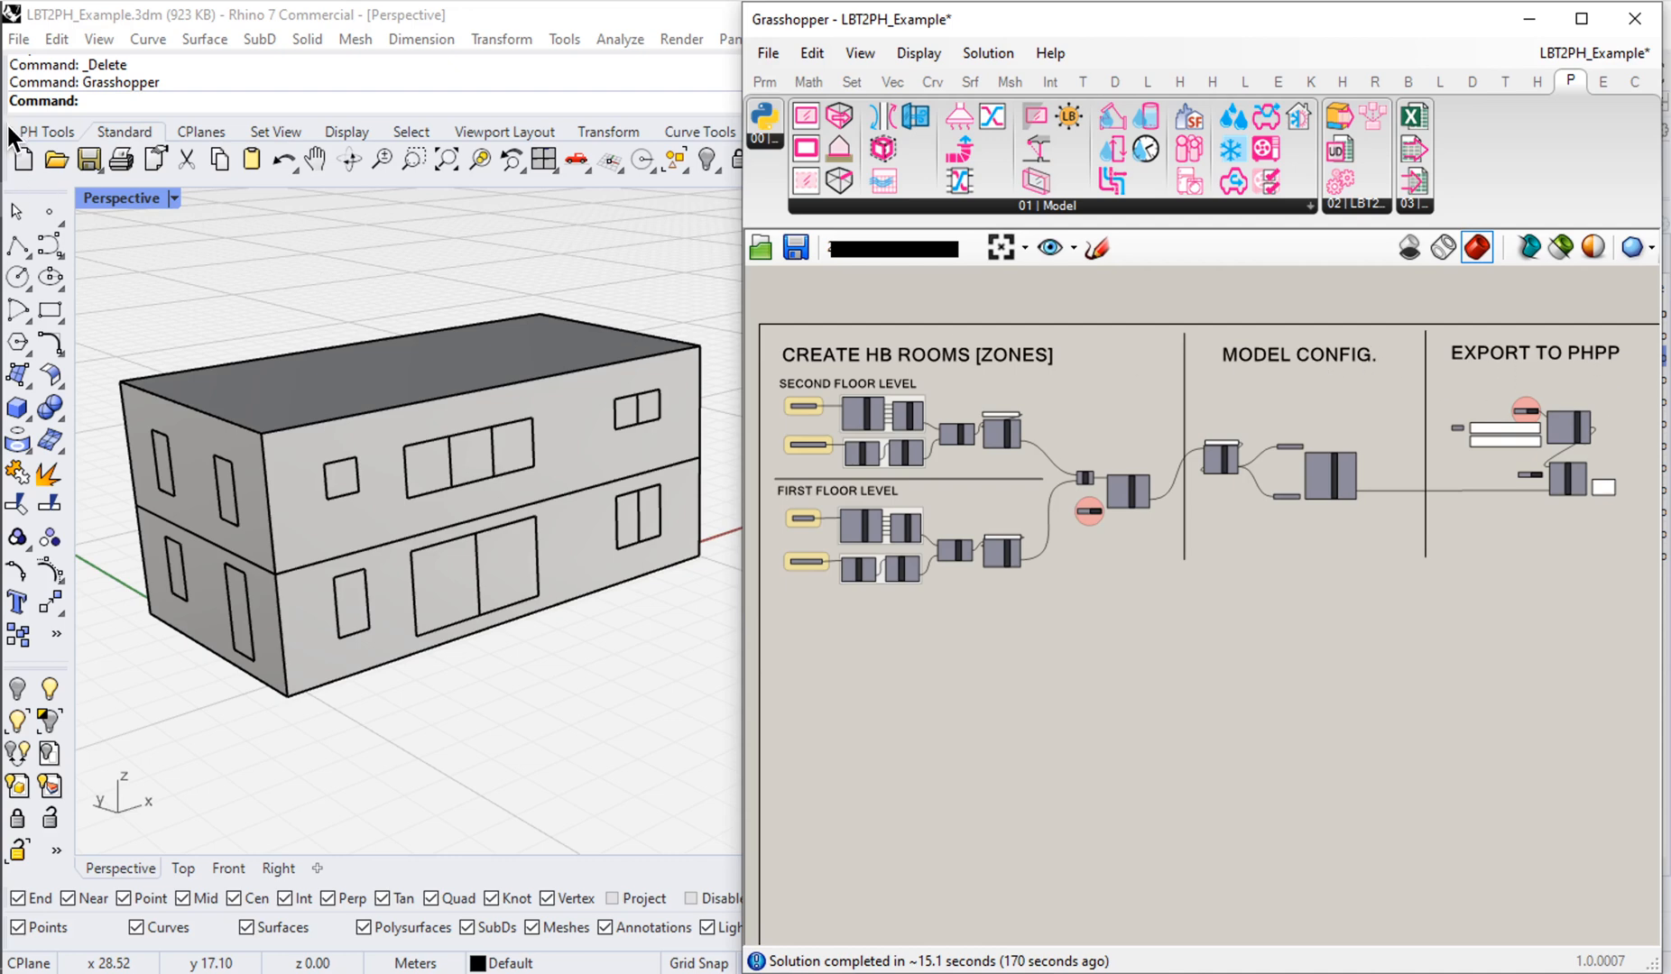
Step: Switch to the My_Results.xlsx workbook in Excel and review the surface entries and their assigned constructions on the Areas worksheet
mouse_move(2, 180)
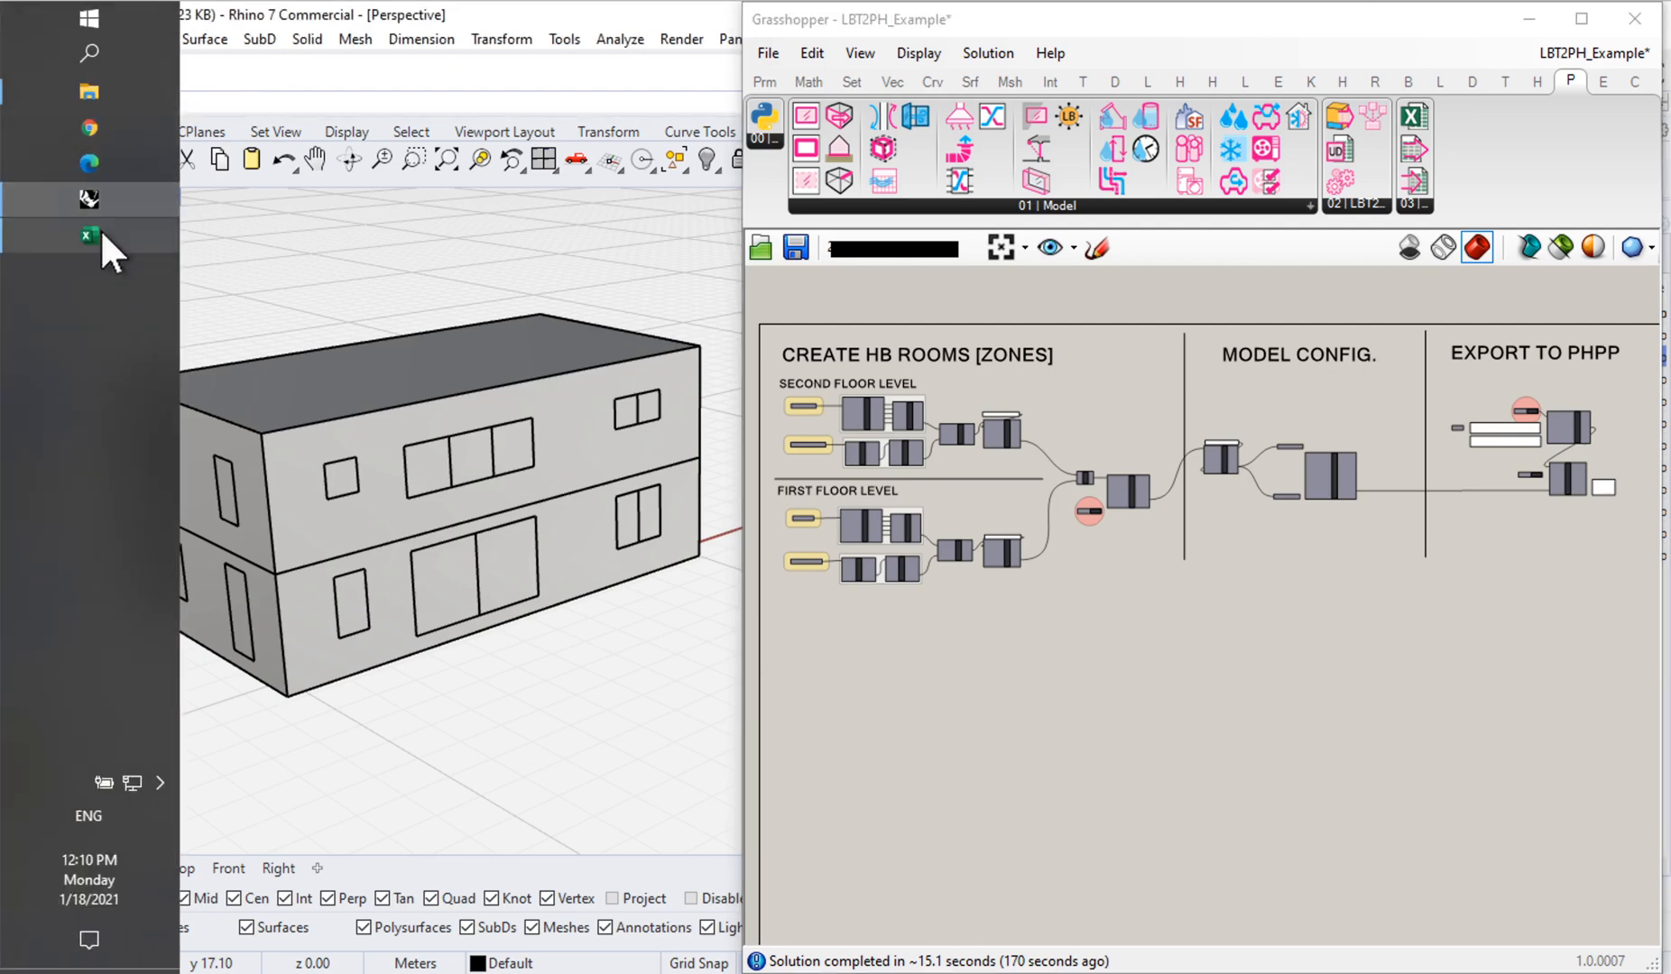
left_click(101, 232)
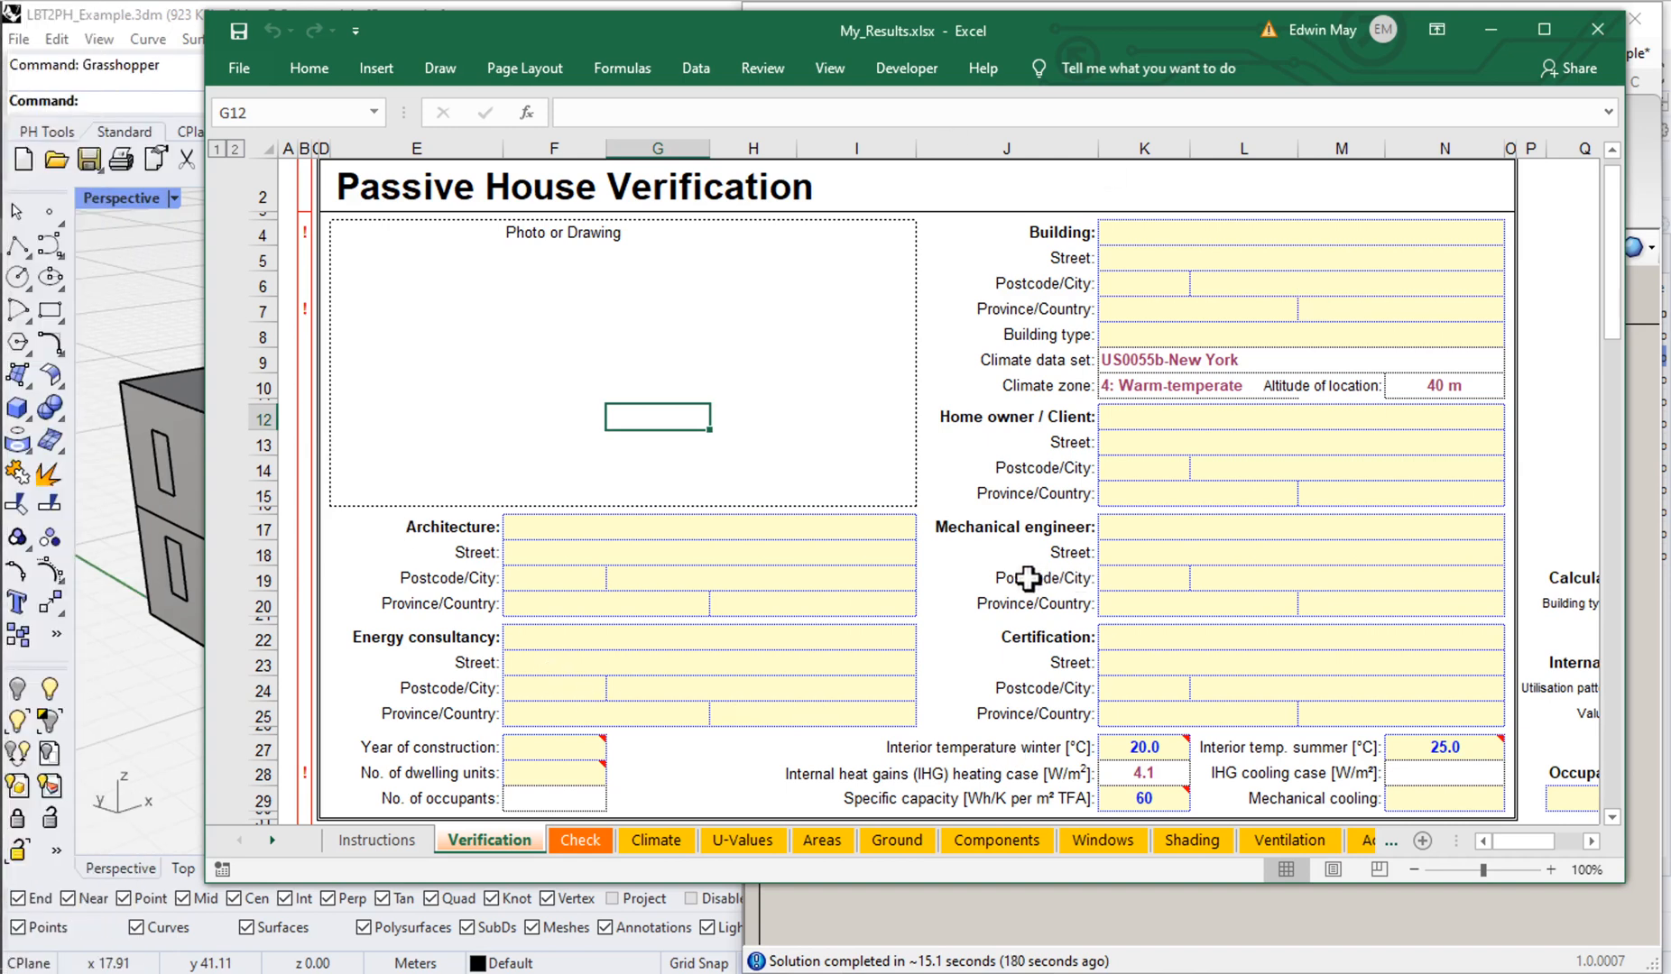
scroll(1028, 579, "down", 2)
scroll(1029, 578, "up", 2)
left_click(832, 838)
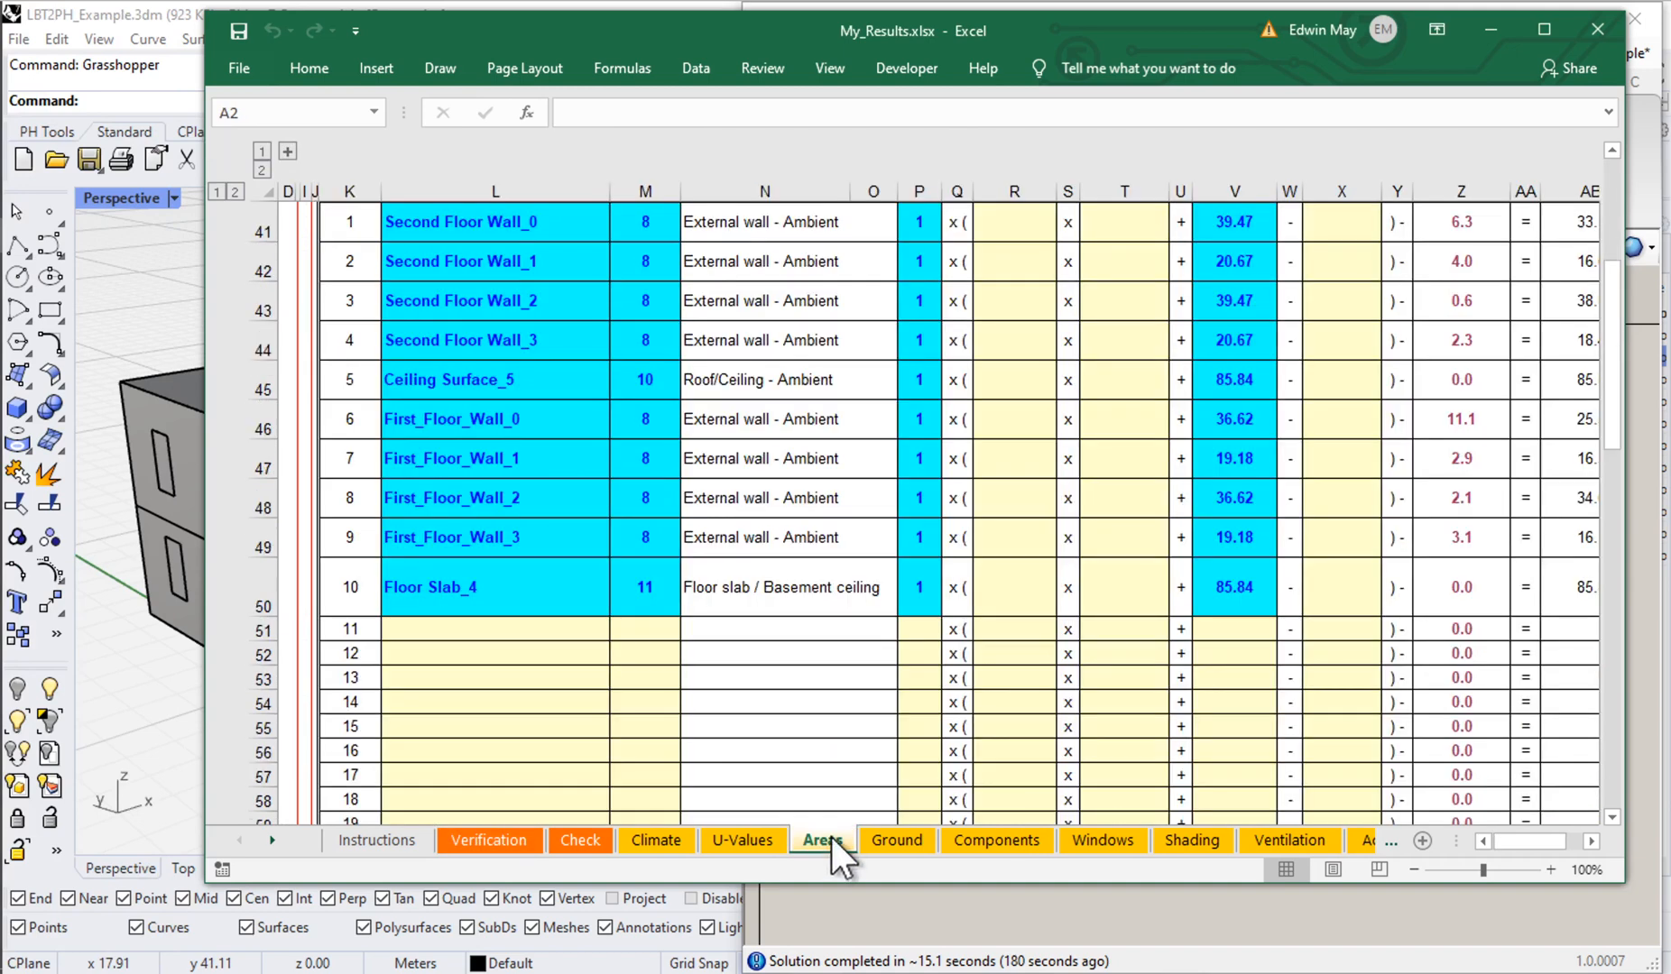
scroll(709, 496, "up", 4)
scroll(713, 496, "down", 3)
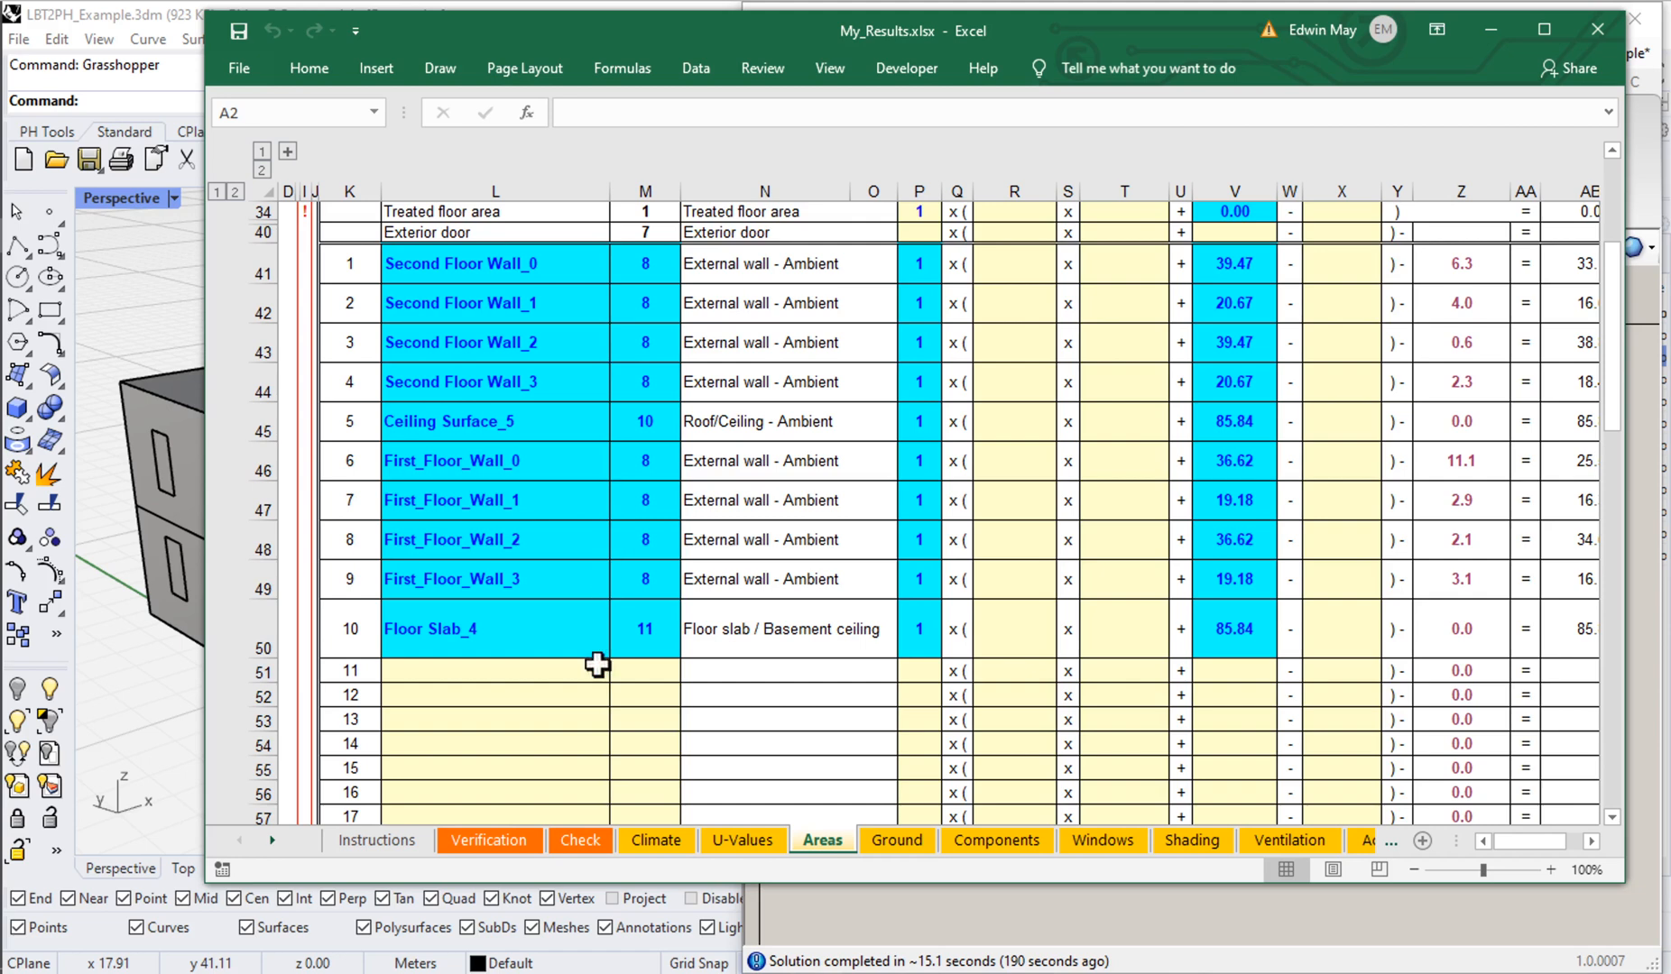
left_click(1590, 841)
left_click(1591, 840)
left_click(1591, 841)
left_click(1591, 841)
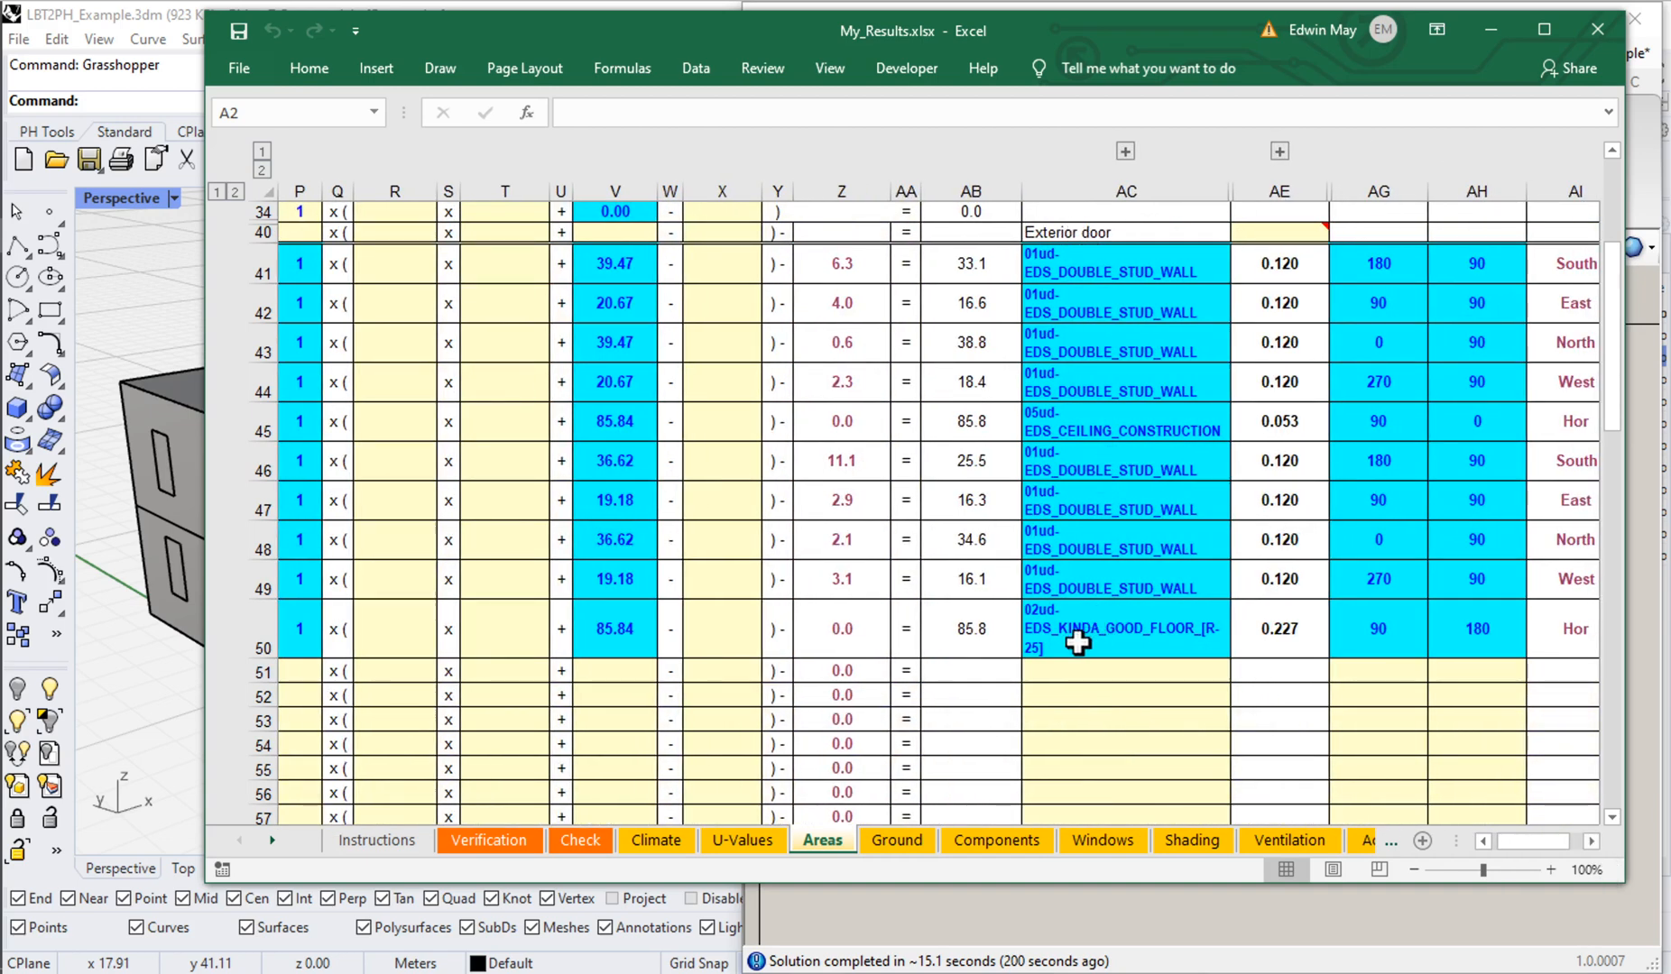
Step: Review the exported wall and floor assemblies on the U-Values worksheet
left_click(740, 841)
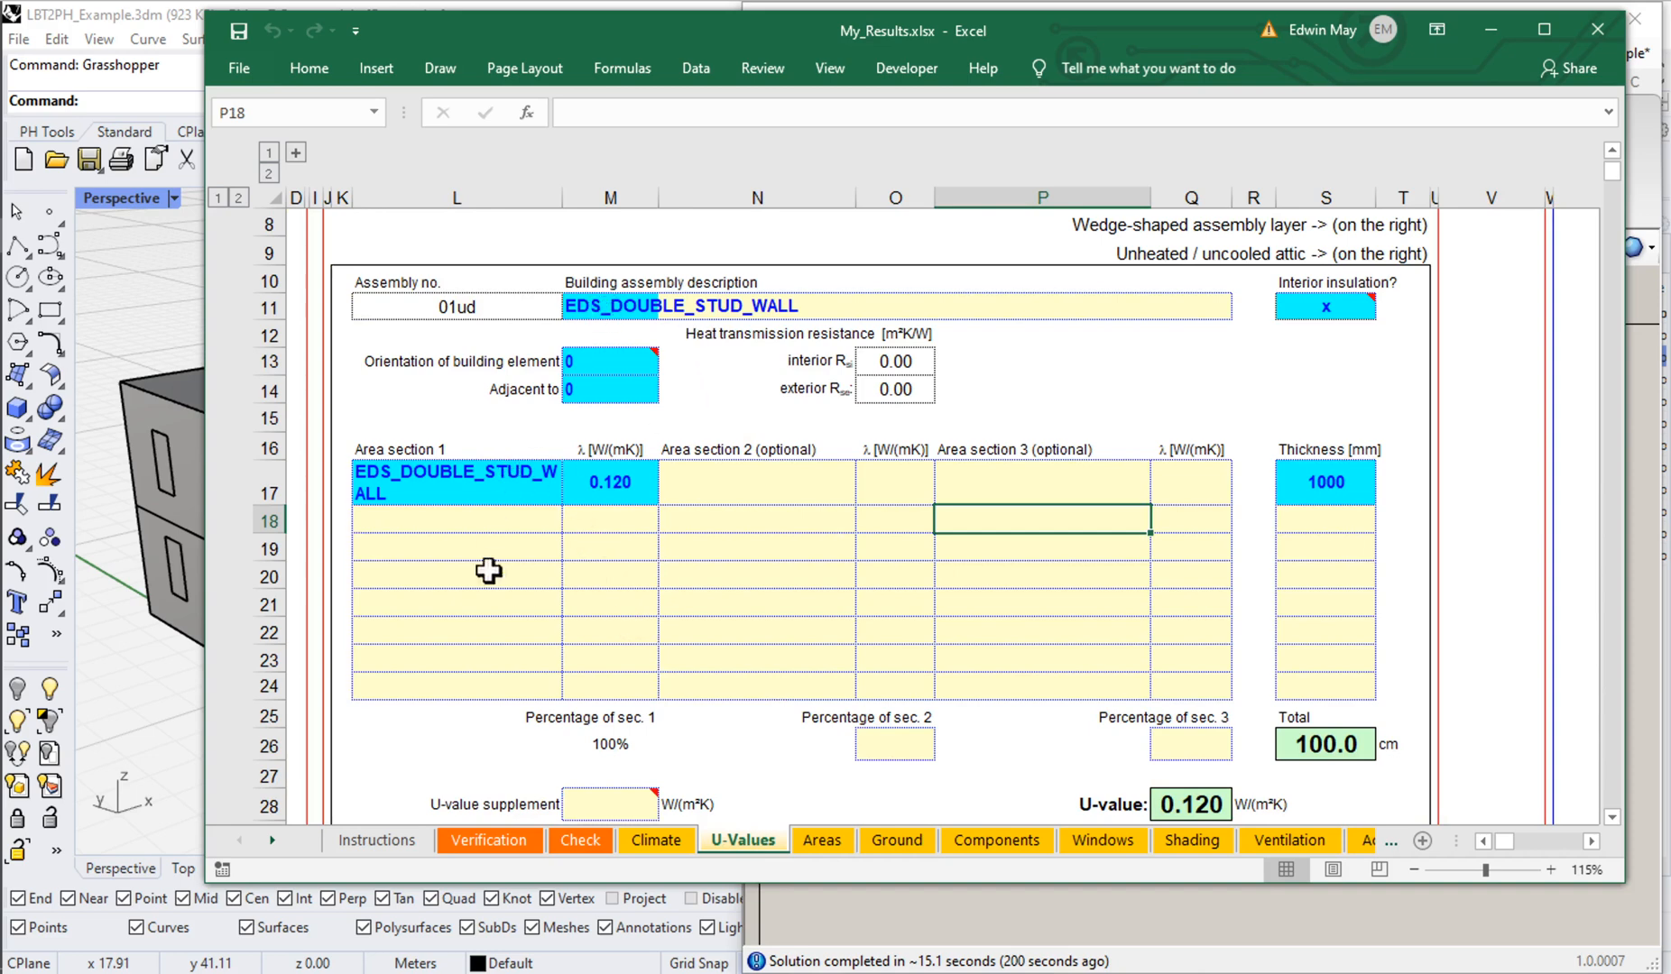
scroll(484, 571, "down", 6)
scroll(484, 571, "down", 1)
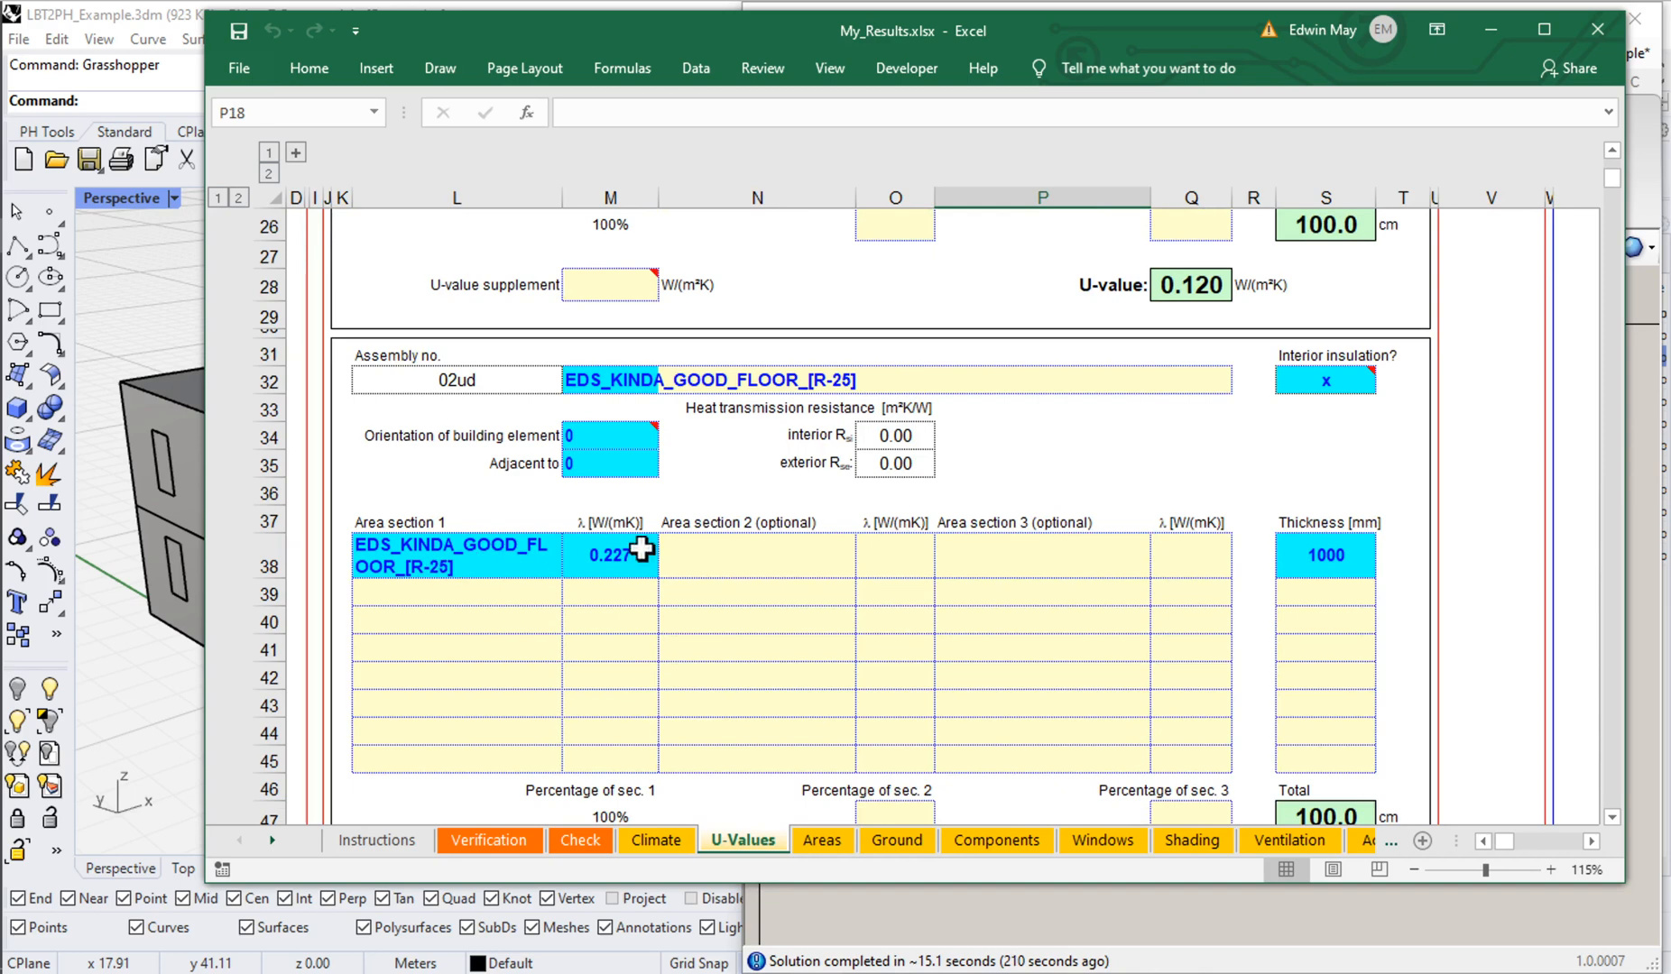
Step: Review the exported window list on the Windows worksheet, including sizes, host walls, glazing and frames
left_click(1138, 838)
scroll(866, 429, "down", 4)
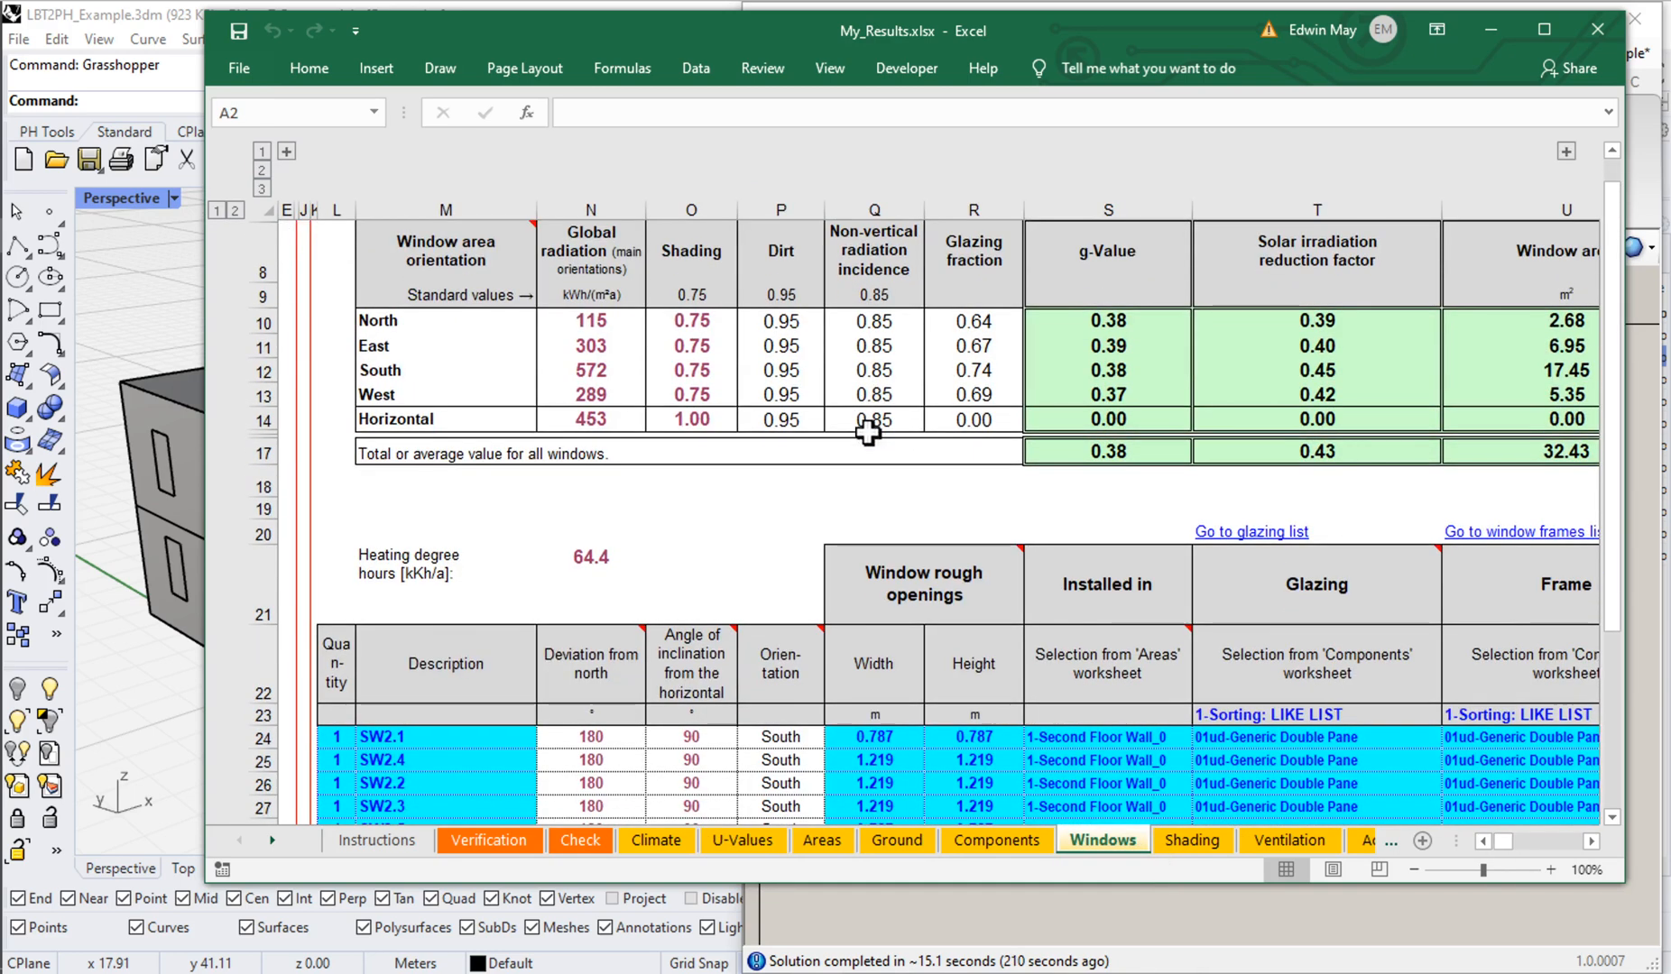
scroll(1048, 697, "down", 3)
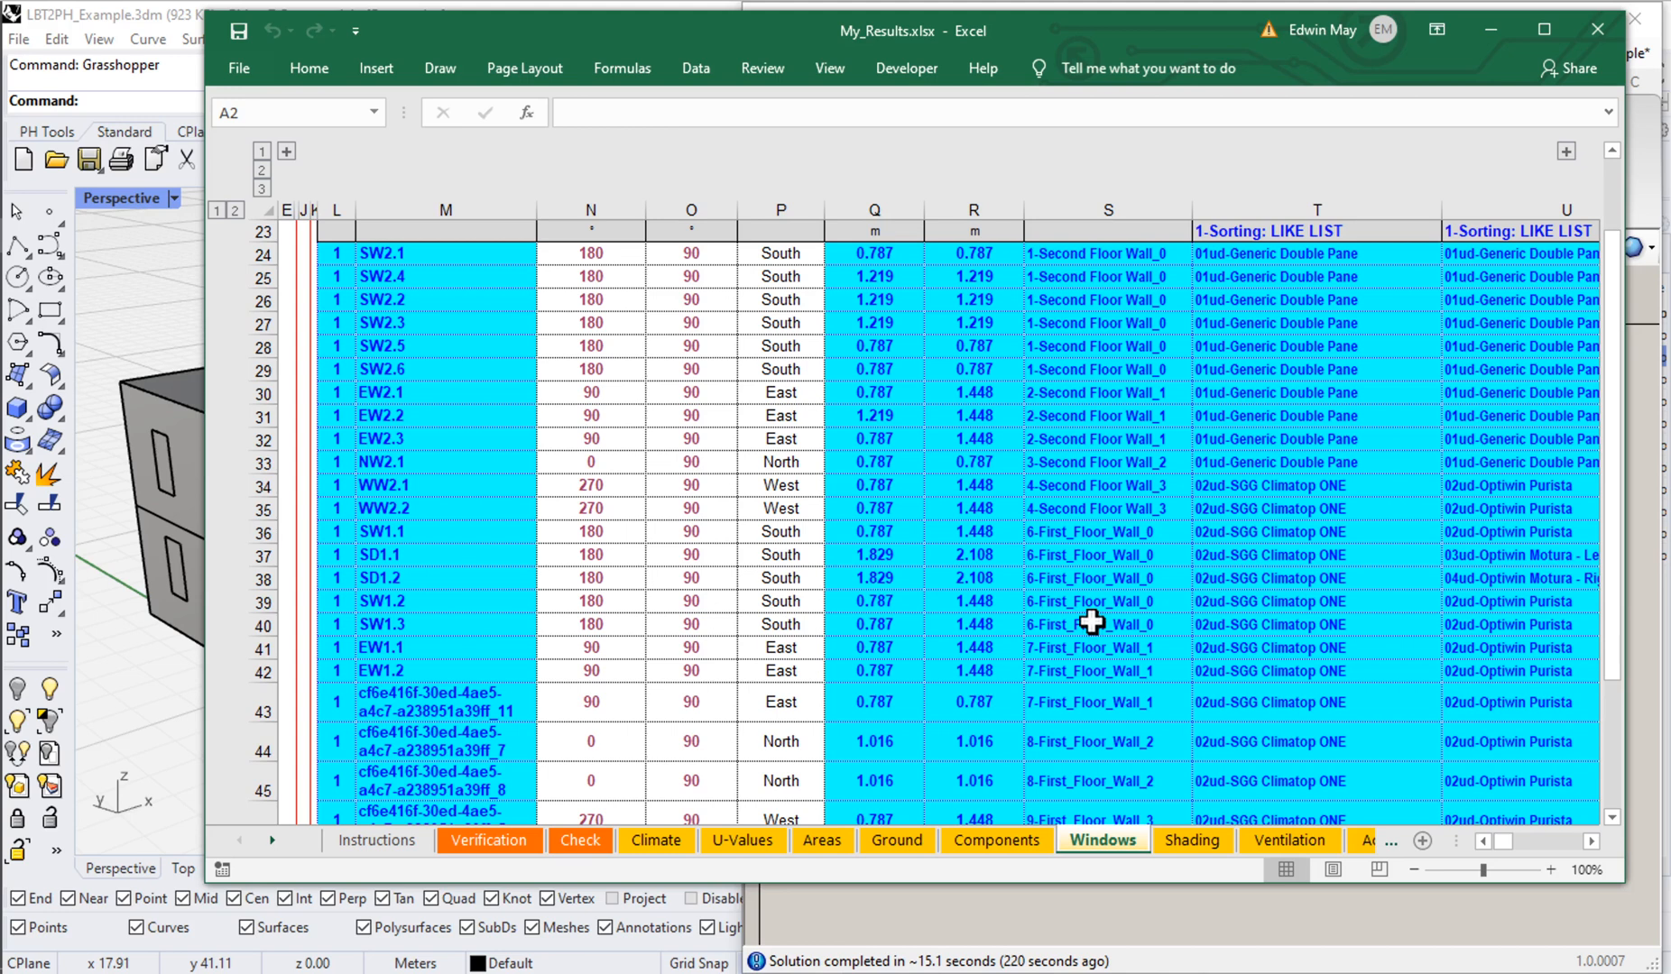
scroll(1091, 623, "up", 1)
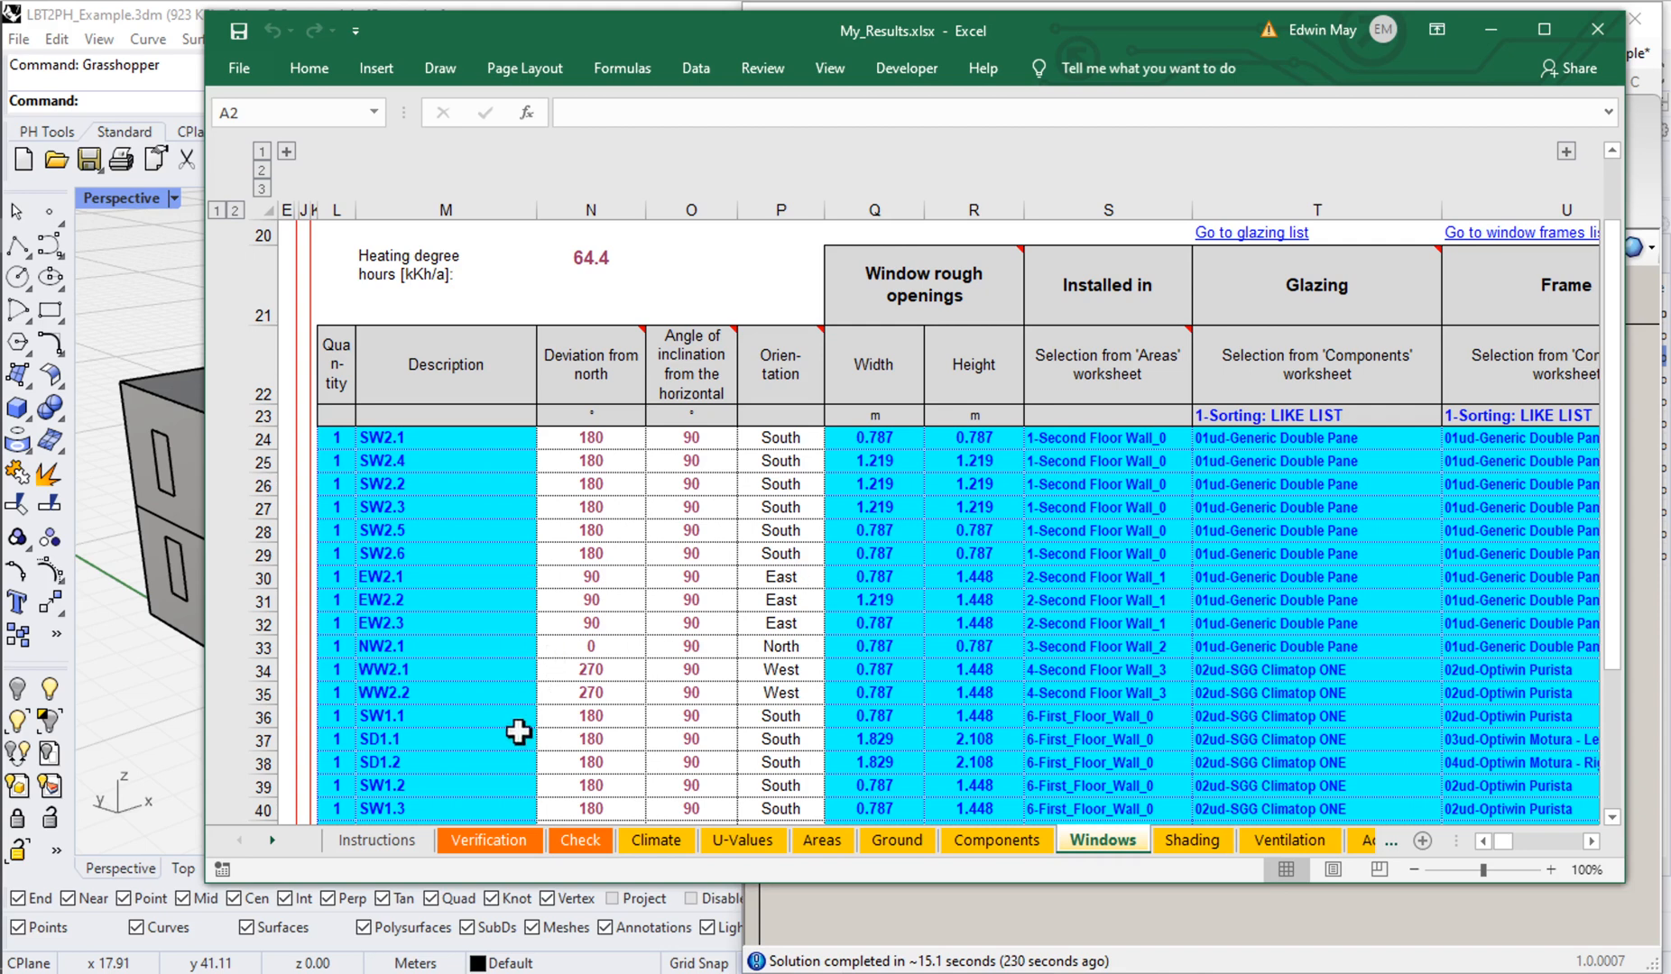
Step: Examine the specific building characteristics and the treated floor area cell on the Verification worksheet
left_click(493, 839)
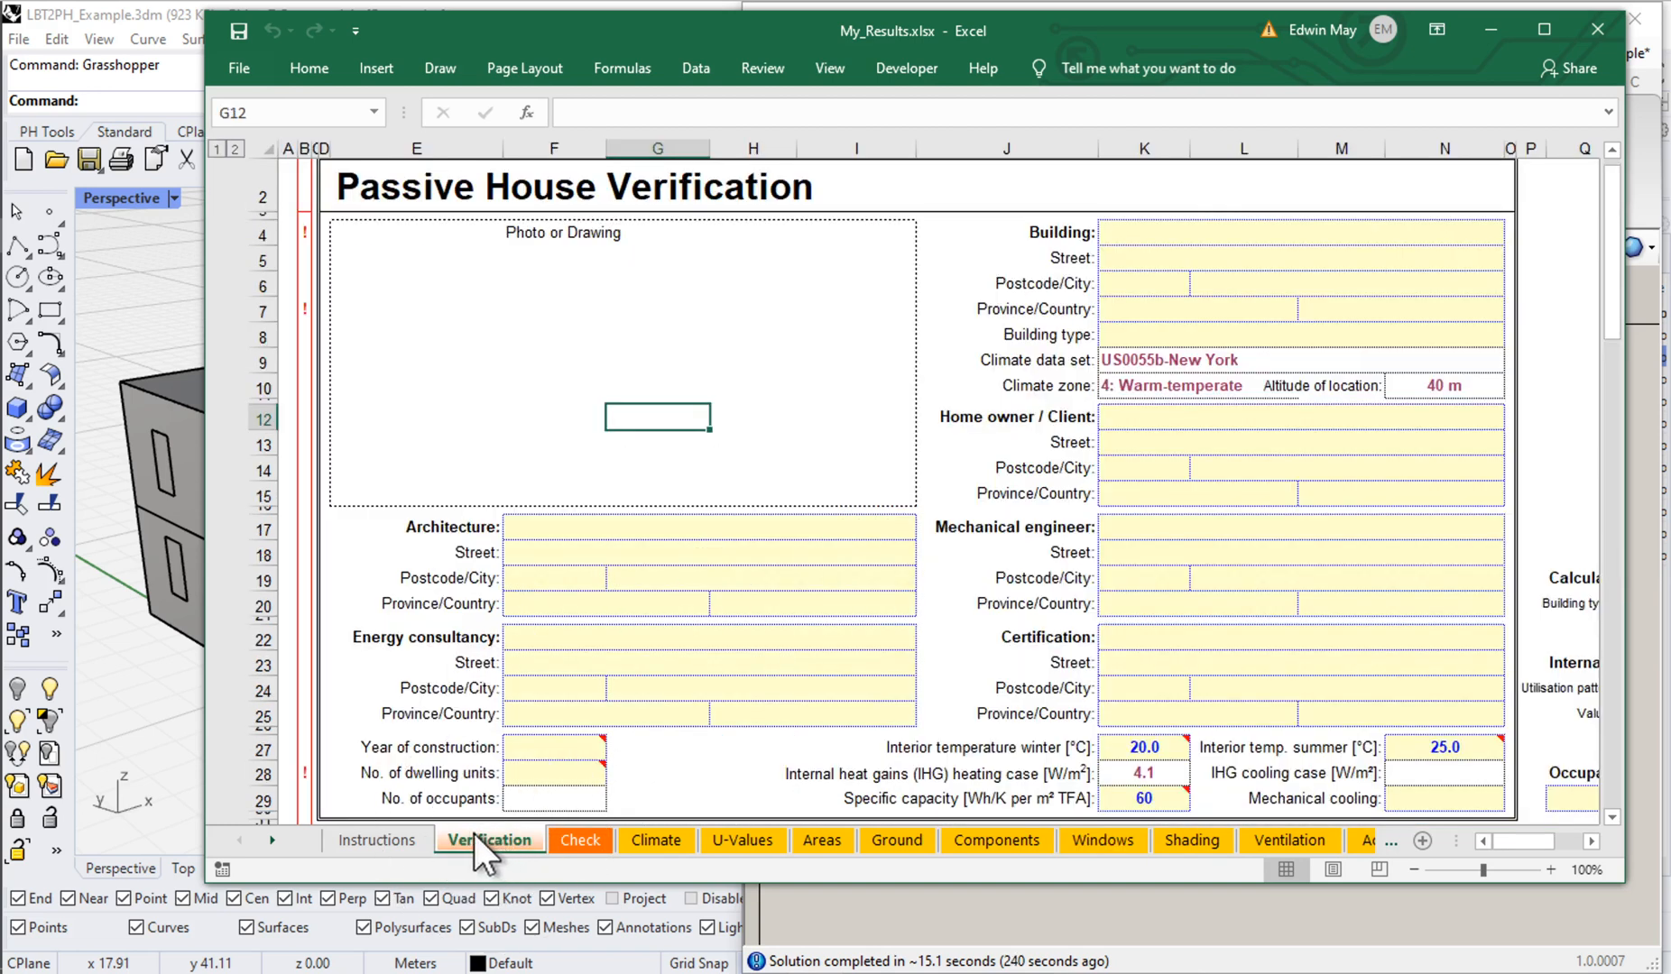
scroll(652, 365, "down", 1)
scroll(652, 365, "down", 7)
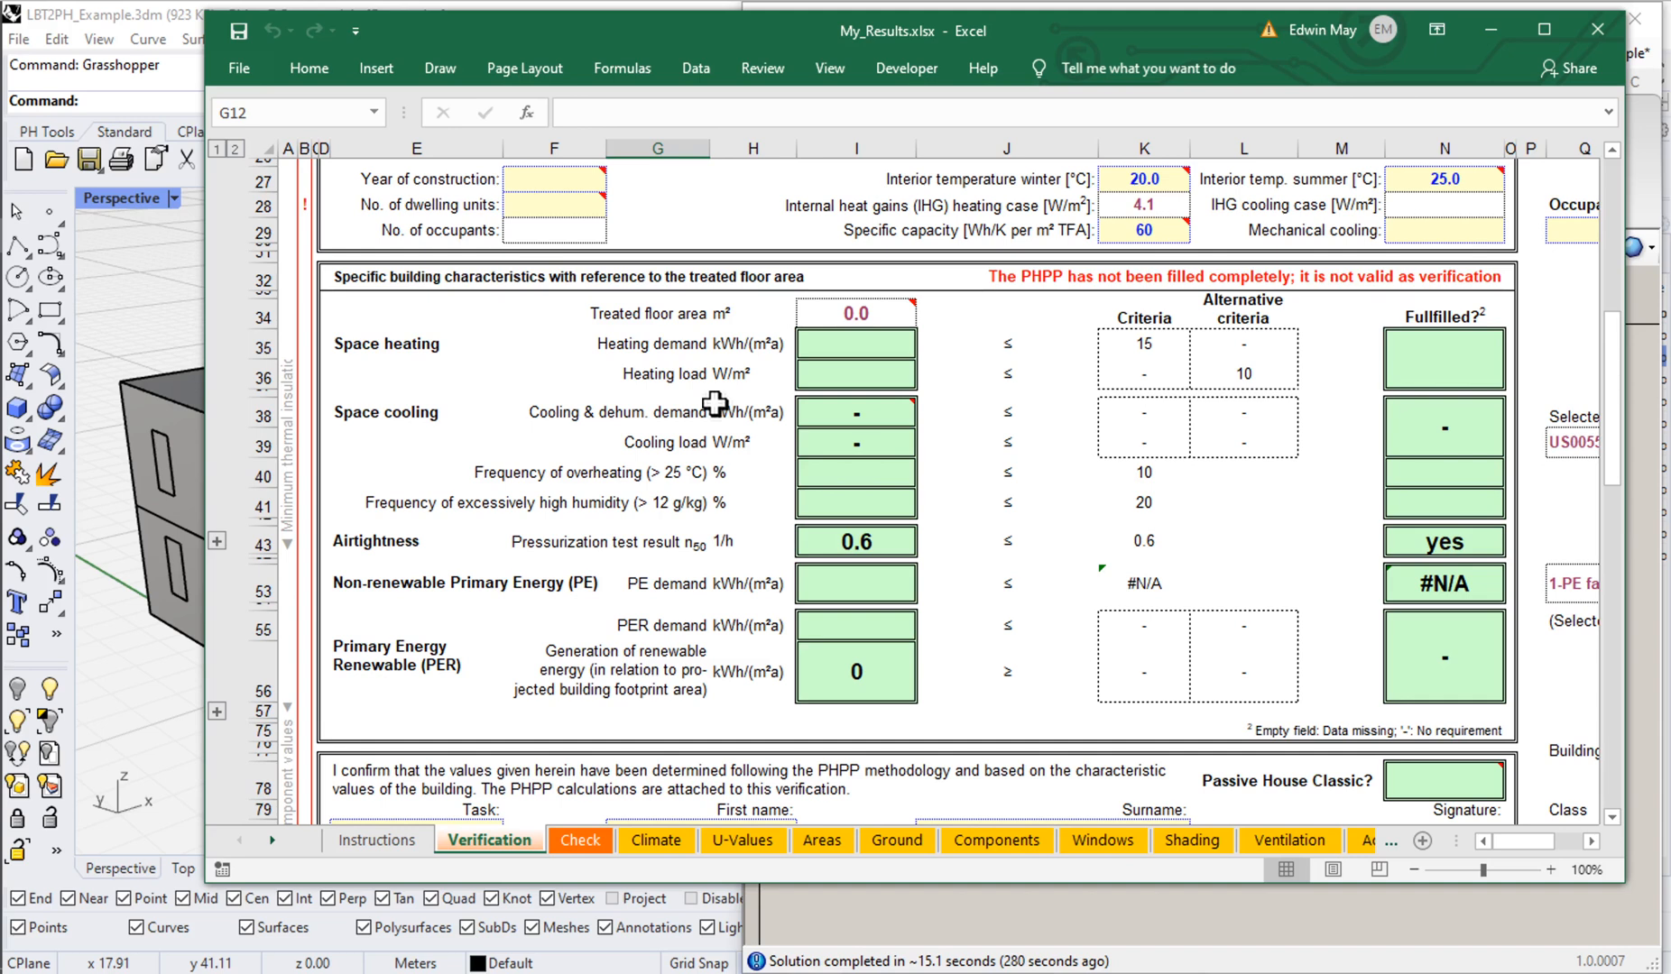
left_click_drag(858, 344, 848, 722)
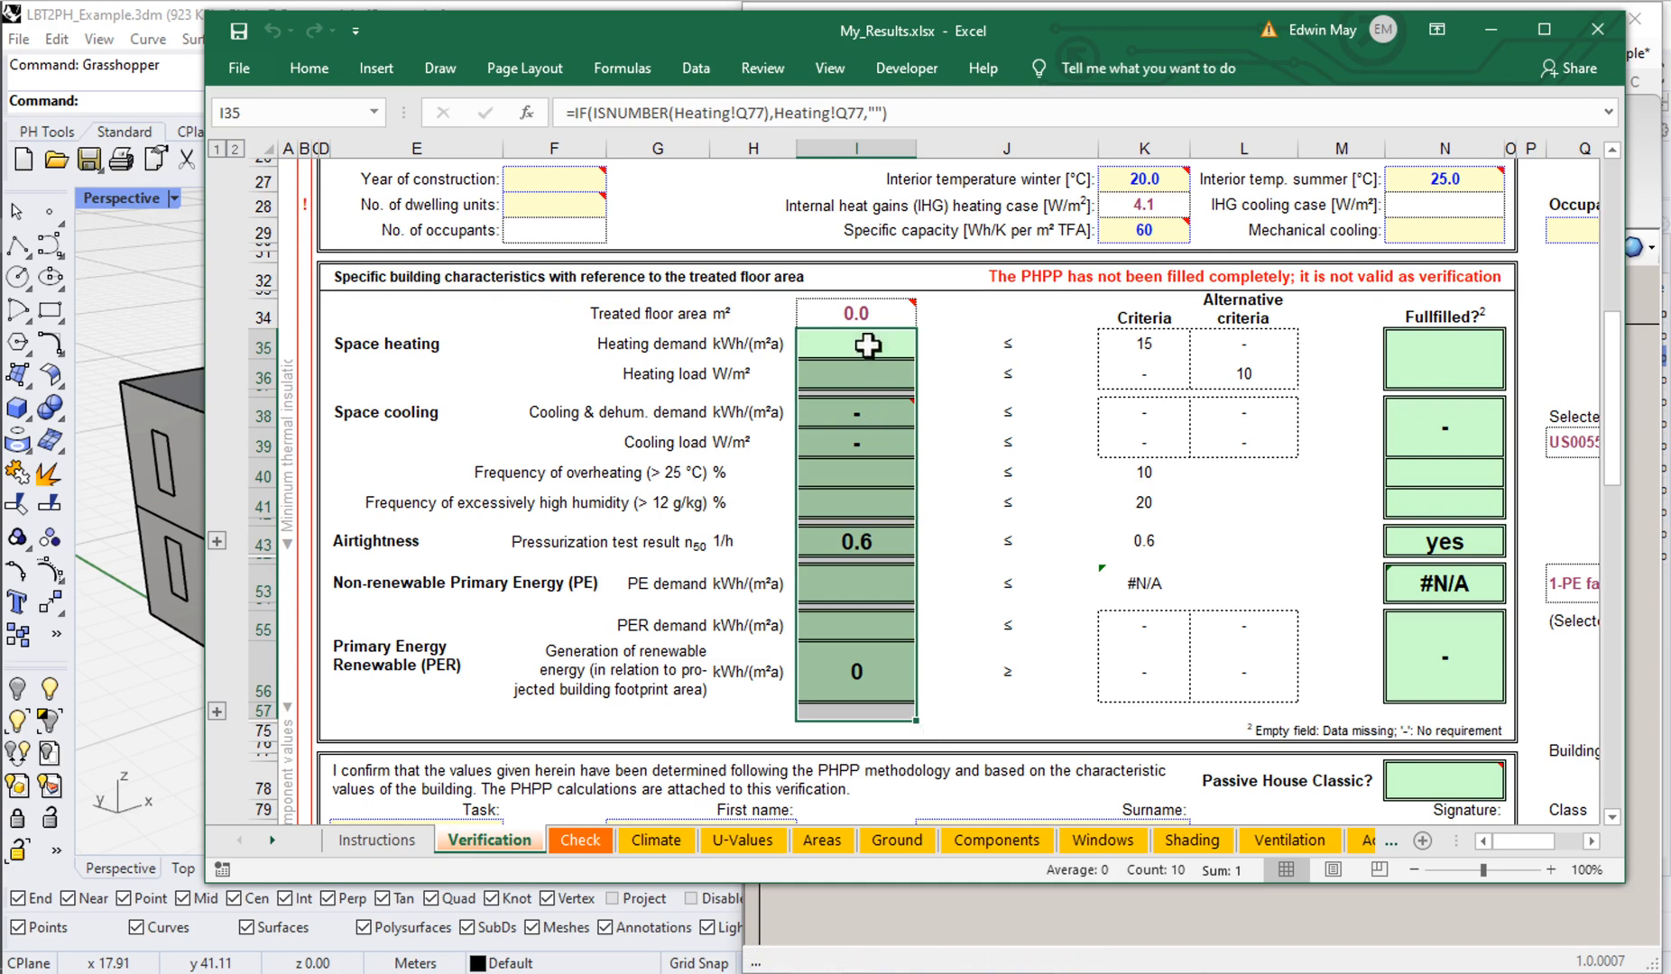
left_click(855, 314)
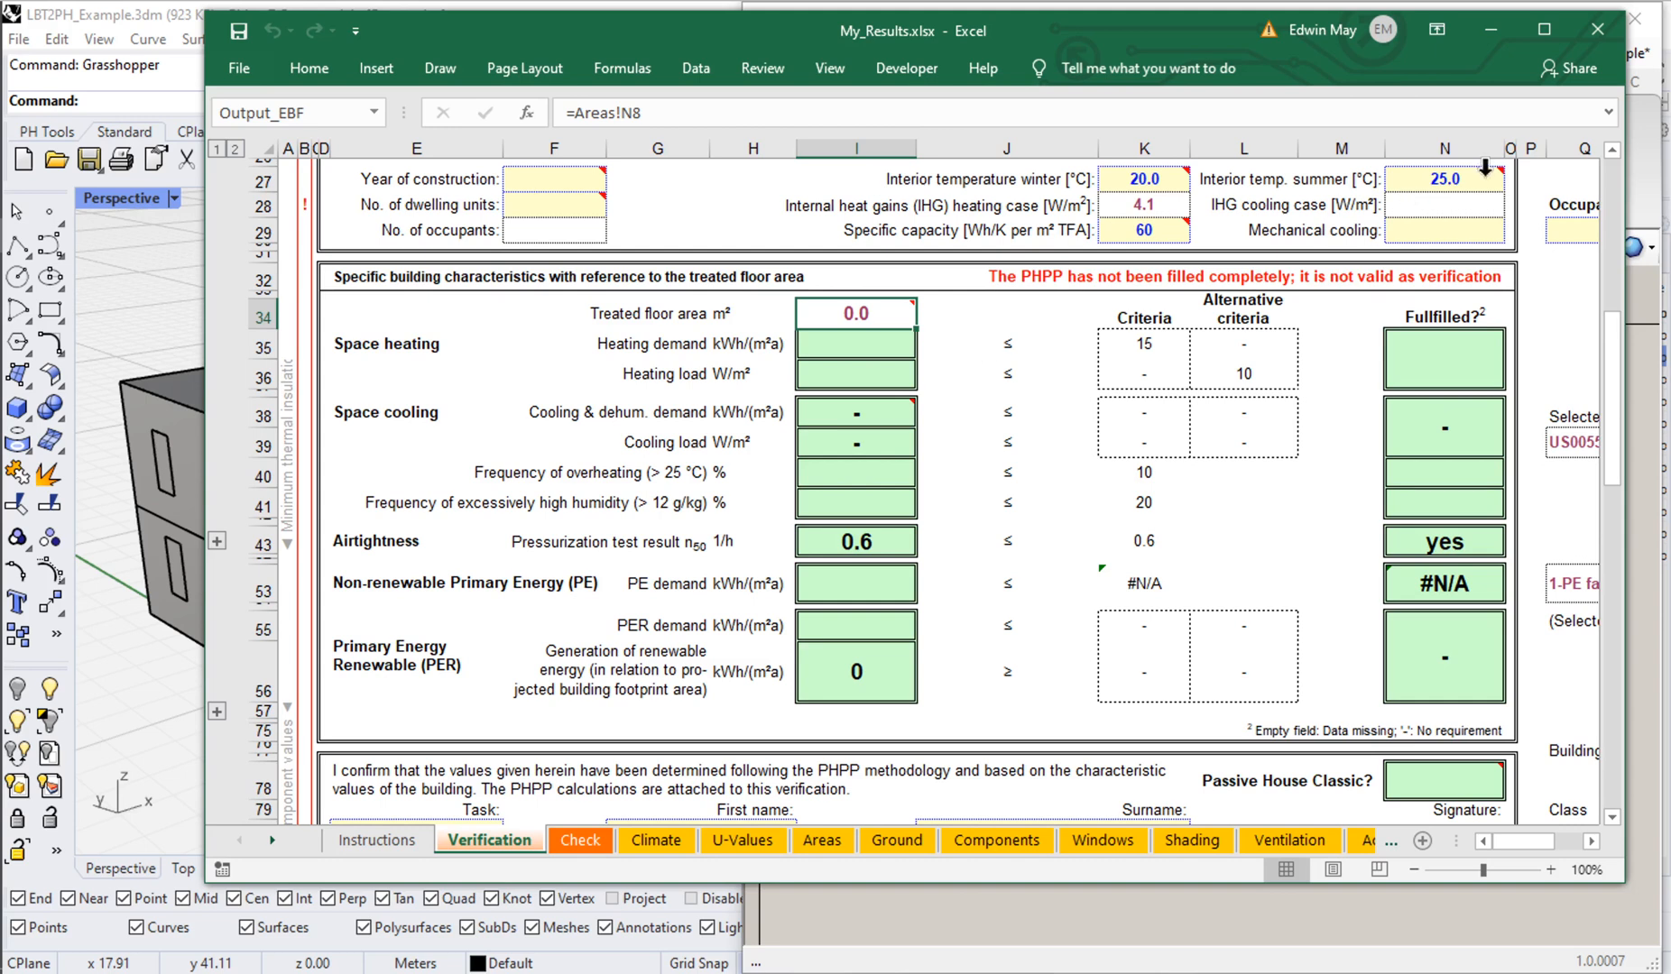
Step: Switch back to Grasshopper and move the Data | To OSM node farther above the LBT-->PHPP component in the Model Config section
left_click(1490, 29)
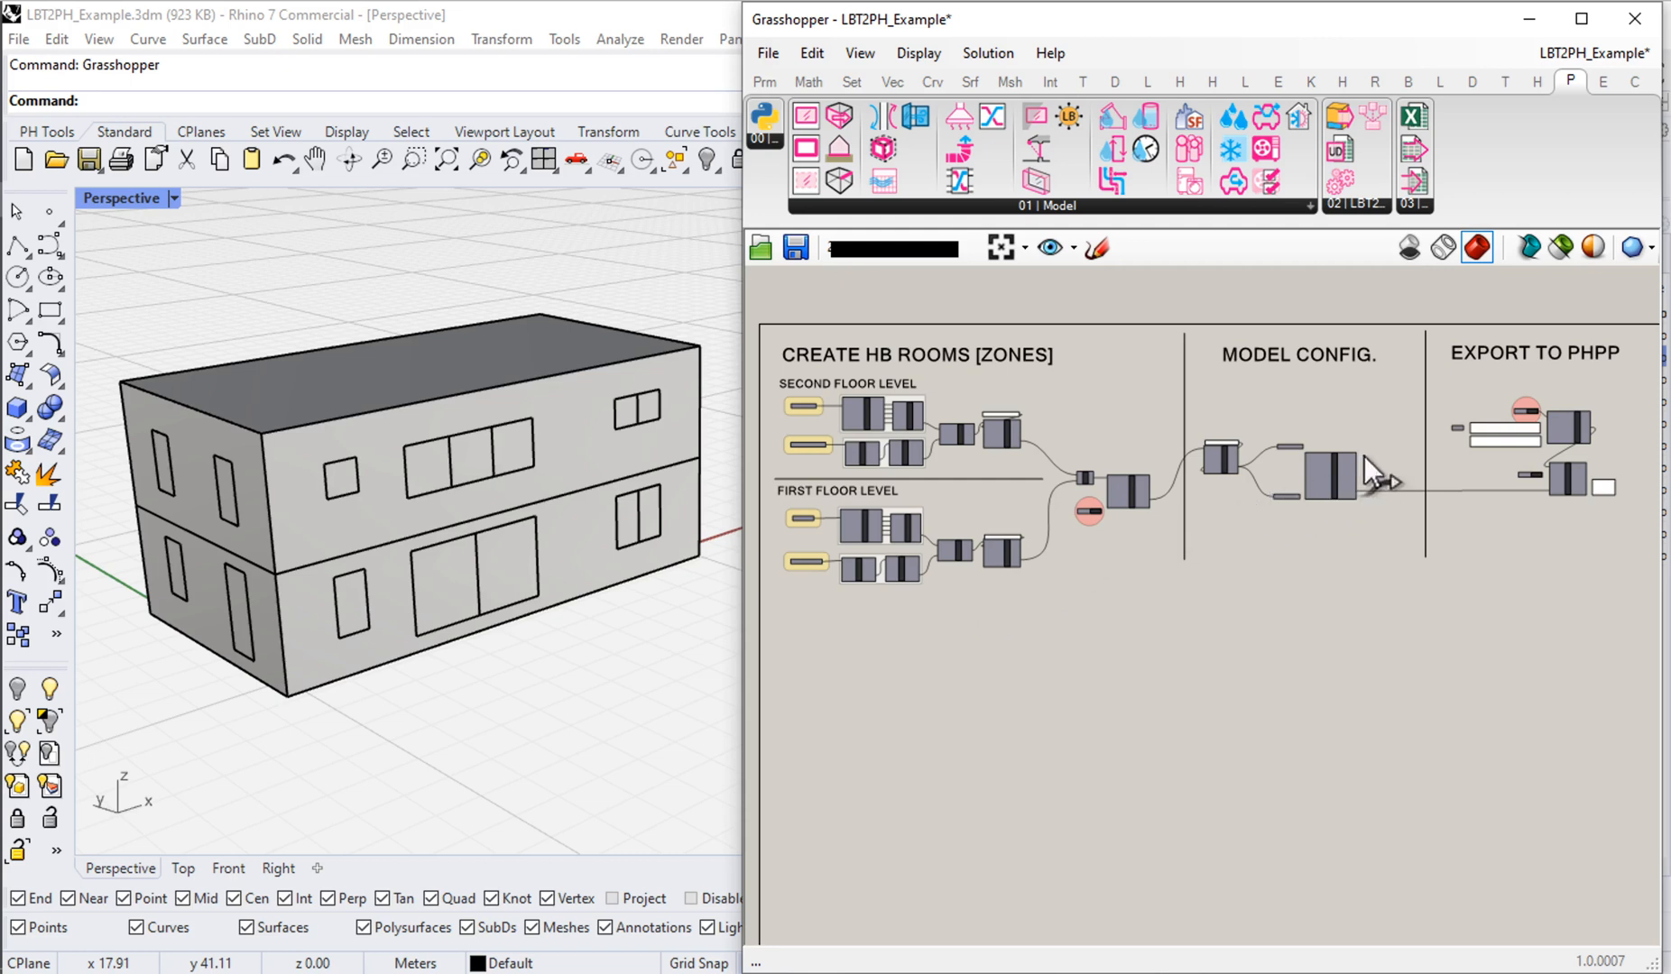
left_click_drag(1198, 417, 1425, 566)
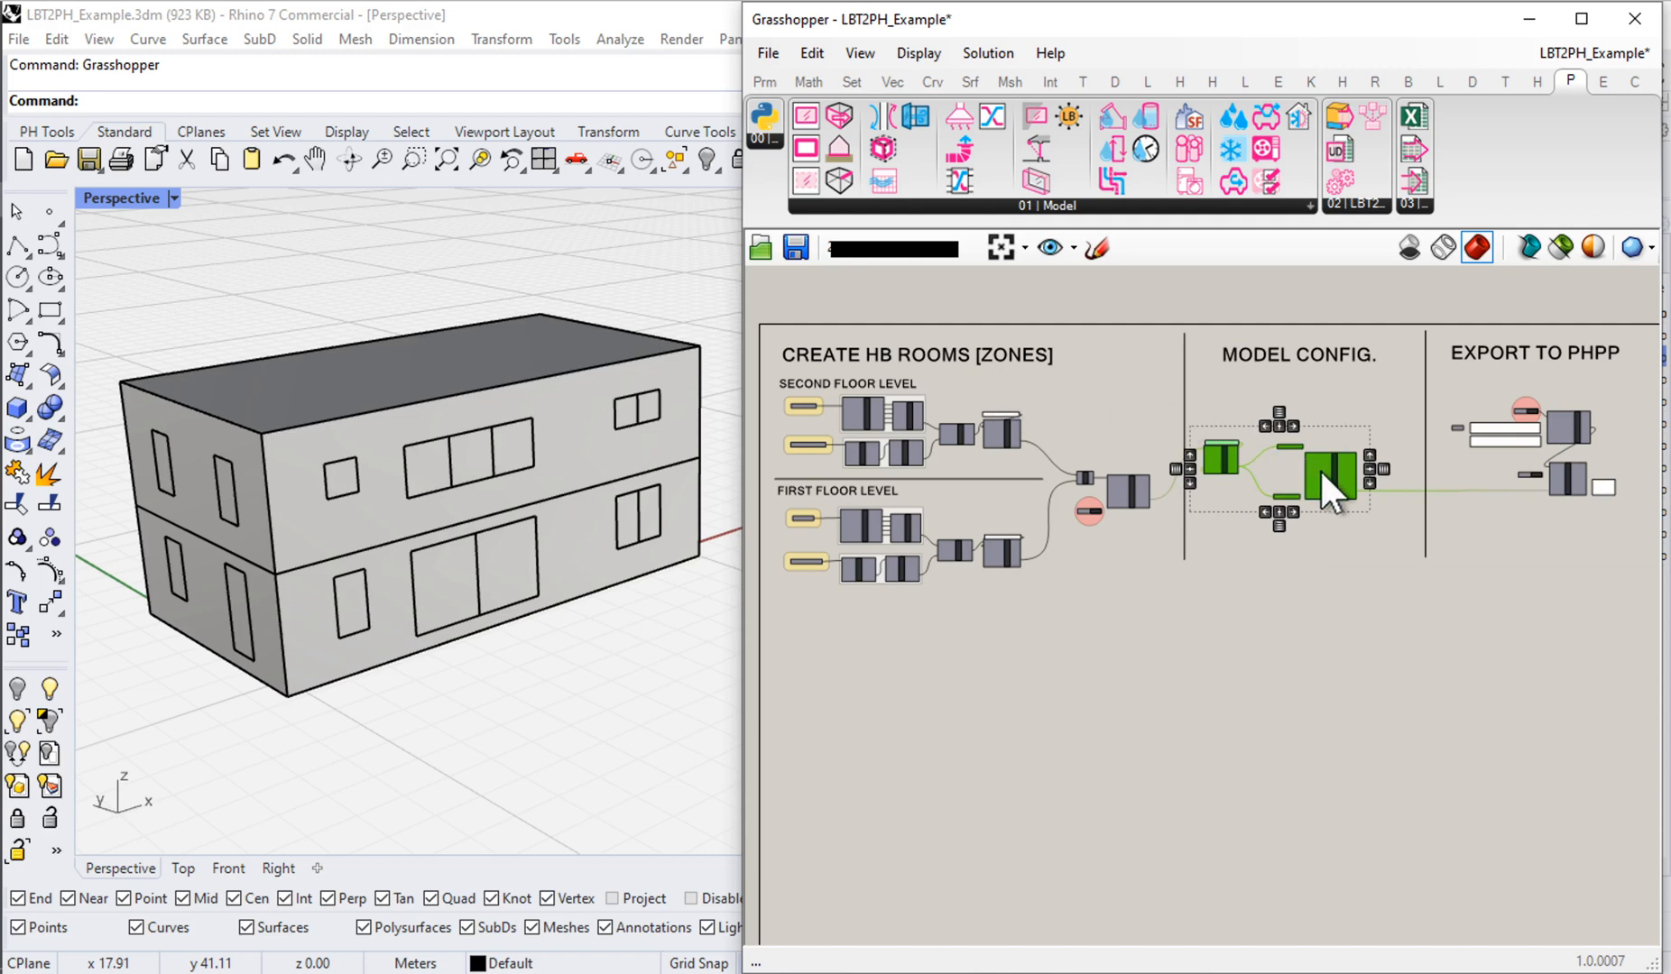
scroll(1334, 473, "up", 5)
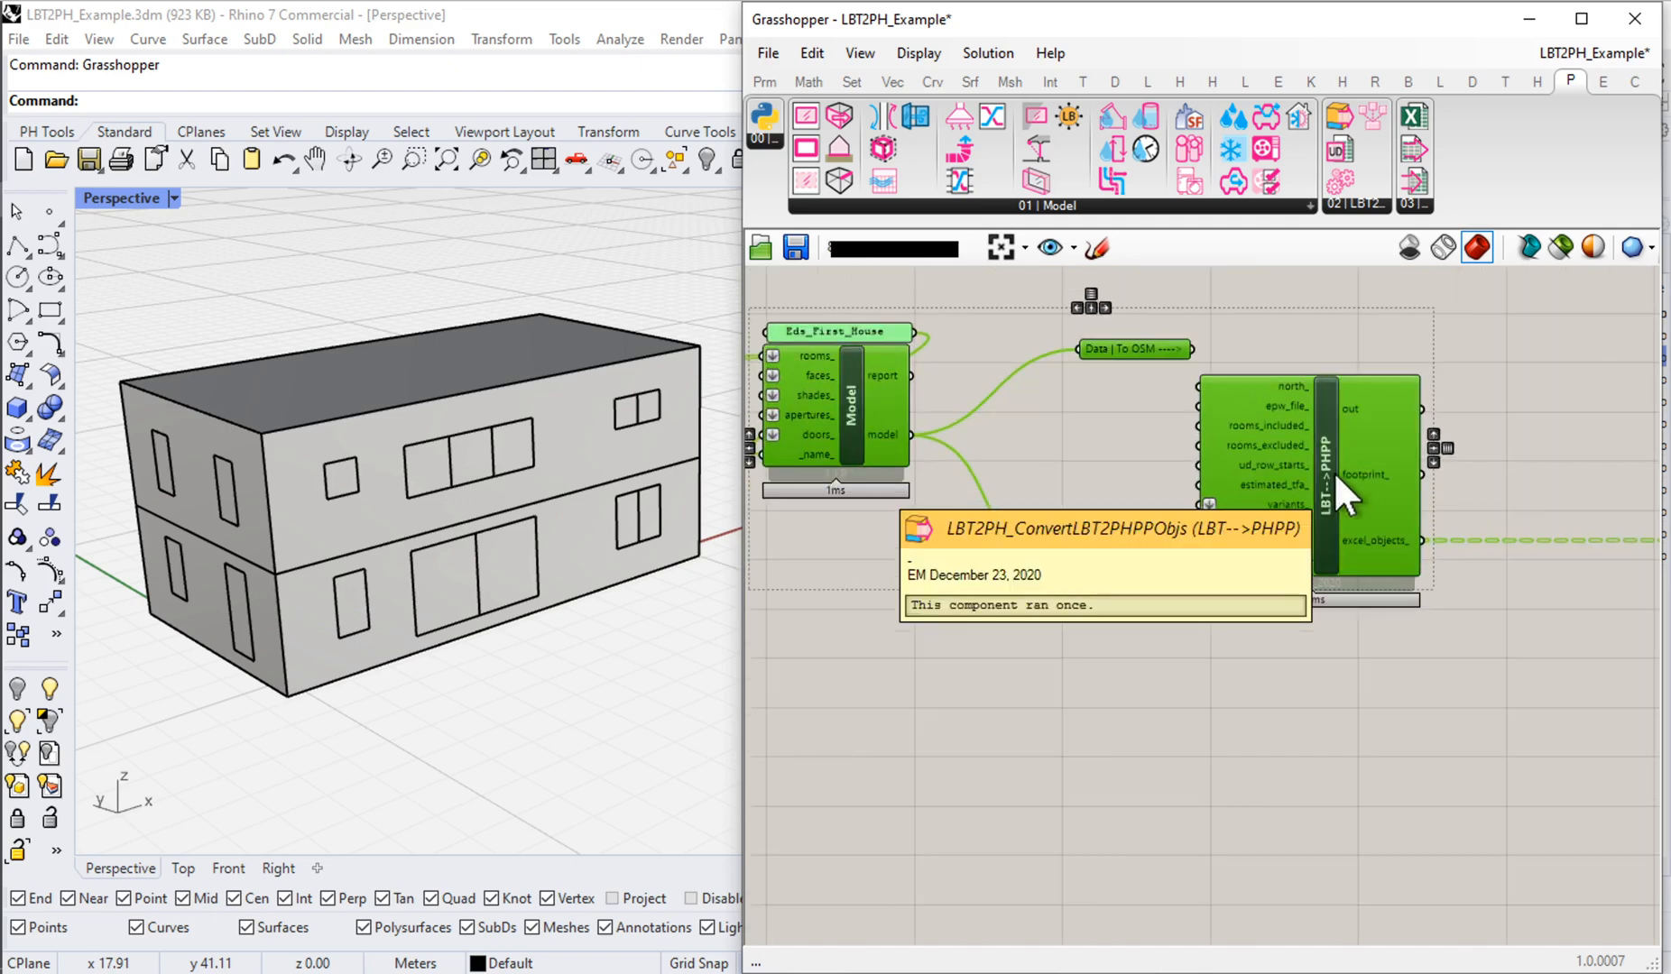
right_click_drag(958, 424, 1027, 461)
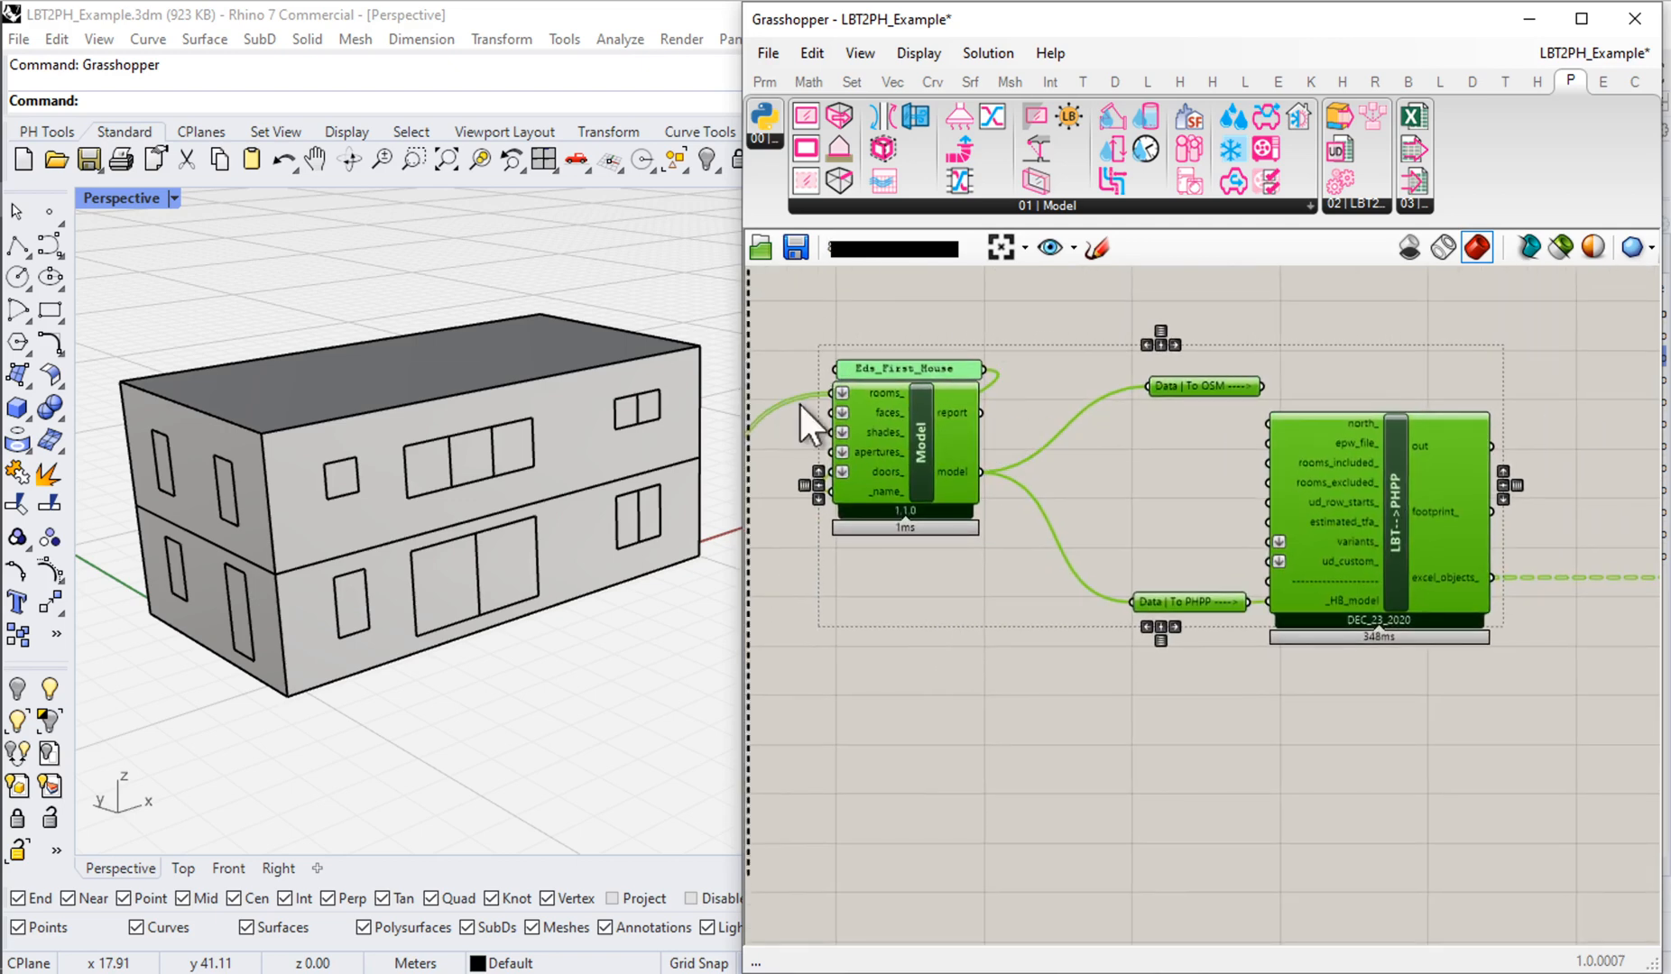
scroll(849, 416, "up", 2)
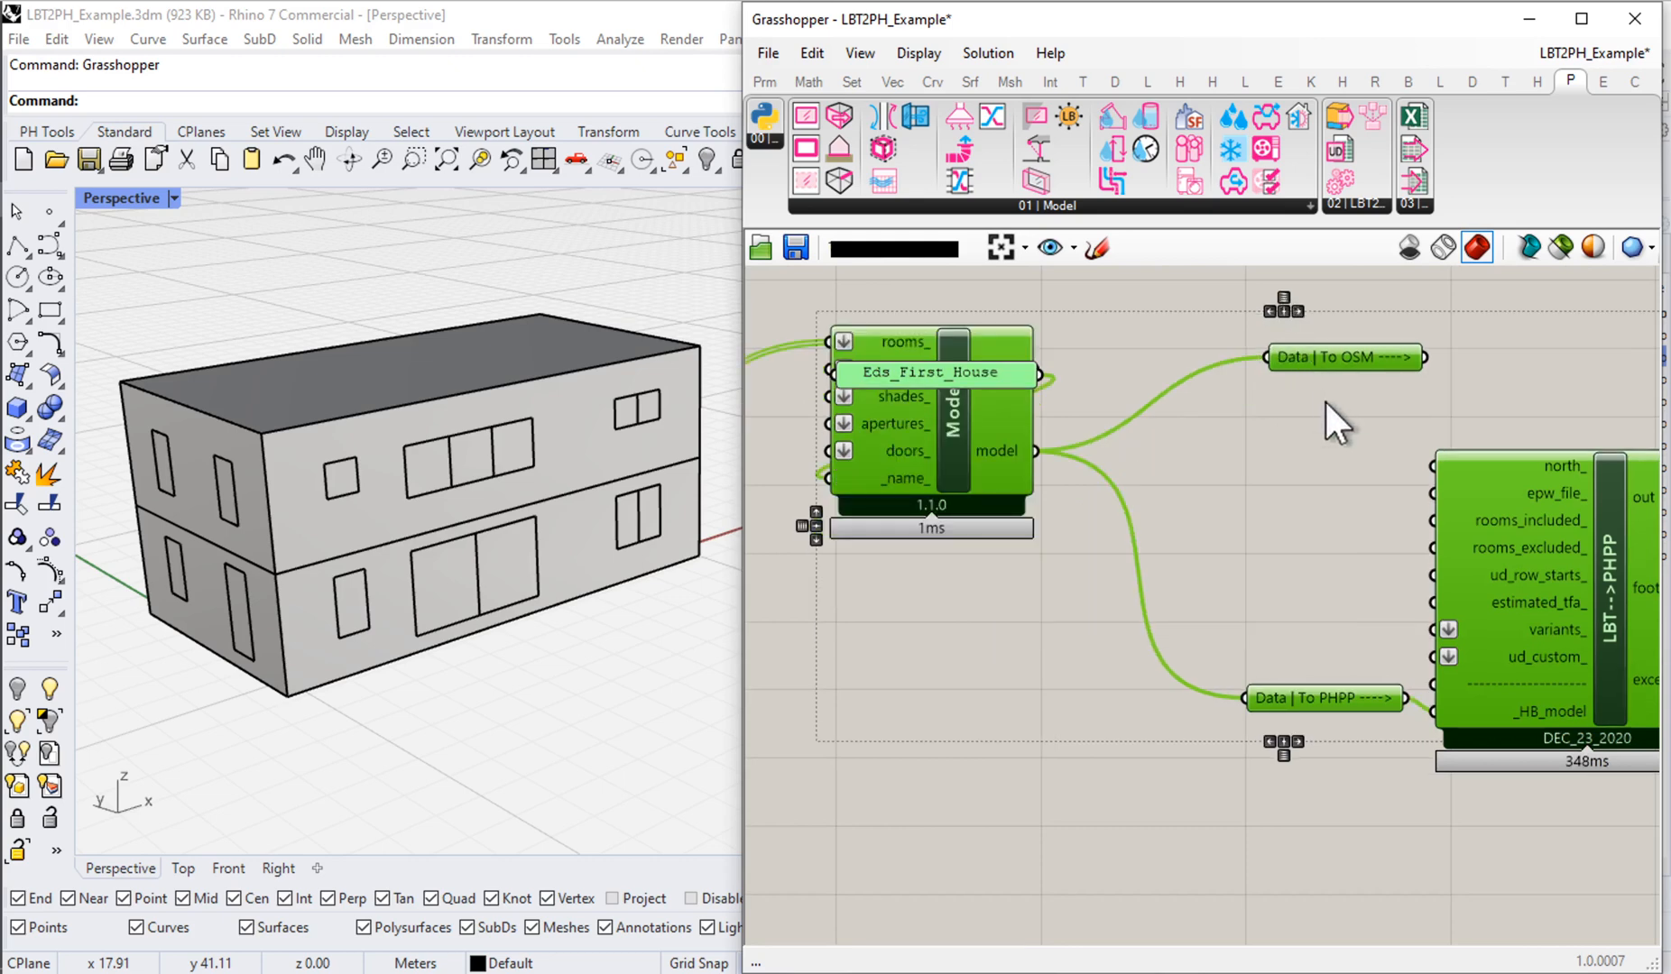
left_click(1282, 433)
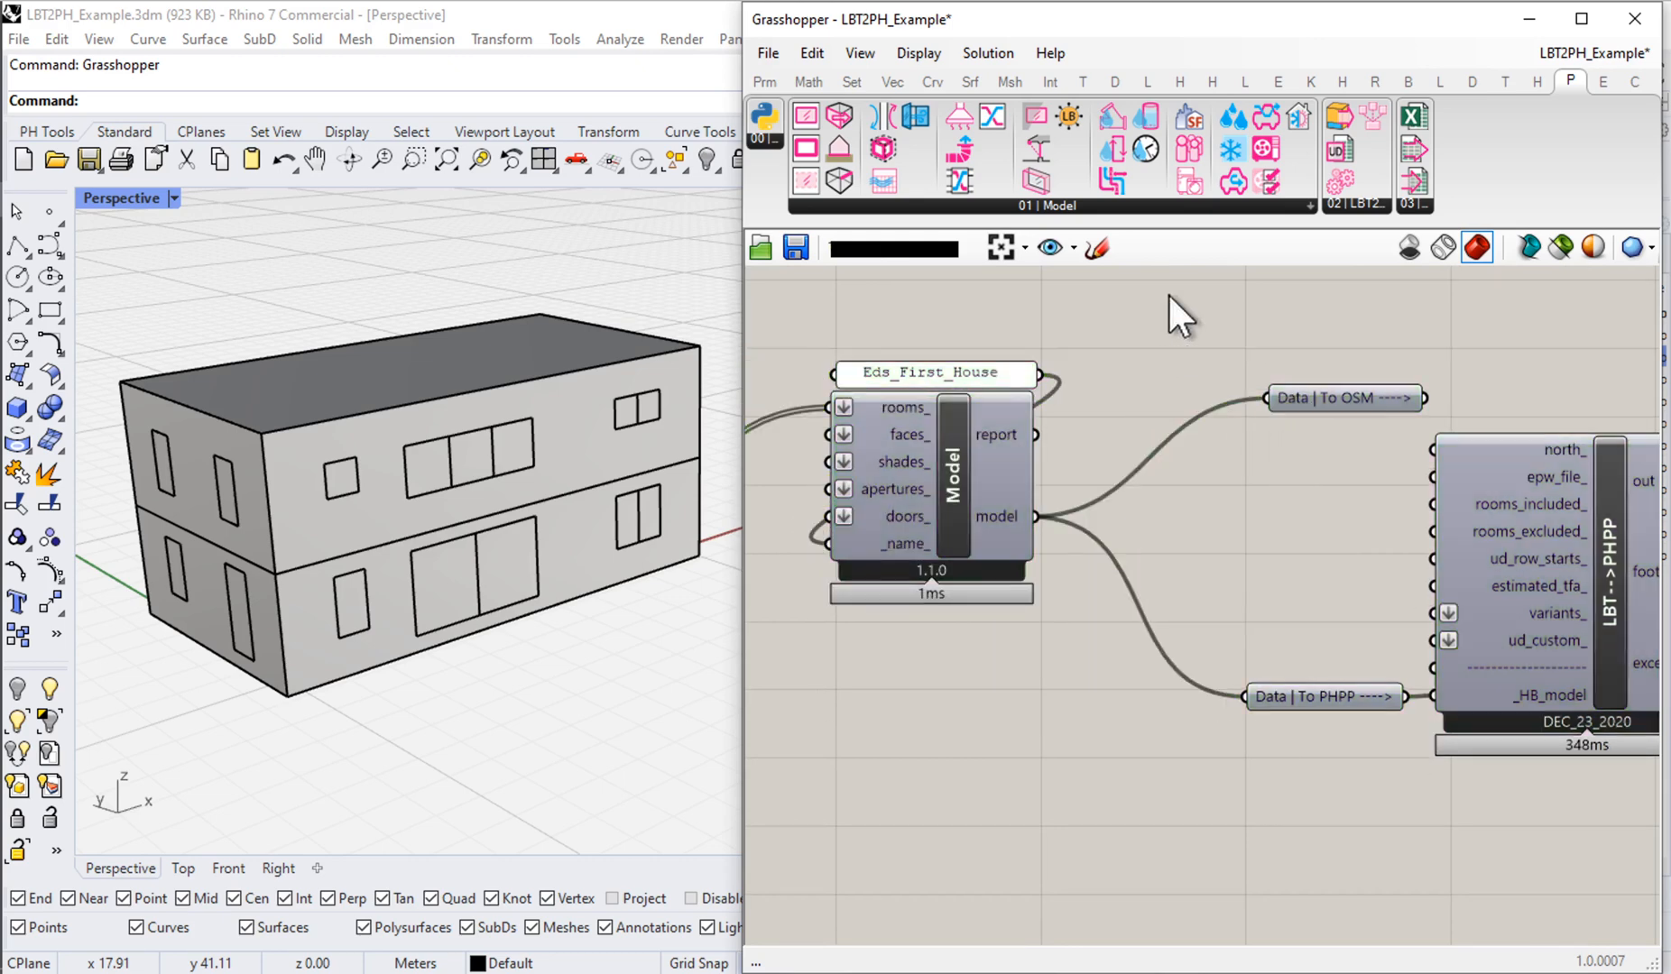
right_click_drag(1351, 391, 1302, 432)
left_click_drag(1301, 436, 1297, 306)
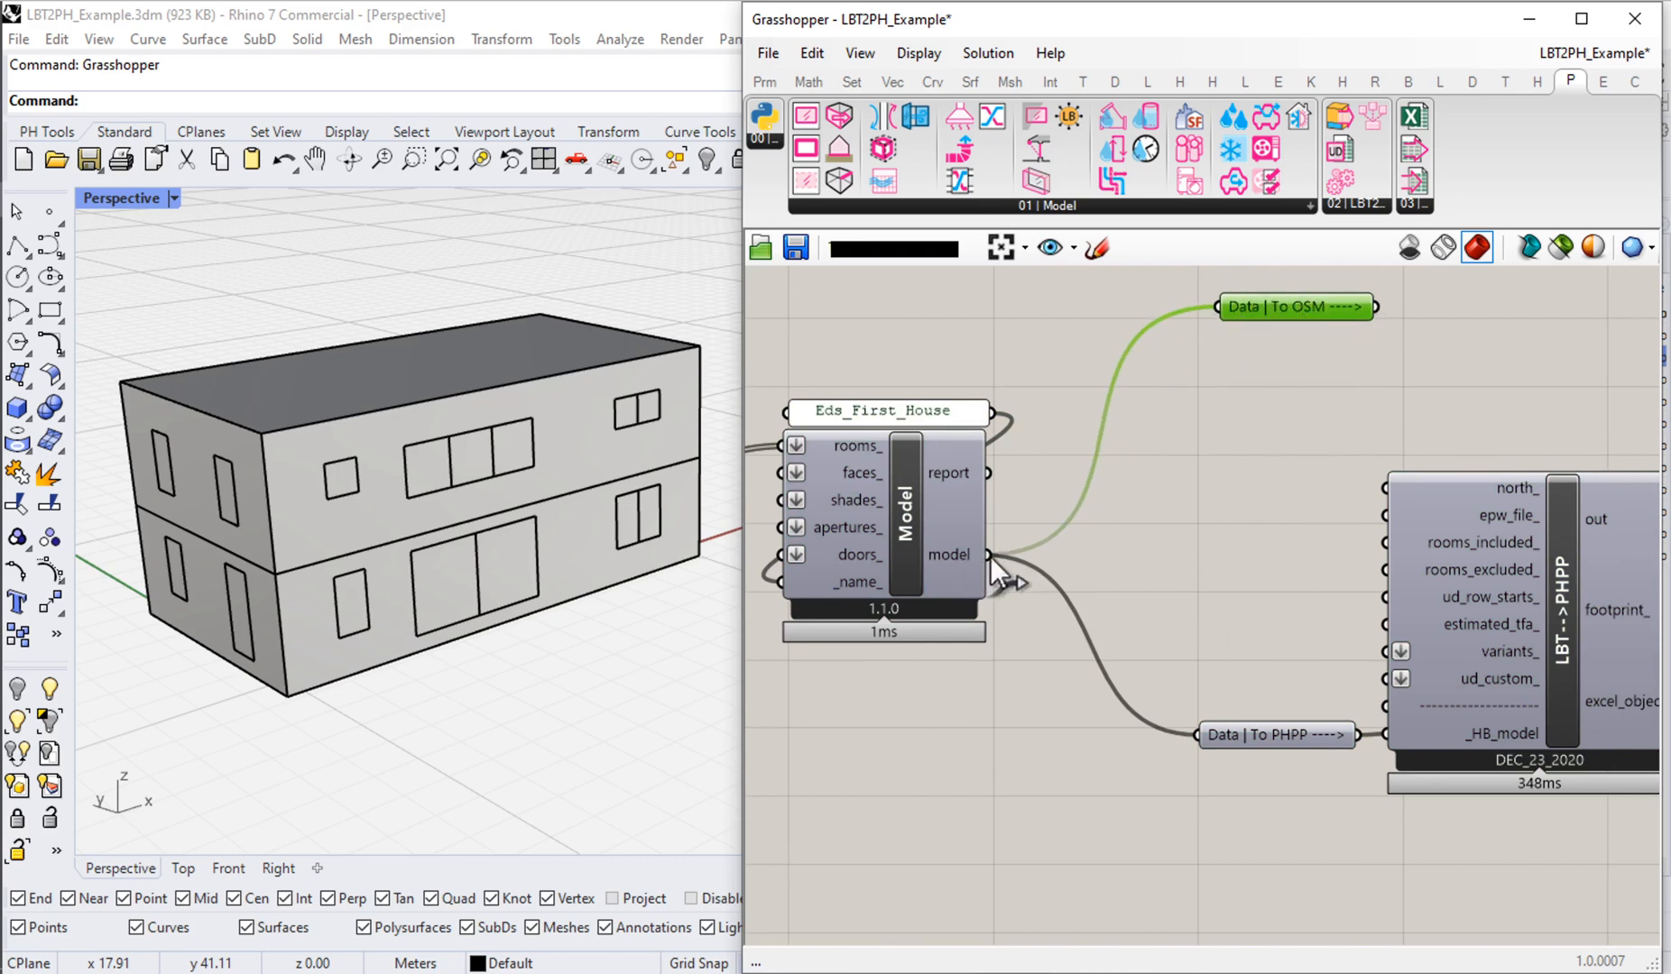
Step: Add a Boolean toggle set to True and connect it to the estimated_tfa_ input of the LBT-->PHPP component
right_click_drag(1502, 729, 1287, 721)
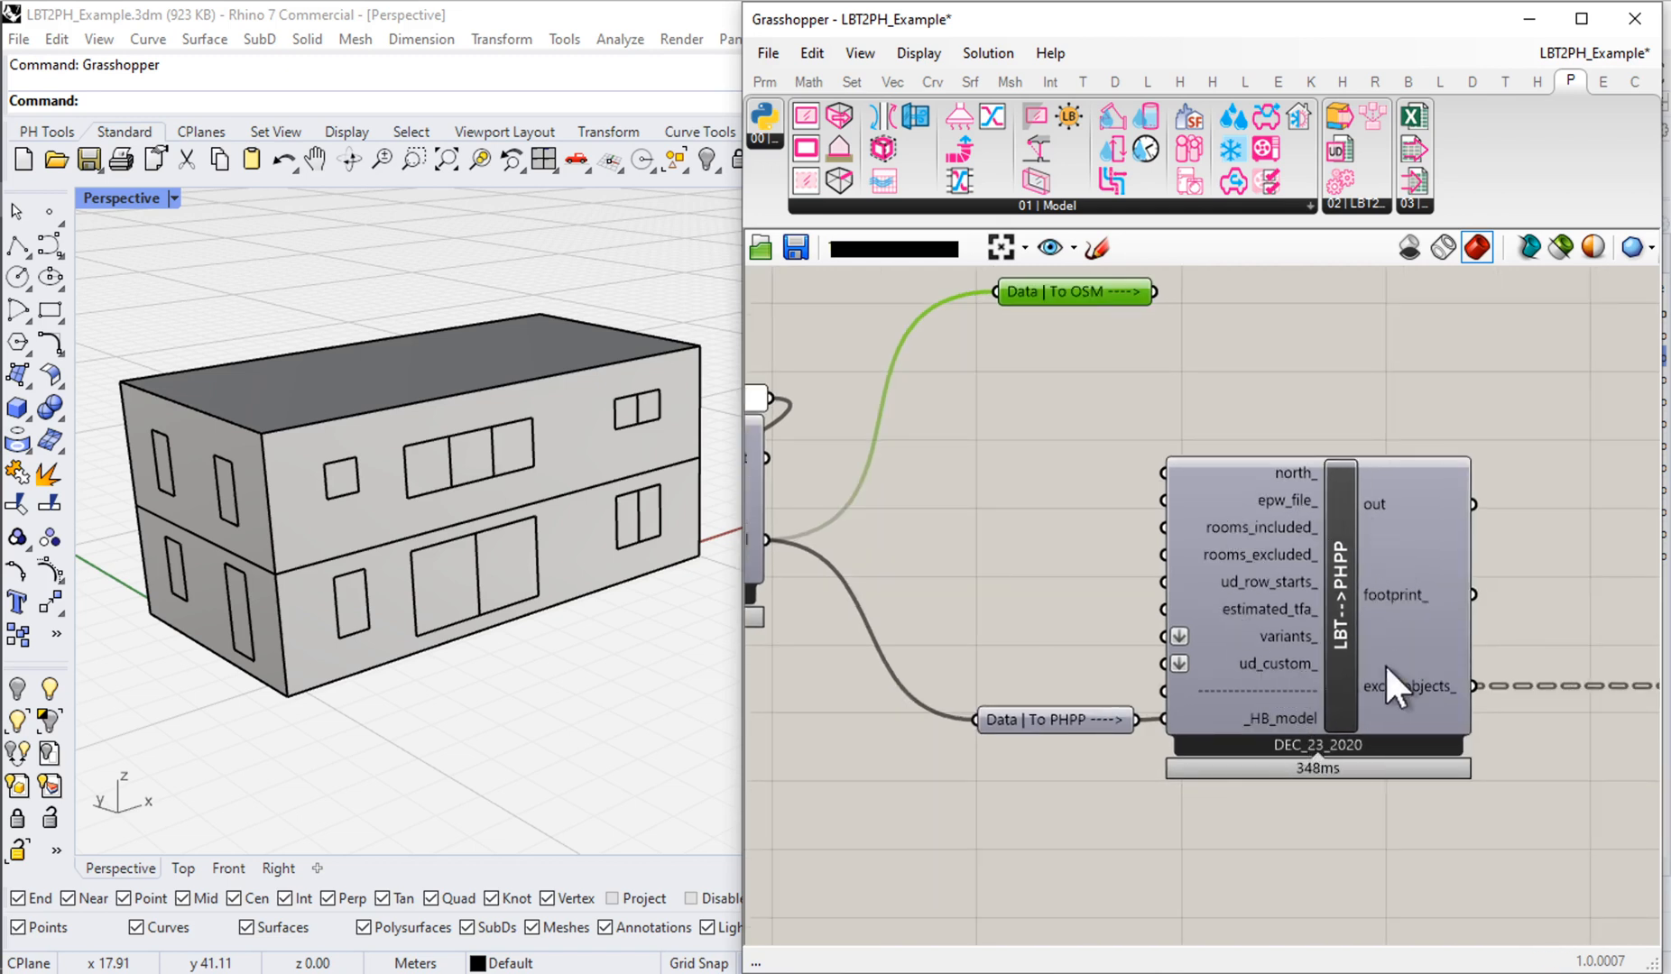
mouse_move(1298, 632)
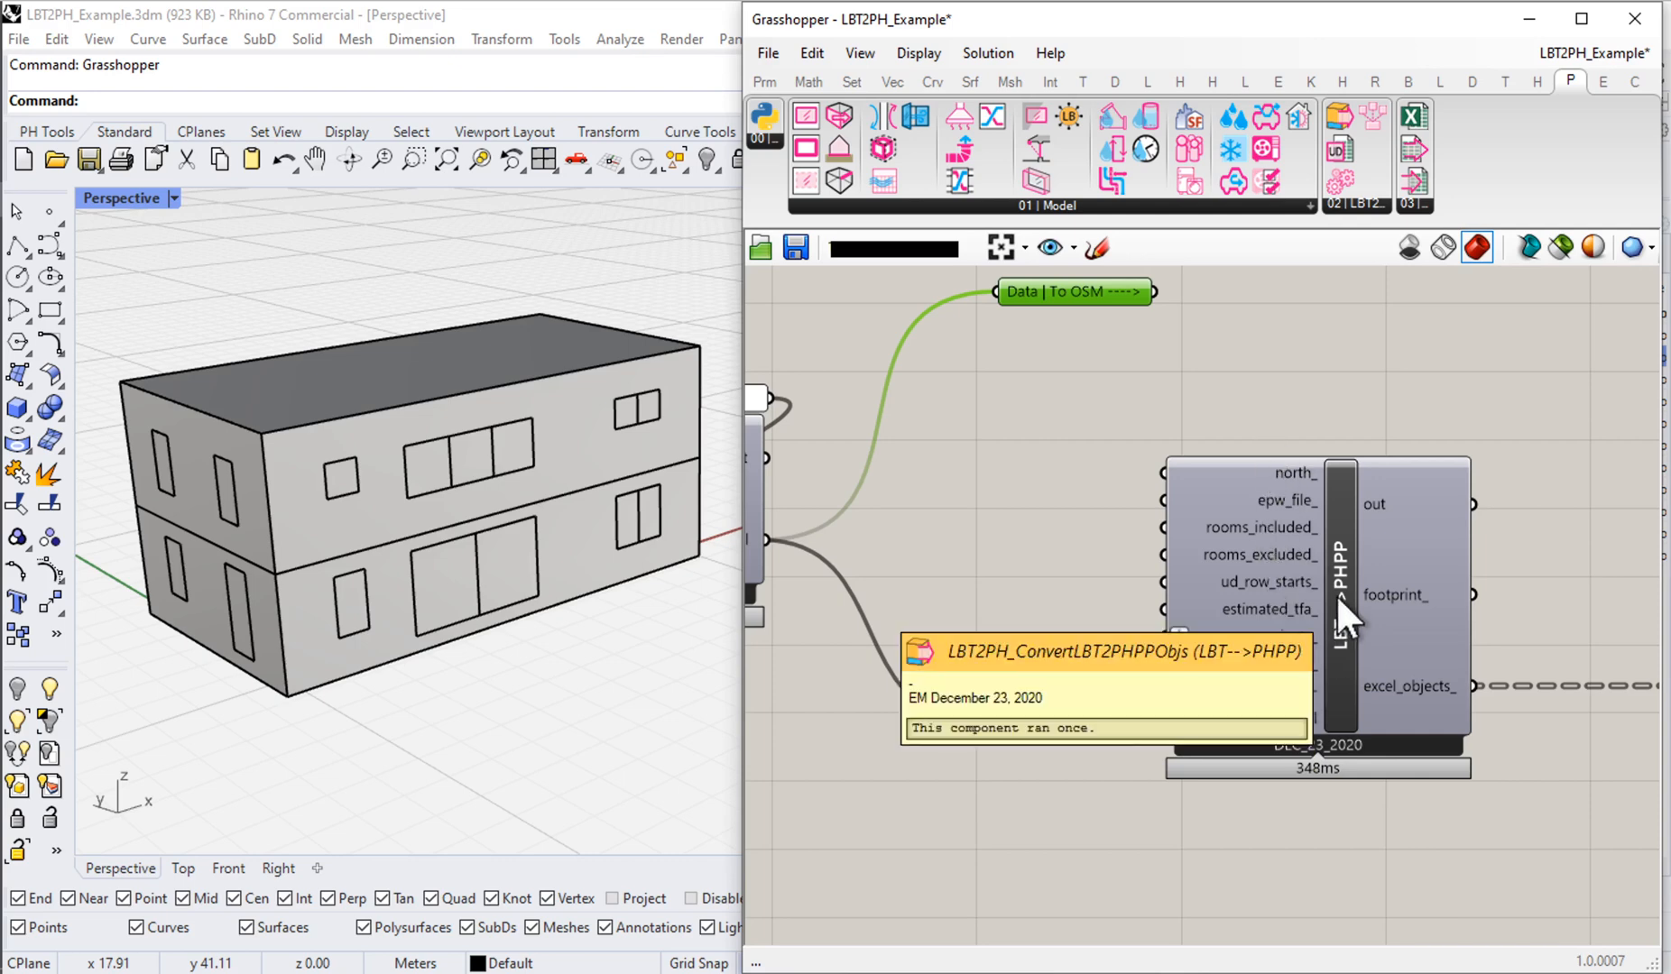
scroll(1384, 640, "up", 2)
mouse_move(1385, 640)
right_click_drag(1385, 641, 1378, 568)
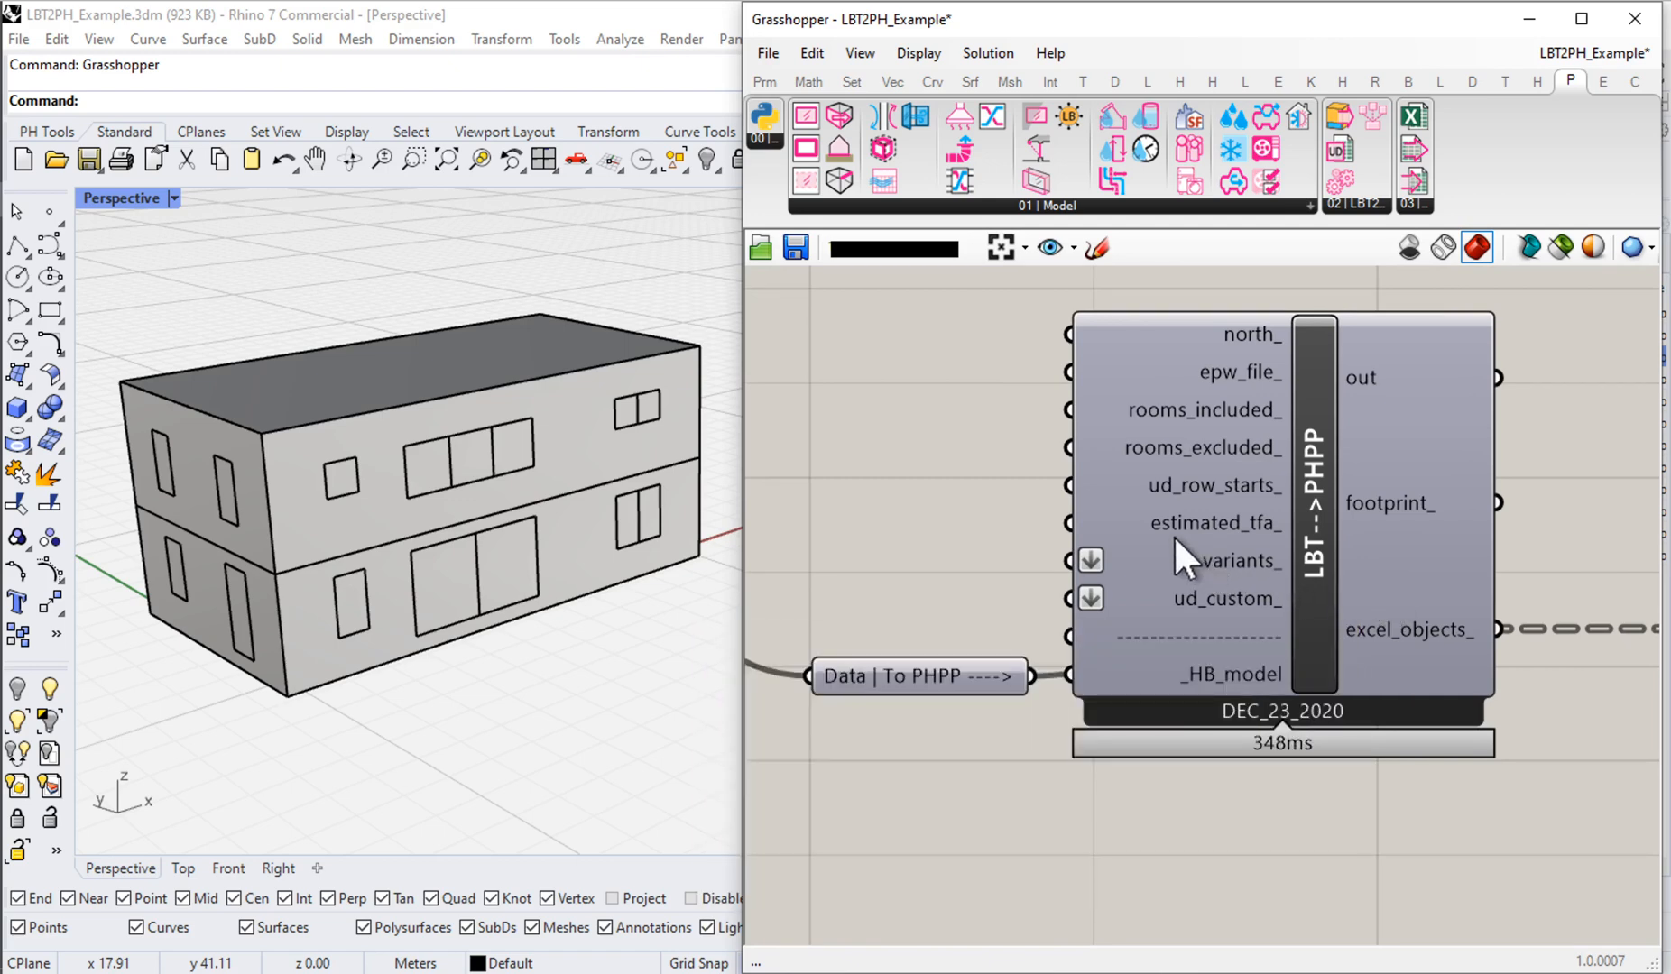
mouse_move(1169, 527)
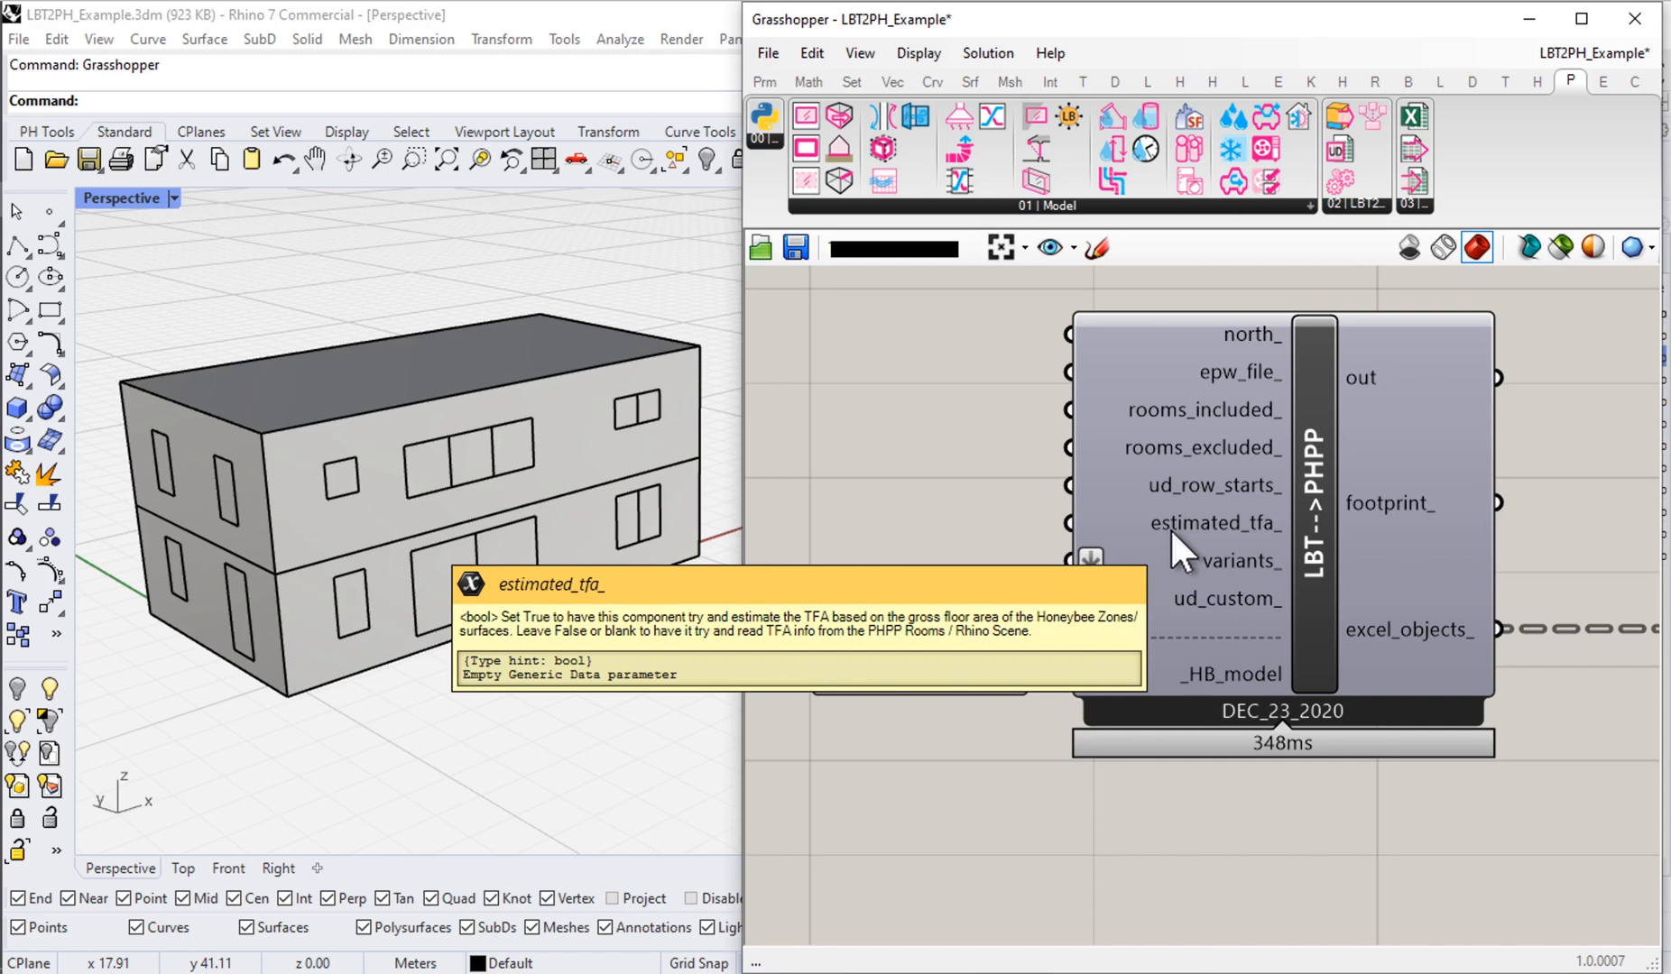
double_click(869, 483)
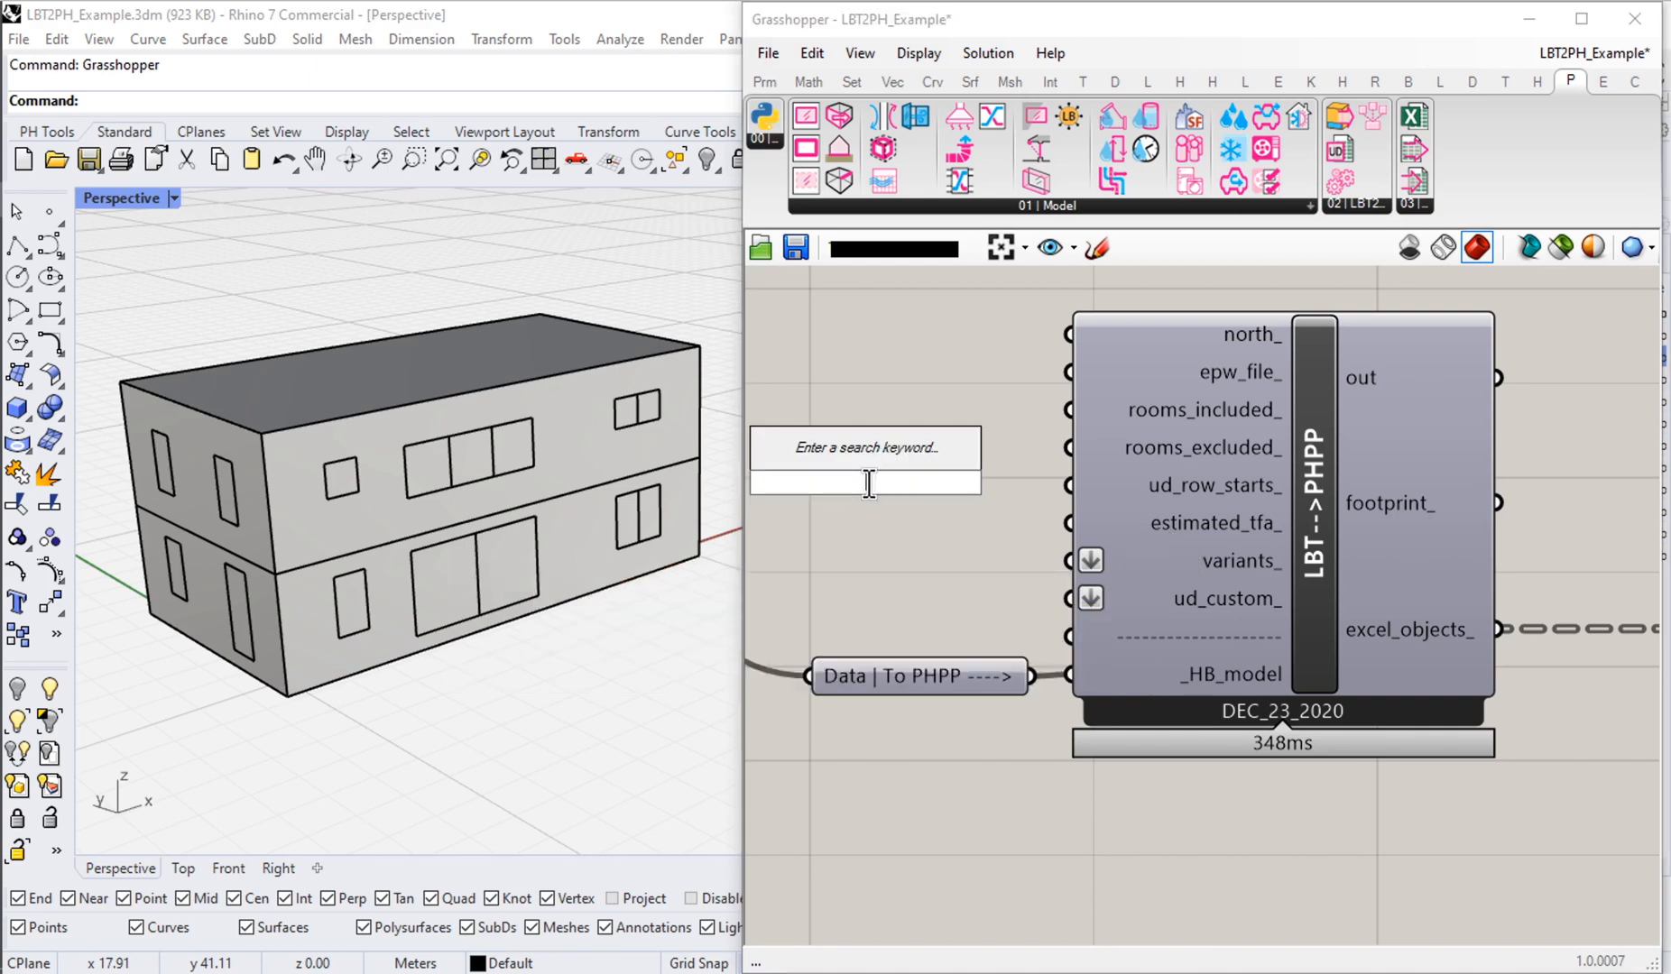
type("bool")
key("Return")
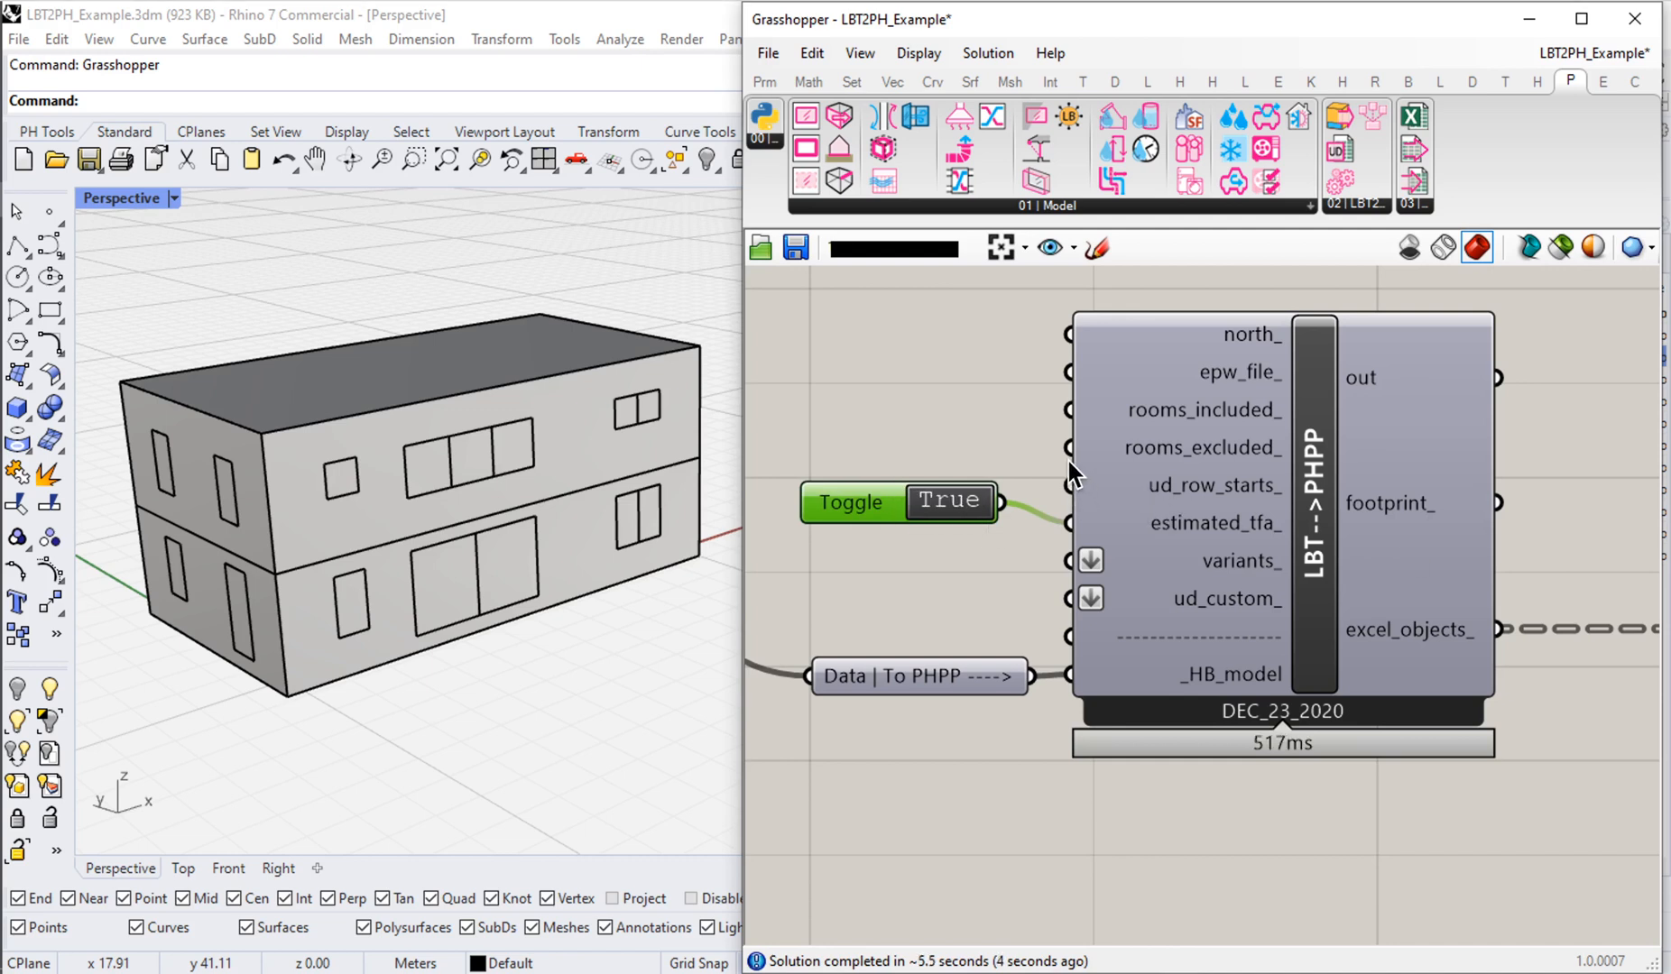
Step: Switch to the My_Results.xlsx workbook in Excel and check the updated treated floor area and energy results on the Verification worksheet
left_click(360, 84)
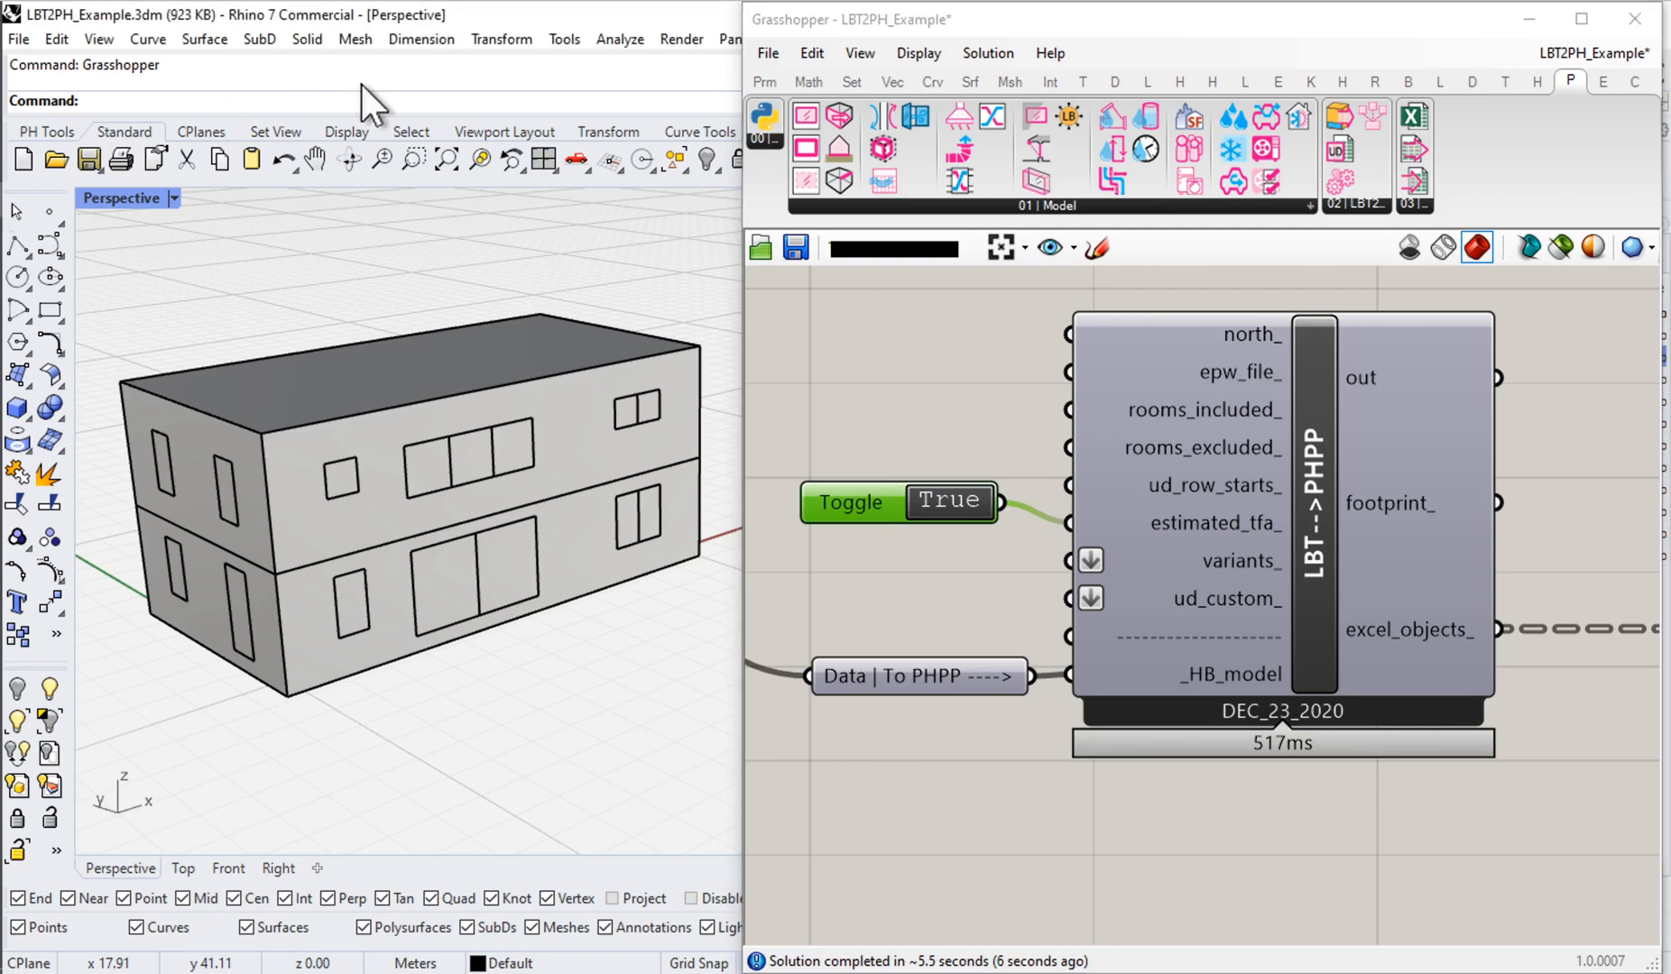
mouse_move(7, 116)
left_click(77, 237)
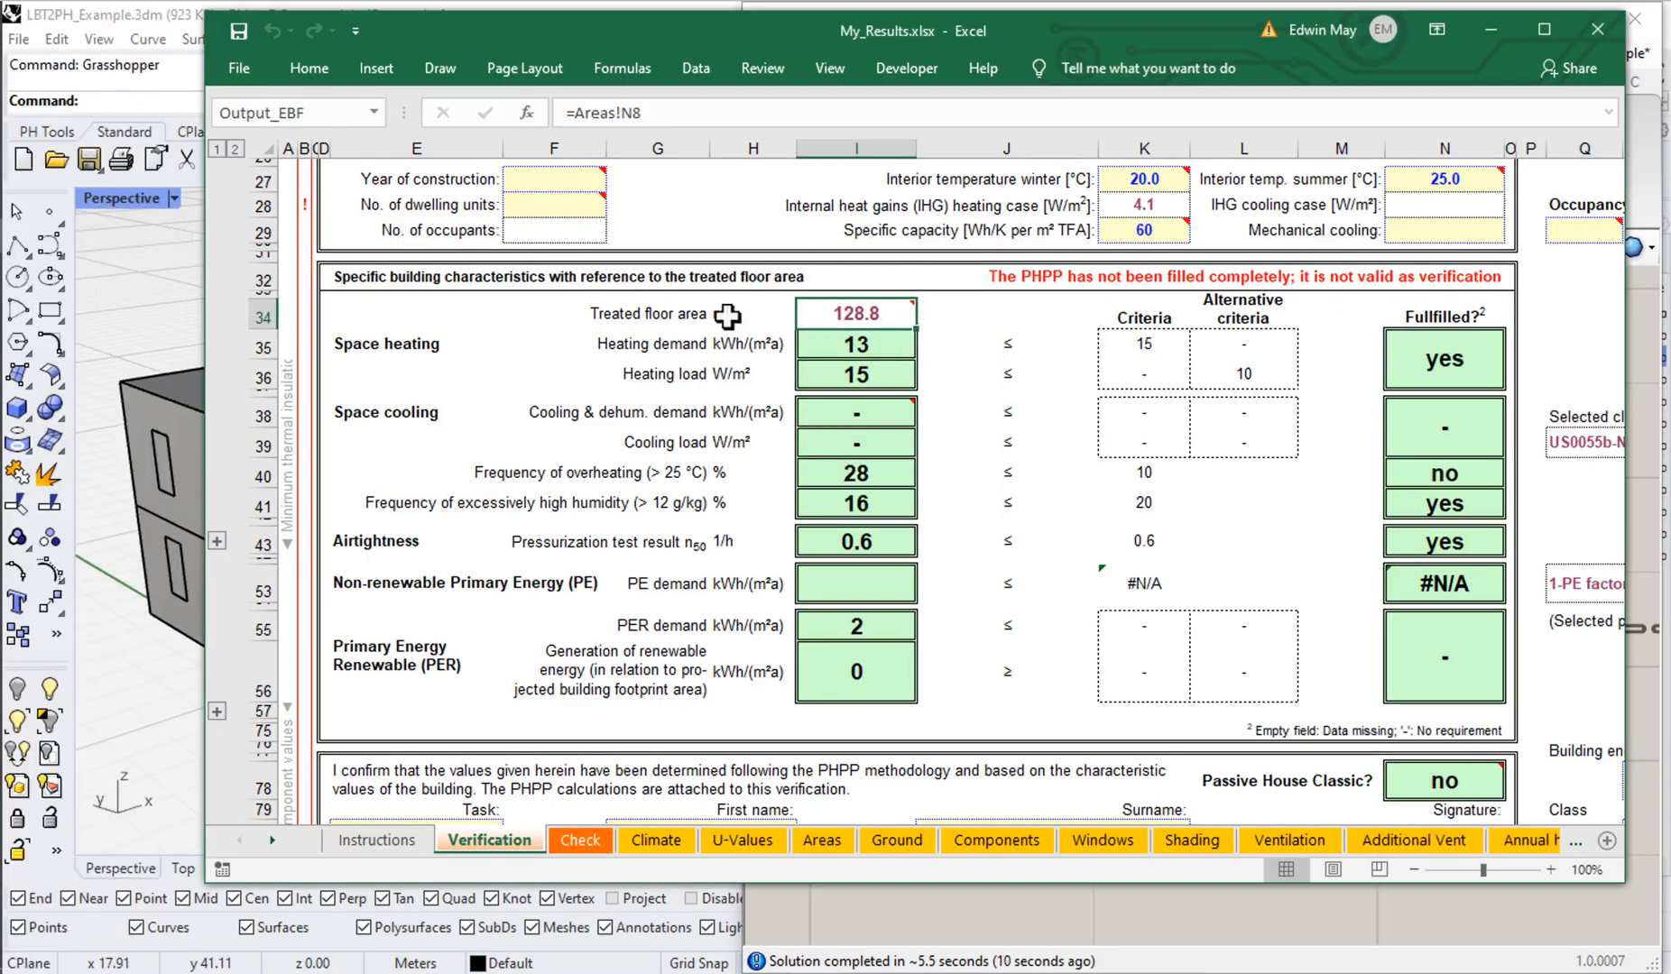
mouse_move(858, 318)
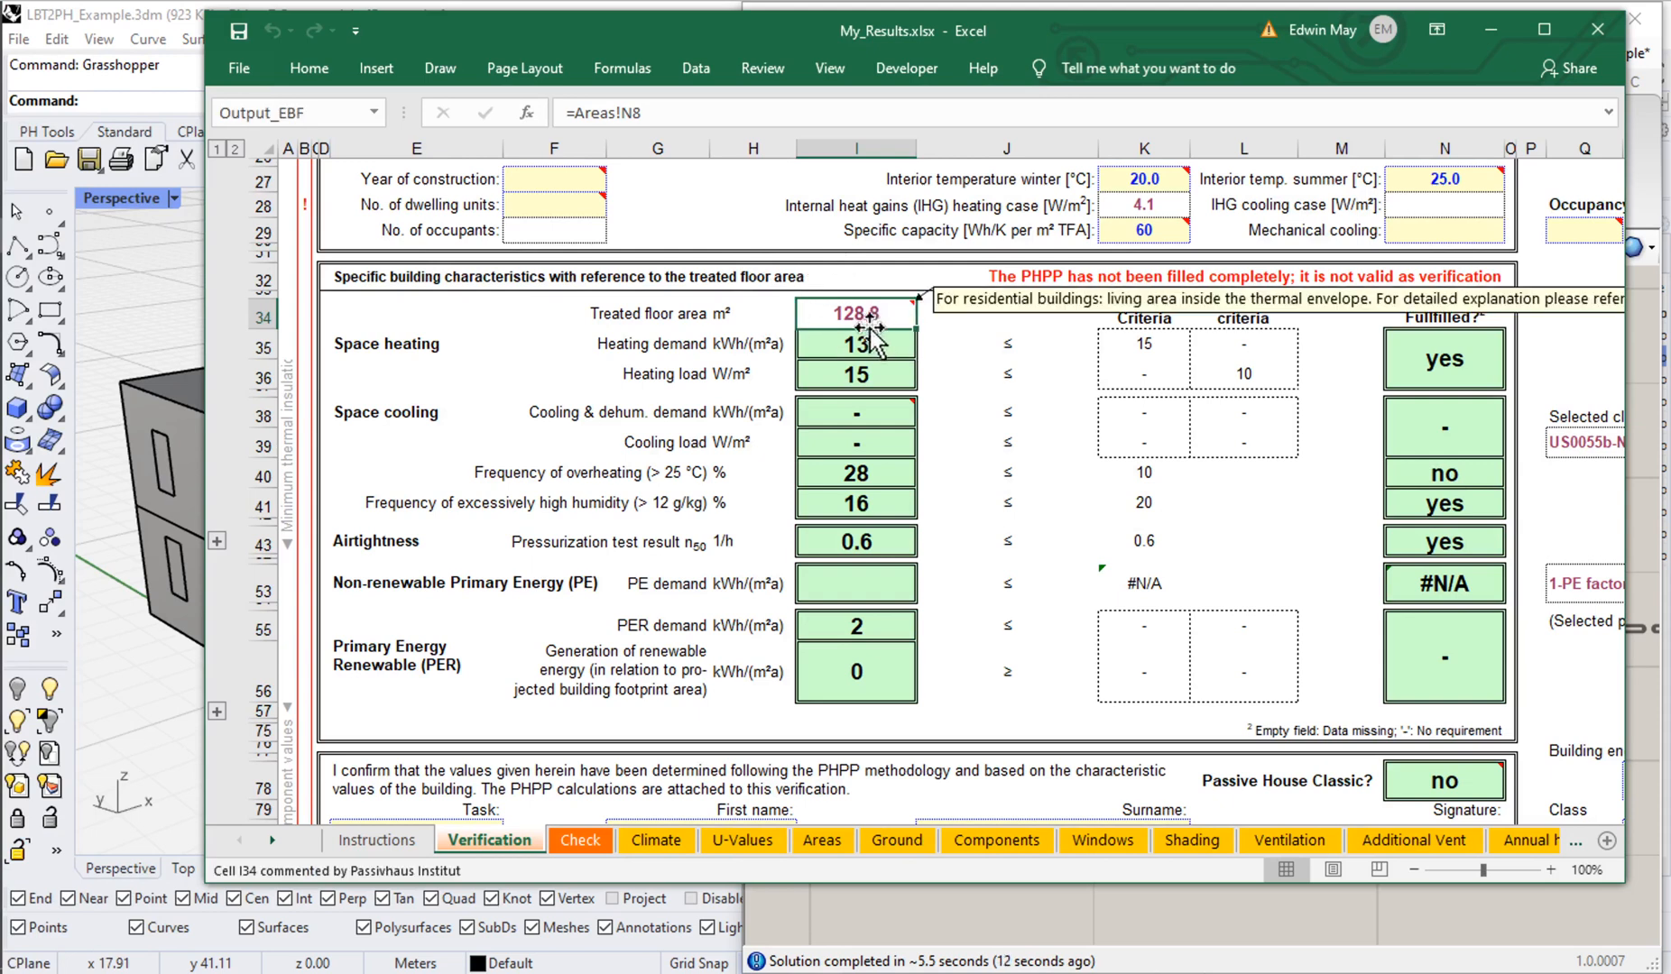
left_click_drag(856, 347, 868, 582)
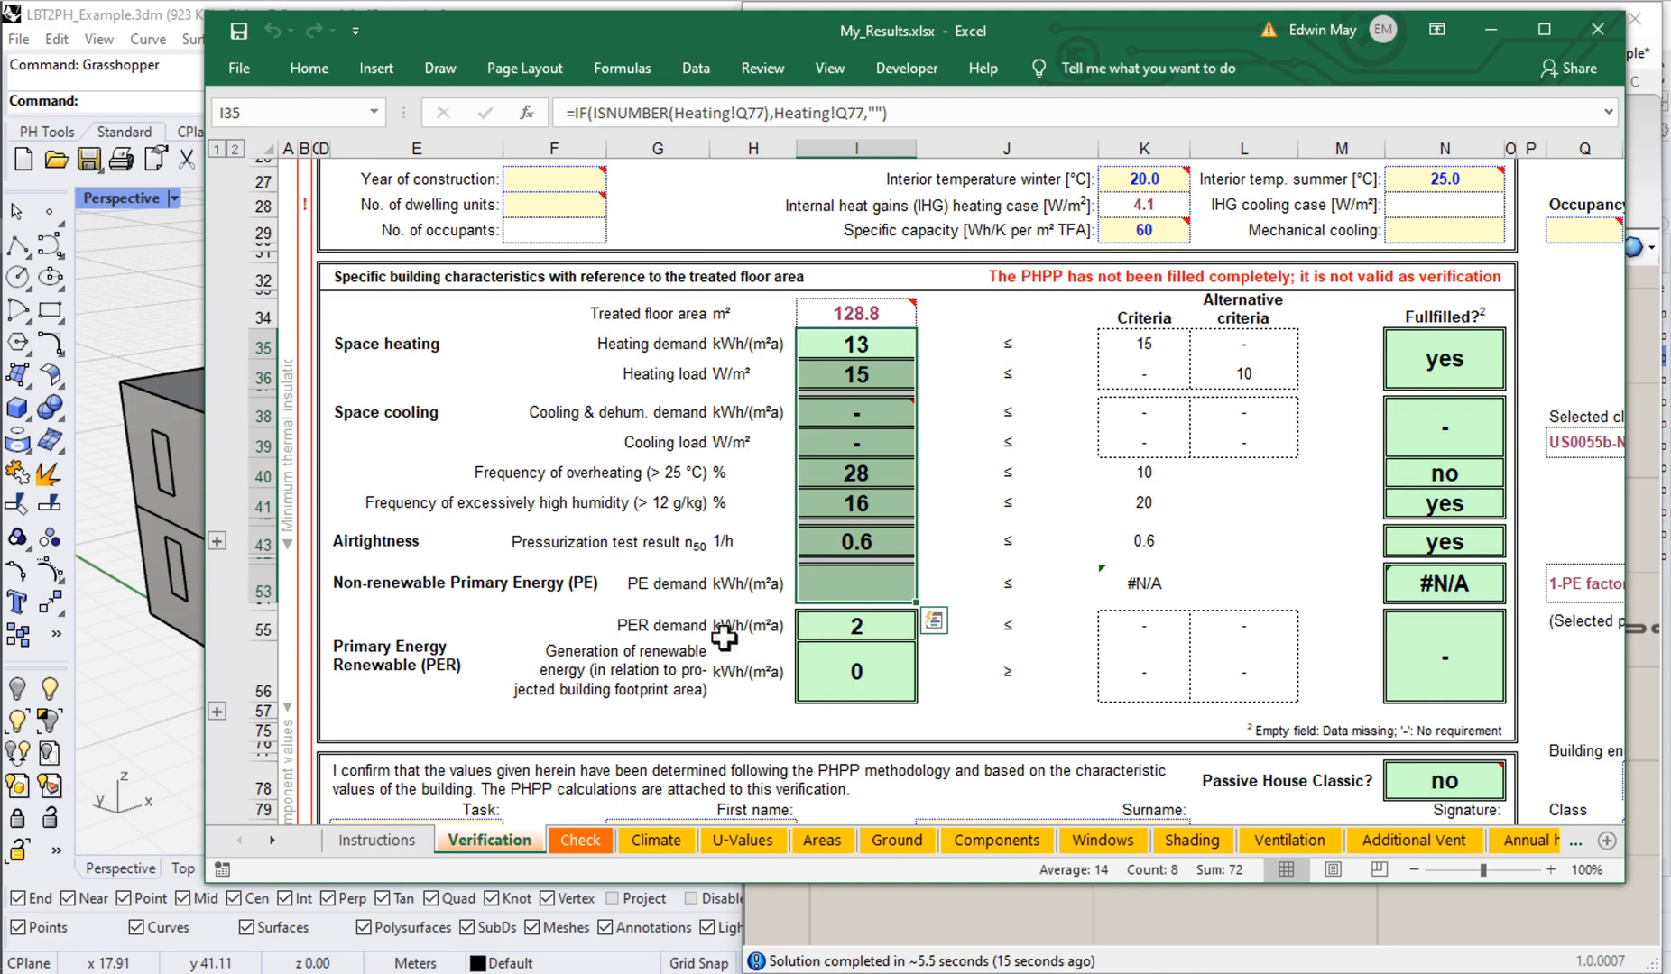
left_click_drag(858, 662, 867, 624)
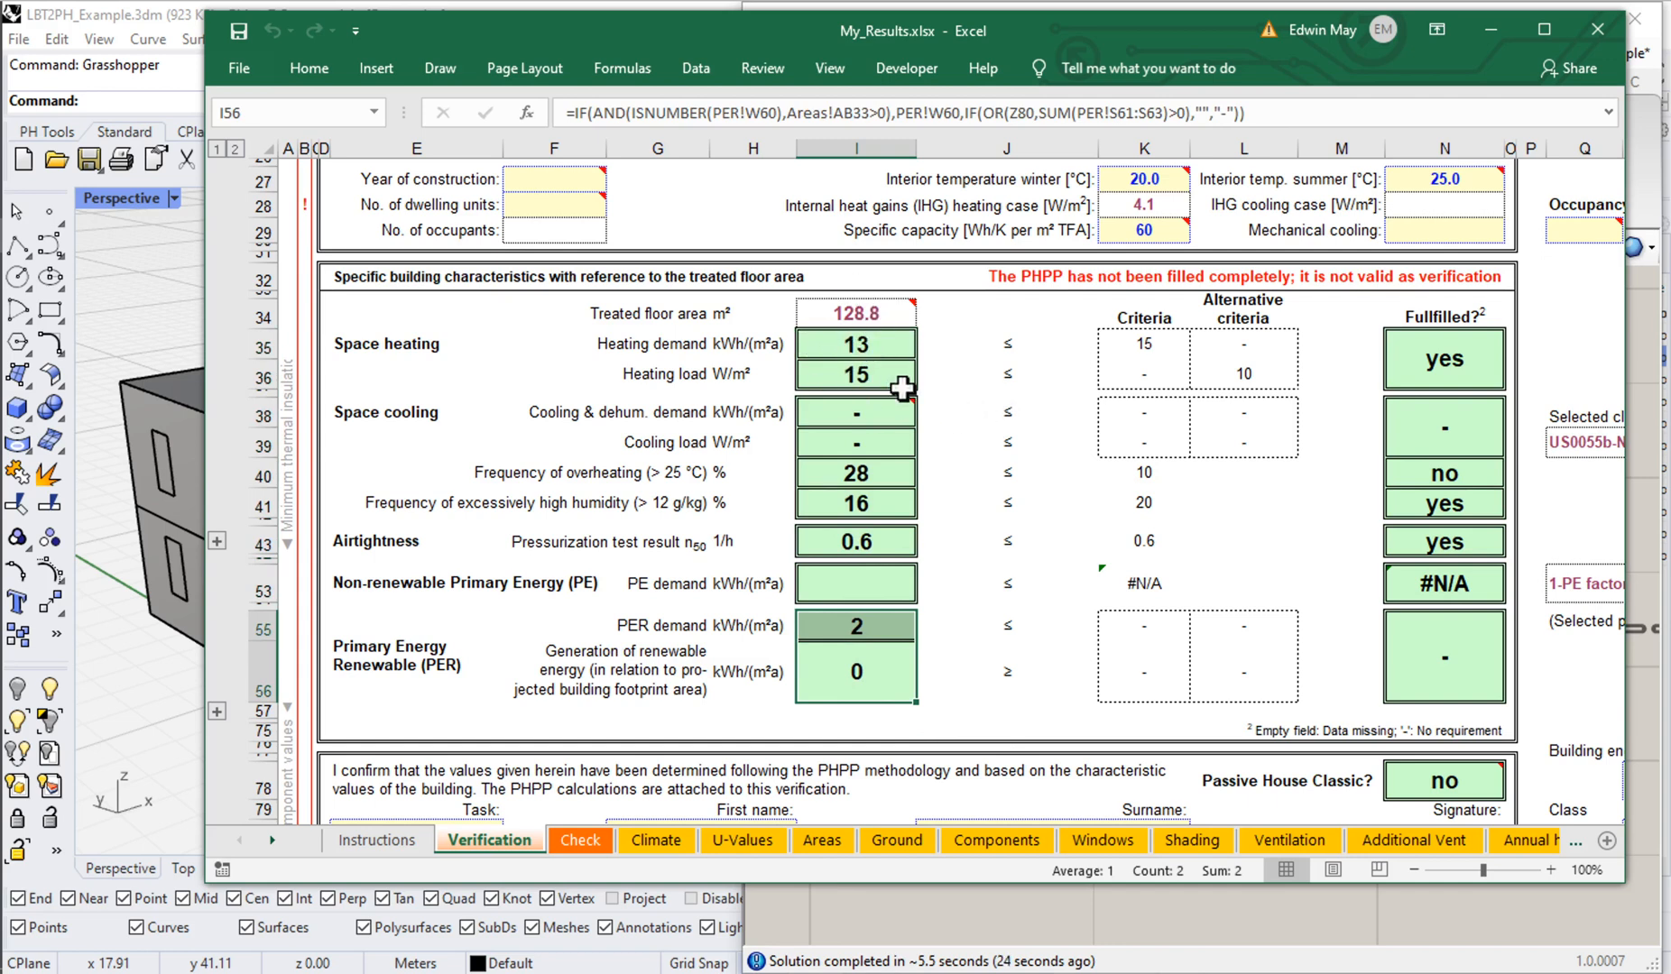
left_click(867, 315)
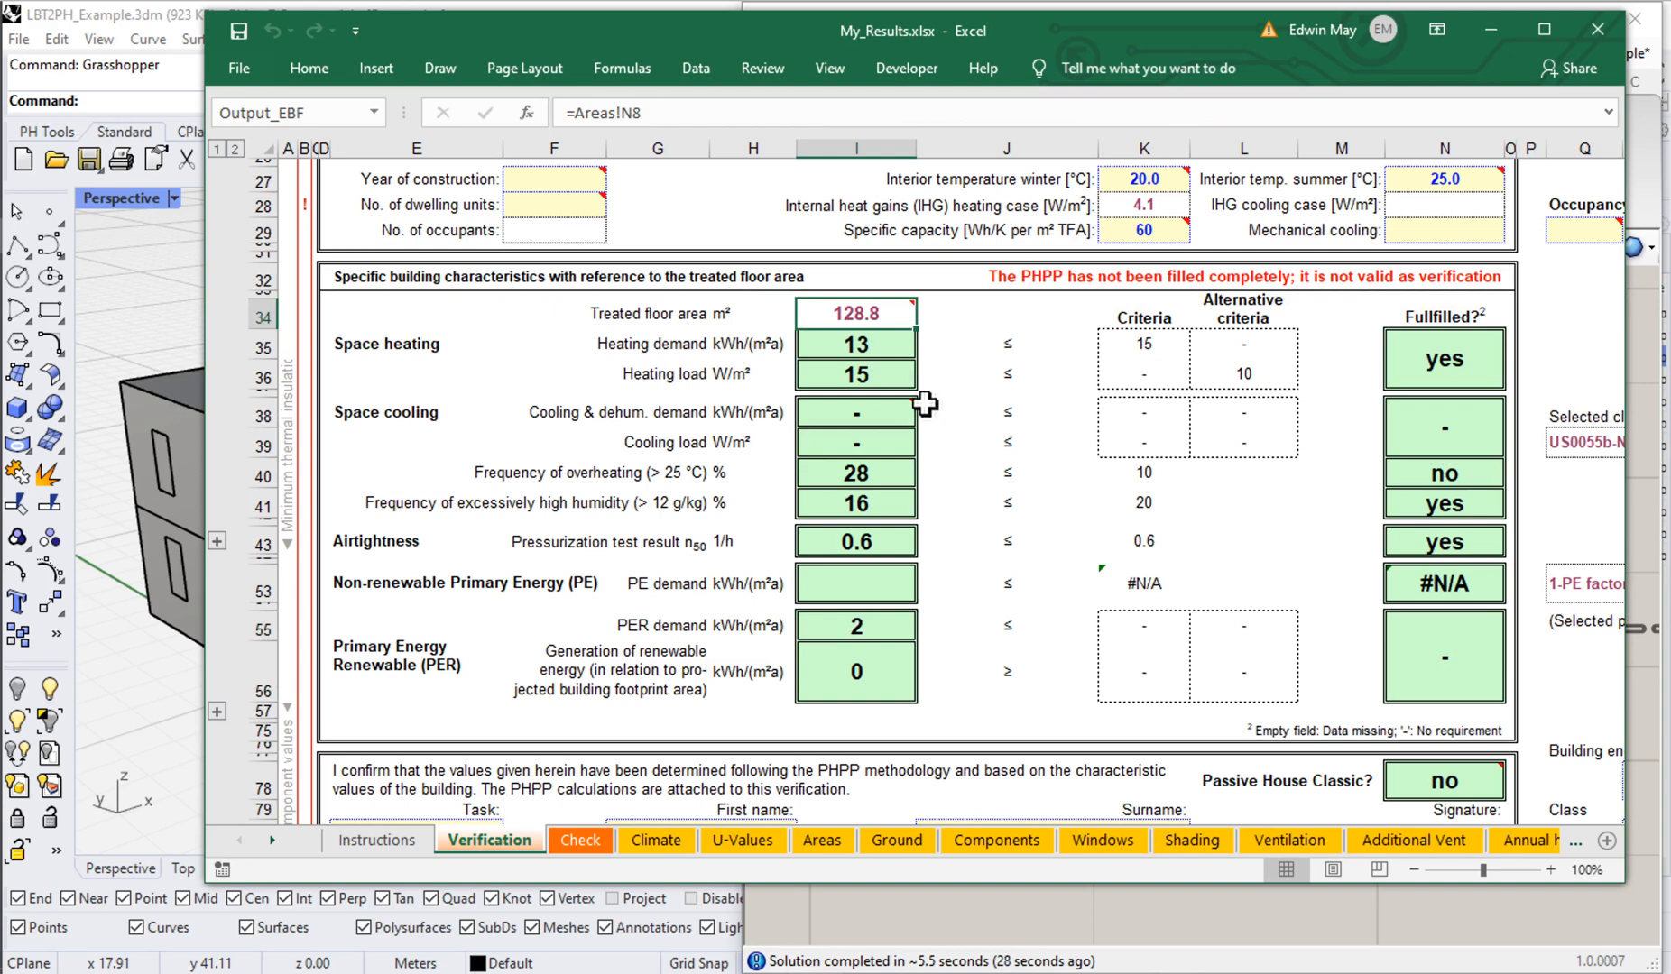
Step: Switch back to Grasshopper and select the toggle connected to the estimated_tfa_ input
left_click(1179, 920)
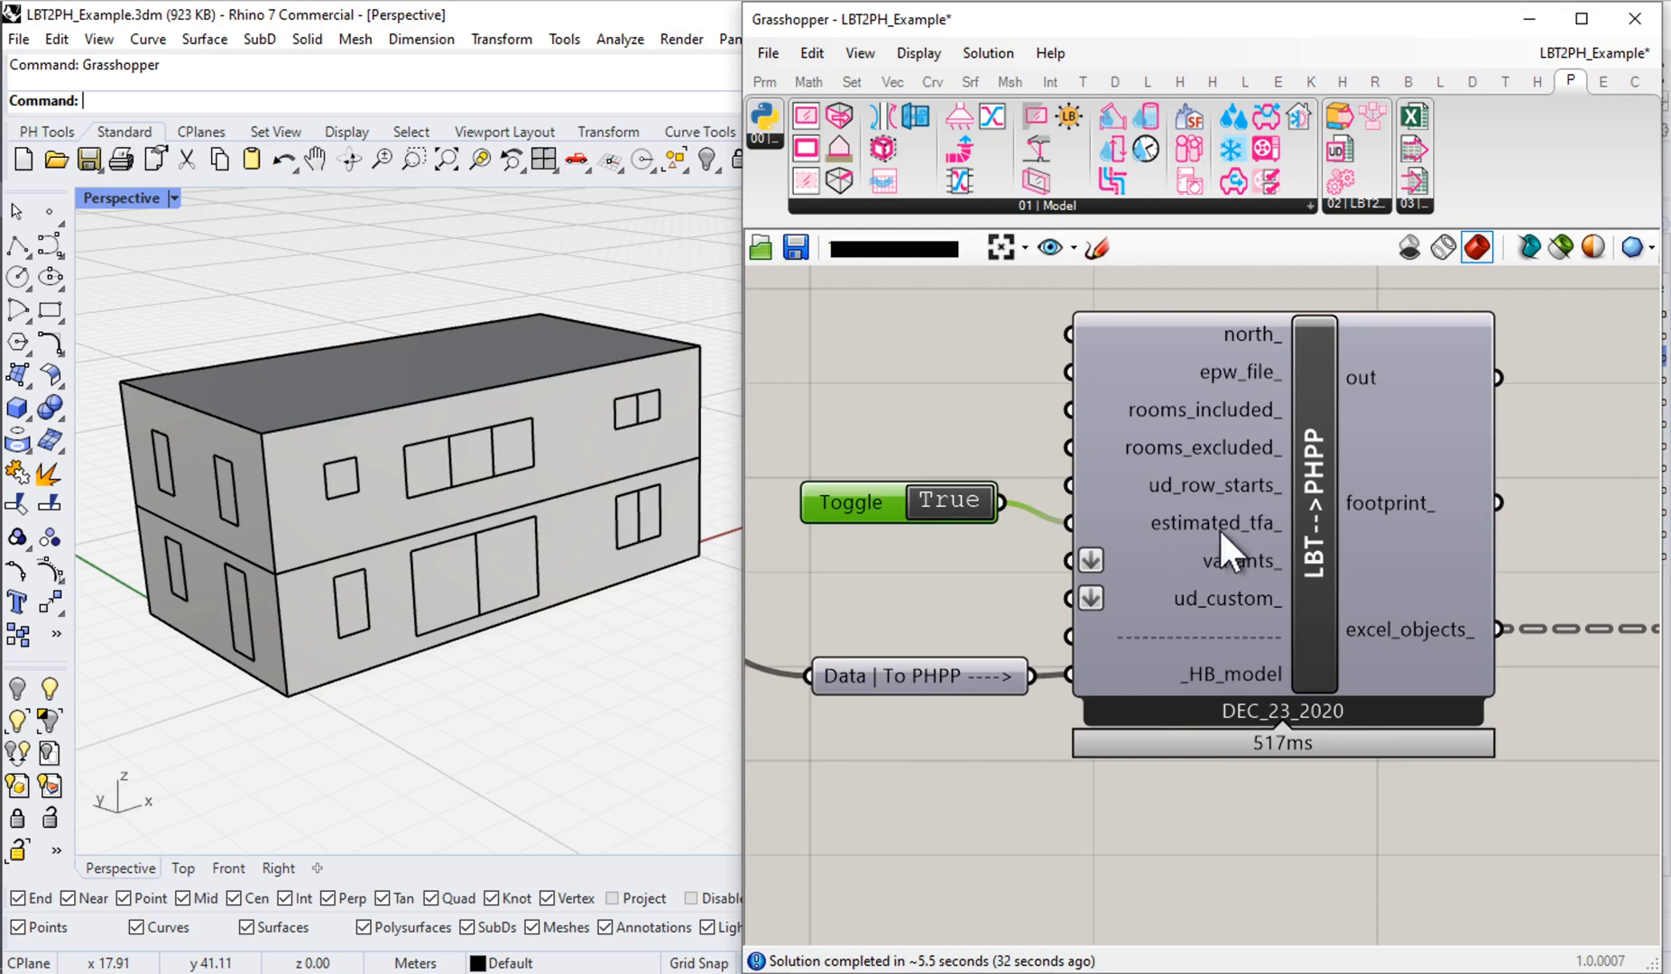
mouse_move(1213, 525)
left_click_drag(1020, 419, 769, 555)
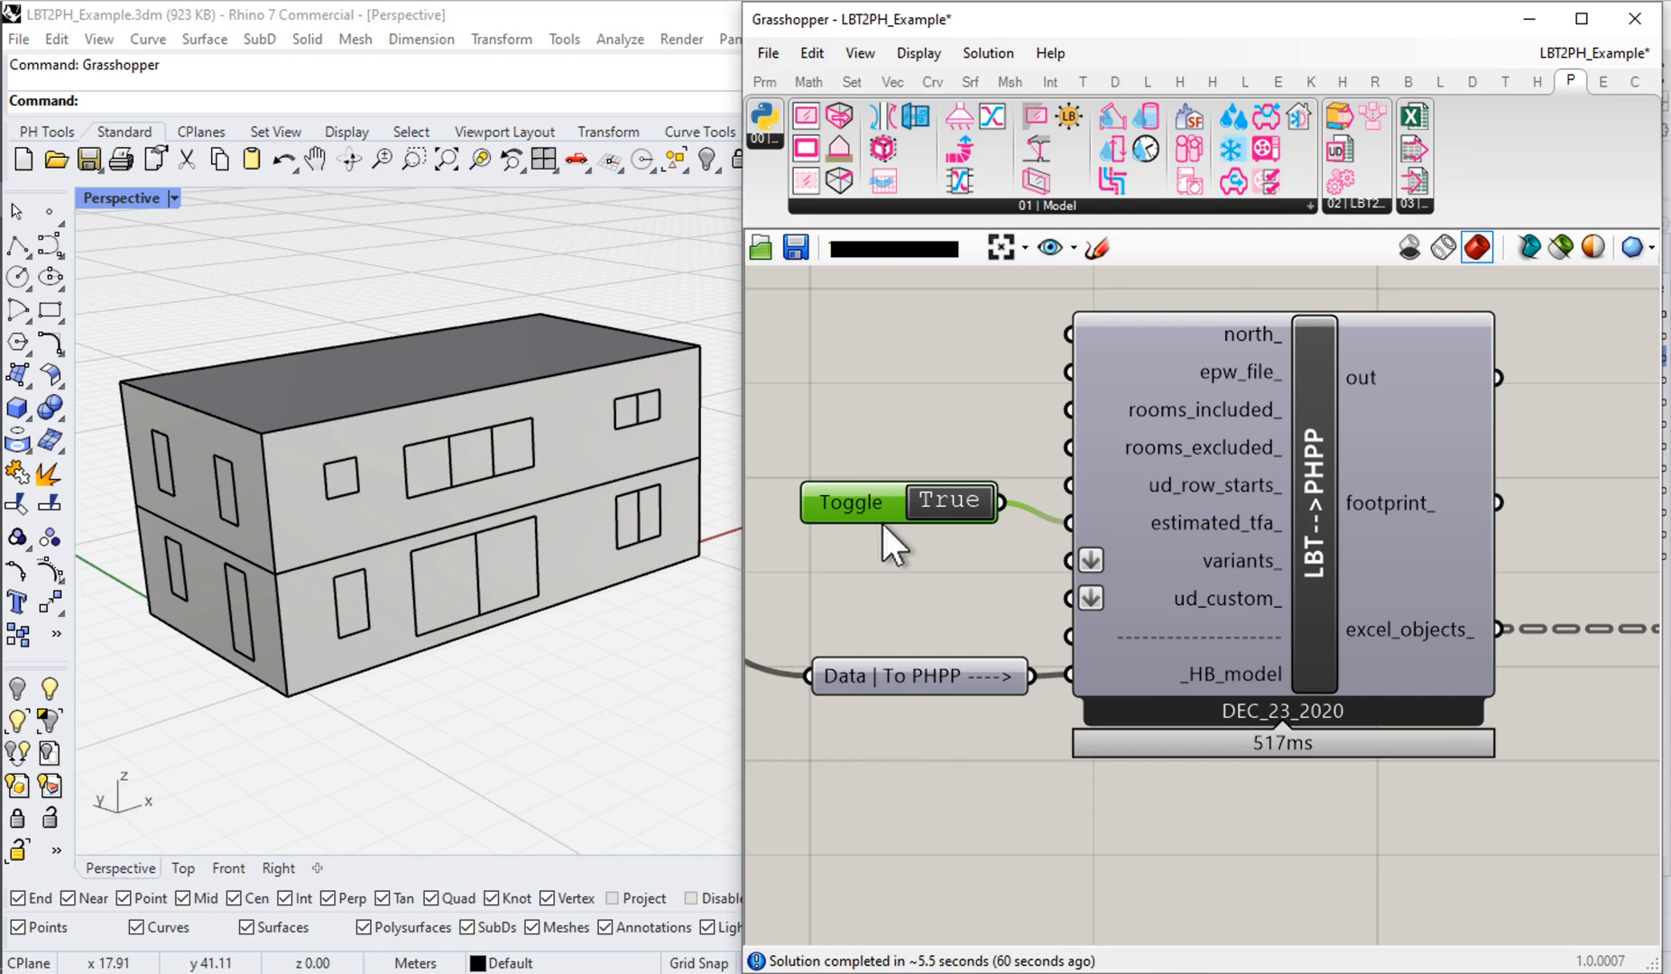
Step: Delete the toggle connected to estimated_tfa_ and set the _run toggle of the Open XL Workbook component to False
key("Delete")
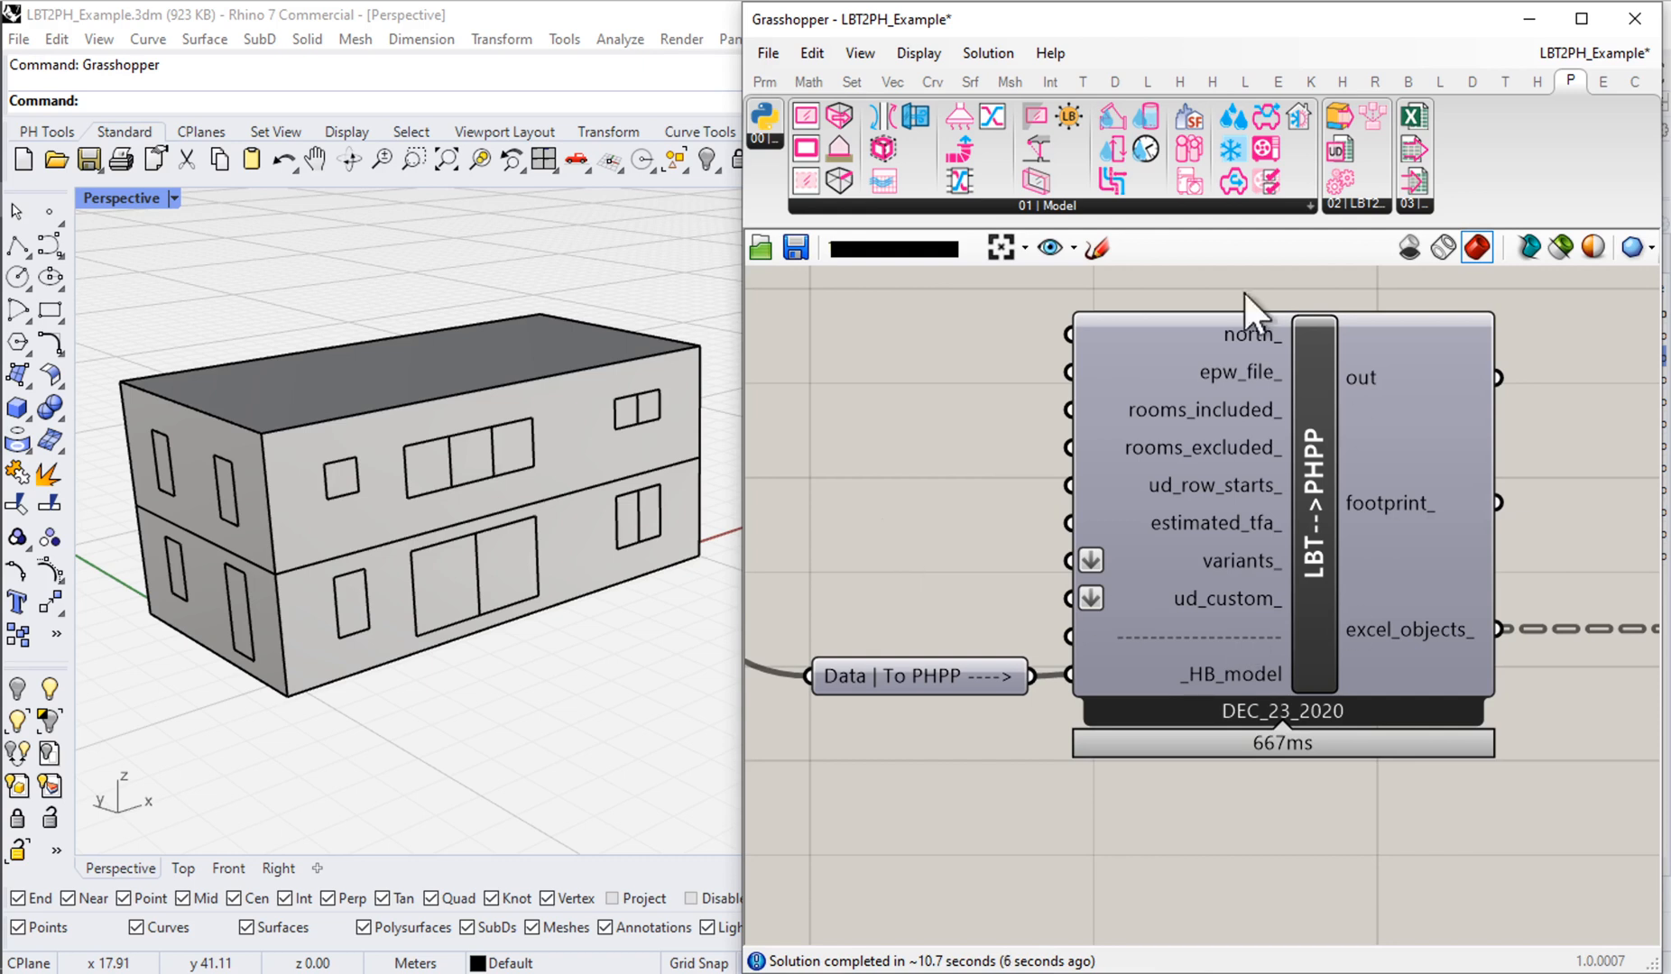
scroll(902, 550, "down", 3)
scroll(900, 549, "down", 2)
right_click_drag(1297, 447, 850, 491)
scroll(1092, 420, "up", 4)
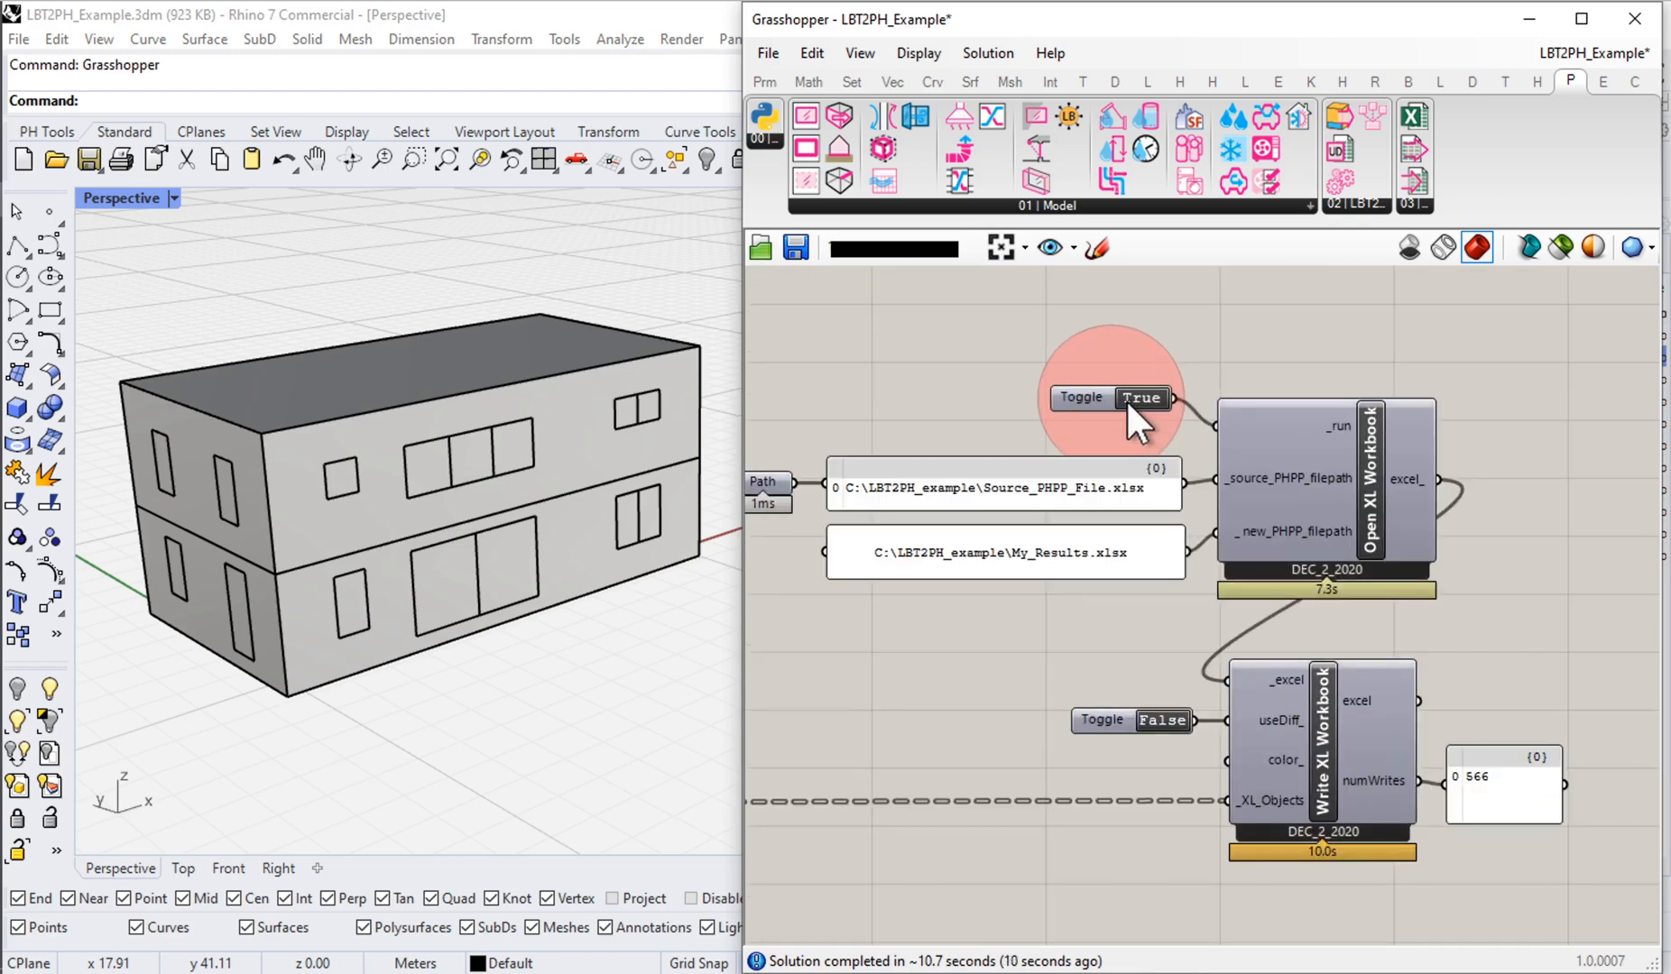
left_click(1127, 404)
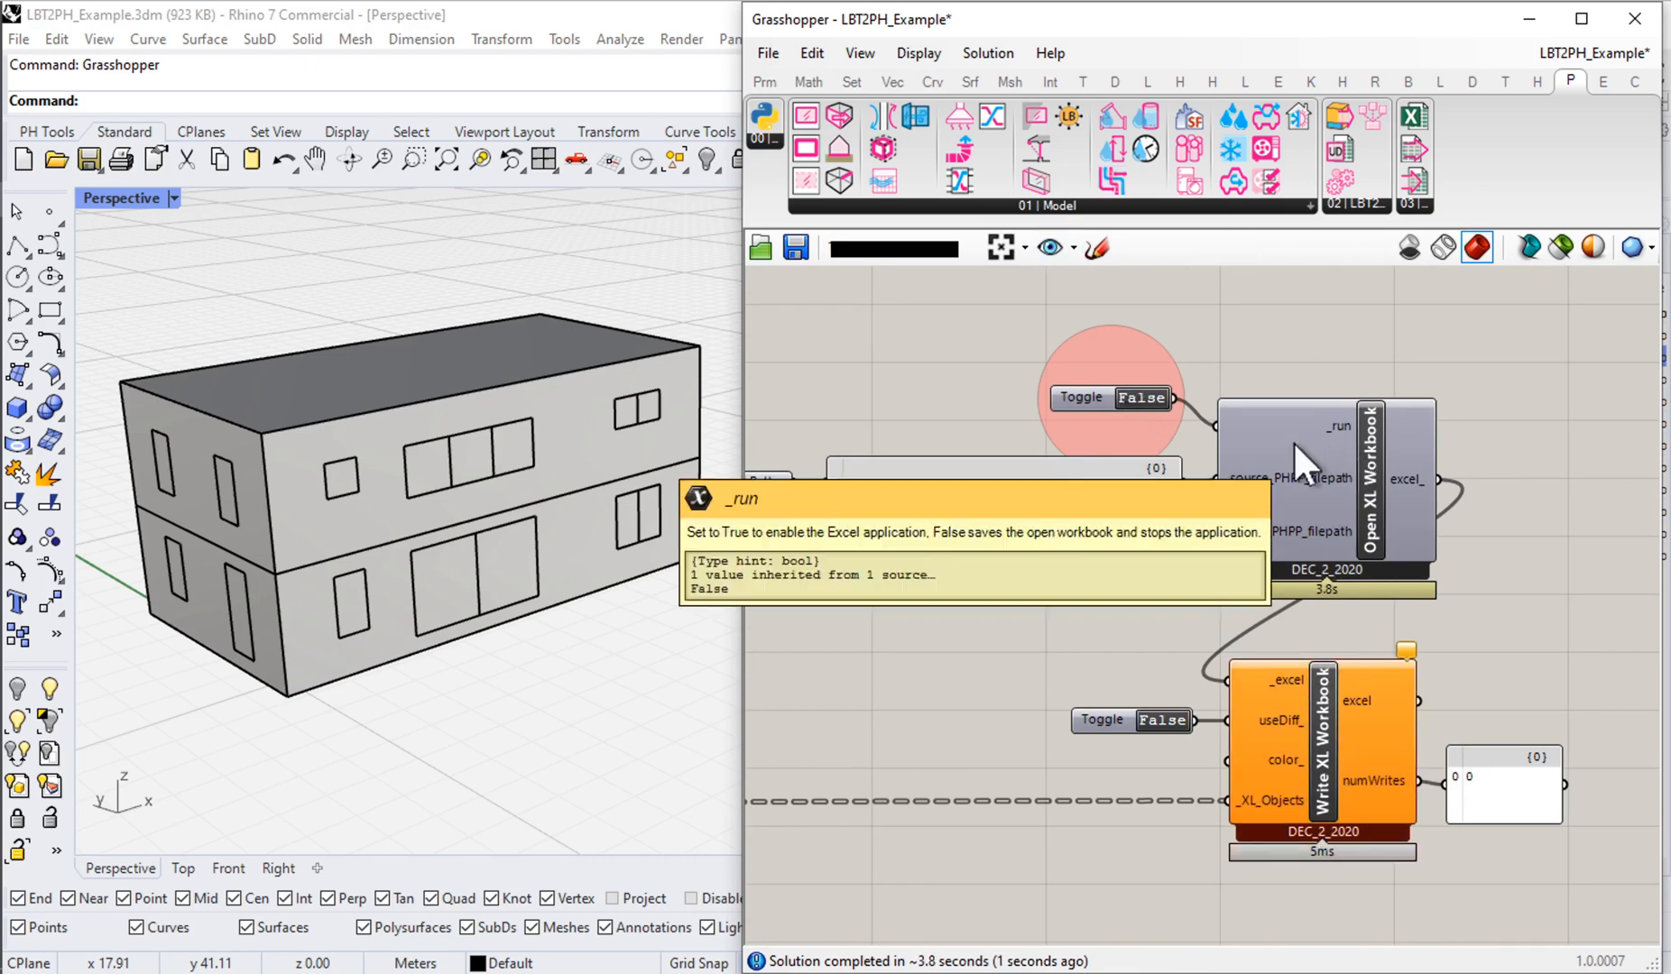
Step: Minimize Grasshopper and turn off the 02_Windows and 01_Geom layers with their First Floor and Second Floor sublayers in Rhino
left_click(1537, 23)
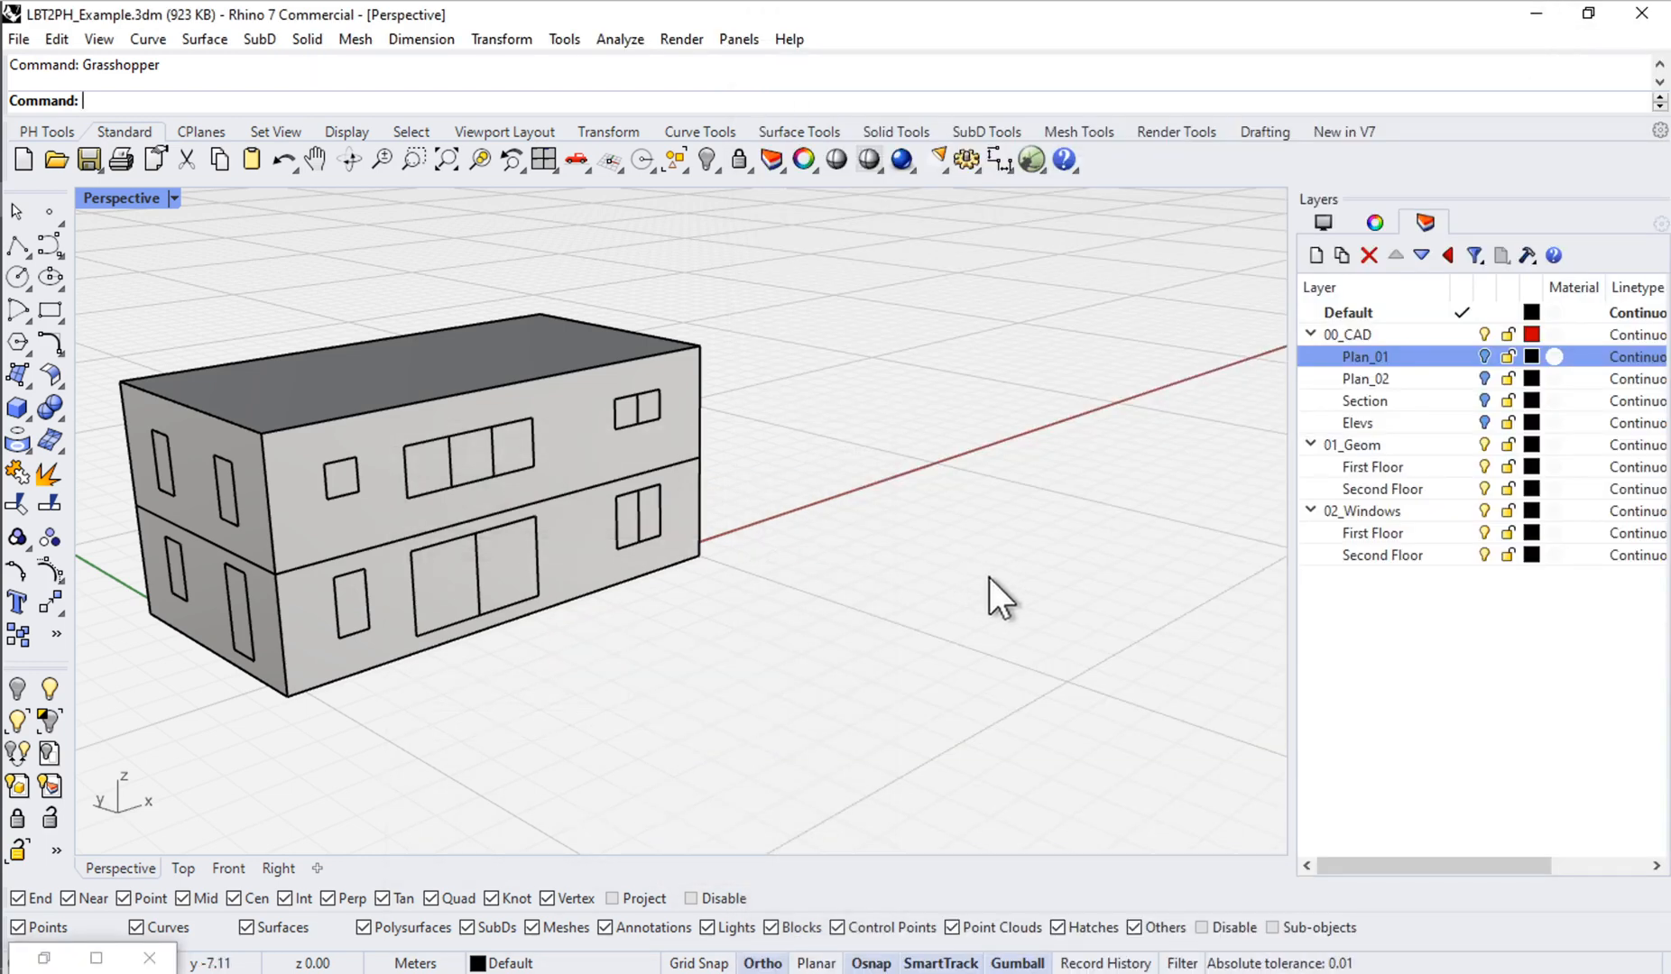
right_click_drag(571, 605, 696, 591, "shift")
scroll(848, 528, "up", 3)
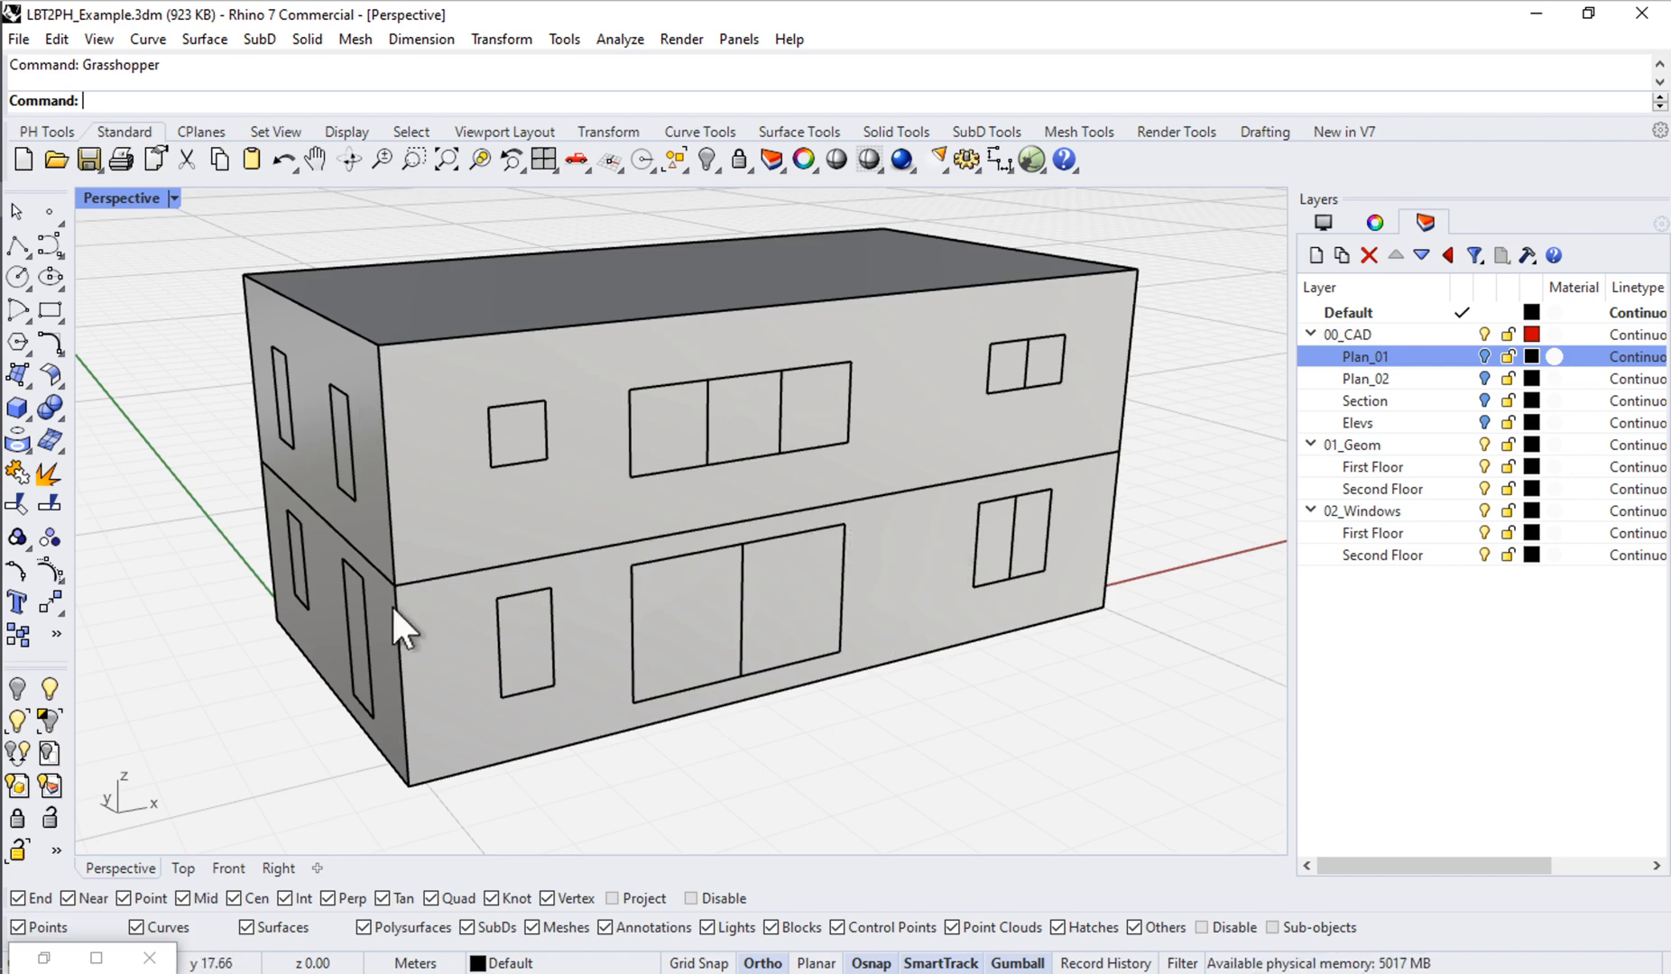
left_click(1484, 511)
left_click(1485, 552)
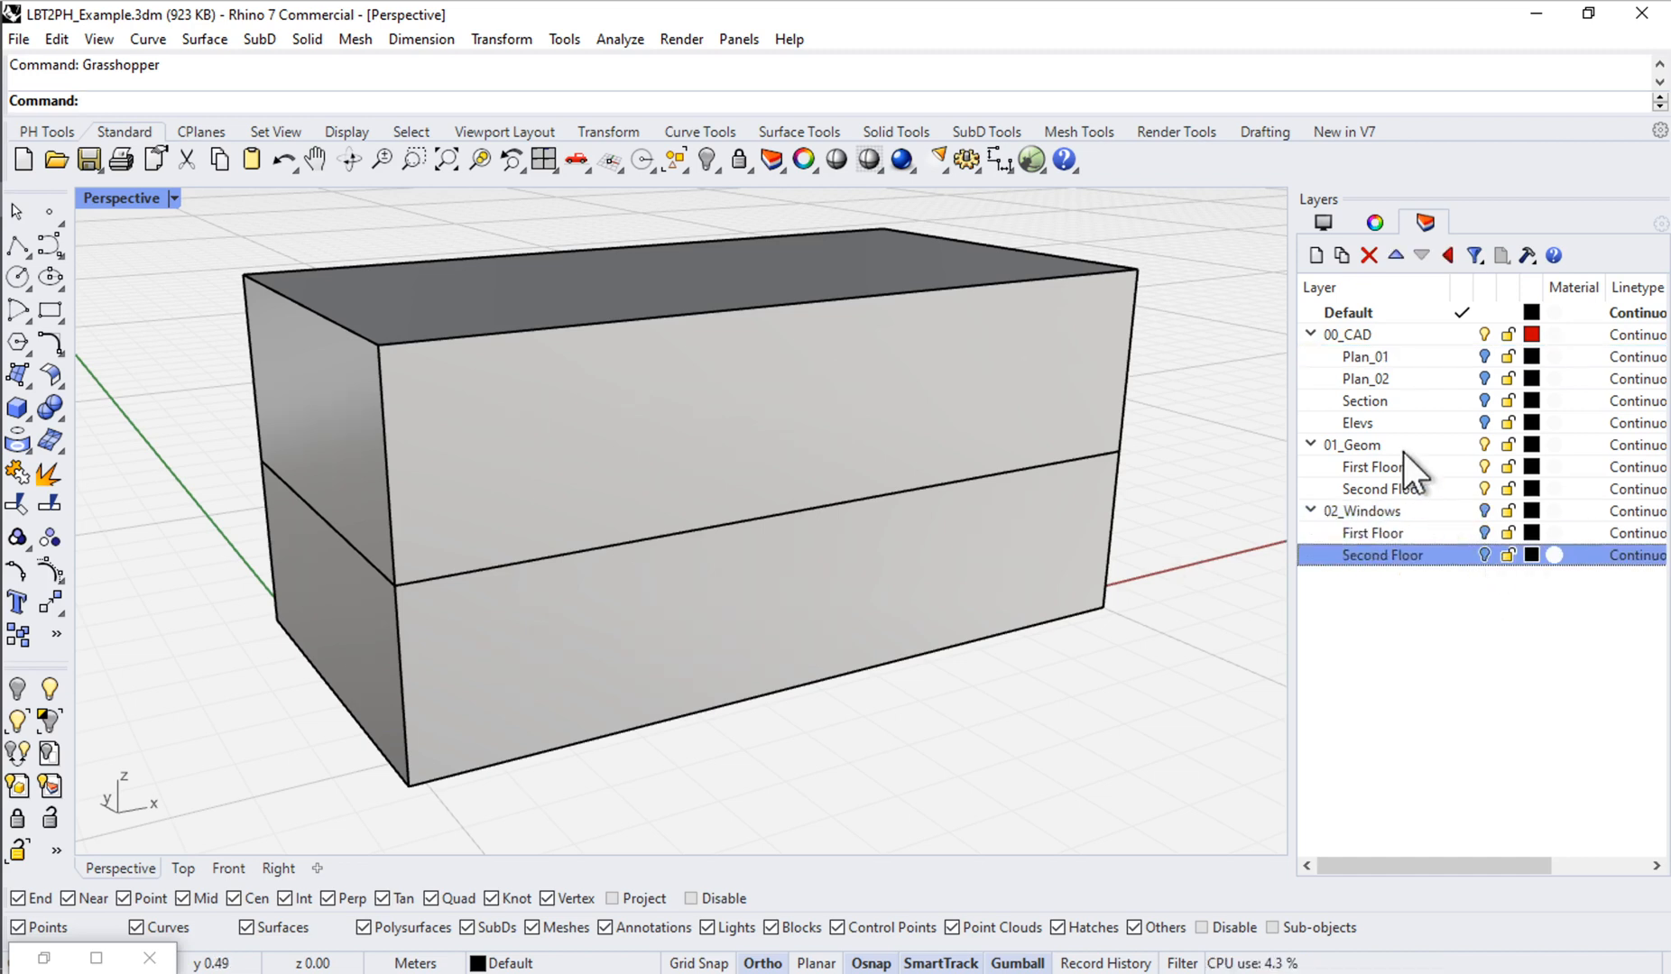
left_click(1484, 444)
left_click(1484, 466)
left_click(1484, 488)
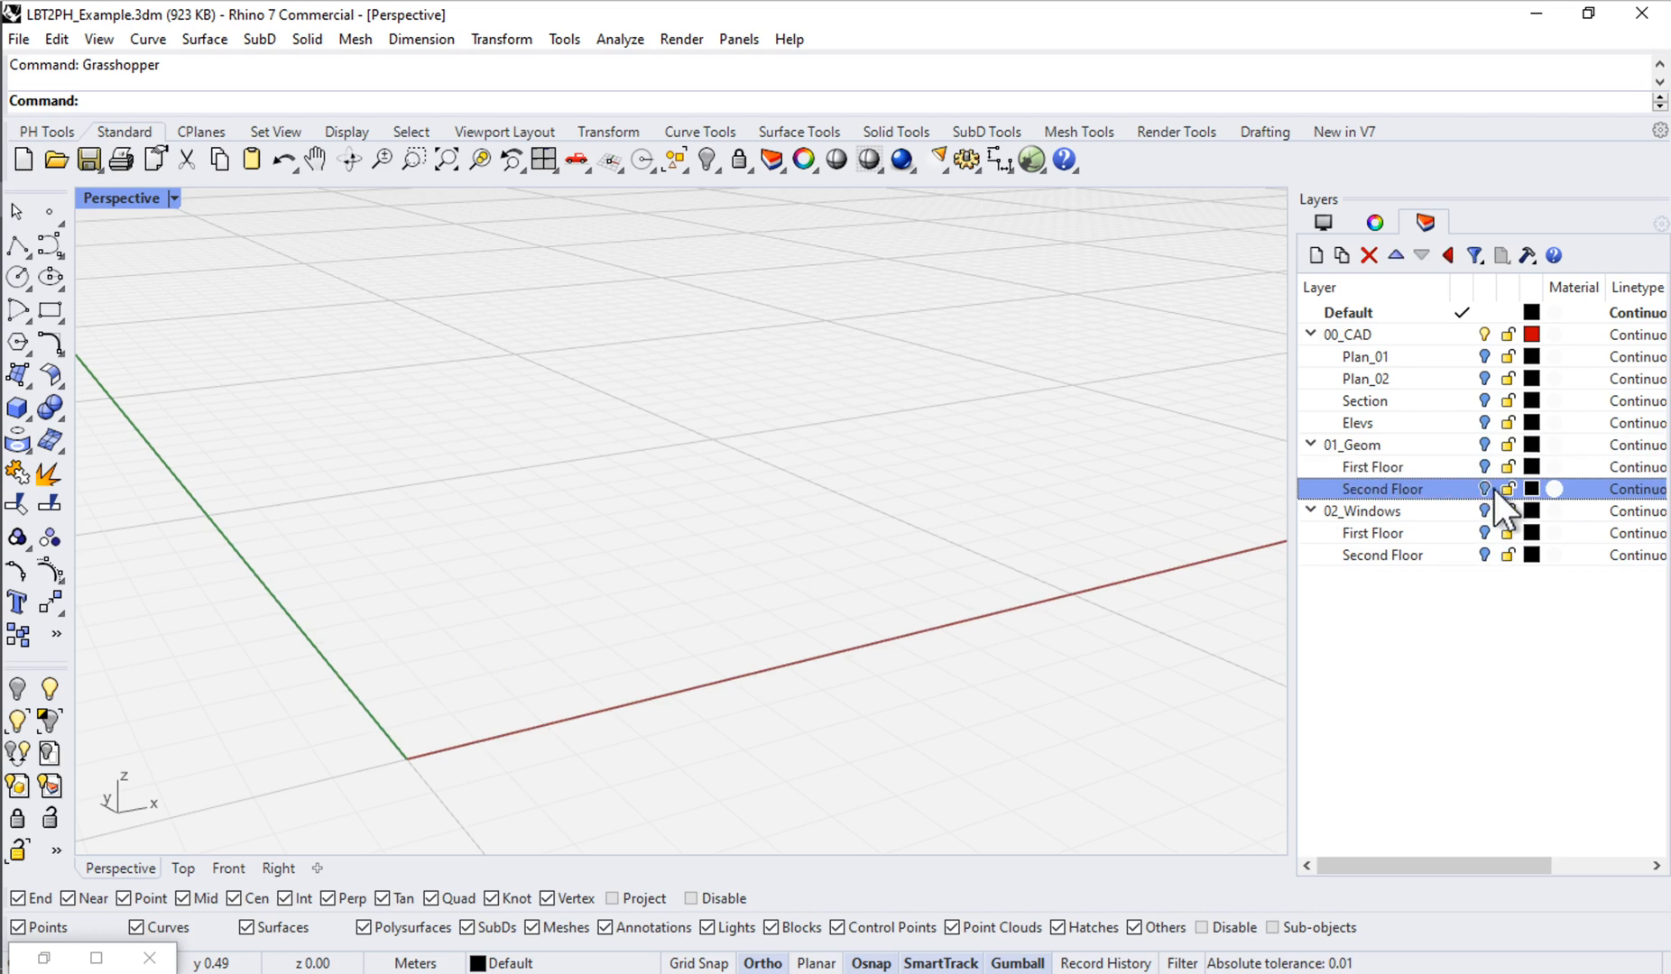
Step: Turn on the Plan_01 layer and view the first-floor plan from above with its room names and areas readable
left_click(1484, 357)
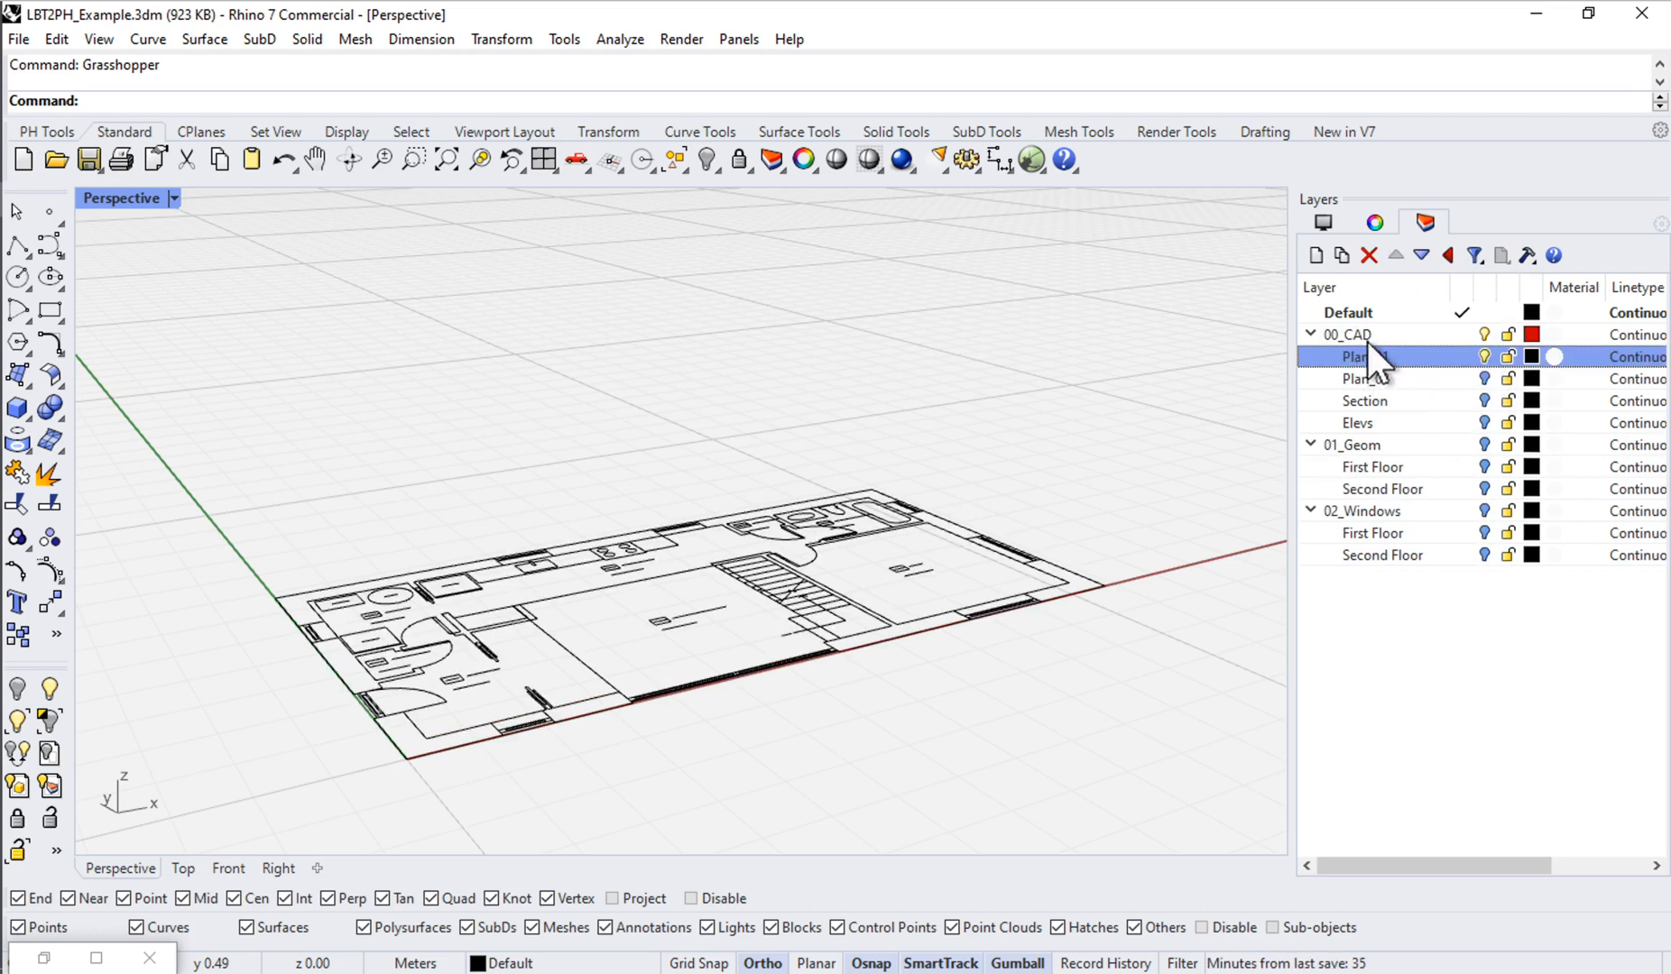
right_click_drag(875, 514, 992, 709)
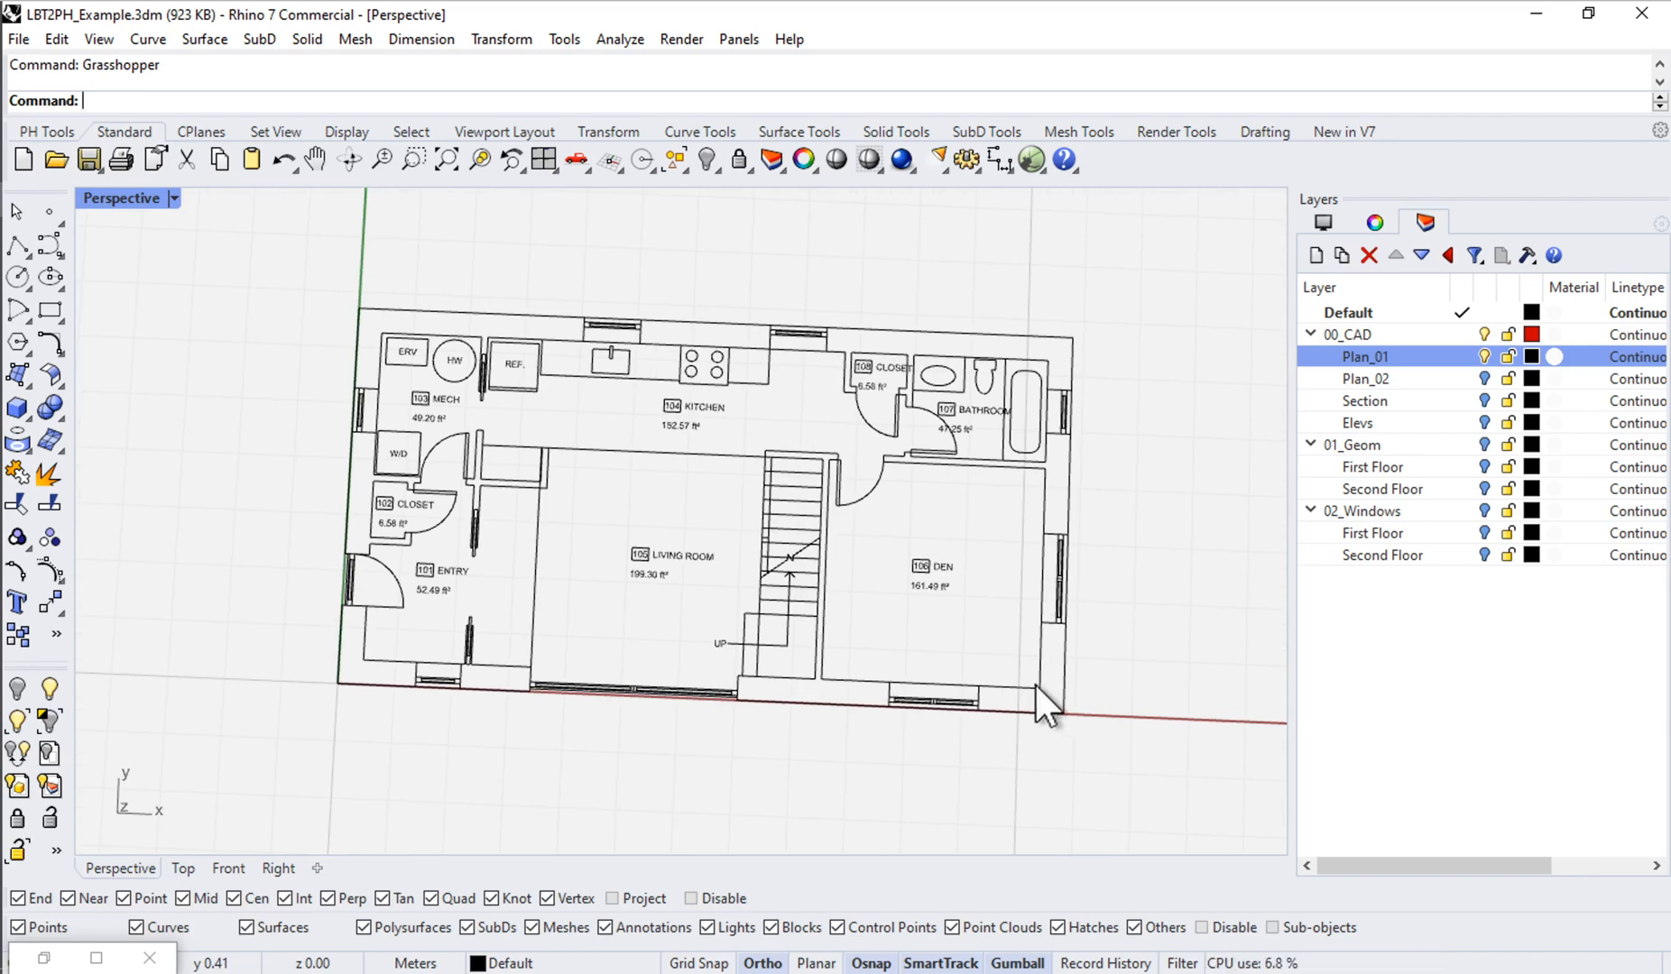
right_click_drag(777, 659, 791, 662)
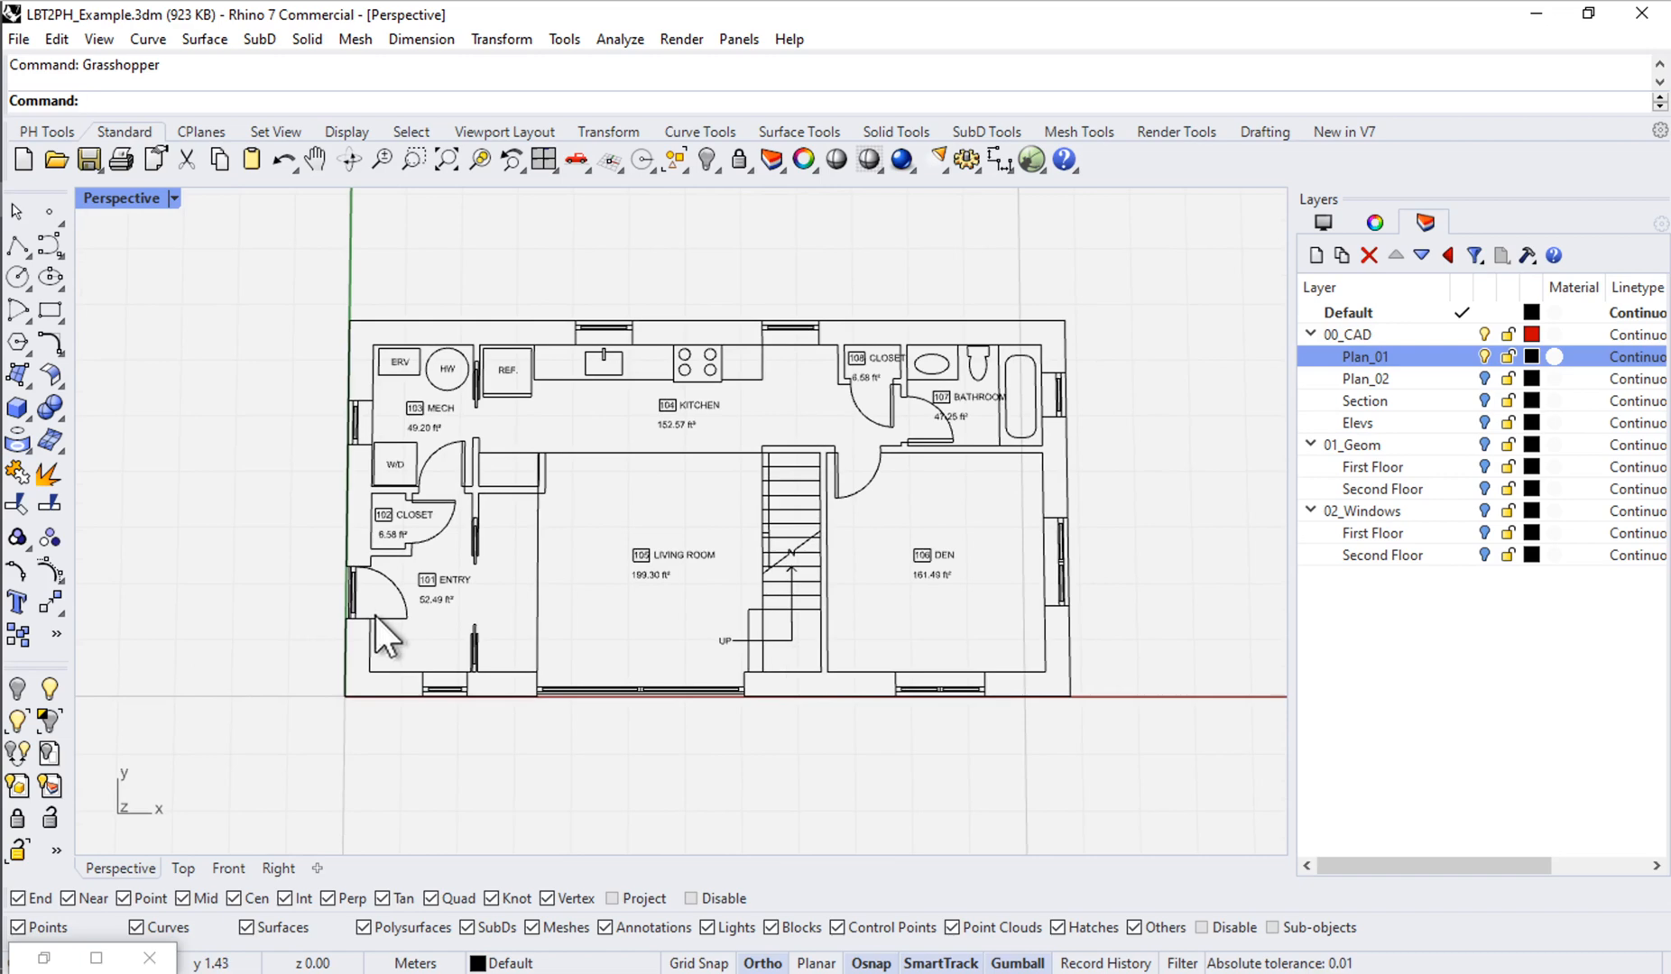
scroll(376, 615, "up", 2)
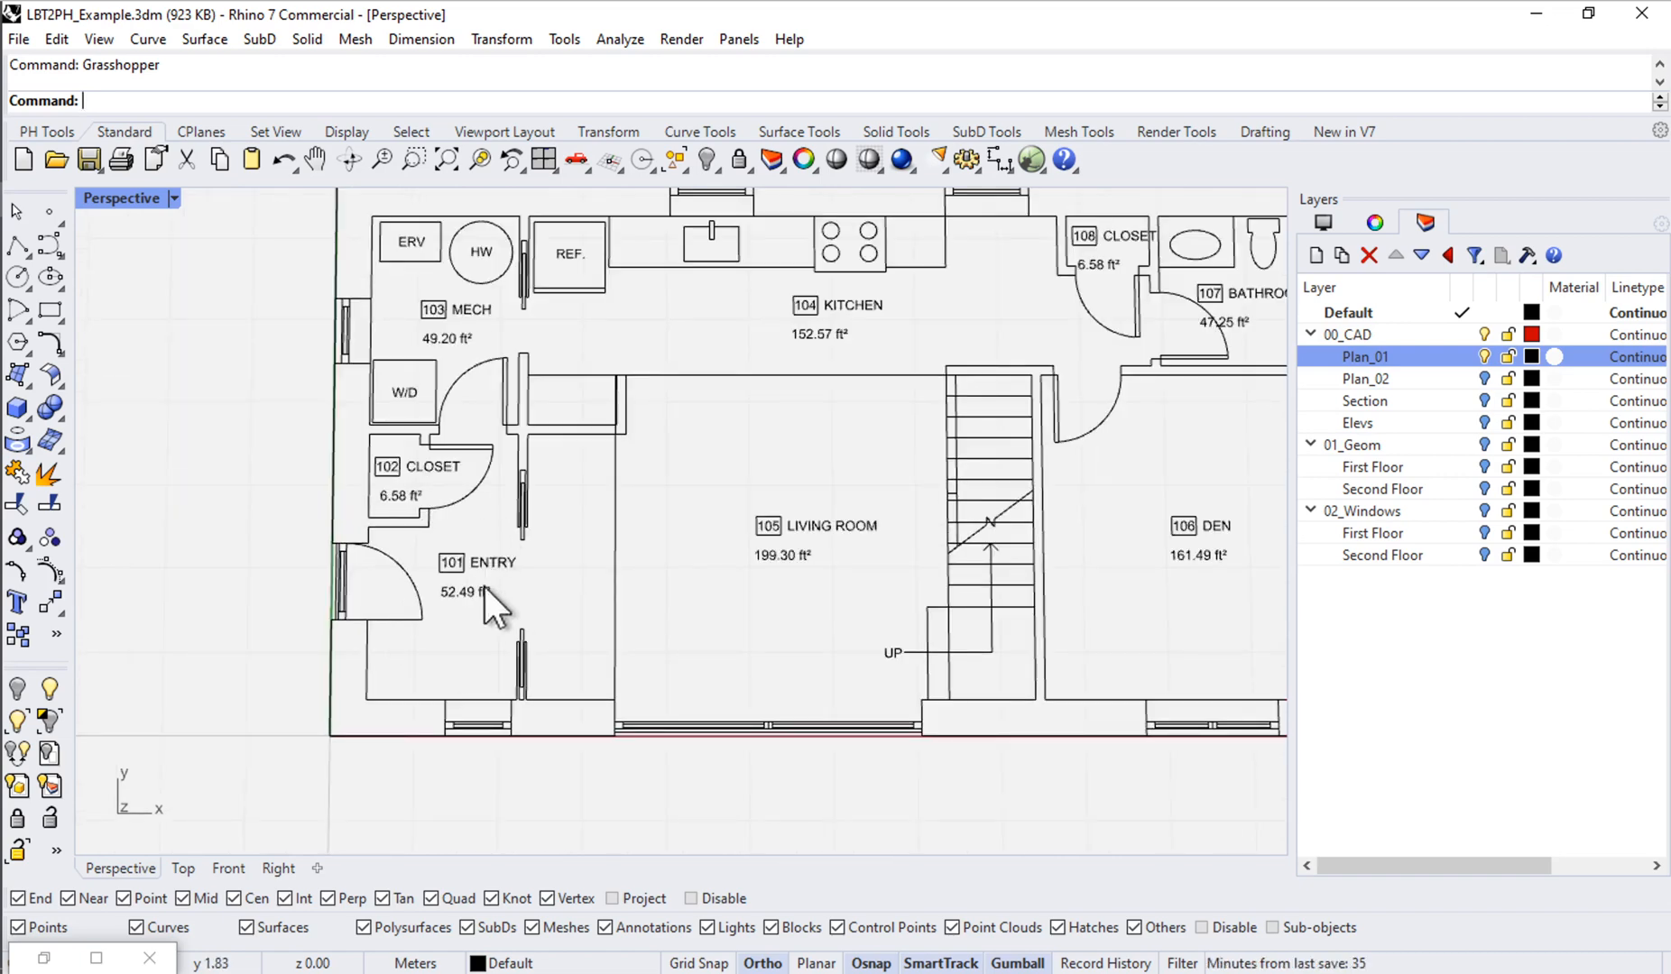
right_click_drag(851, 512, 767, 544, "shift")
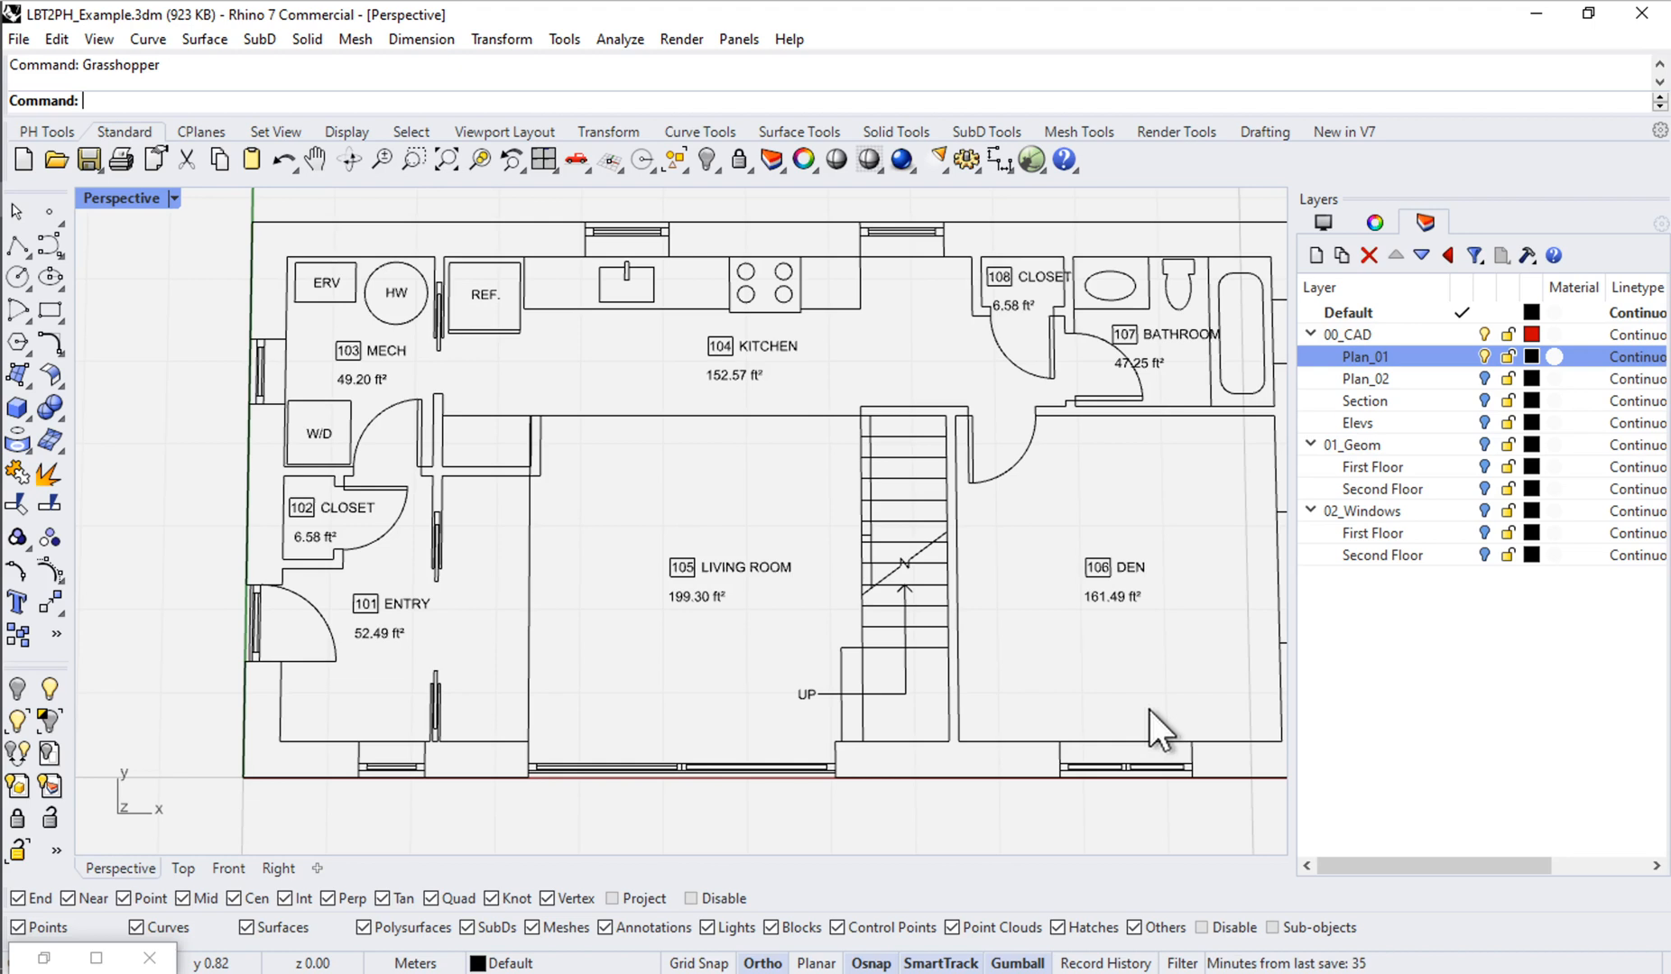
Step: Create a new top-level layer named 03_Interiors below the 02_Windows layers
left_click(1414, 636)
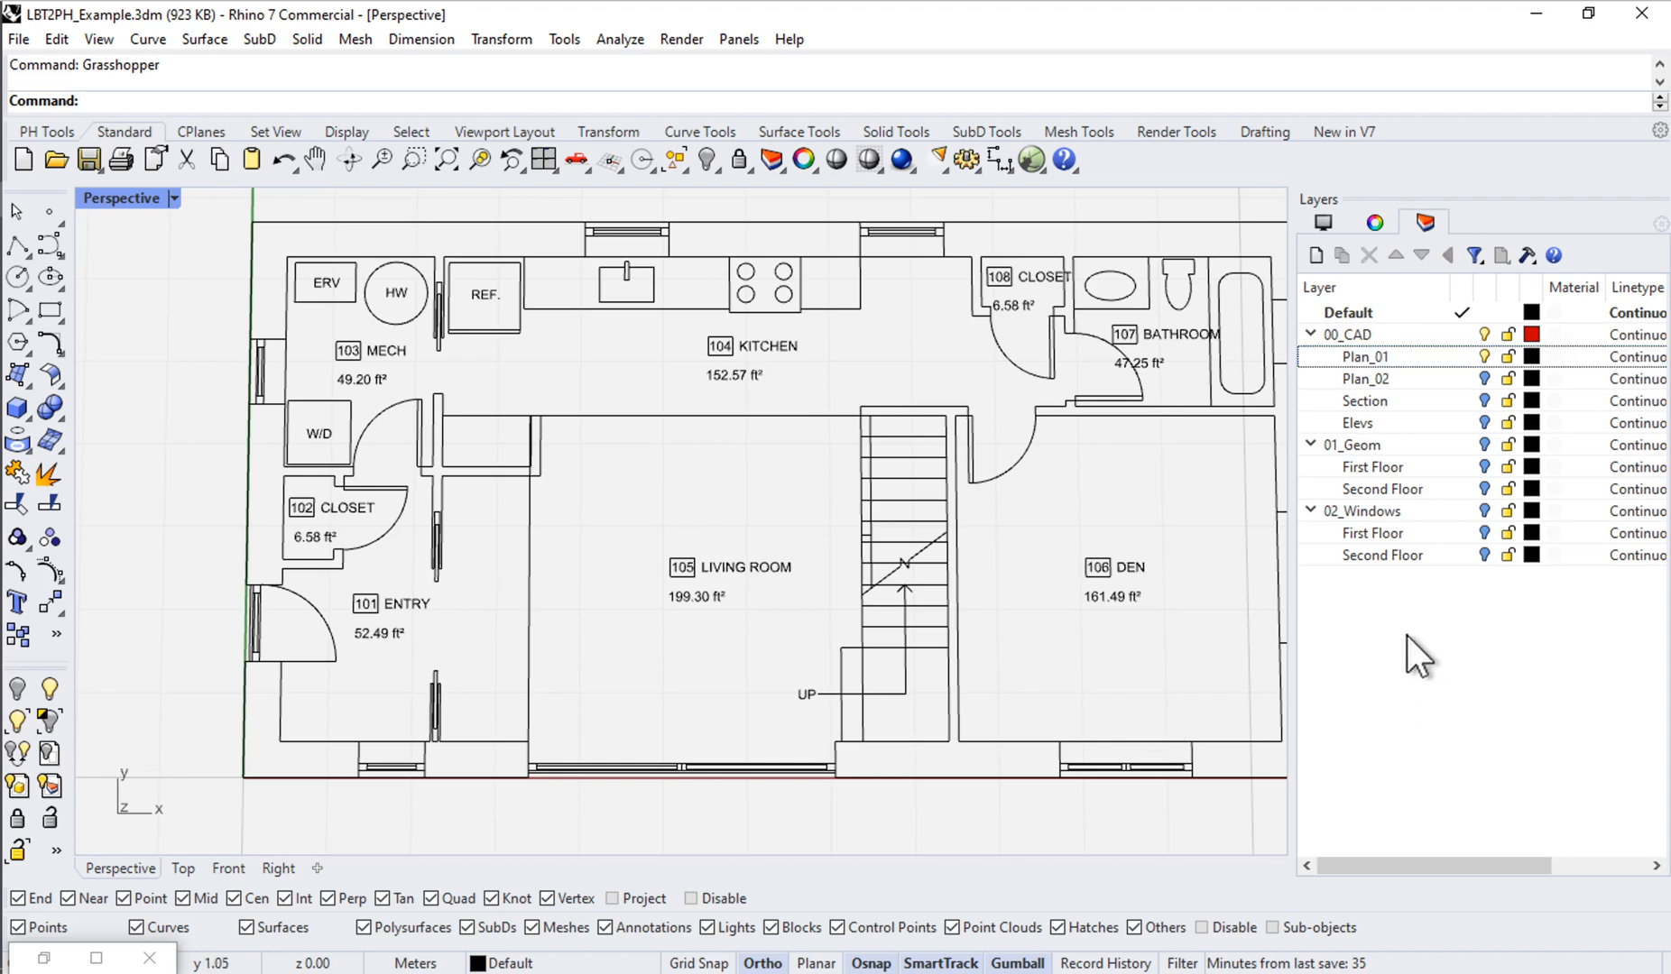
left_click(1315, 255)
type("03")
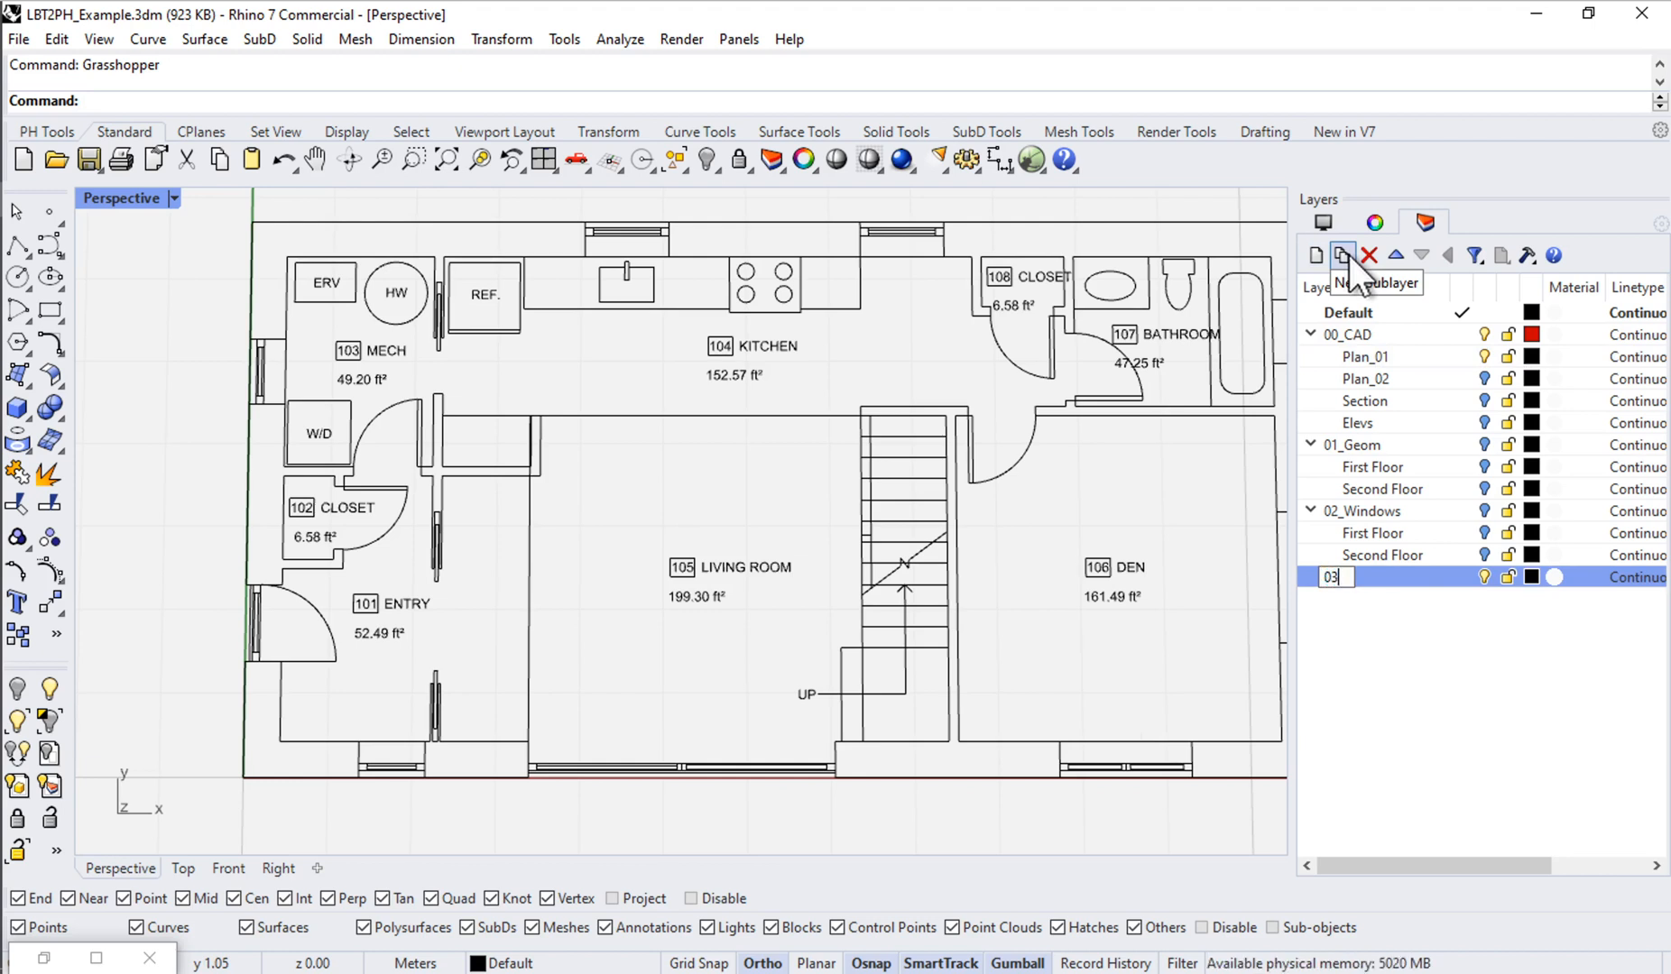
type("_Interiors")
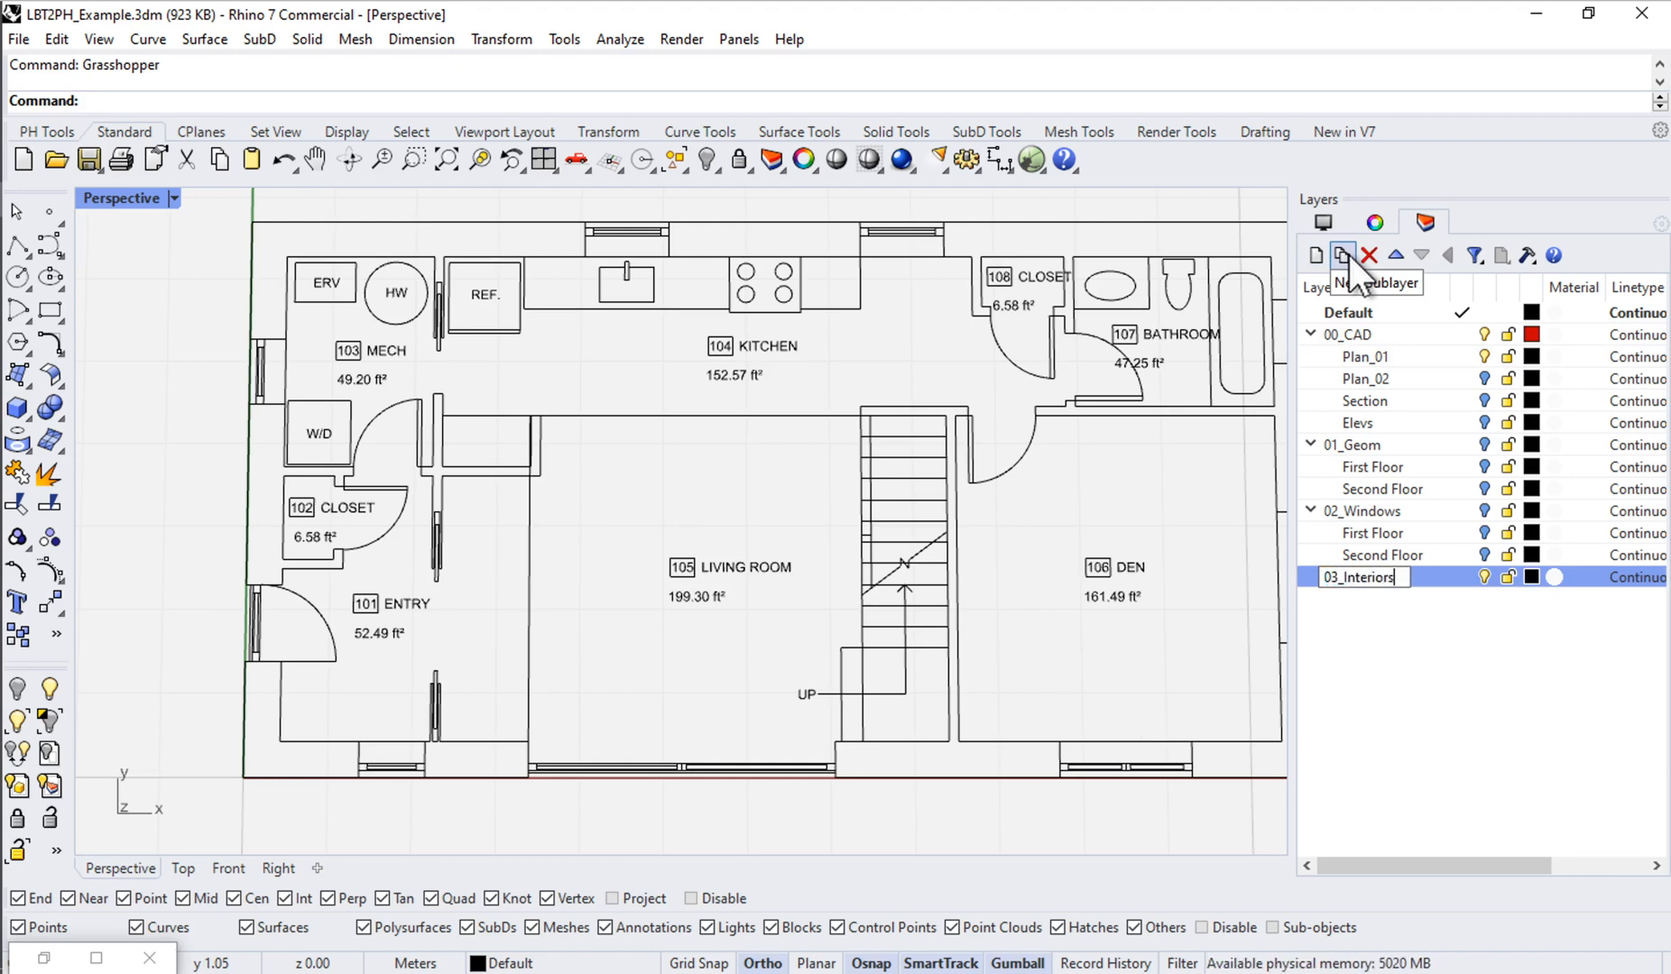
key("Return")
Step: Add a sublayer named TFA Srfcs under 03_Interiors and make it the current layer
left_click(1344, 255)
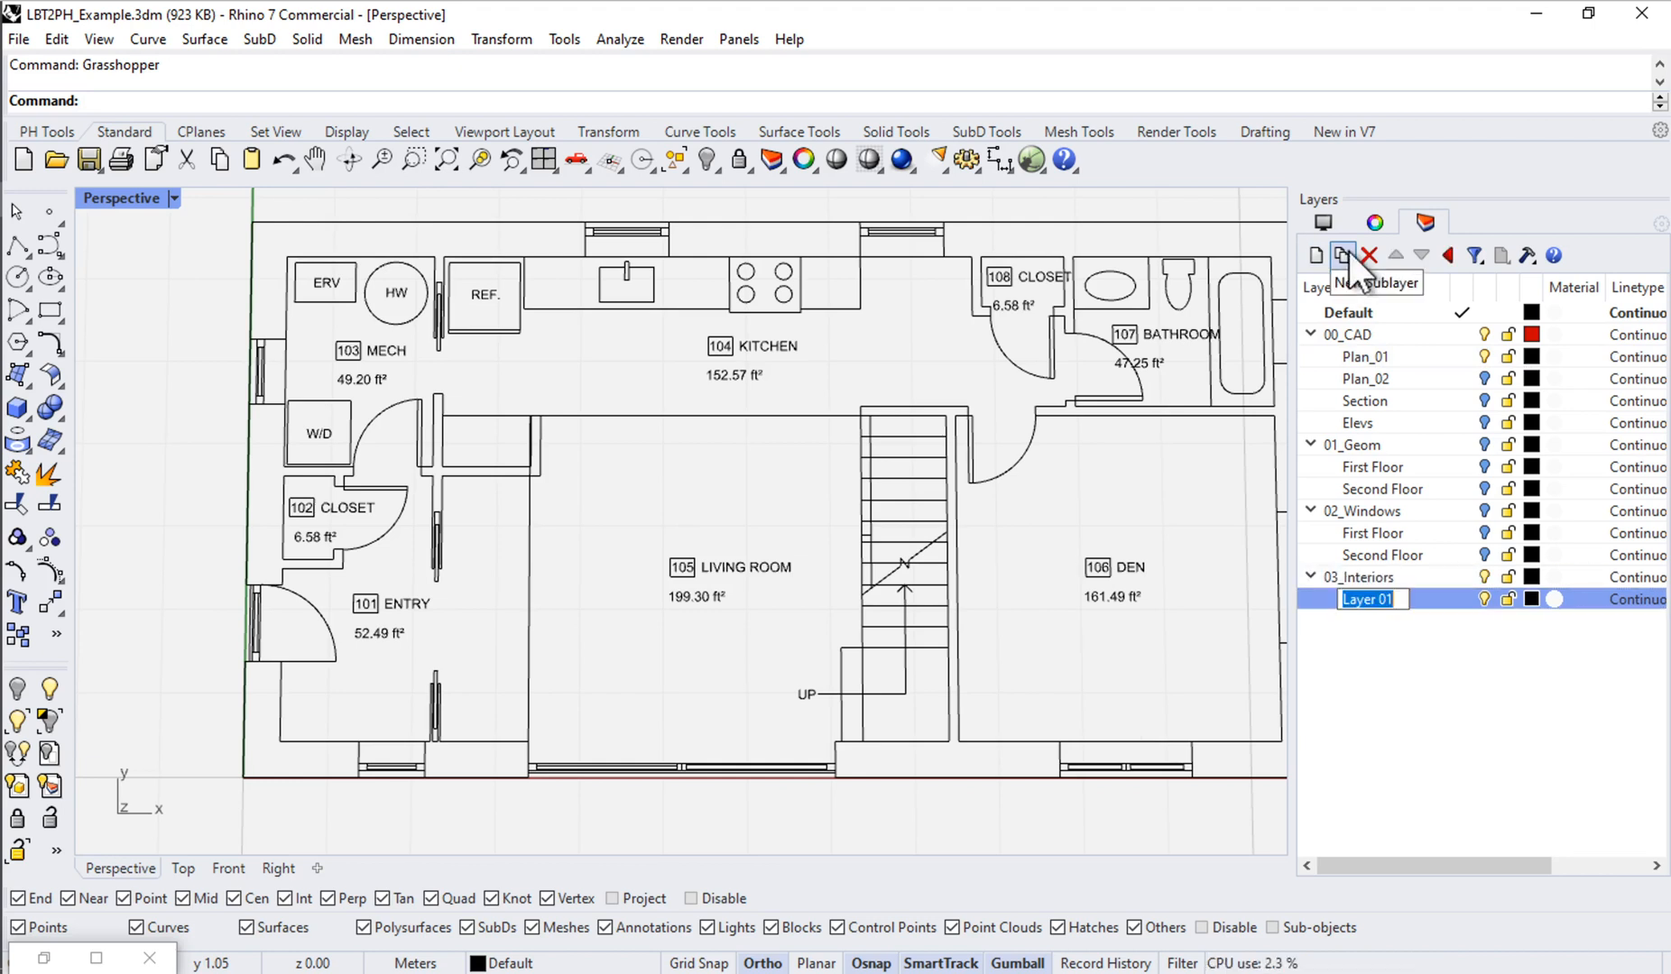
type("TFA Sr")
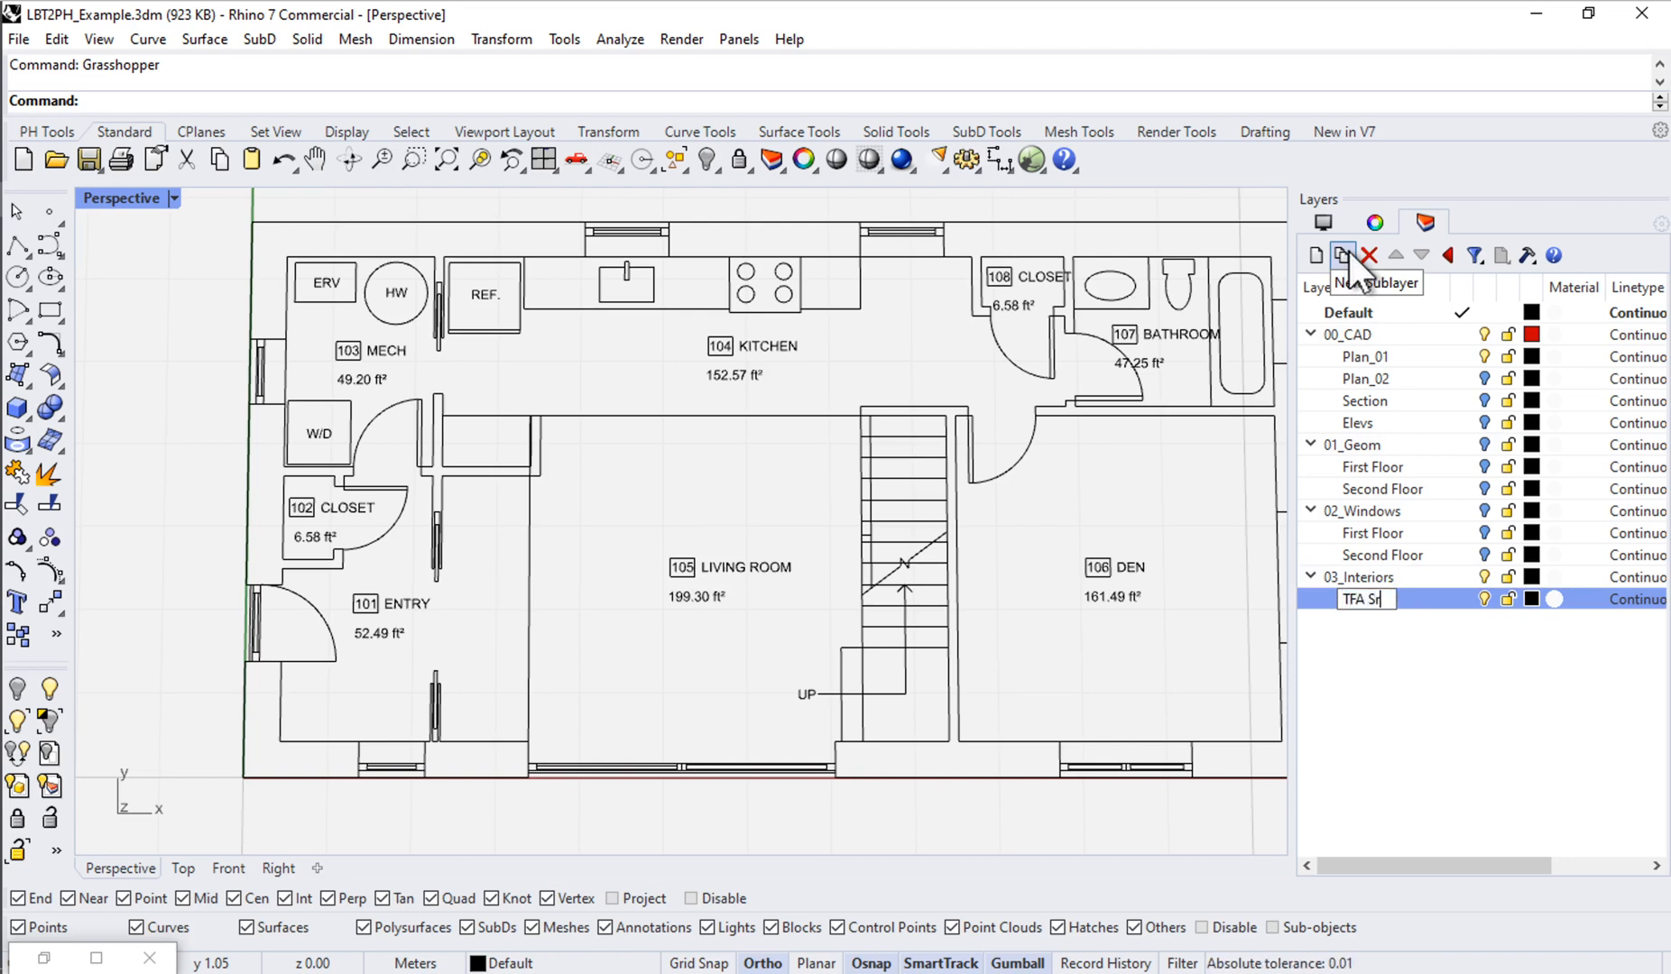
type("fcs")
key("Return")
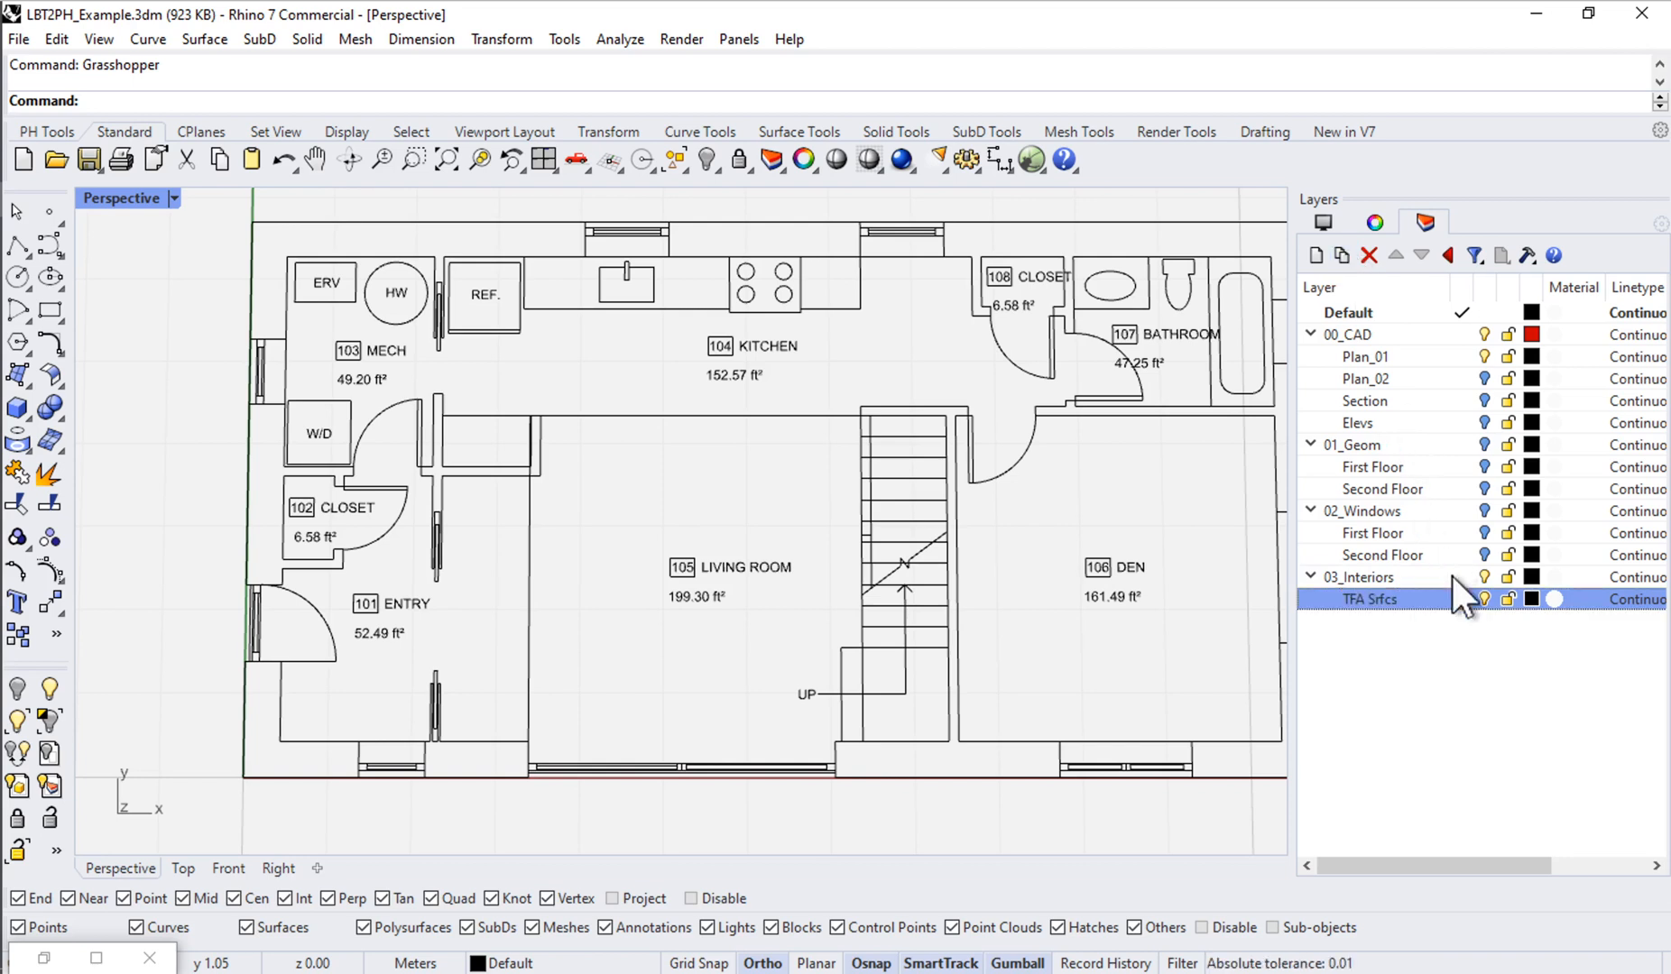
left_click(1462, 602)
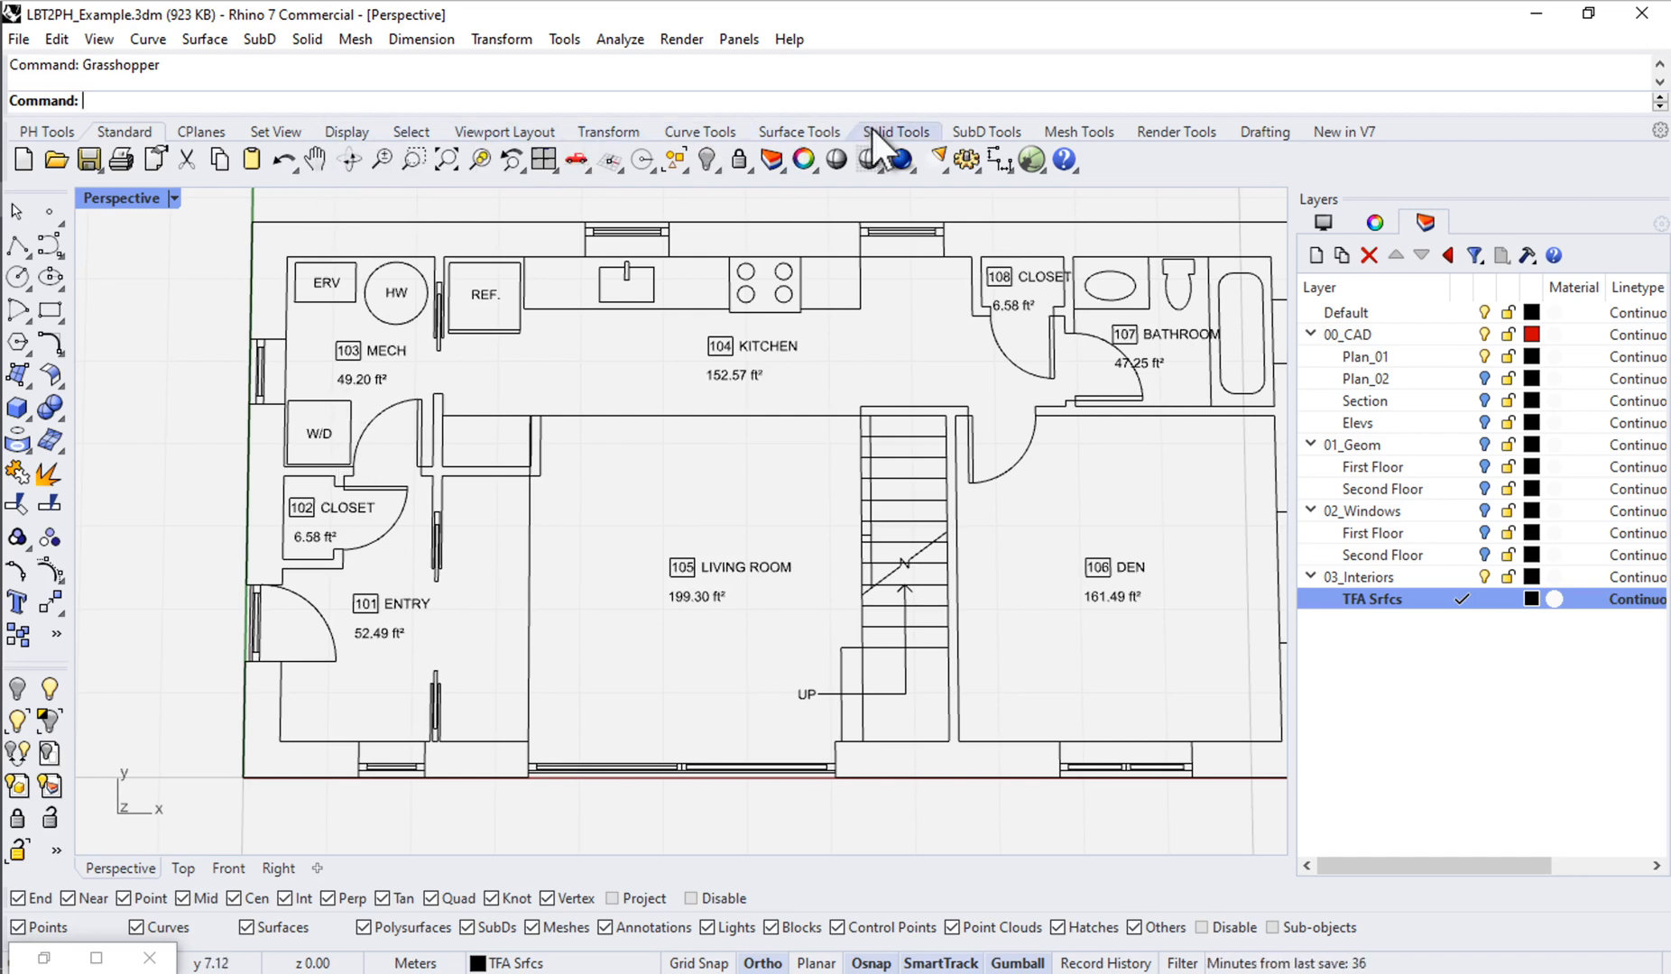
Step: Draw a corner-to-corner Plane surface over room 103 Mech, snapped to the inner wall corners, and select it
left_click(810, 126)
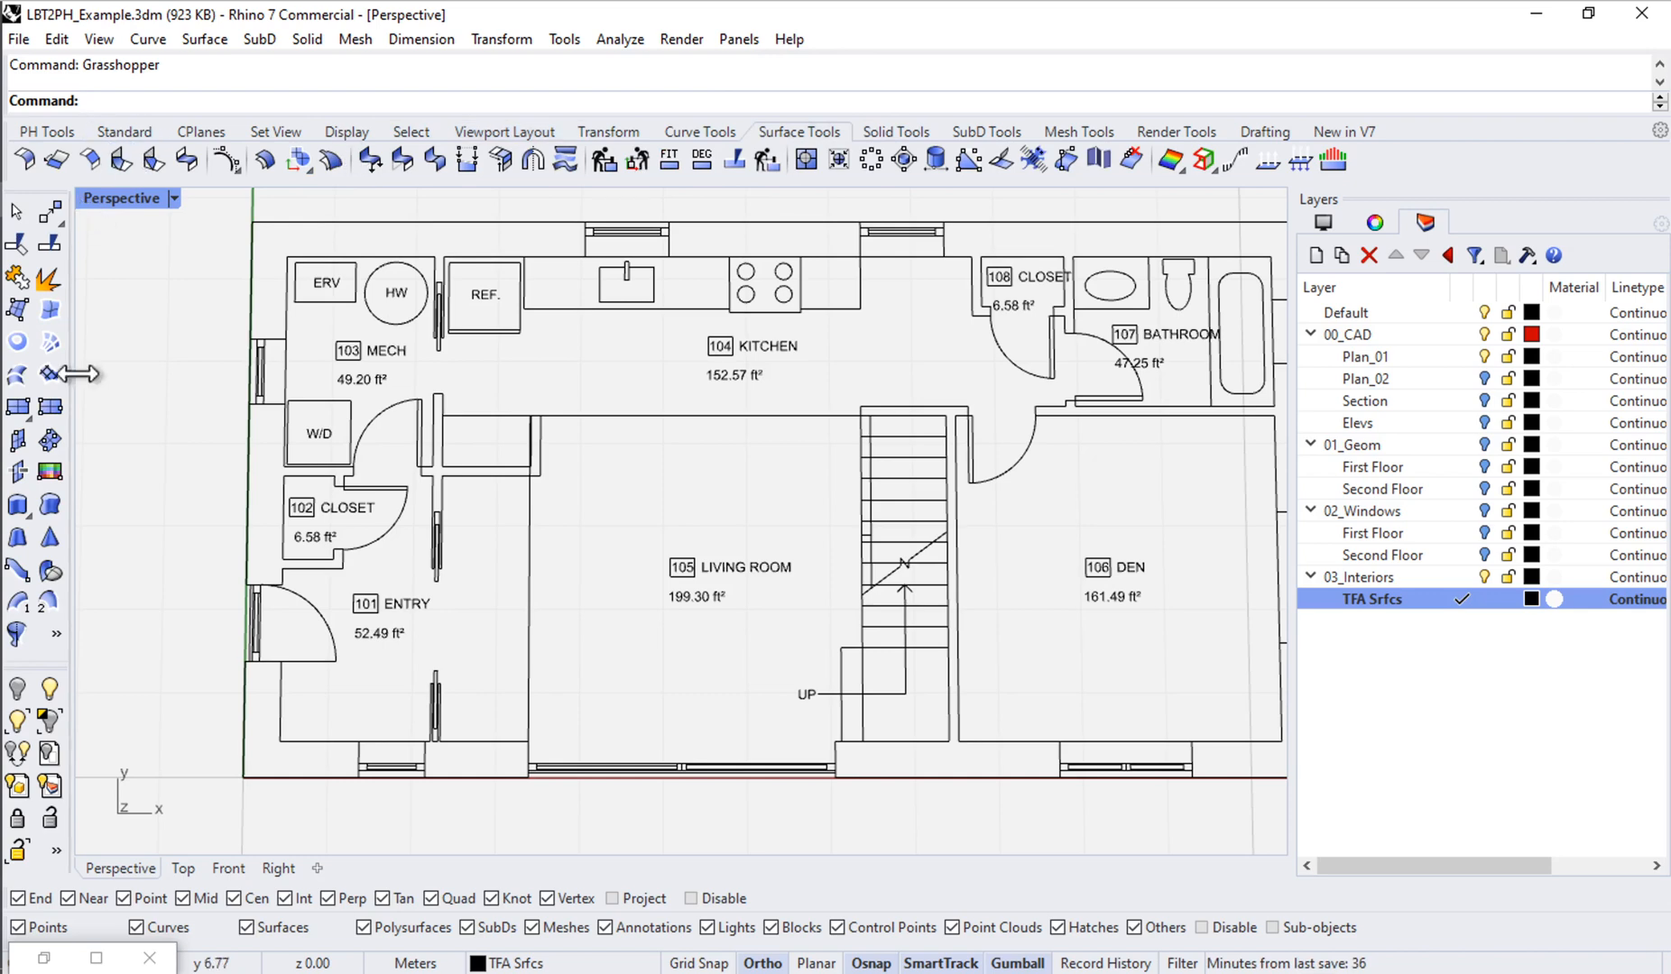
left_click(18, 407)
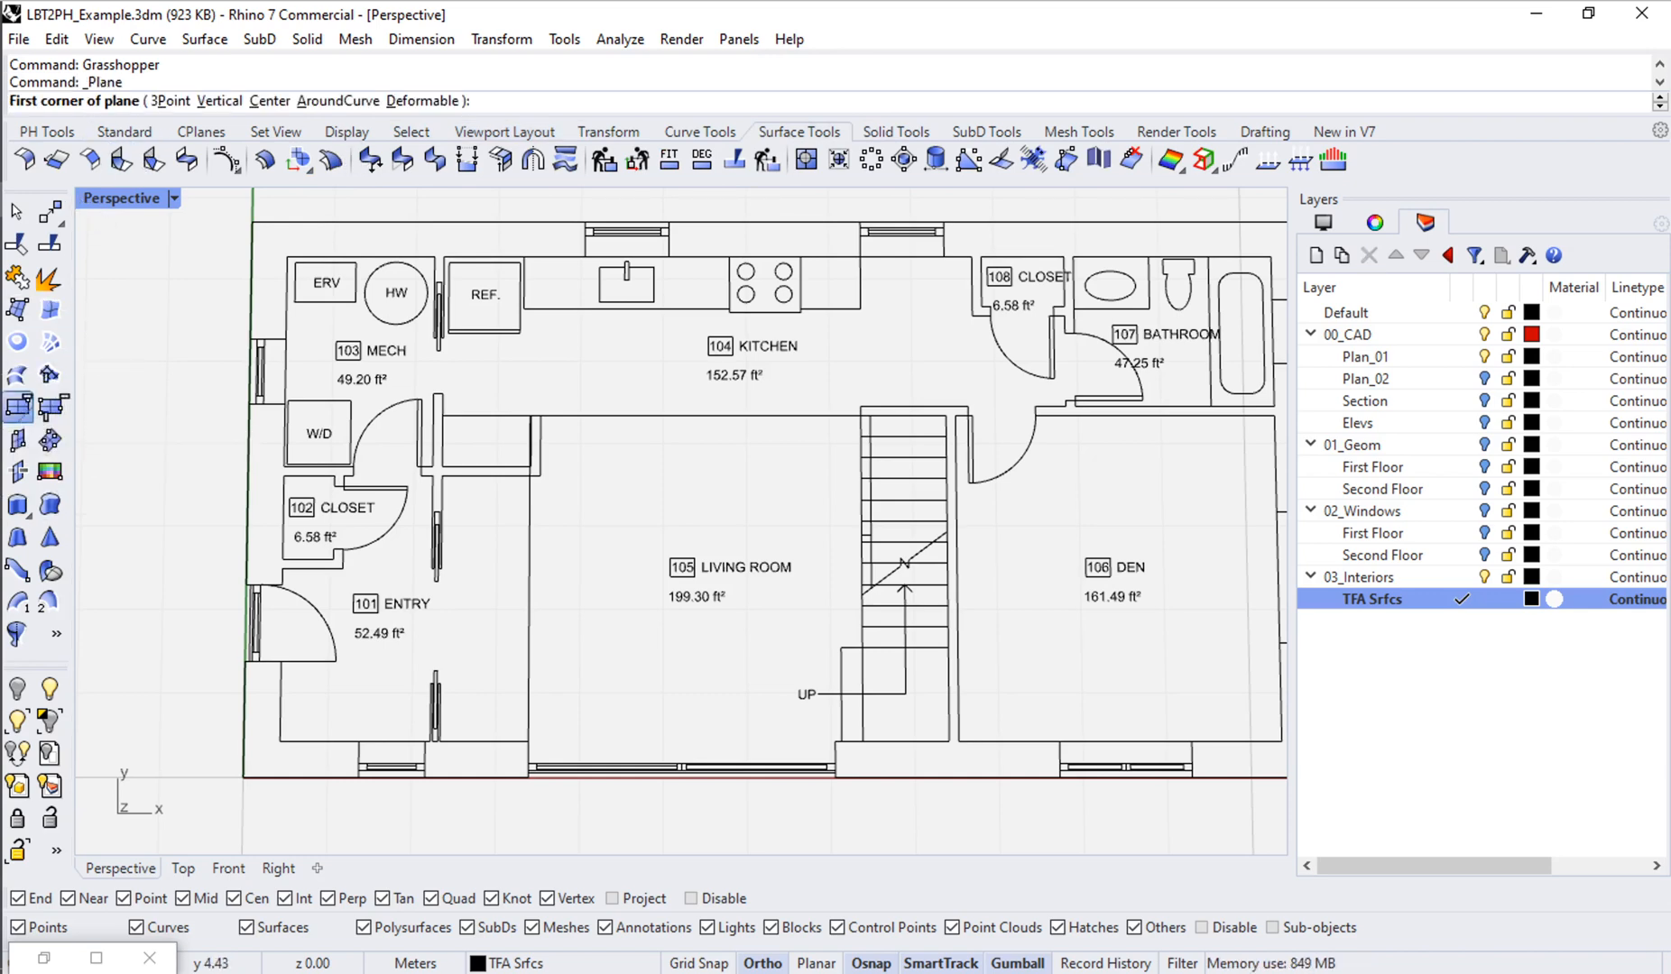
scroll(266, 255, "up", 5)
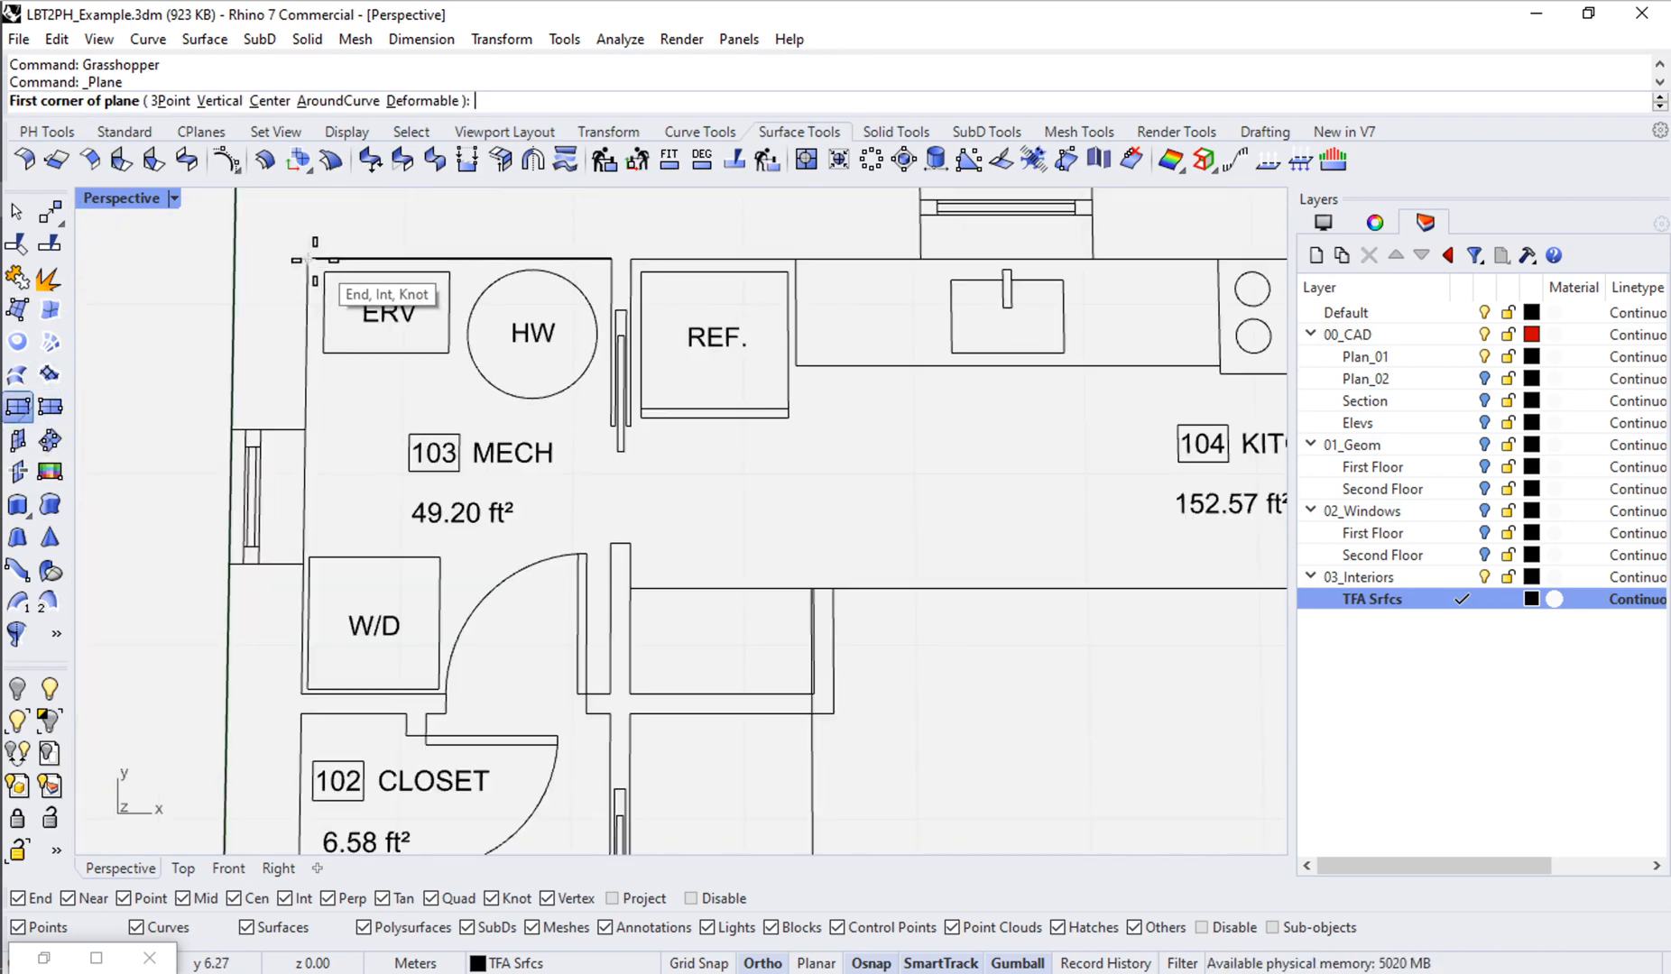
left_click(308, 259)
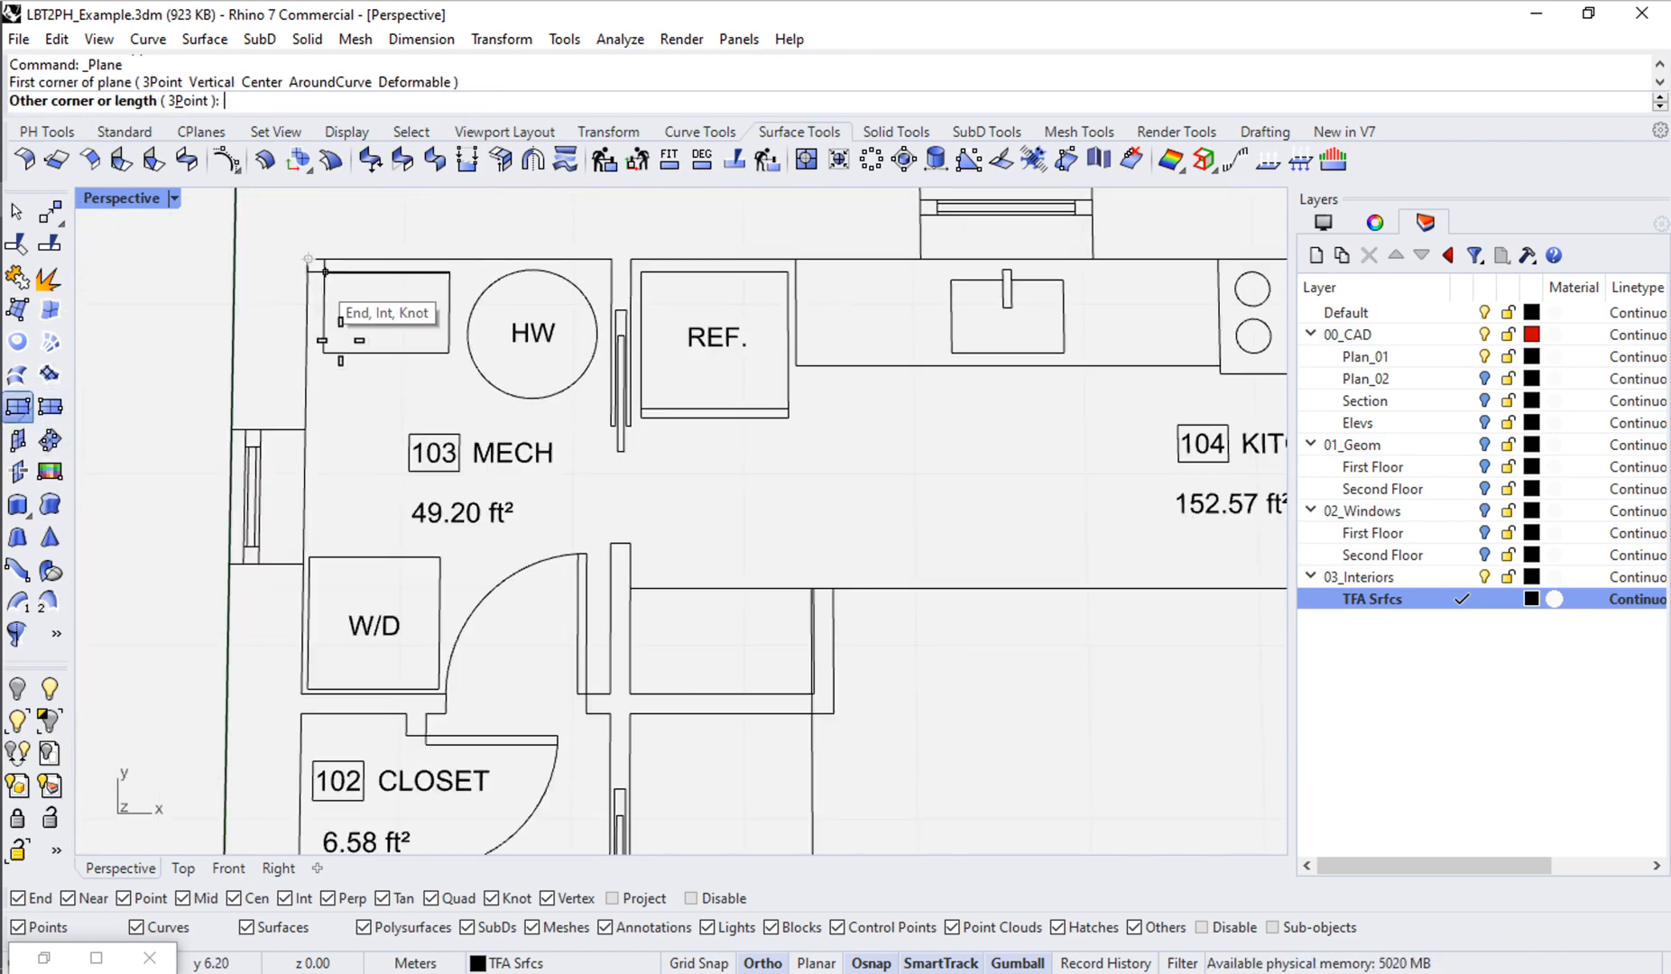
left_click(613, 695)
scroll(560, 573, "down", 3)
left_click(549, 518)
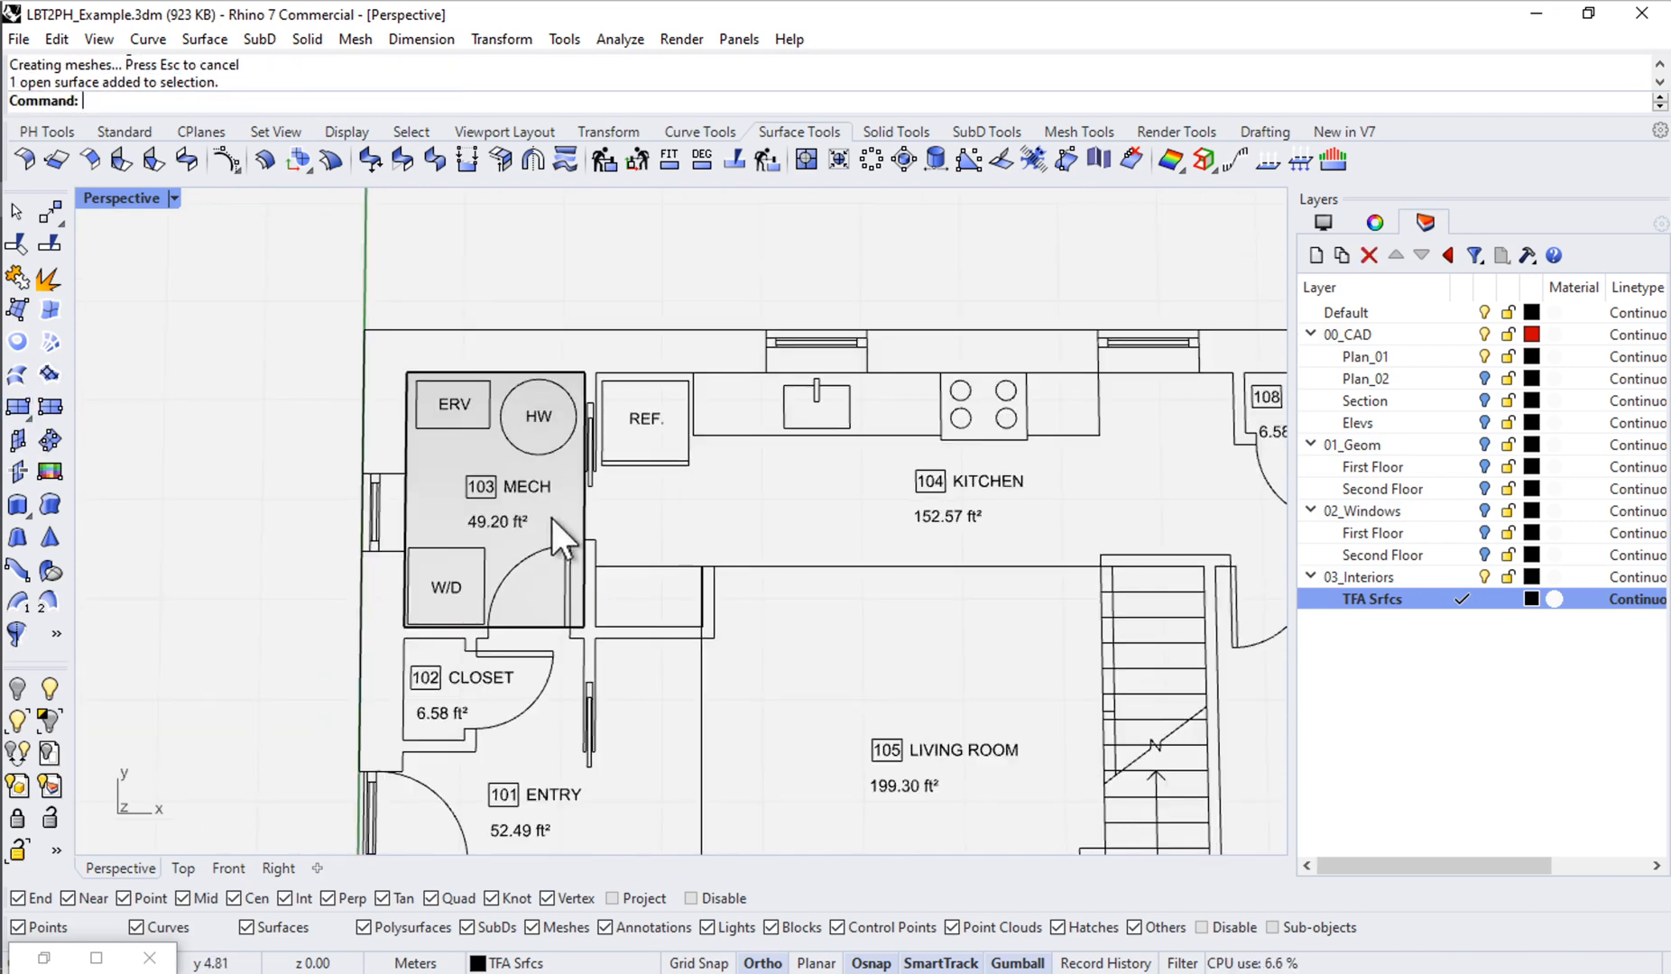
Step: Draw a second, roughly sized rectangular Plane surface inside room 102 Closet
scroll(715, 461, "down", 4)
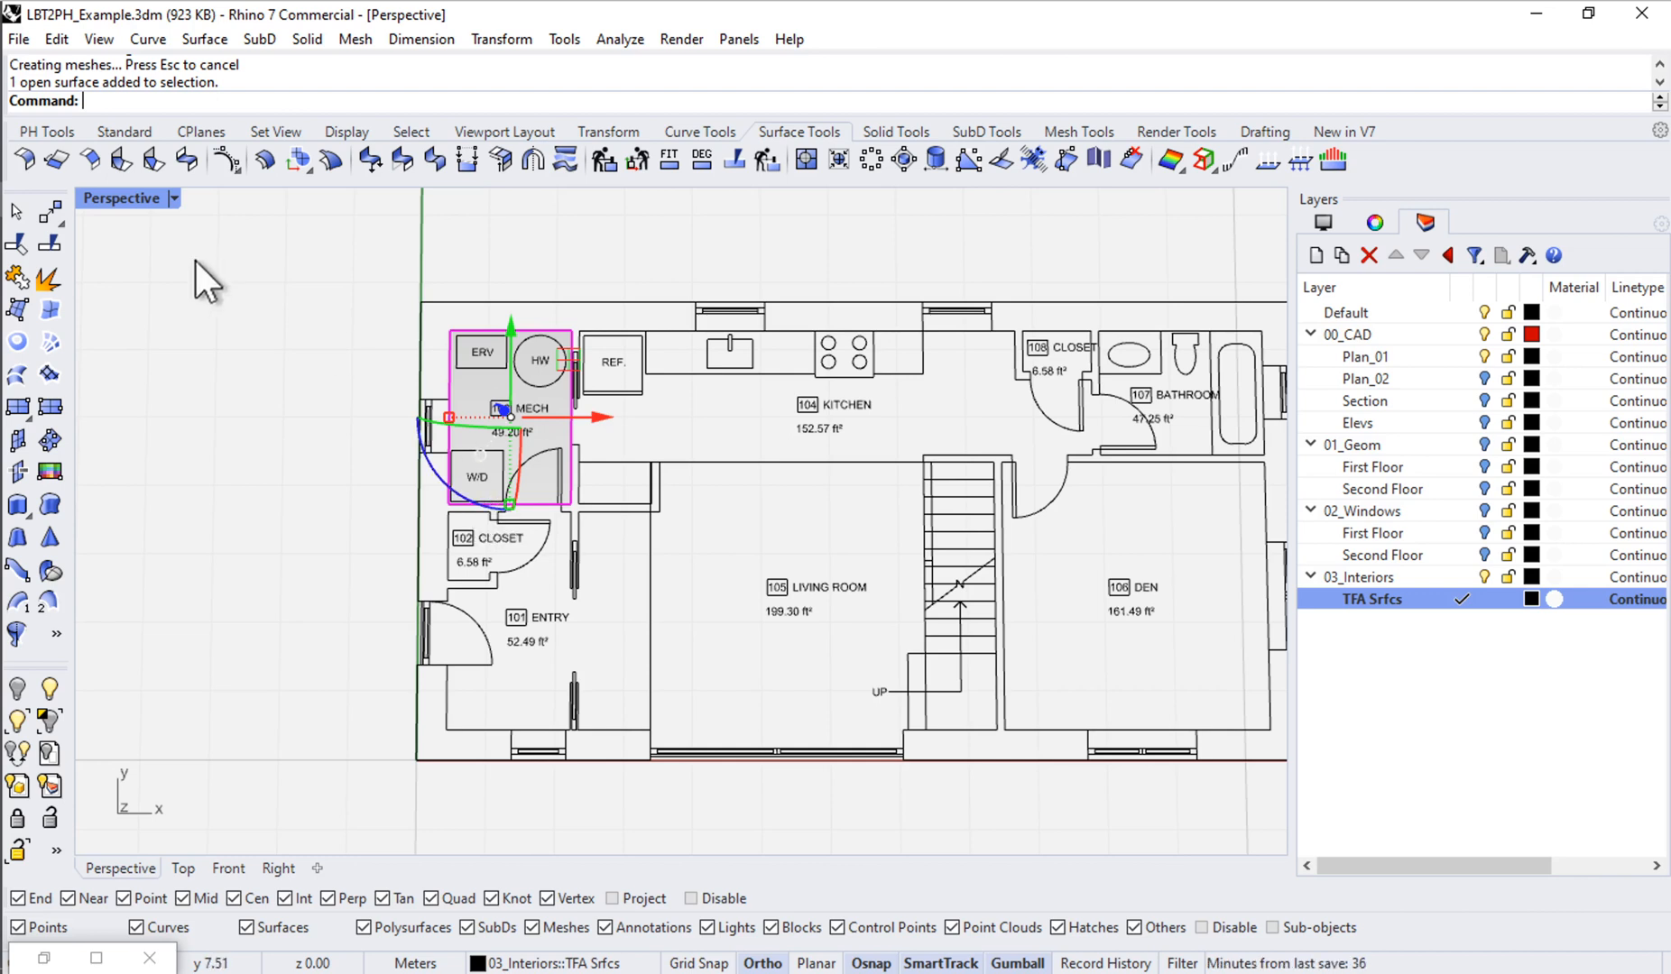
scroll(551, 405, "up", 3)
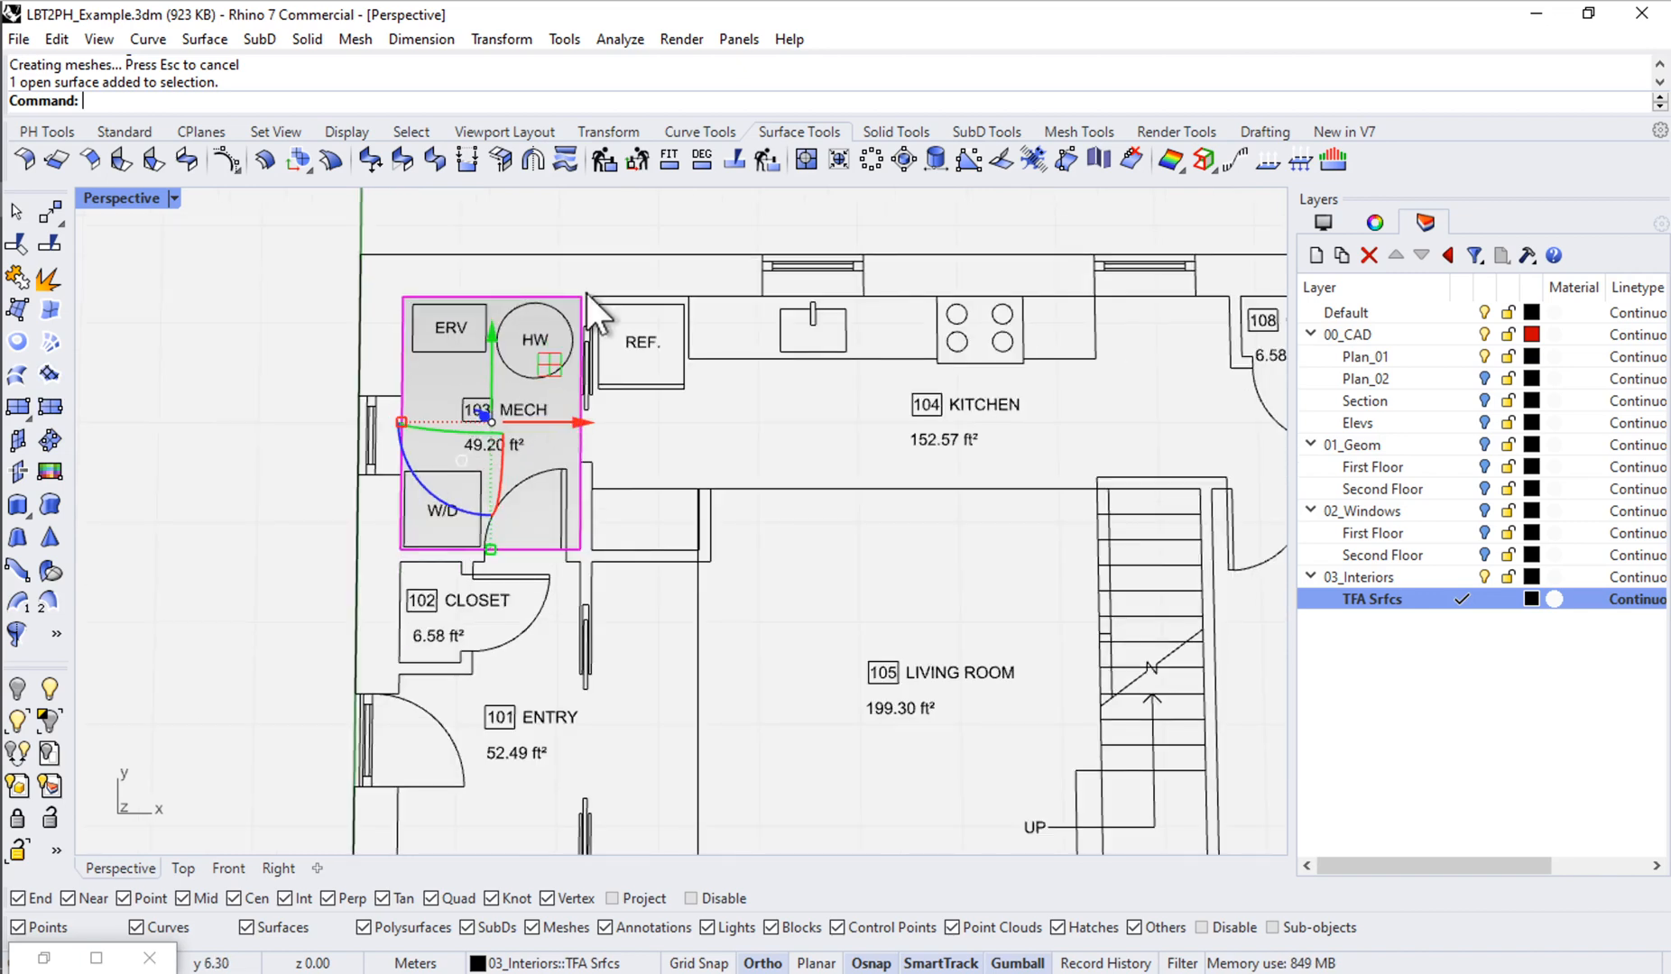
left_click(18, 406)
scroll(453, 721, "up", 3)
scroll(372, 466, "up", 4)
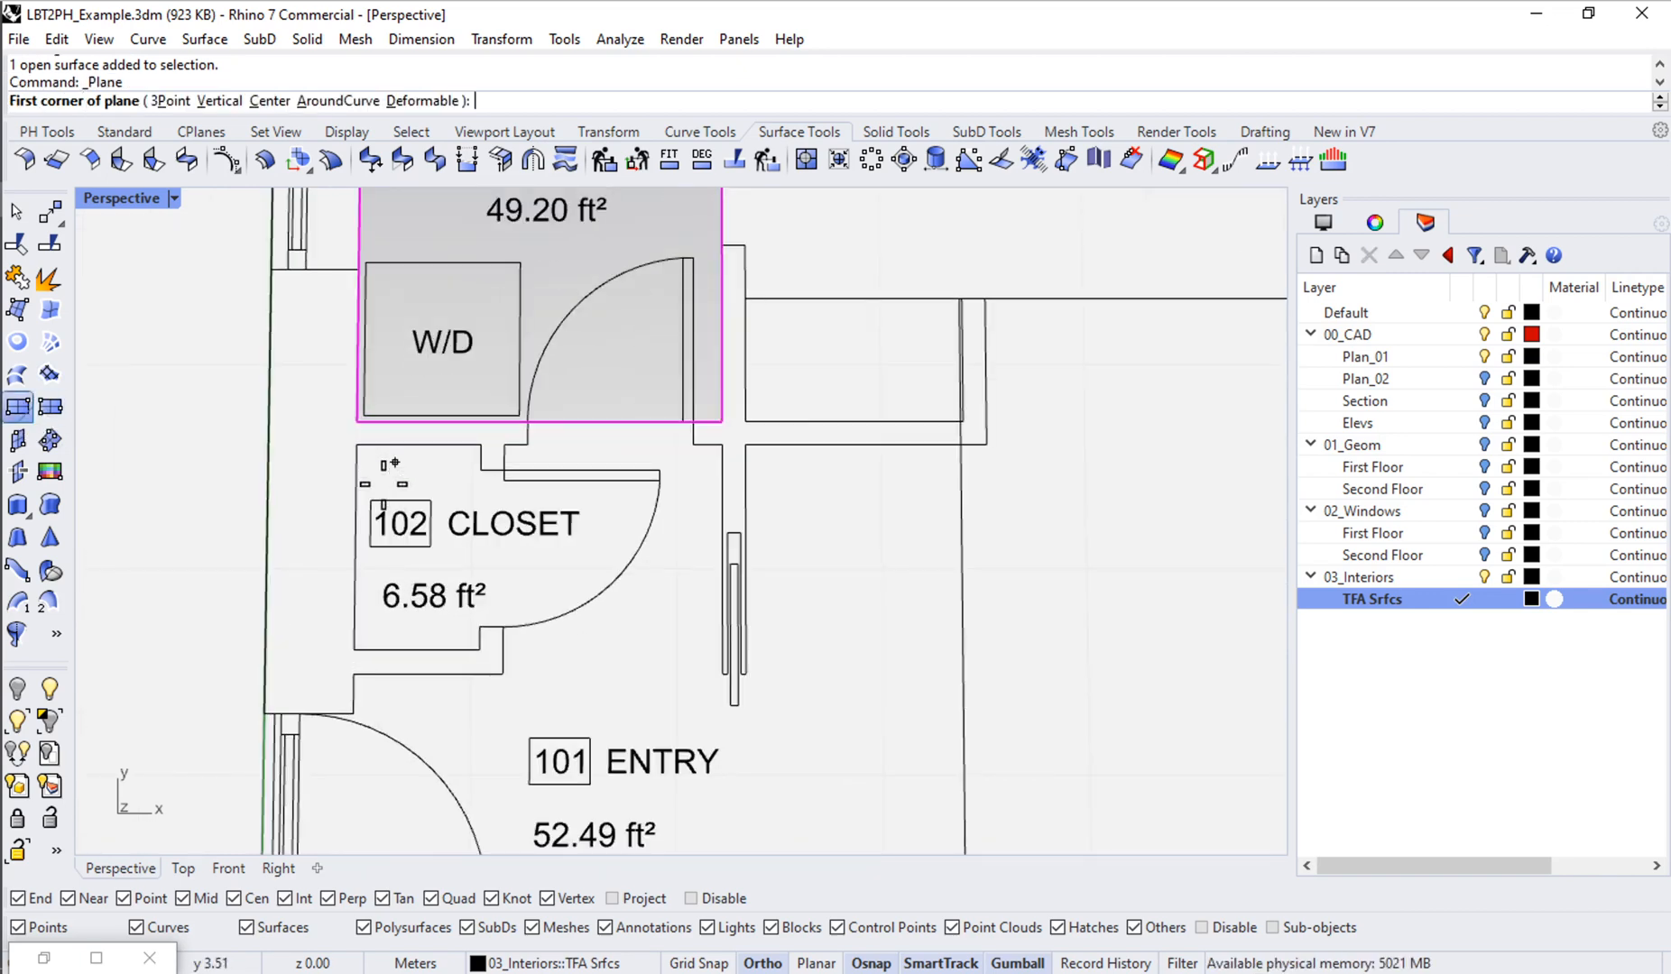
left_click(369, 469)
left_click(474, 664)
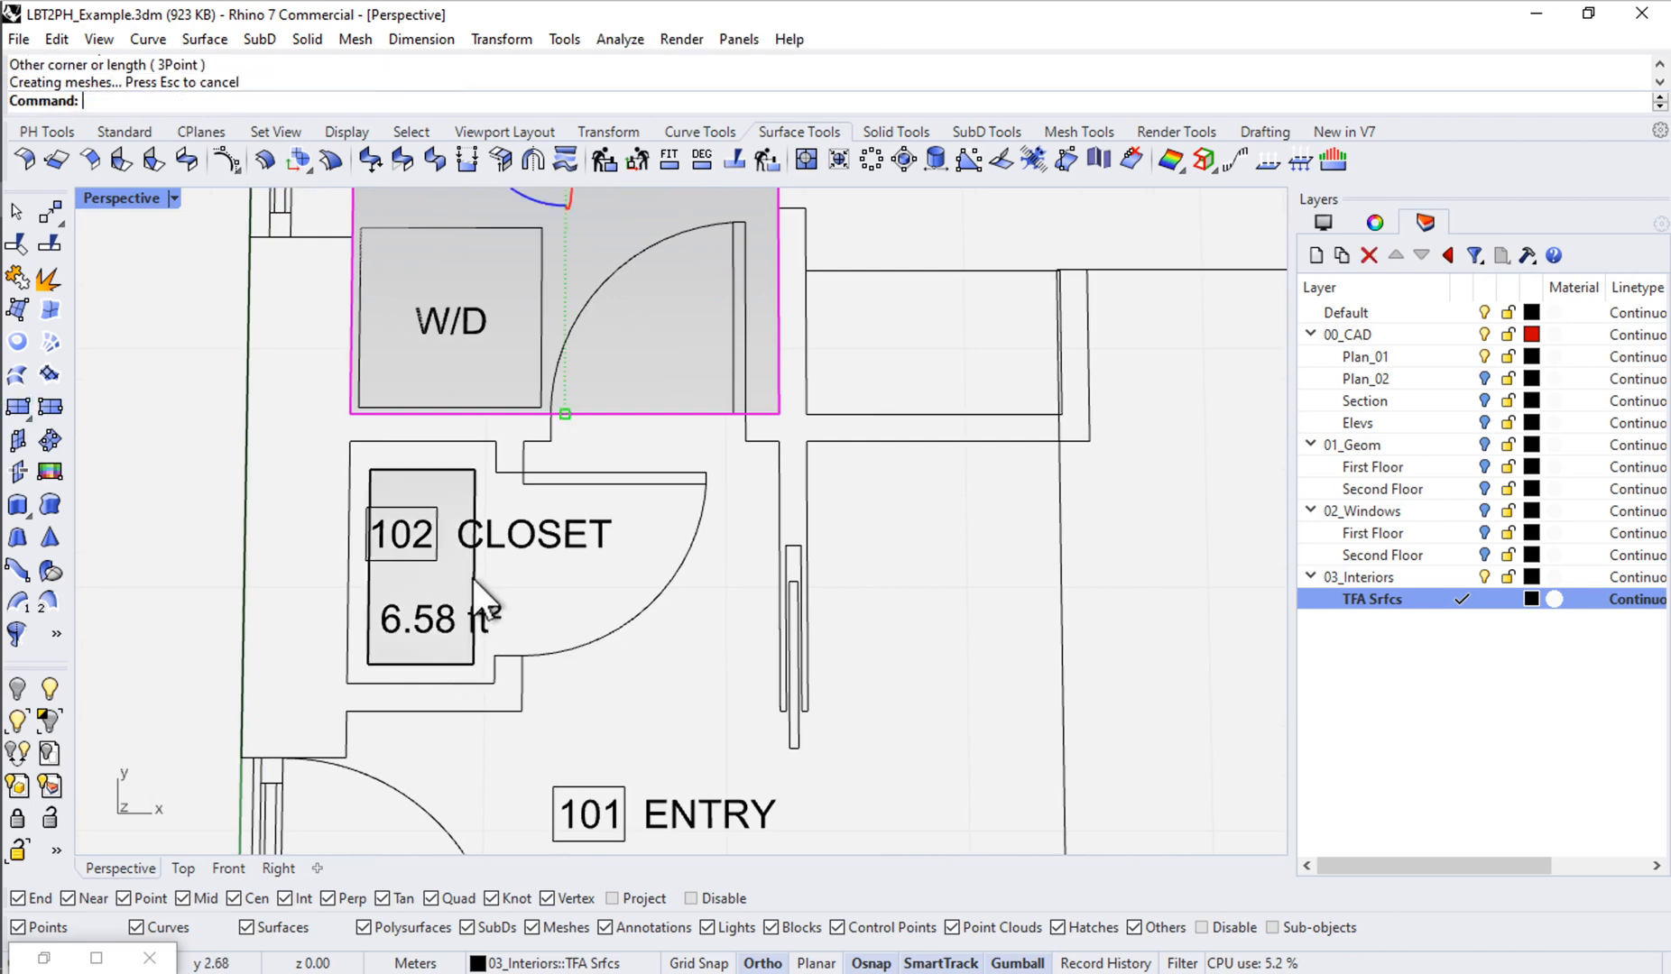
Step: Move the closet surface so its upper-left corner snaps to the upper-left inner corner of room 102
type("m")
key("Return")
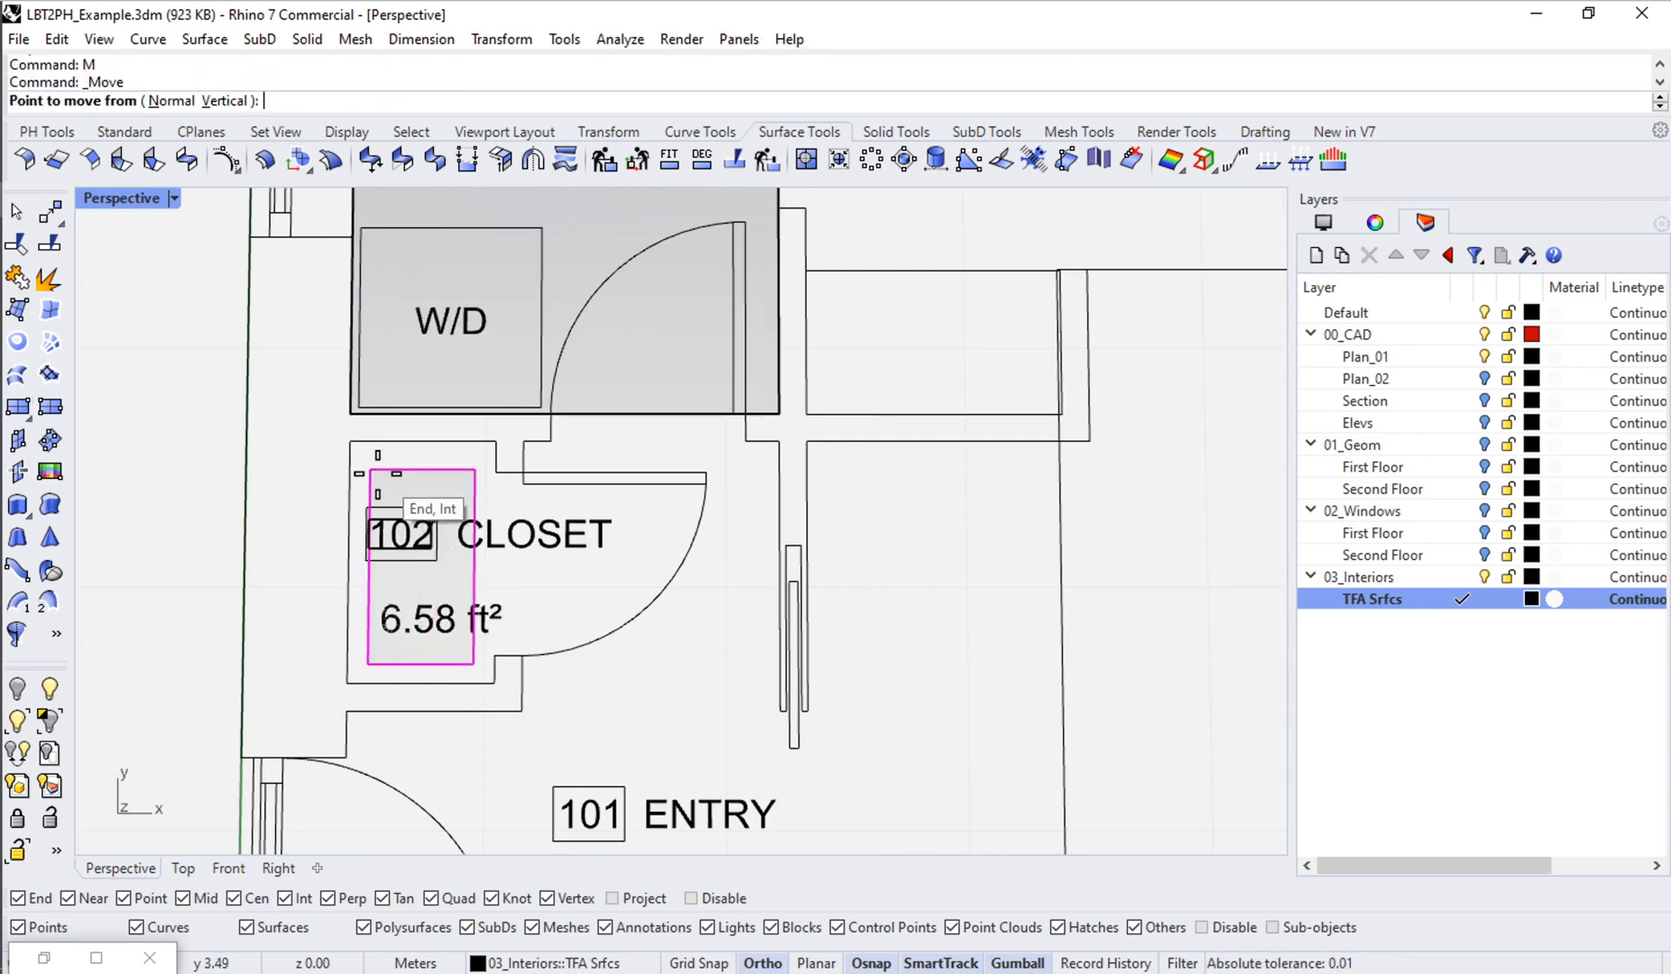
left_click(369, 469)
left_click(351, 443)
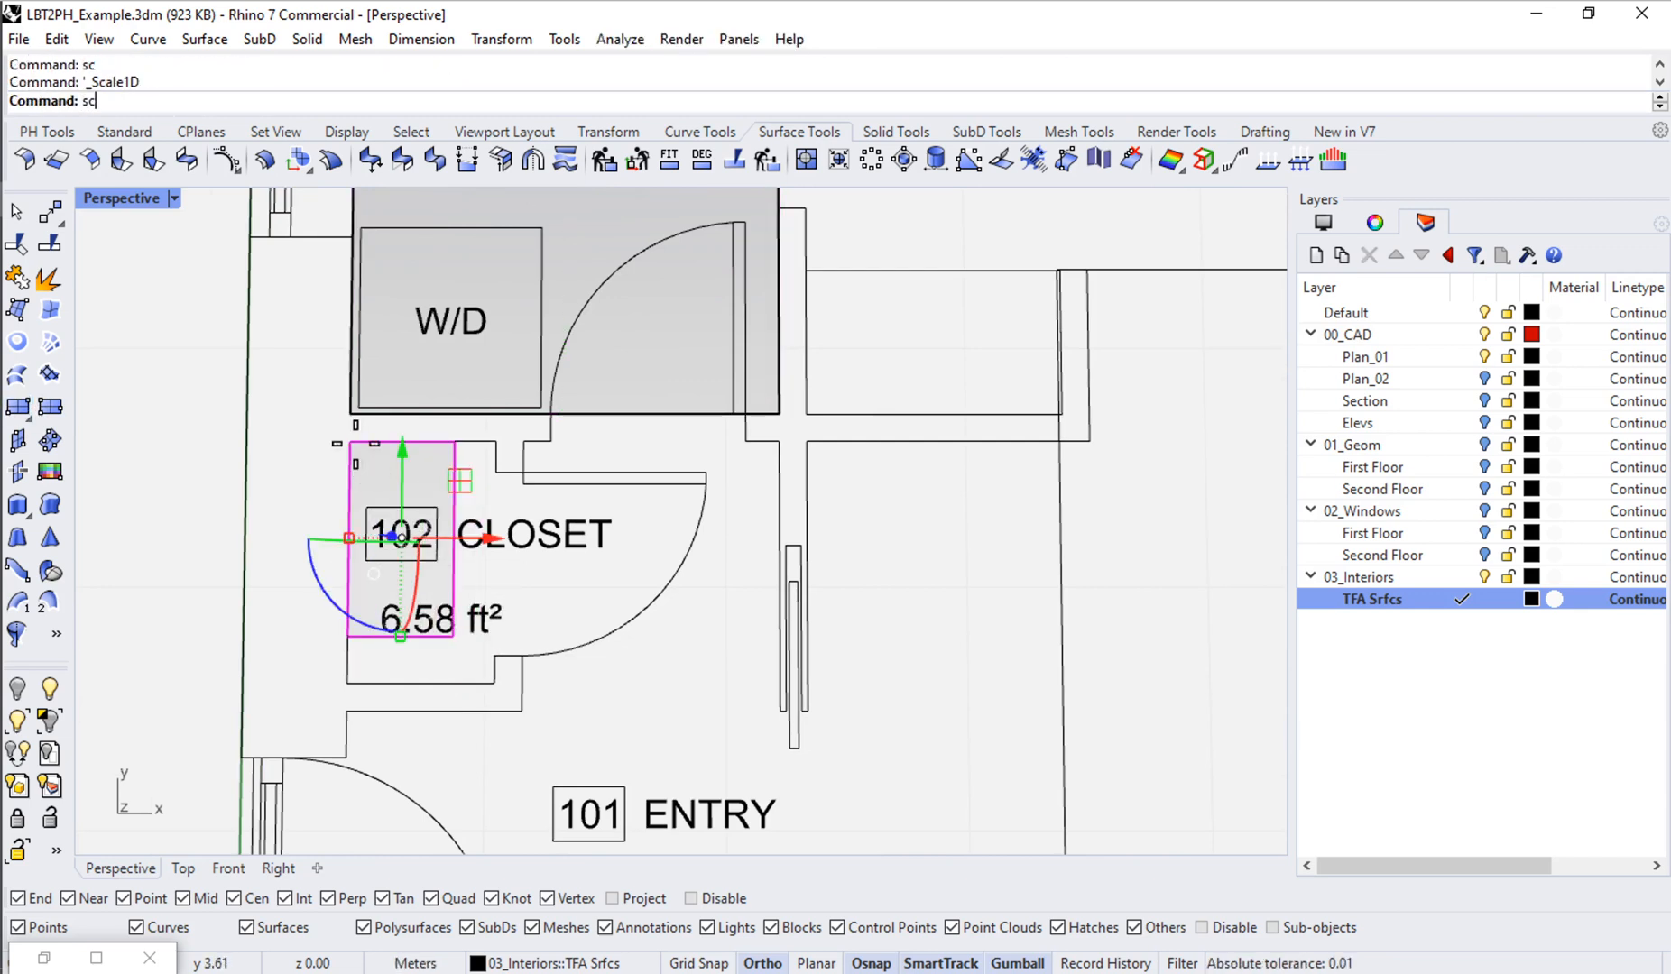
Step: Scale the closet surface horizontally with Scale1D so its right edge reaches the closet's right inner corner
type("scale1d")
key("Return")
left_click(351, 442)
left_click(456, 441)
left_click(495, 442)
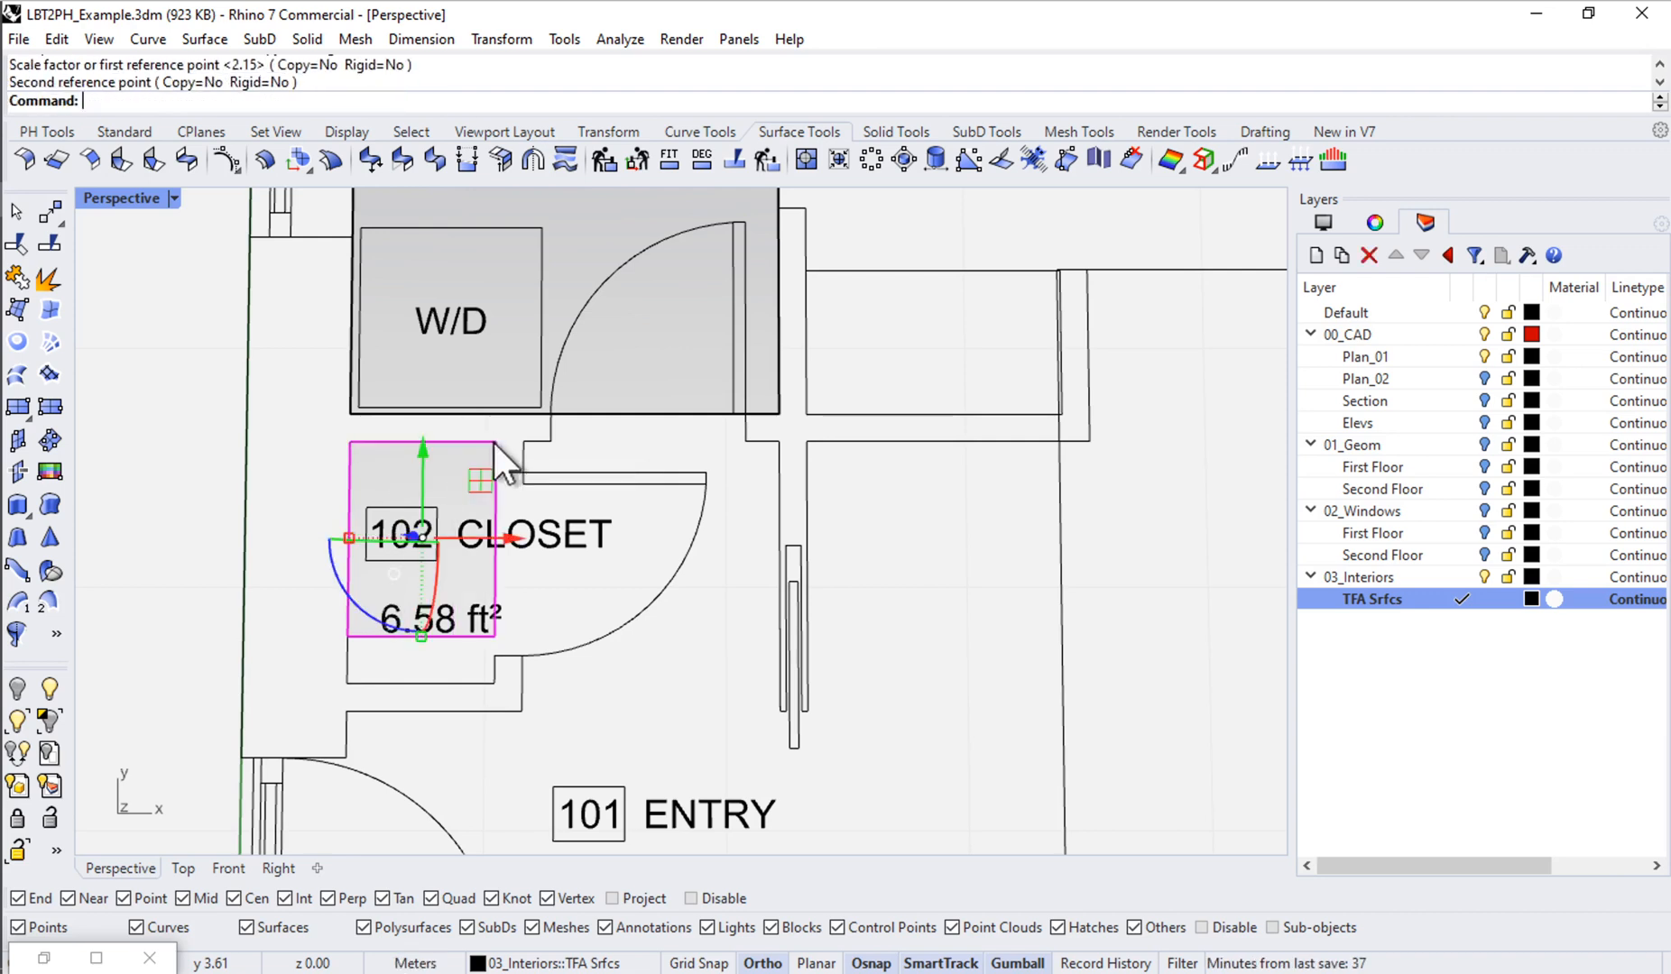
Step: Scale the closet surface vertically with Scale1D so its lower edge reaches the closet's lower inner wall
type("sc")
key("Return")
left_click(496, 442)
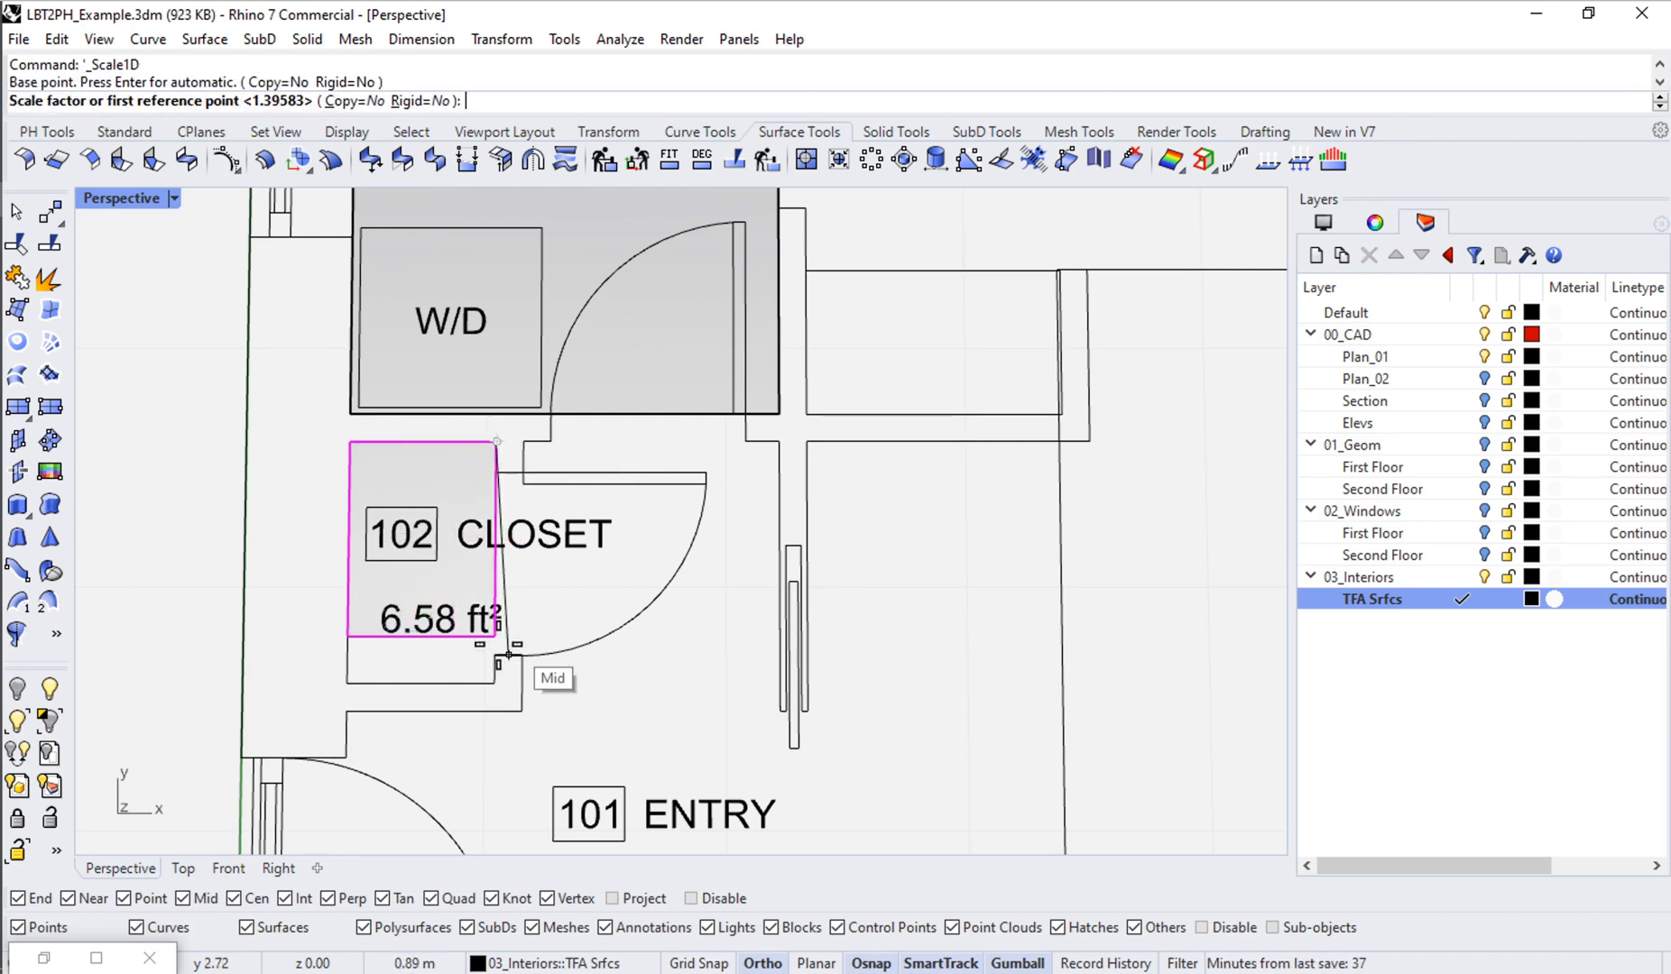
left_click(495, 636)
left_click(495, 683)
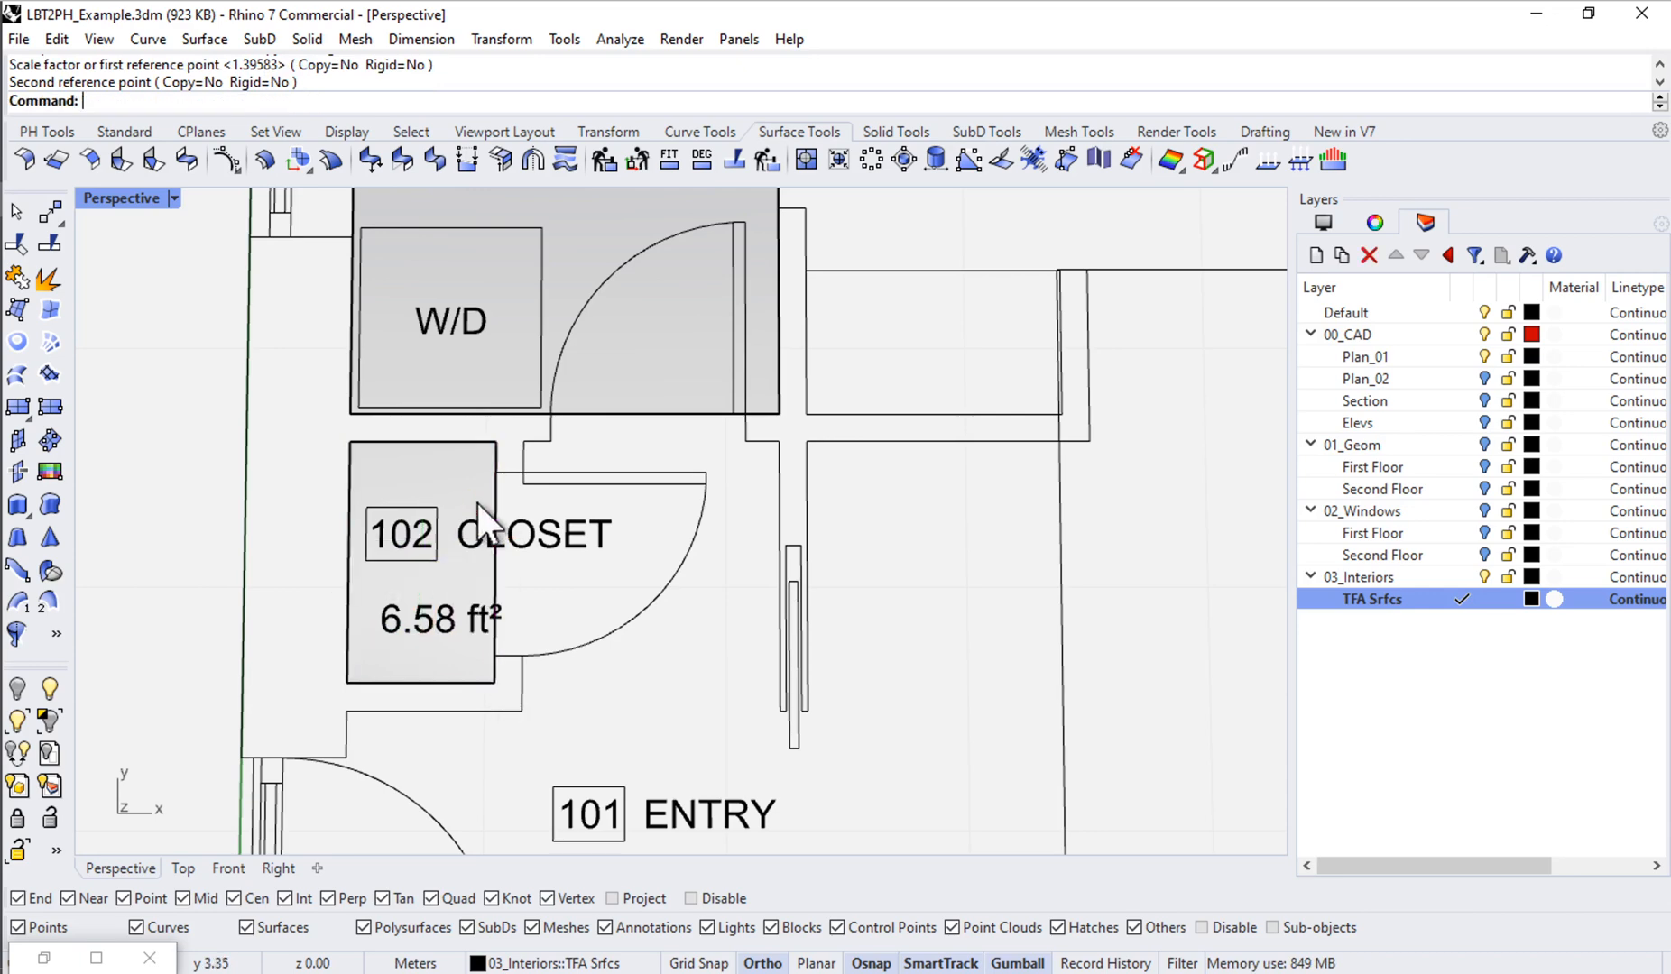
scroll(582, 631, "down", 3)
scroll(491, 519, "down", 3)
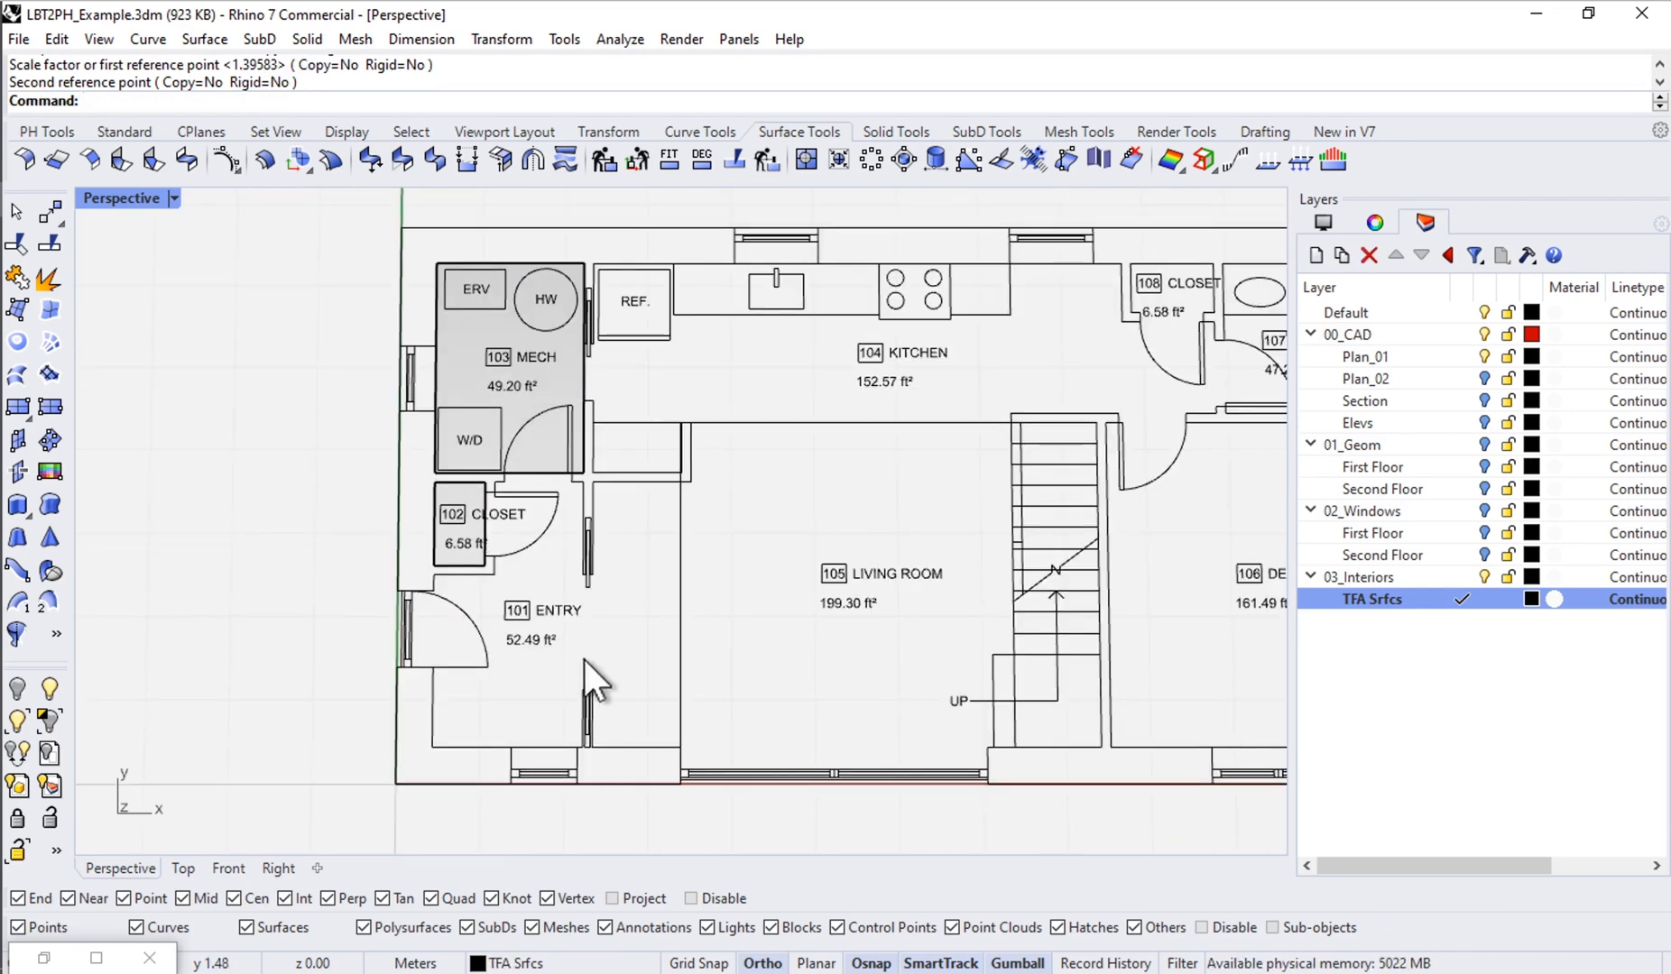
scroll(587, 681, "up", 2)
scroll(555, 722, "up", 2)
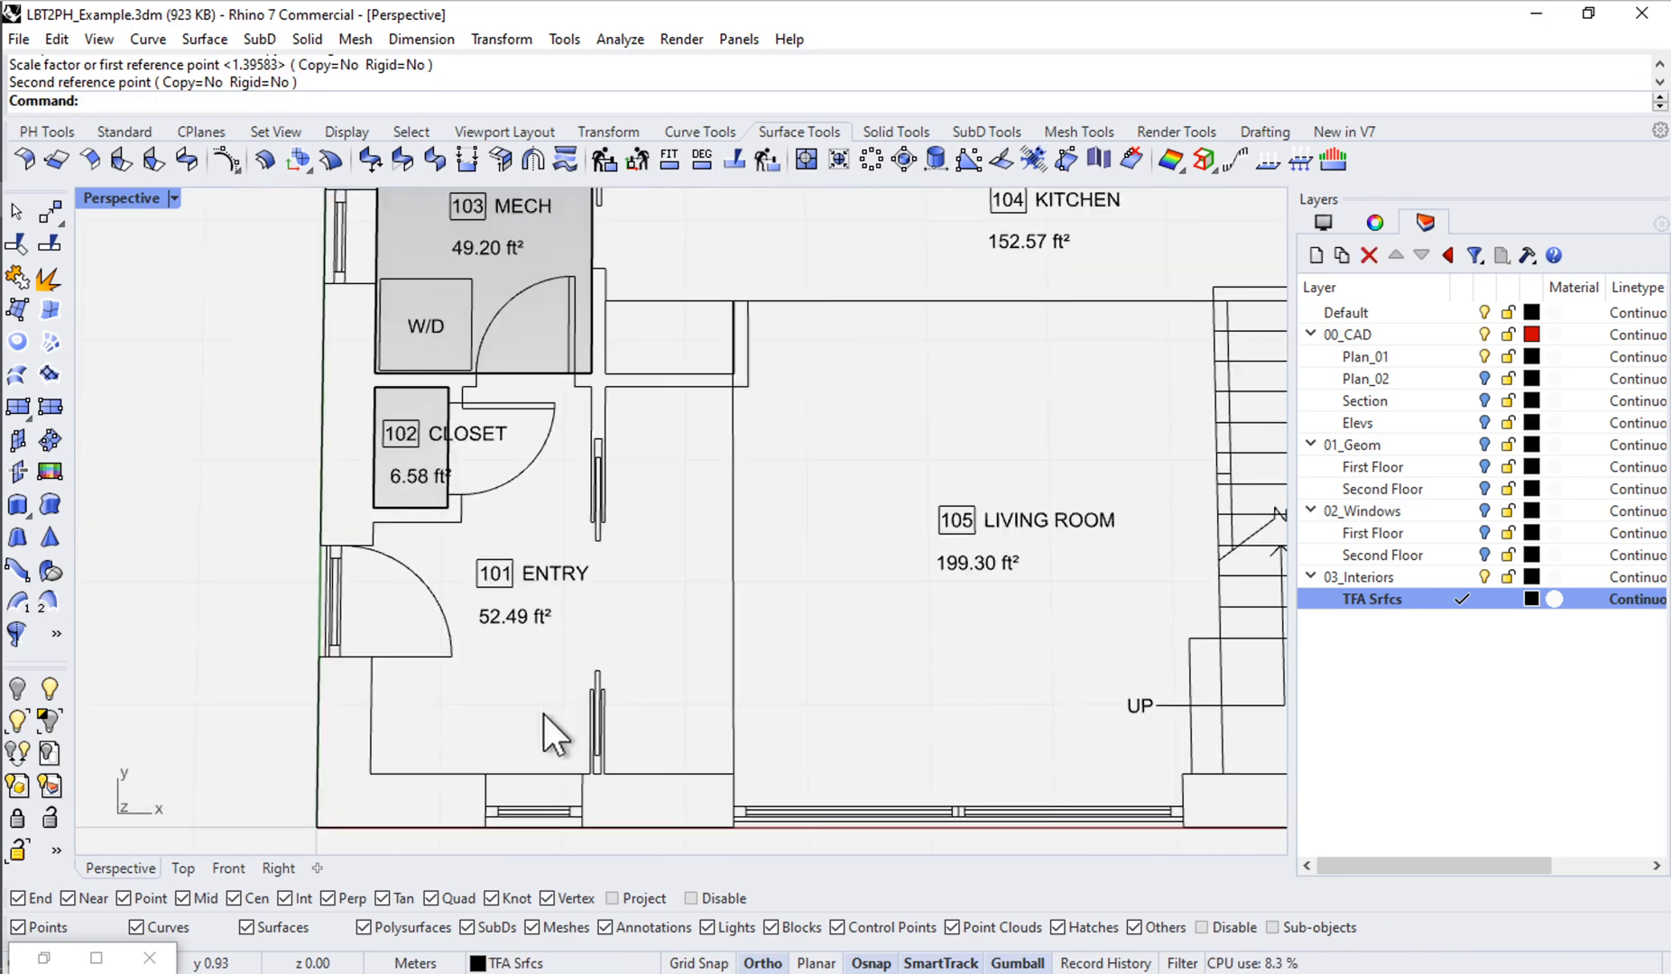
Step: Draw a Plane surface over the main part of room 101 Entry, from its upper-left inner corner to the lower-right inner corner
left_click(17, 406)
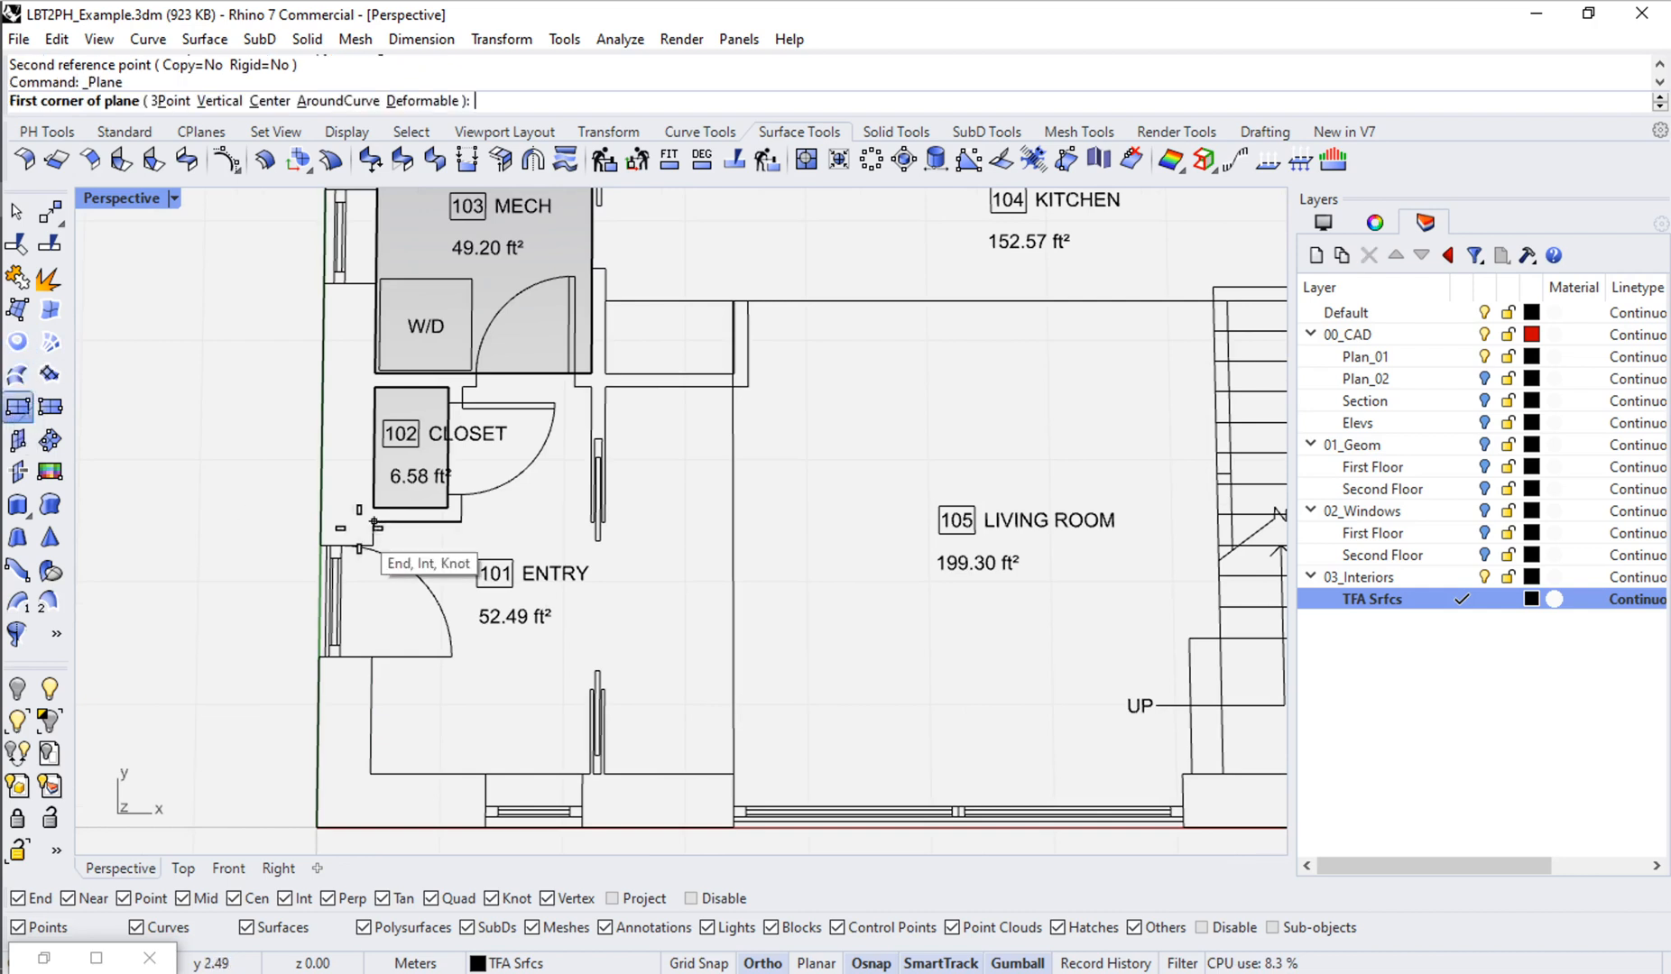
left_click(374, 525)
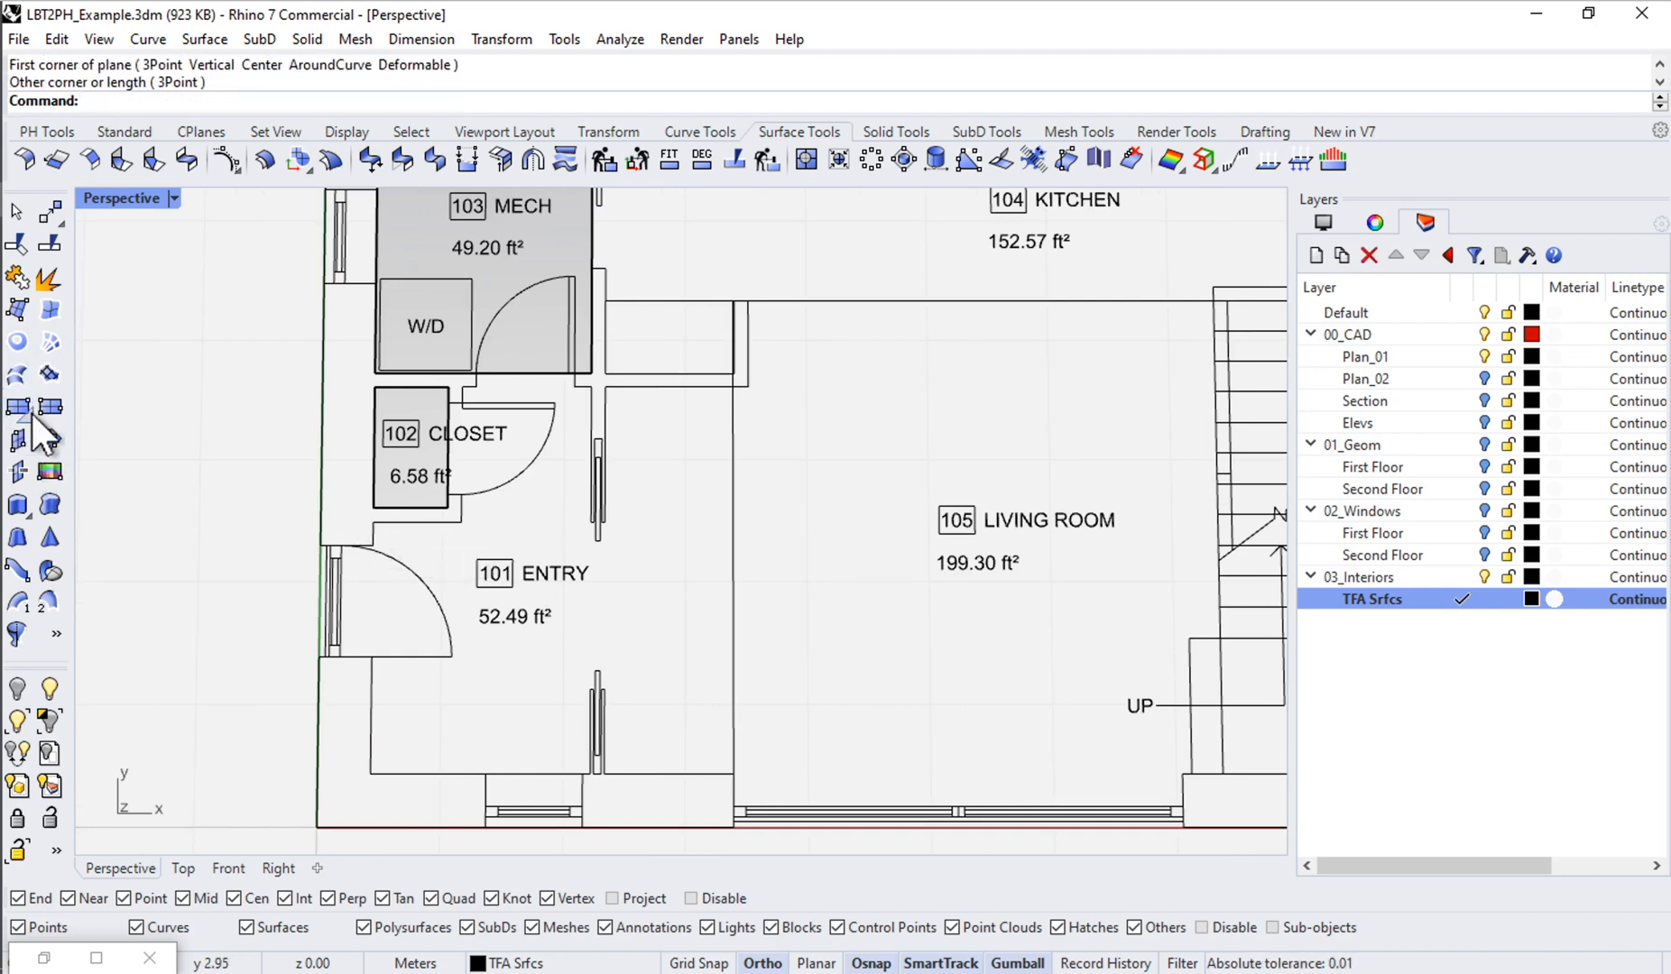
left_click(17, 406)
left_click(371, 521)
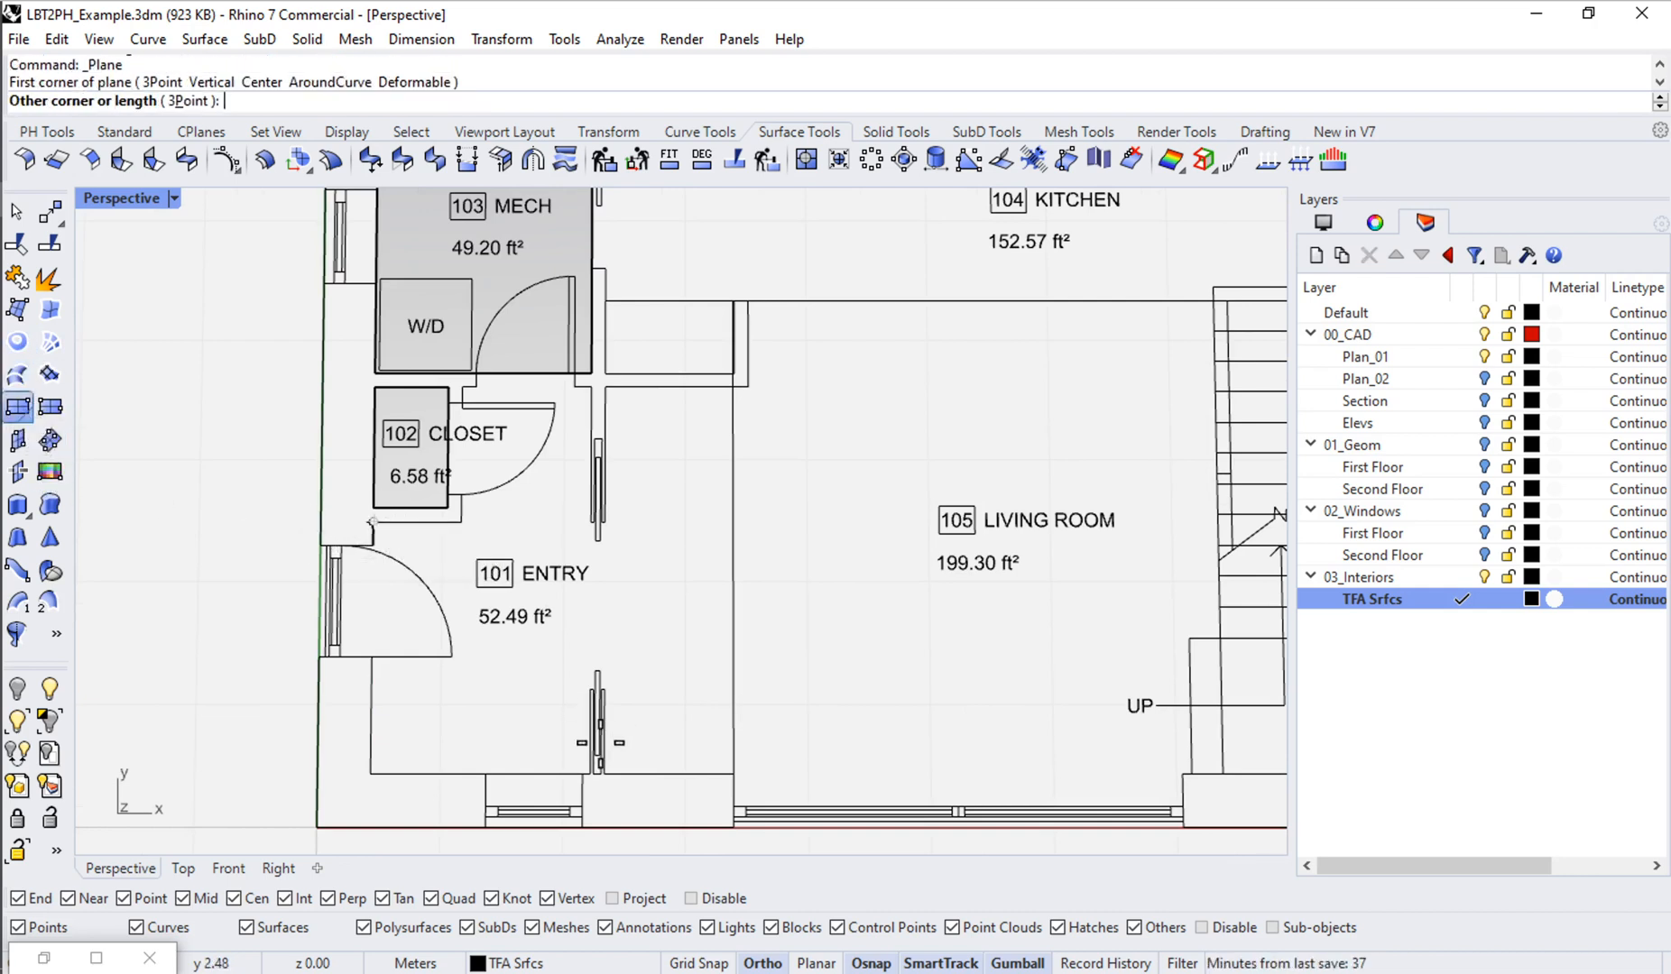
scroll(590, 771, "up", 1)
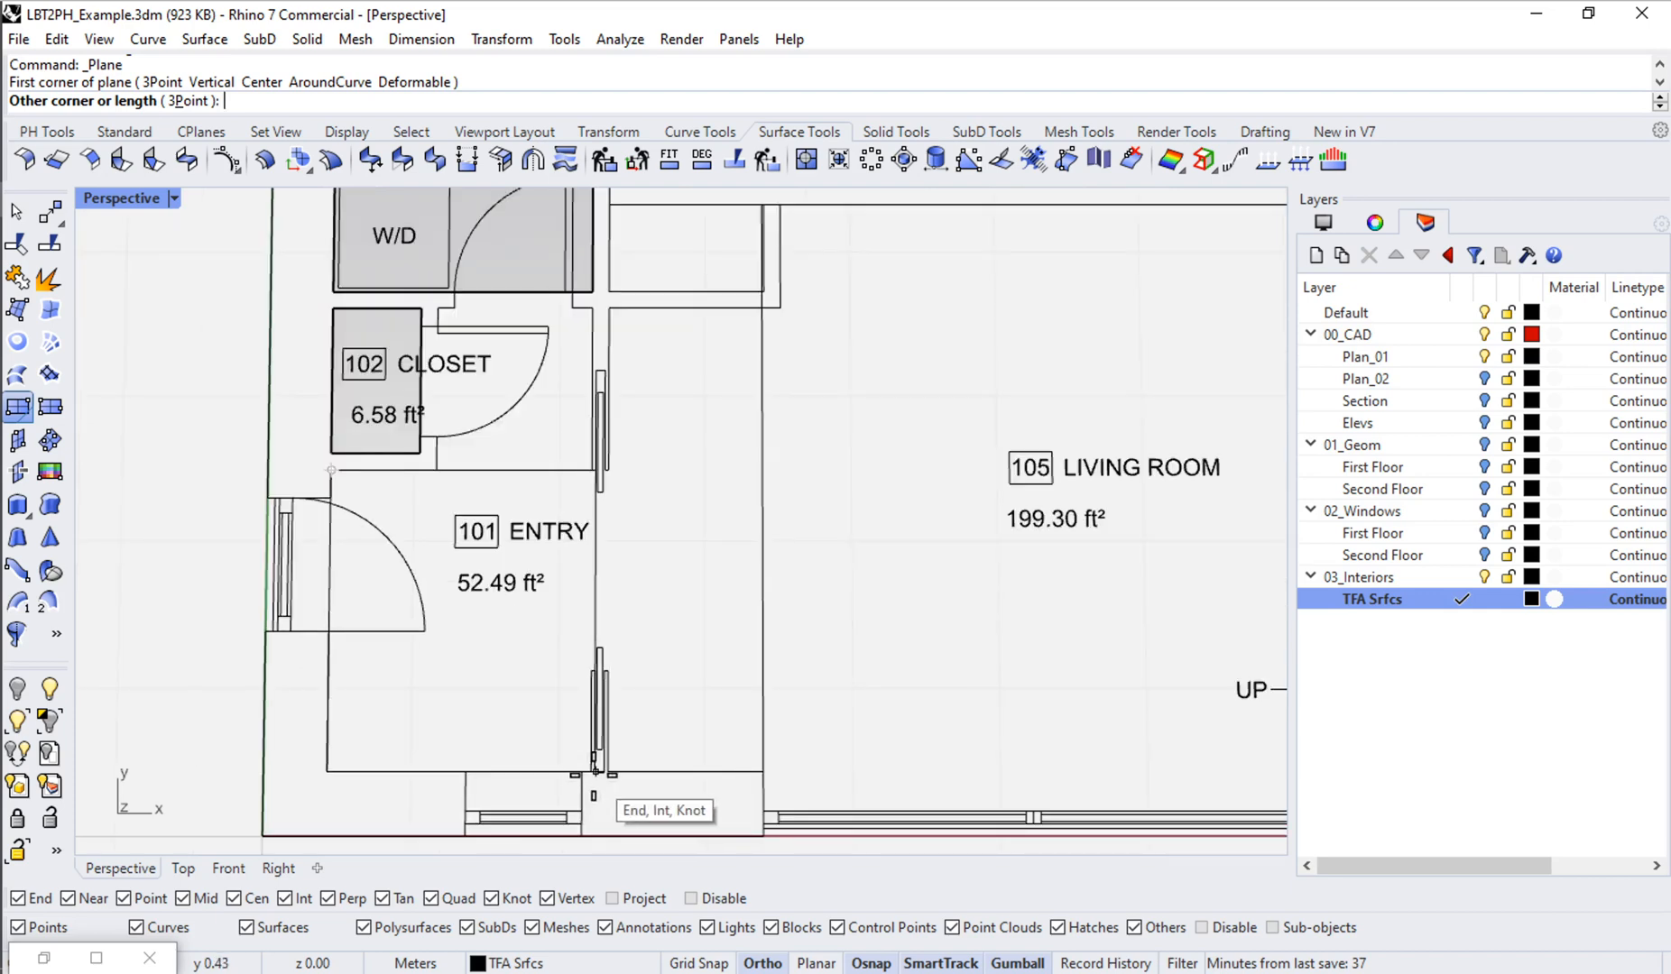
left_click(593, 772)
Step: Draw a Plane surface over the upper part of room 101 Entry, beside closet 102, down to the main part's upper edge
scroll(400, 309, "up", 2)
key("Return")
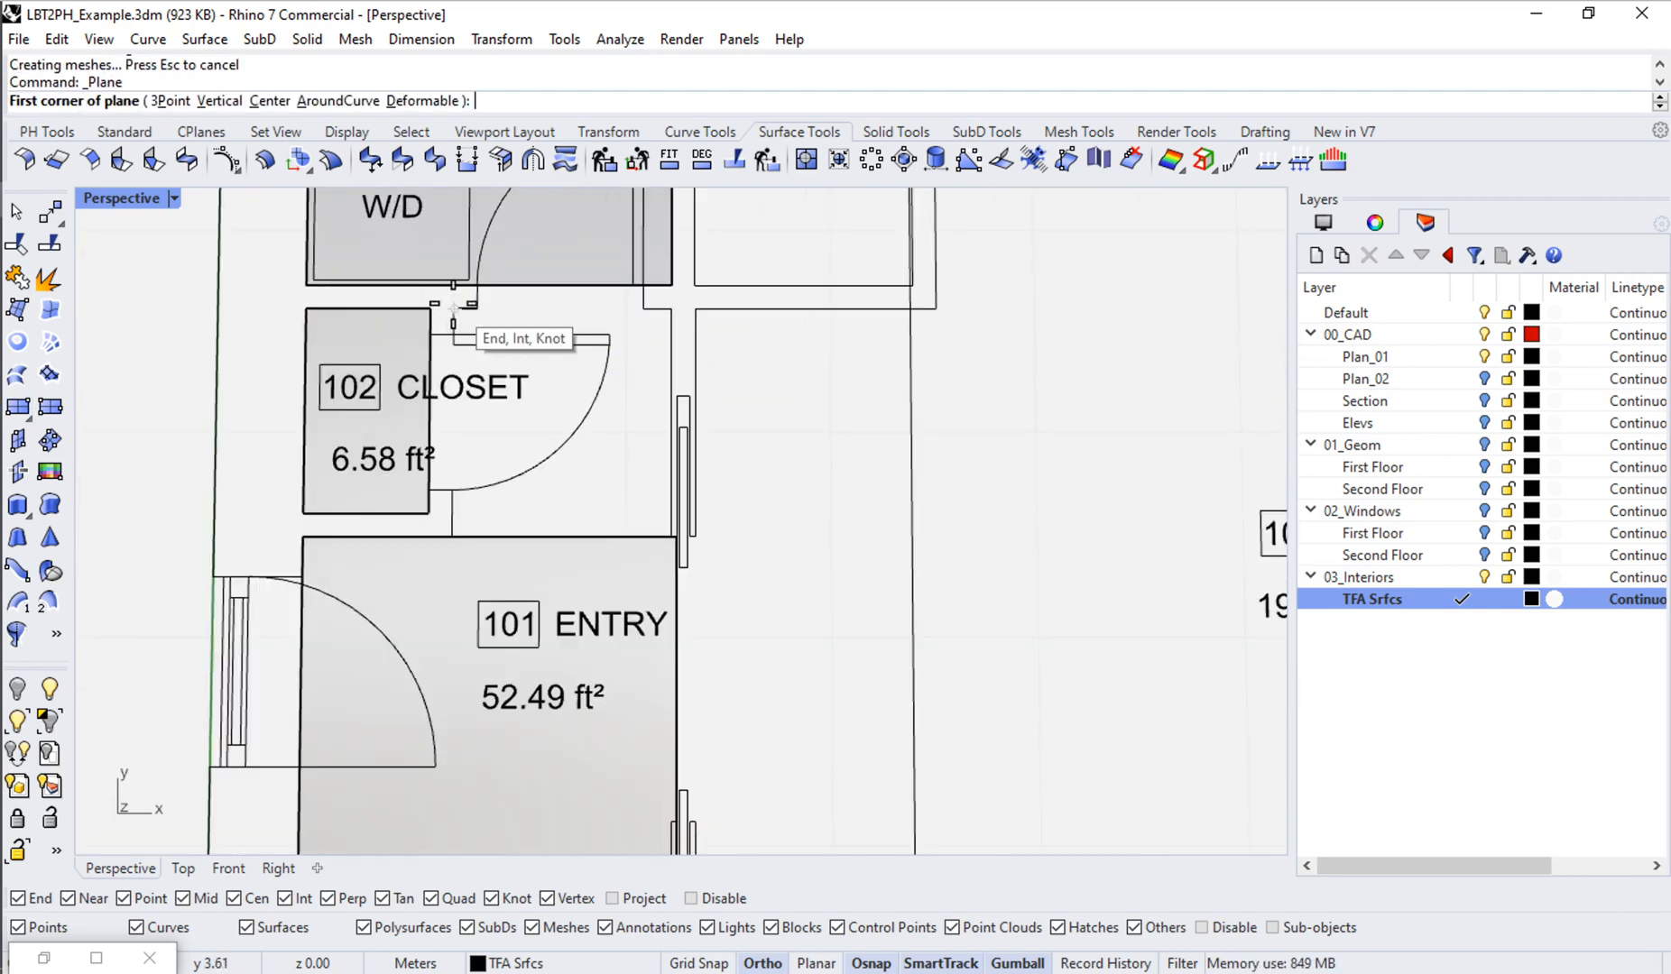
left_click(454, 307)
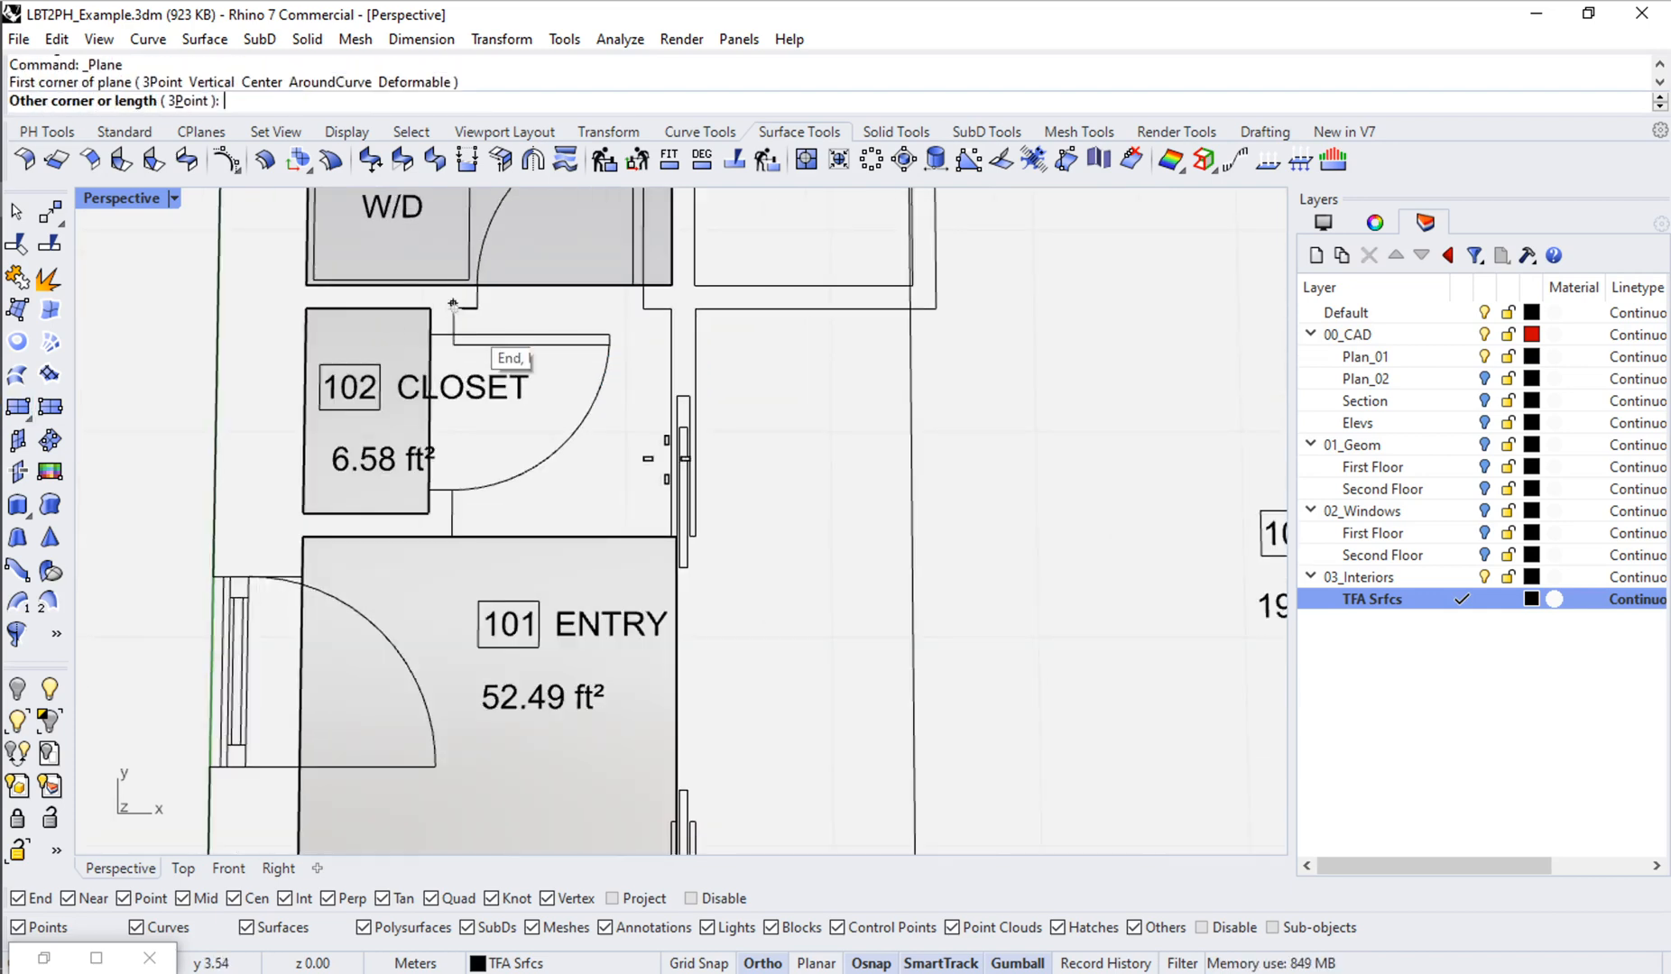
left_click(672, 540)
Step: Delete the lower Entry surface and redraw it with Plane from the upper surface's lower-right corner to the room's lower-left inner corner
scroll(673, 593, "down", 2)
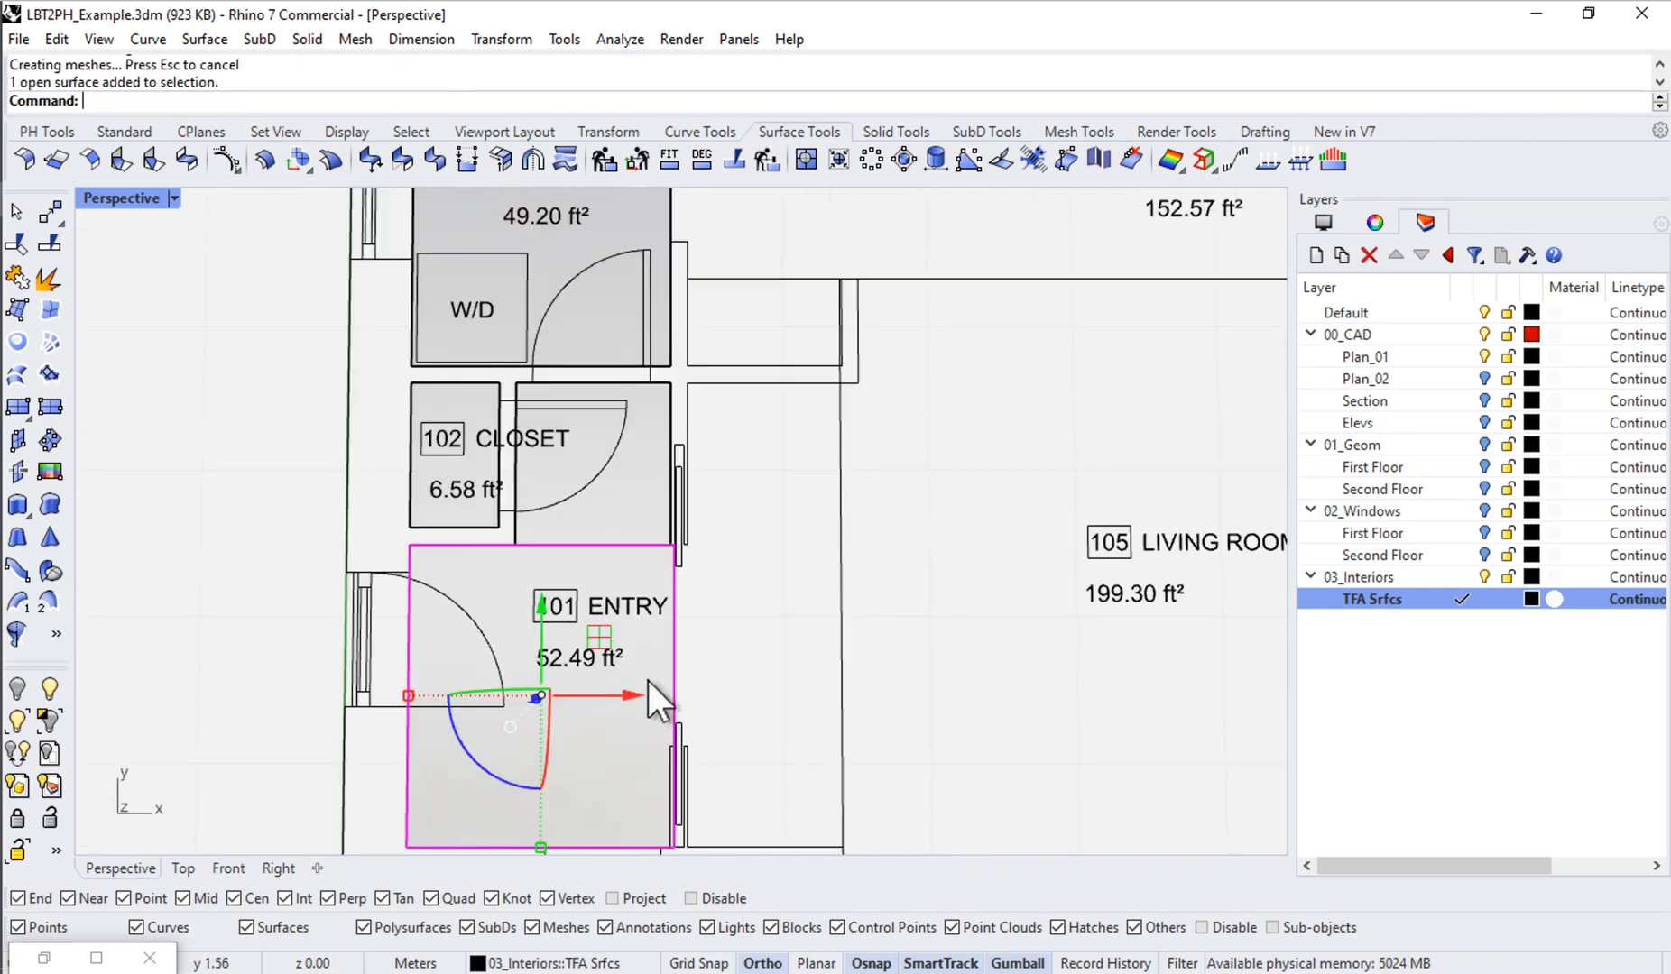
key("Delete")
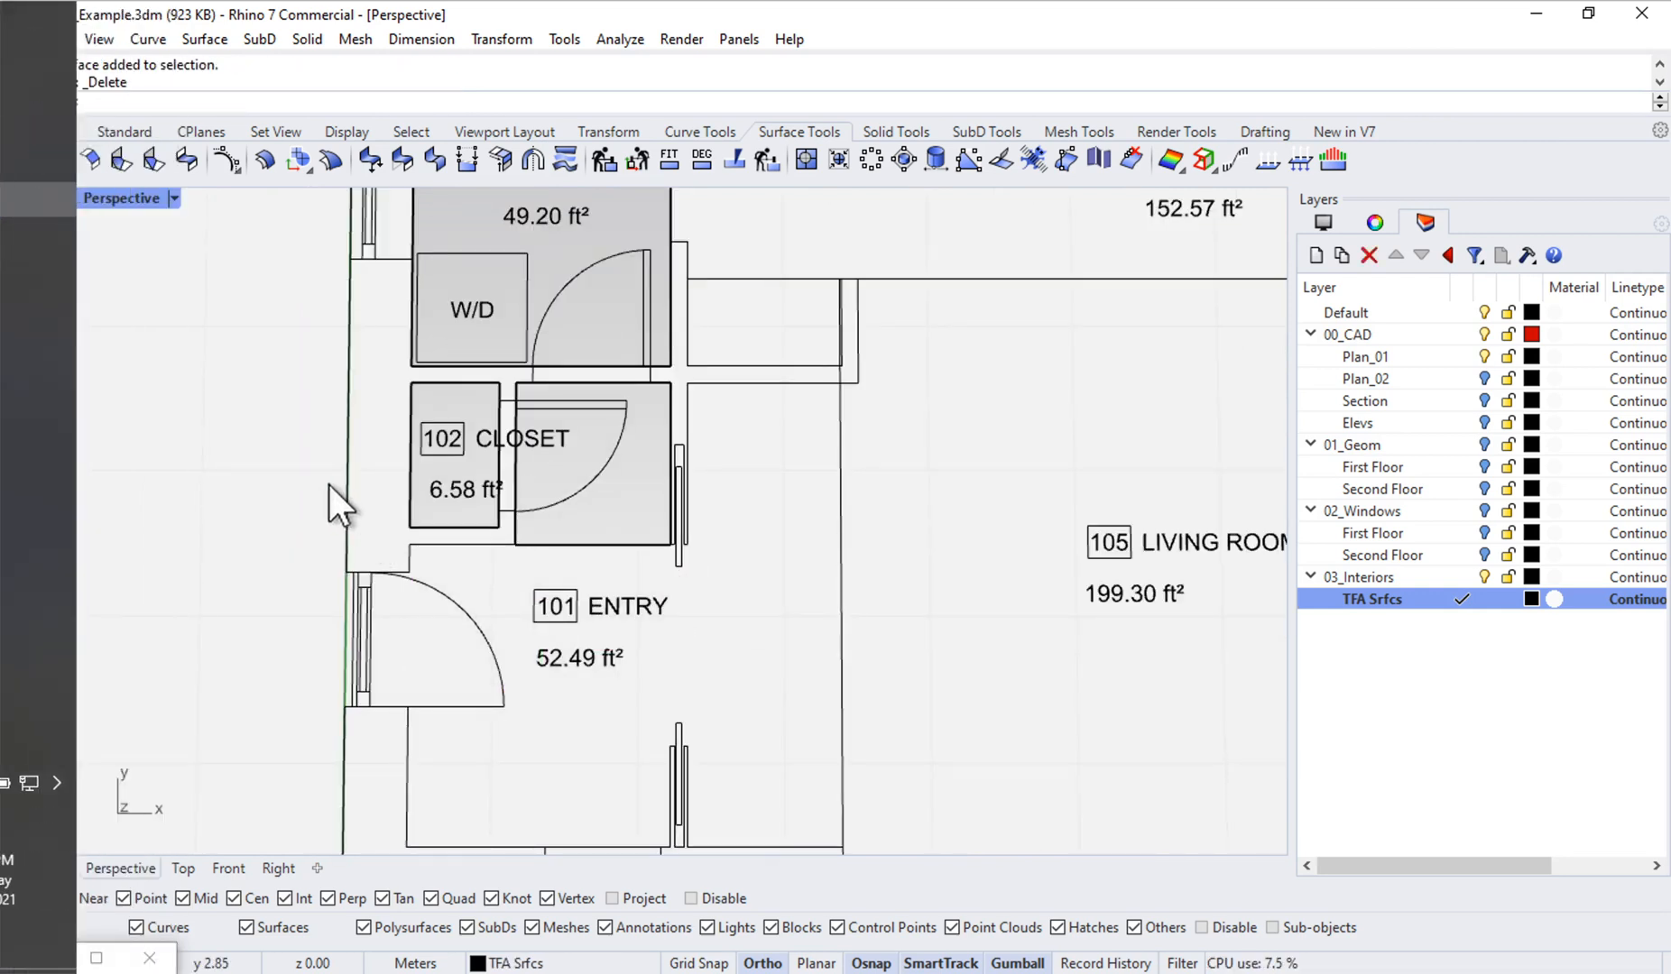
left_click(18, 408)
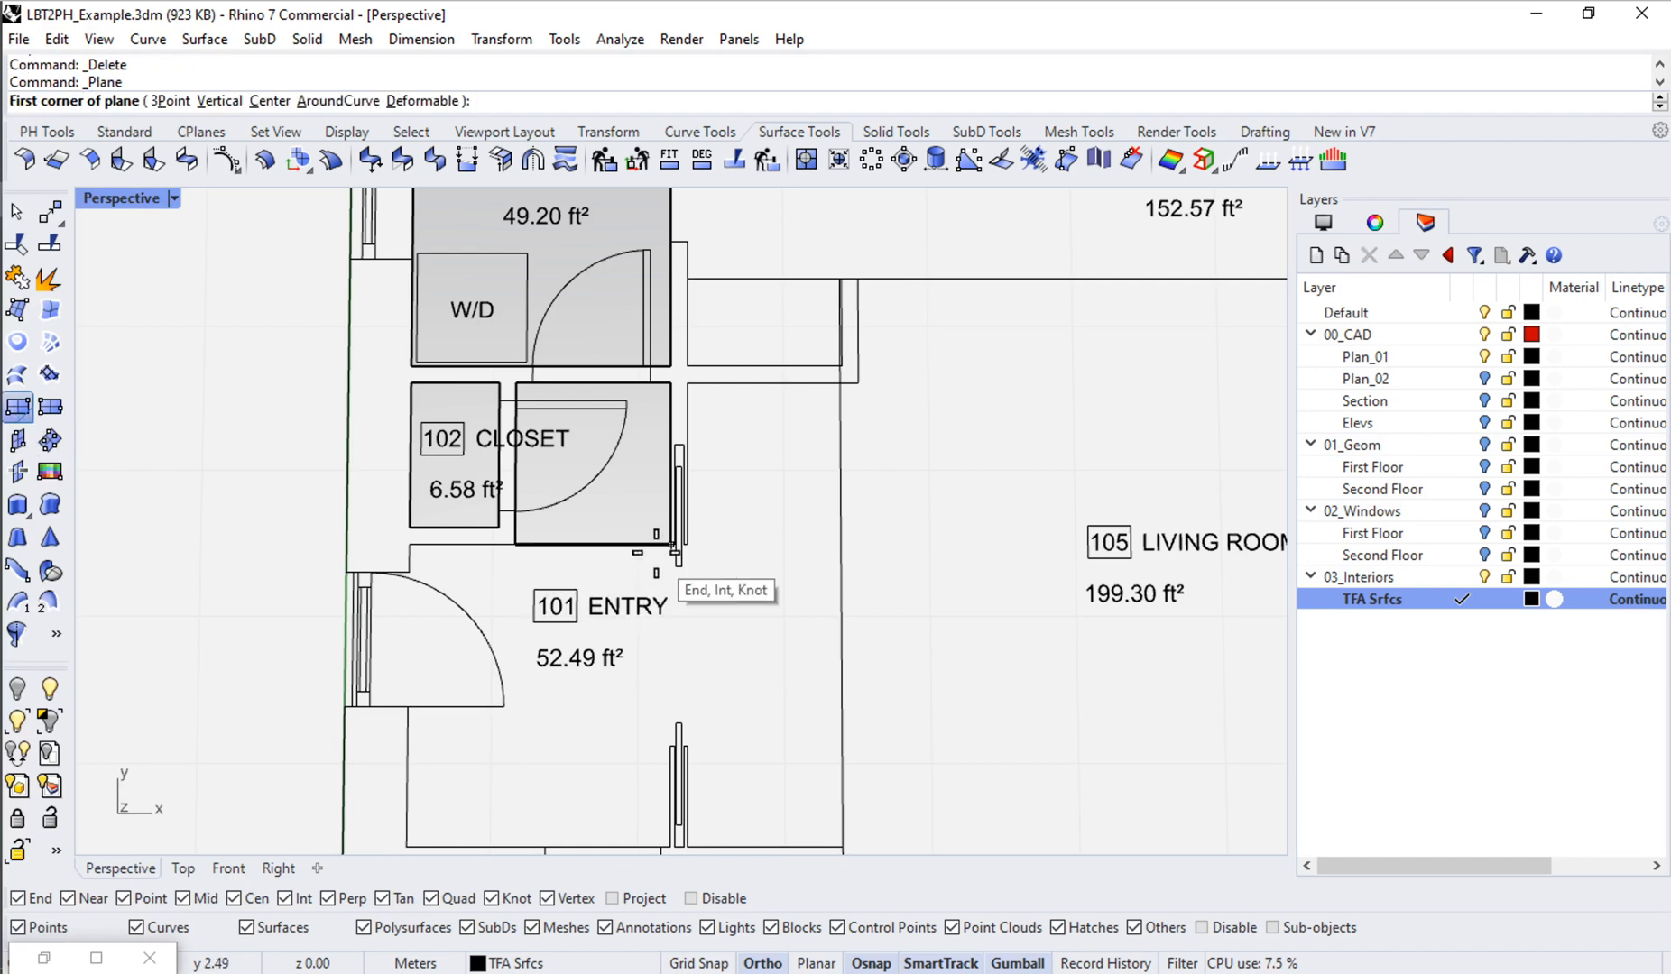
left_click(671, 544)
left_click(616, 557)
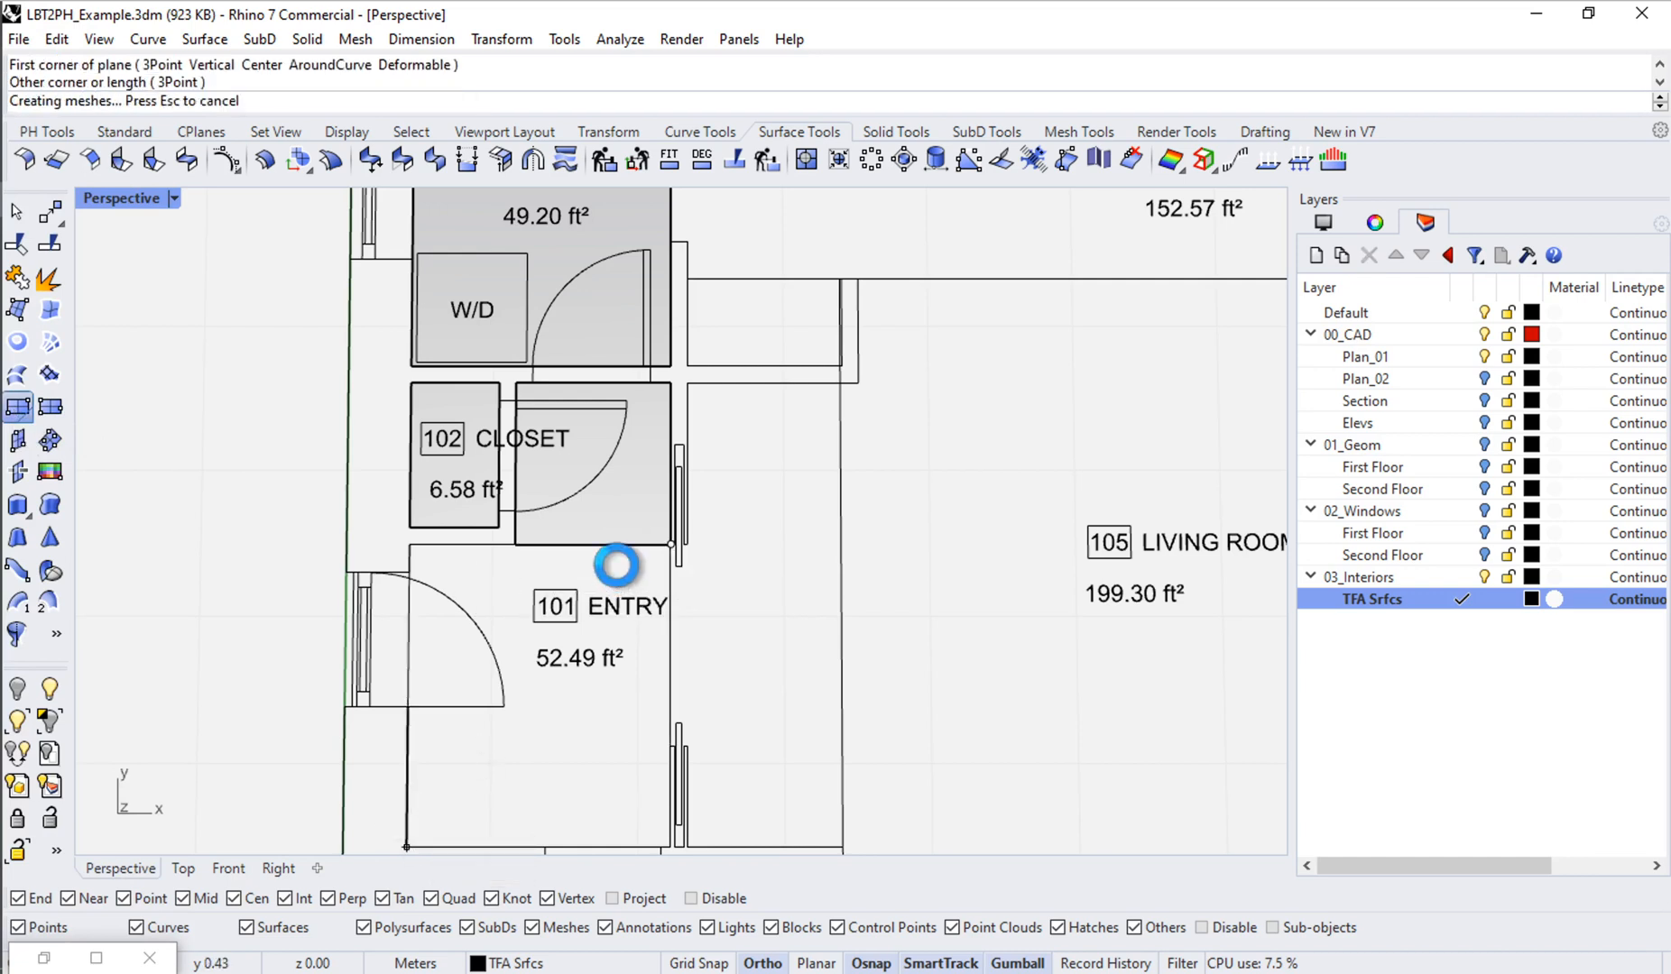
Step: Join the upper and lower room 101 Entry surfaces into one polysurface
scroll(616, 546, "up", 2)
left_click(627, 532)
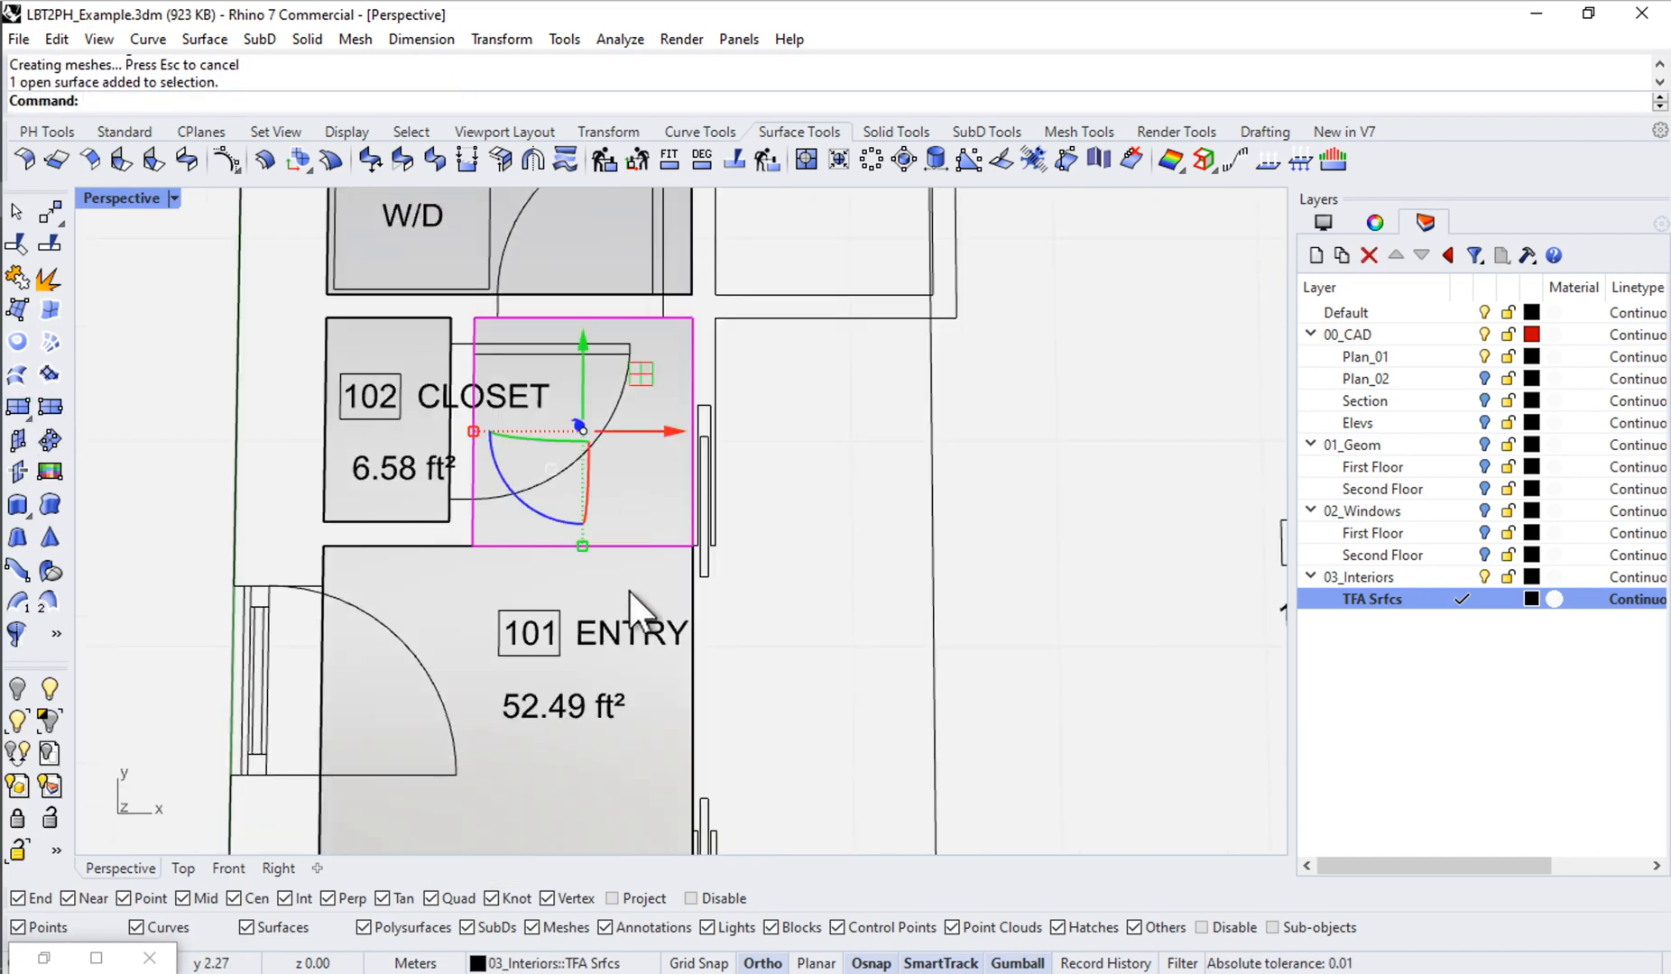
left_click(629, 590, "shift")
scroll(622, 577, "down", 3)
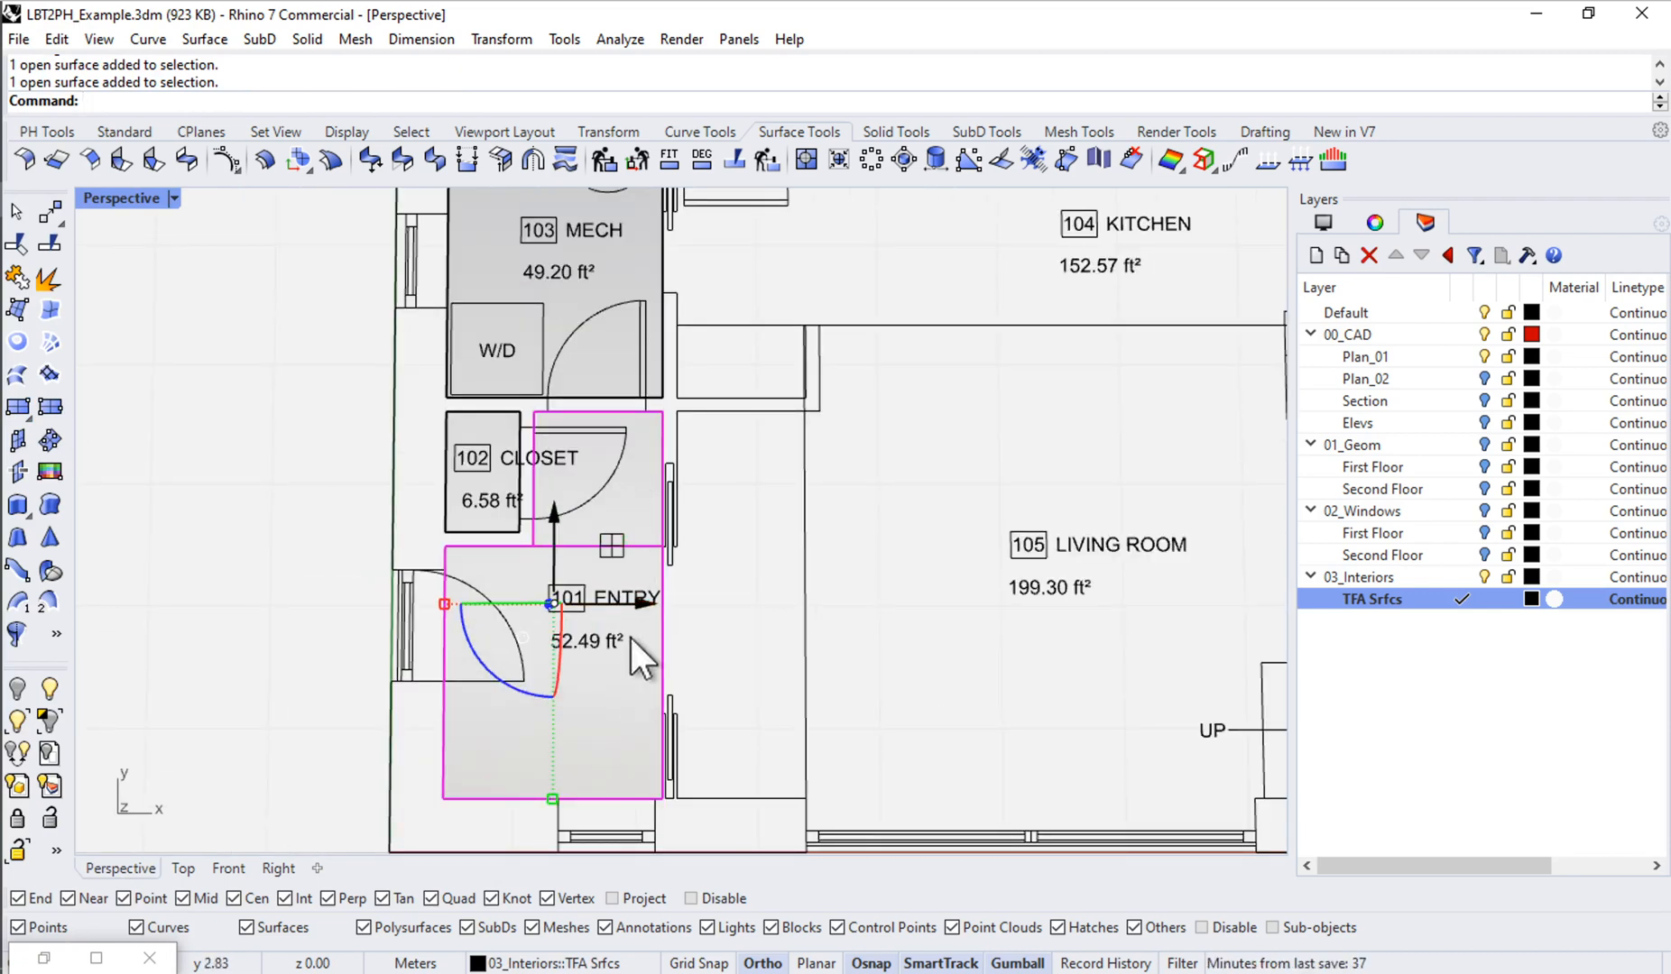
key("Return")
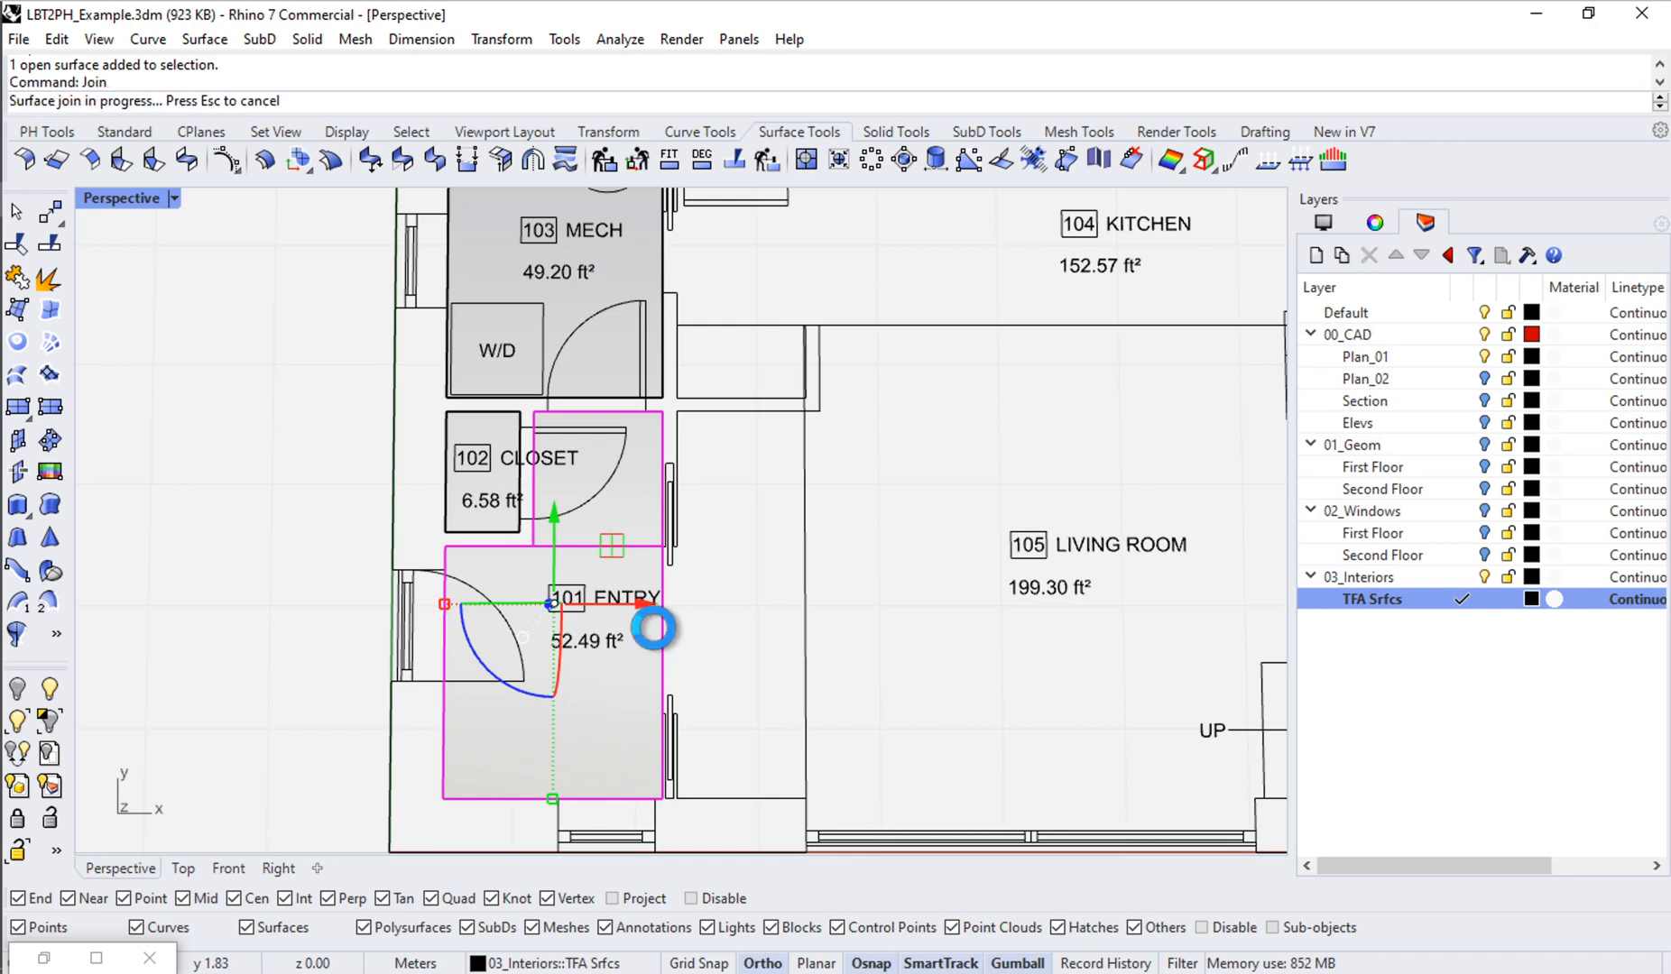
Step: Try to merge the joined Entry polysurface with MergeFaces, and undo the join
type("Merg")
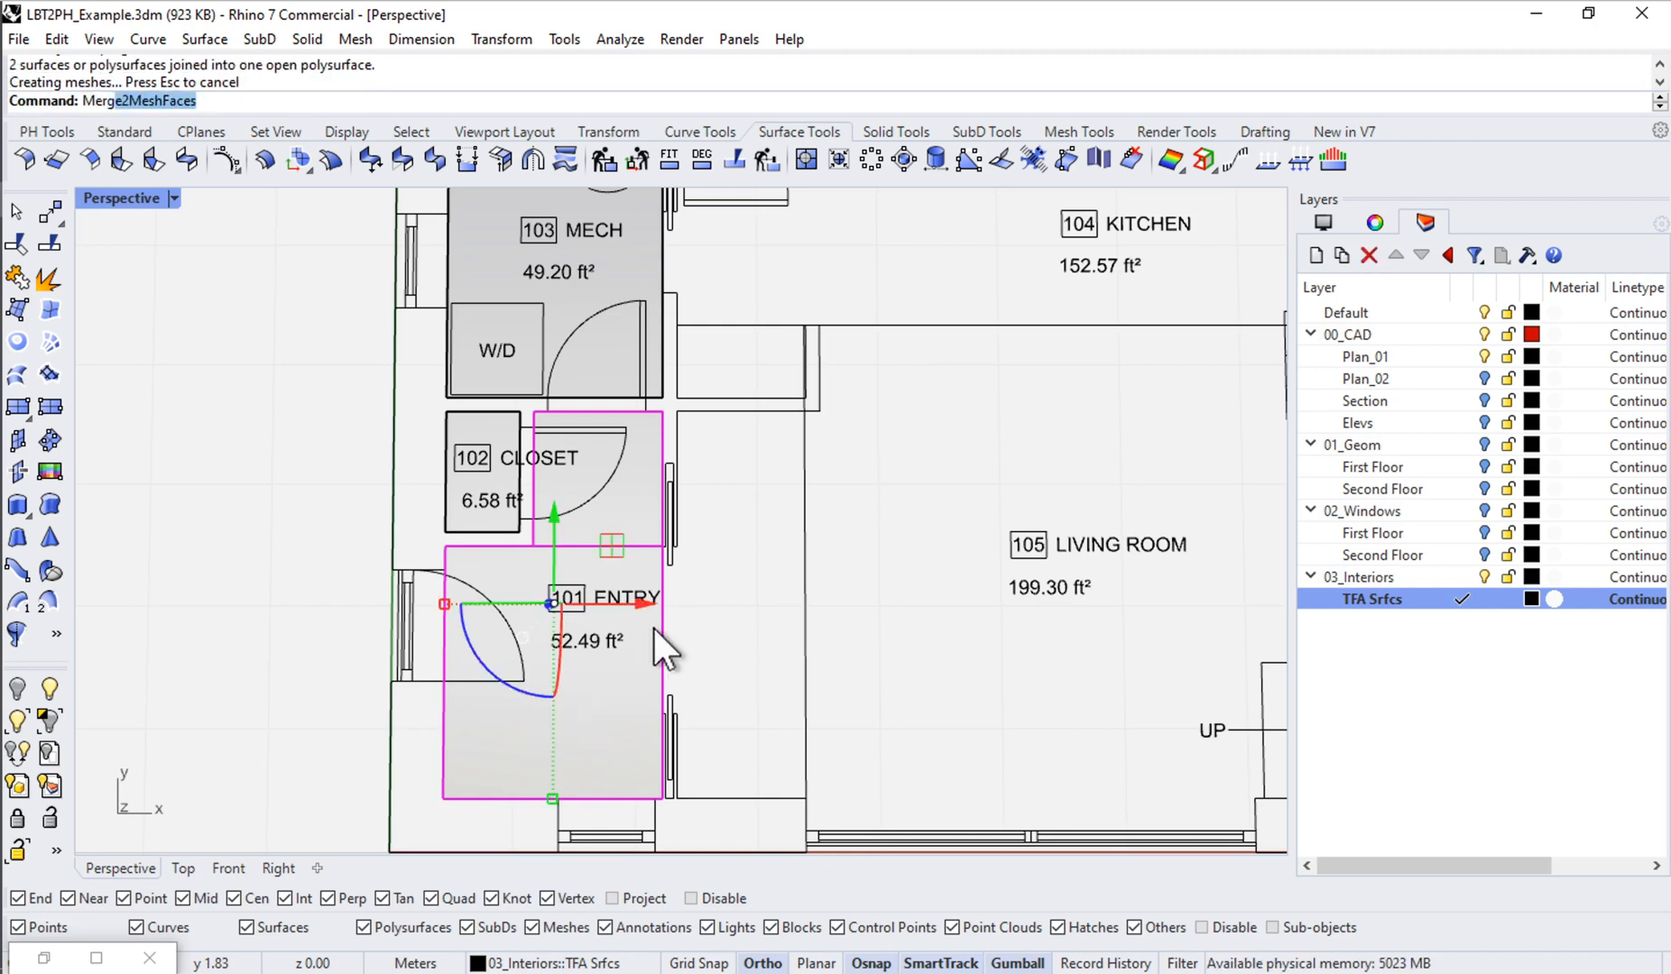
key("Down")
key("Down")
key("Down")
key("Down")
key("Down")
key("Down")
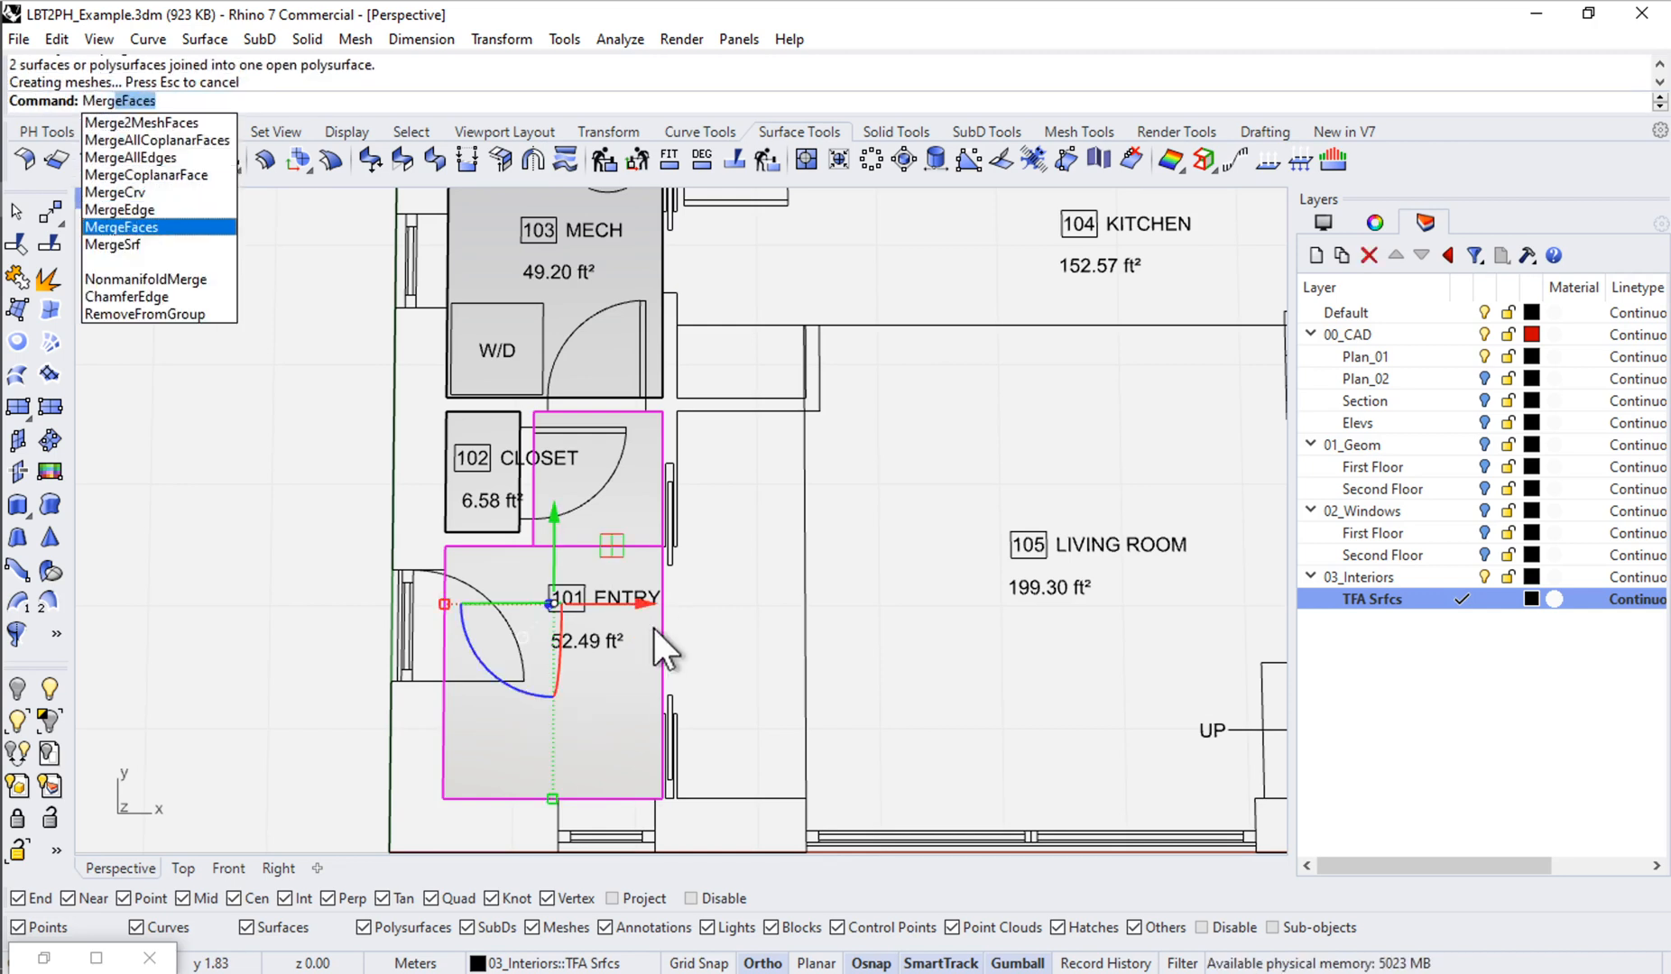
key("Return")
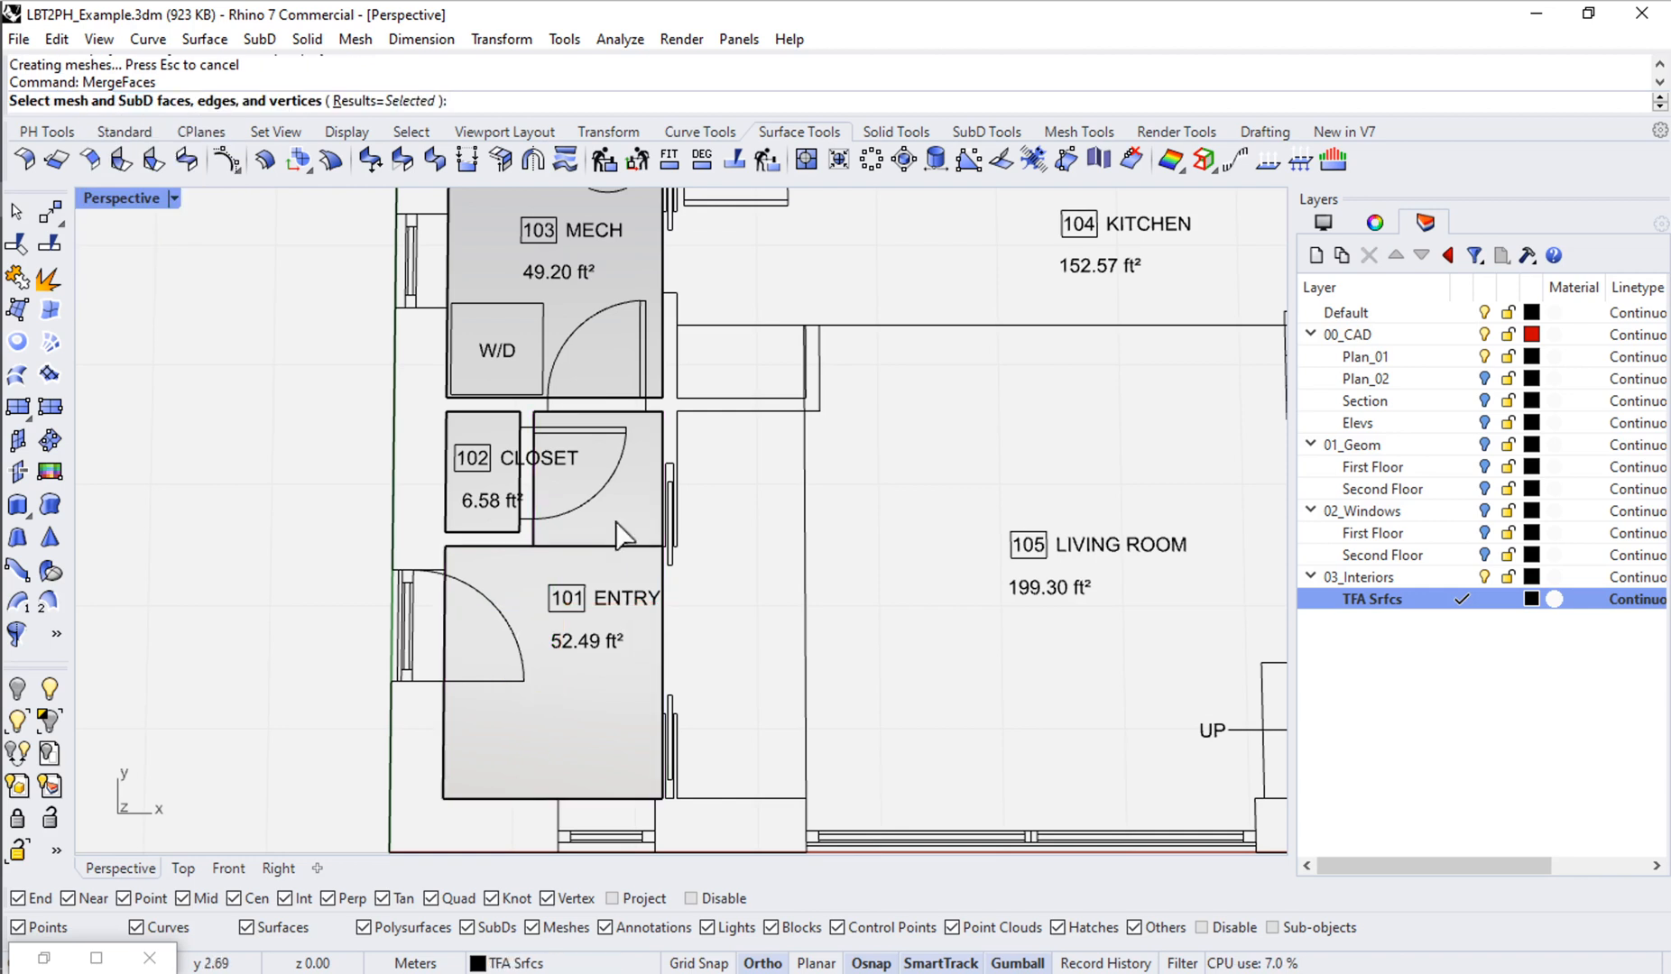
left_click(622, 546)
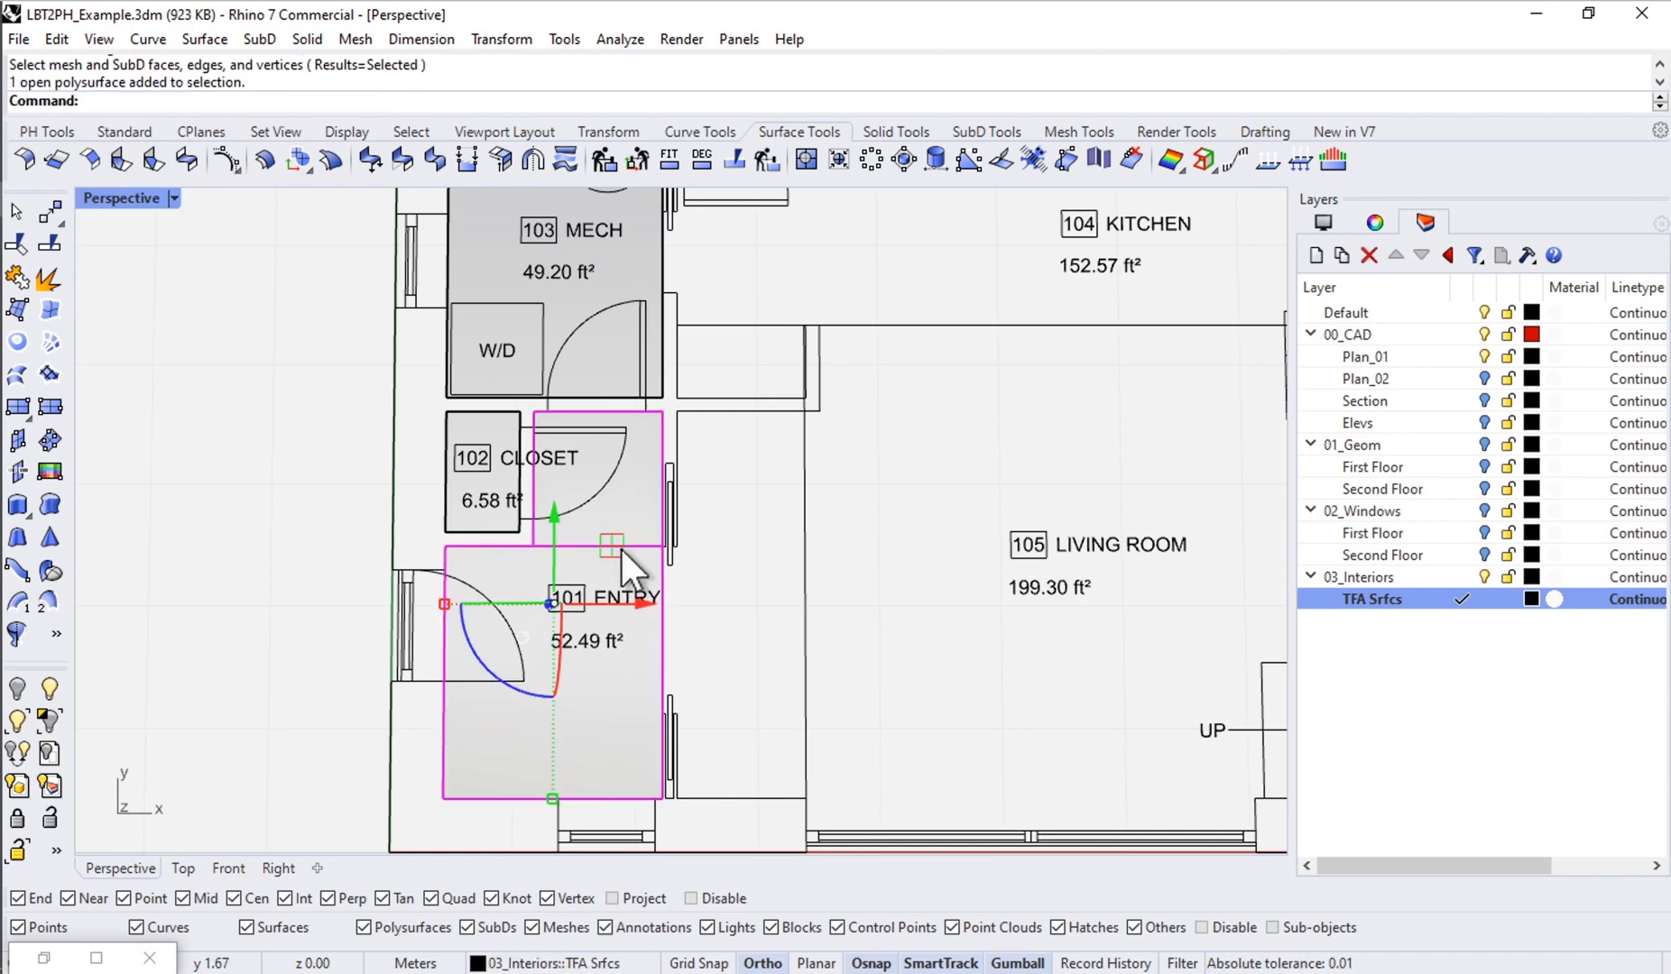
key("ctrl+z")
Step: Combine the upper and lower room 101 Entry surfaces into a single surface with PlanarUnion
left_click(690, 474)
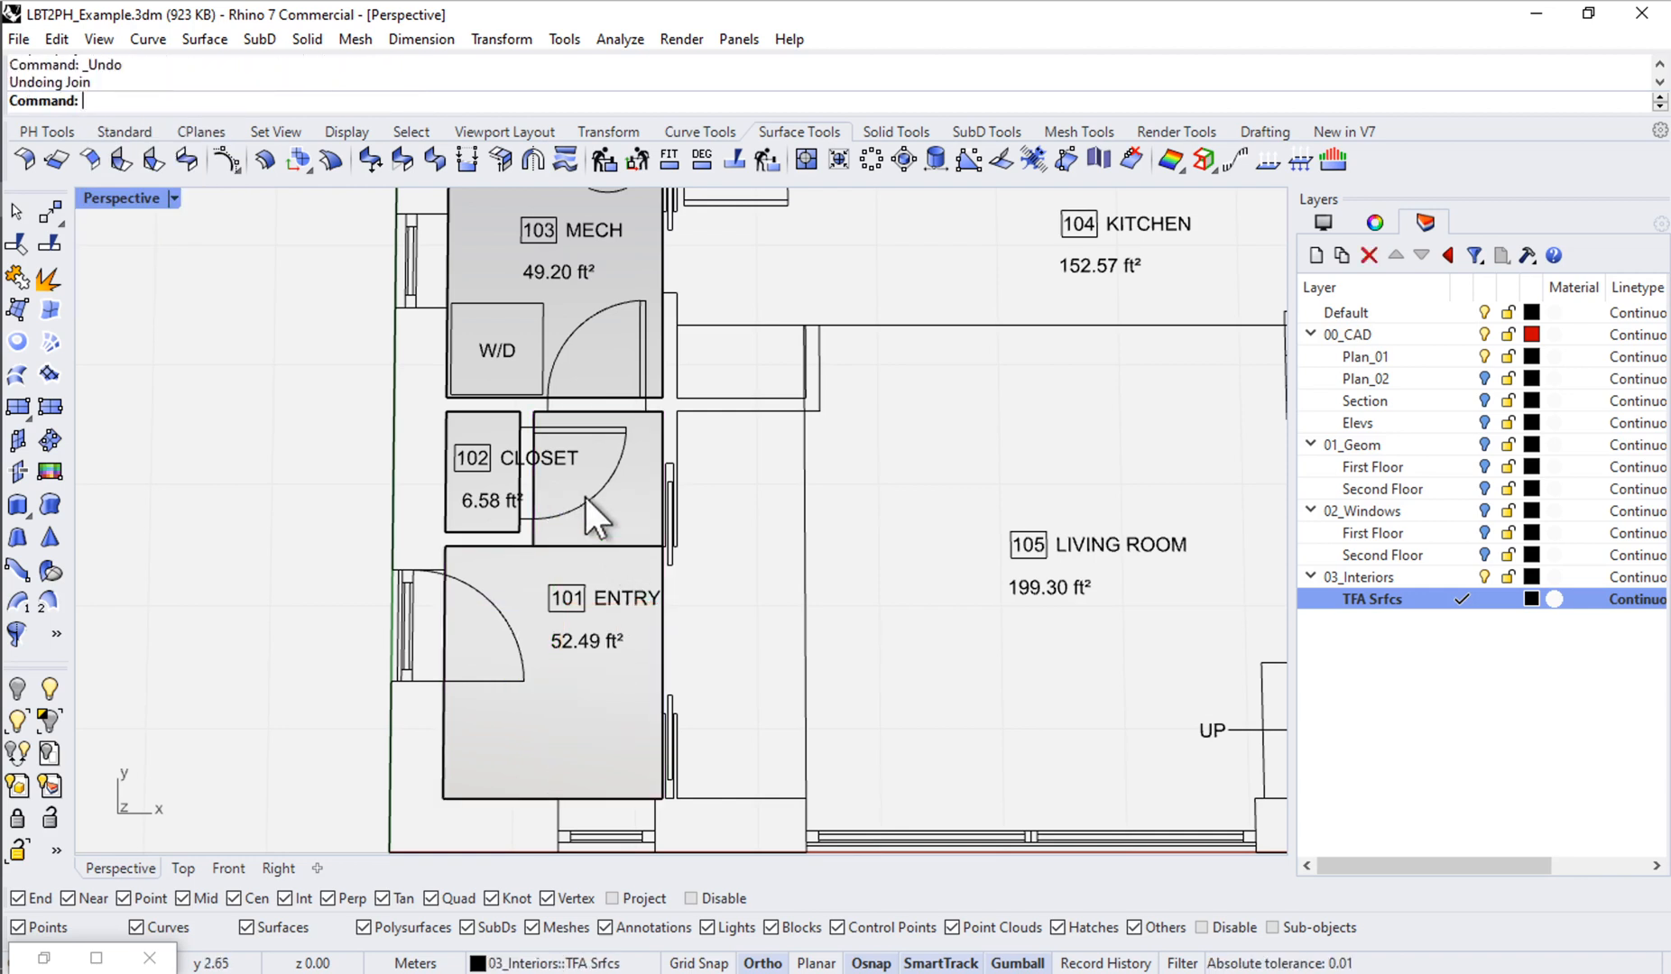
left_click(586, 498)
left_click(631, 512)
scroll(636, 595, "up", 2)
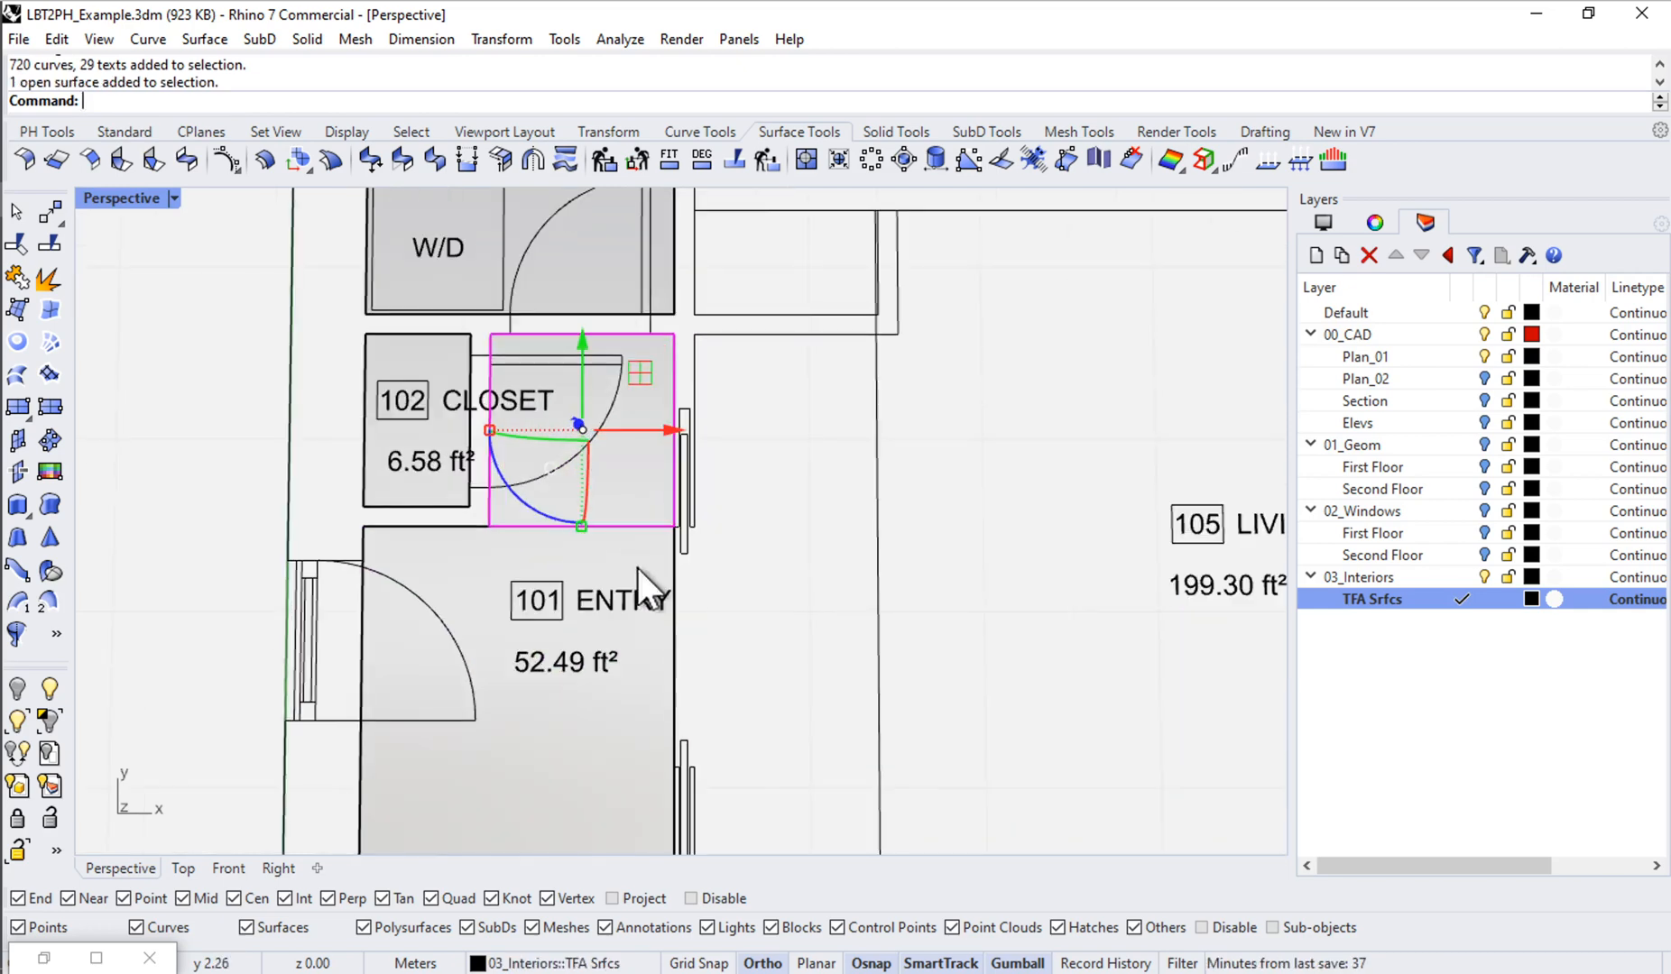
left_click(636, 566, "shift")
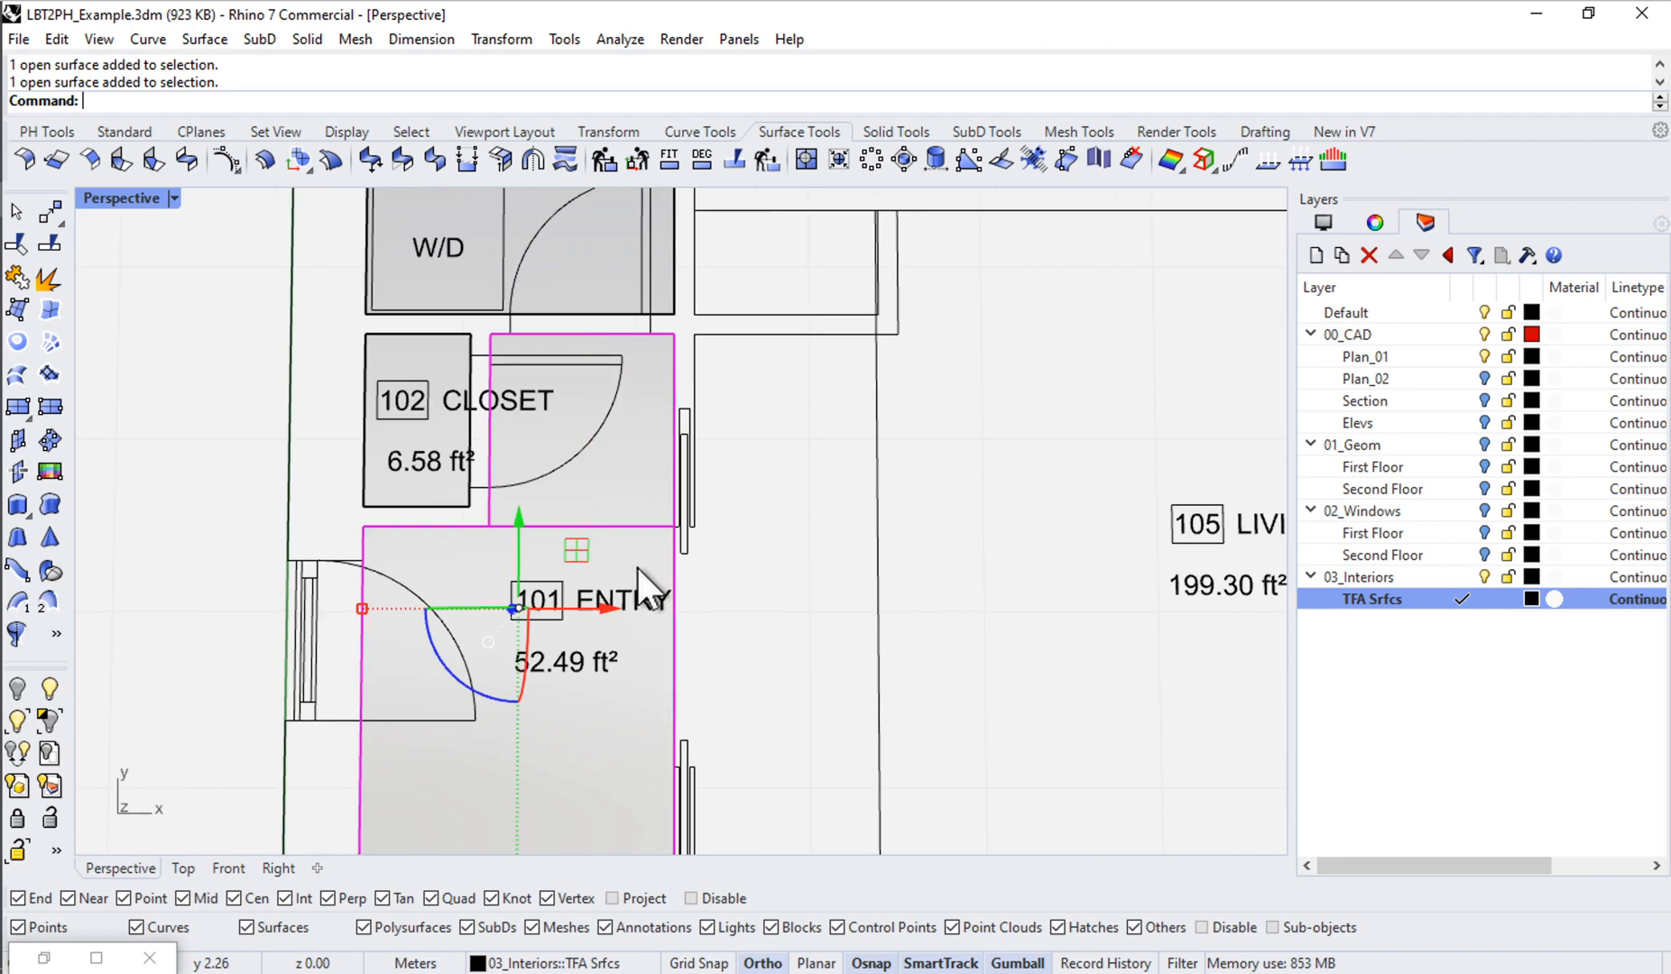
type("pu")
key("Return")
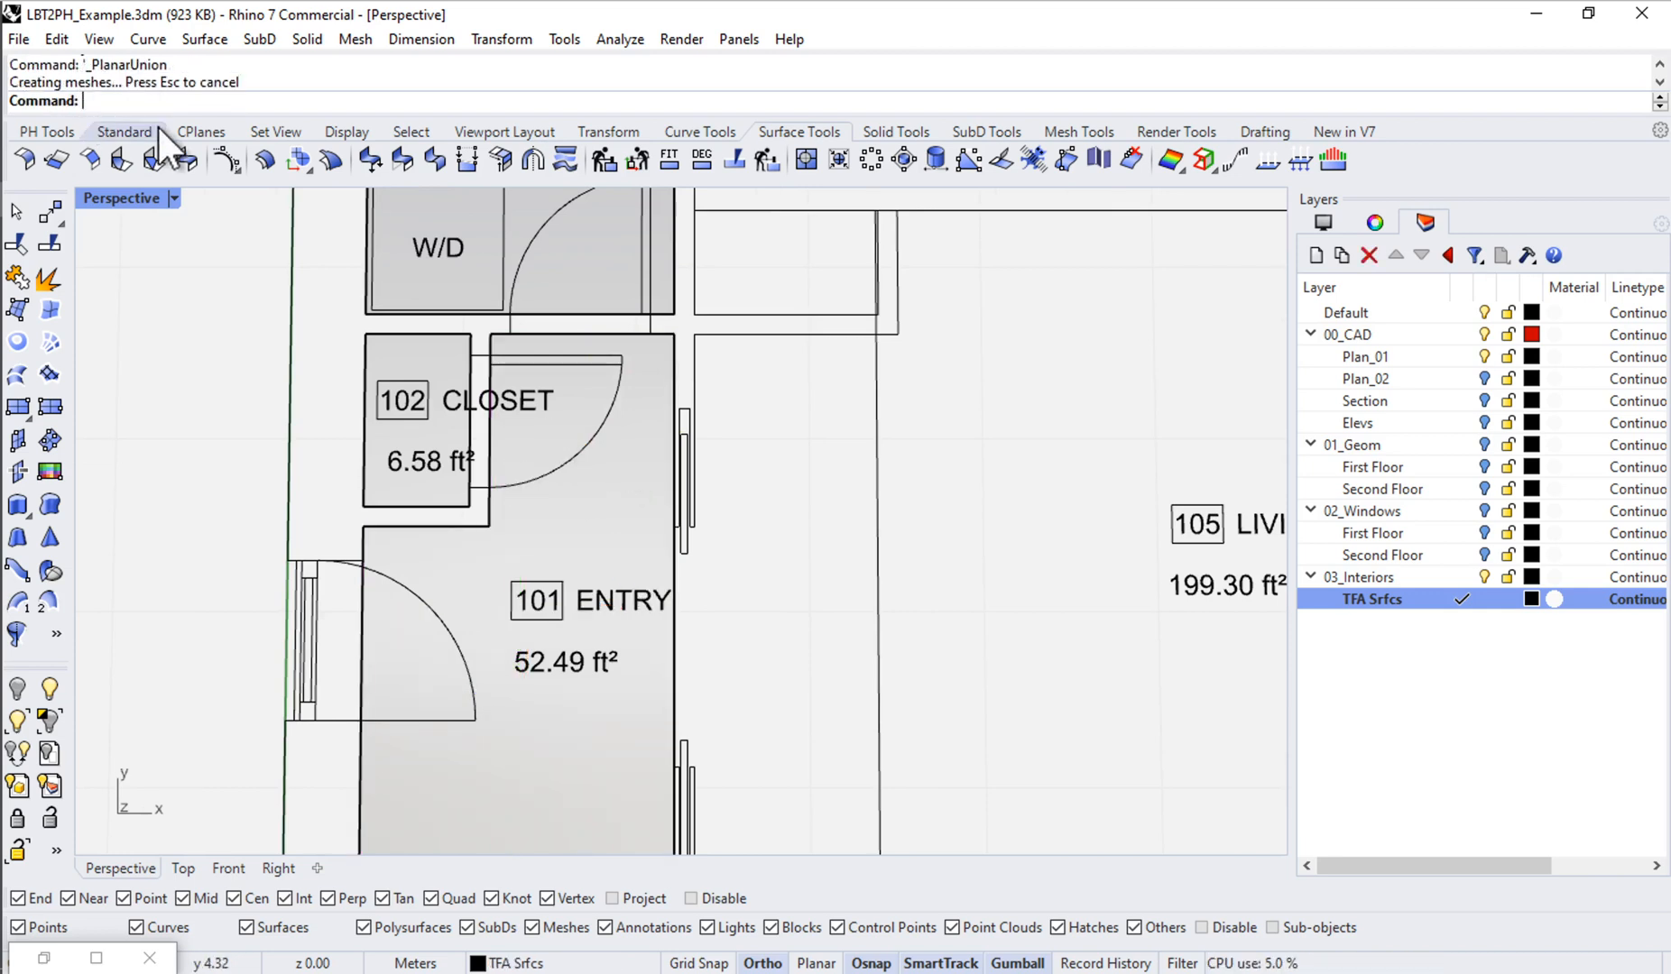
Step: Draw a Plane surface over the main rectangle of room 104 Kitchen, starting at its upper-left inner corner
mouse_move(152, 104)
left_mouse_down()
mouse_move(159, 142)
mouse_move(117, 126)
mouse_move(115, 99)
left_mouse_up()
scroll(501, 469, "down", 3)
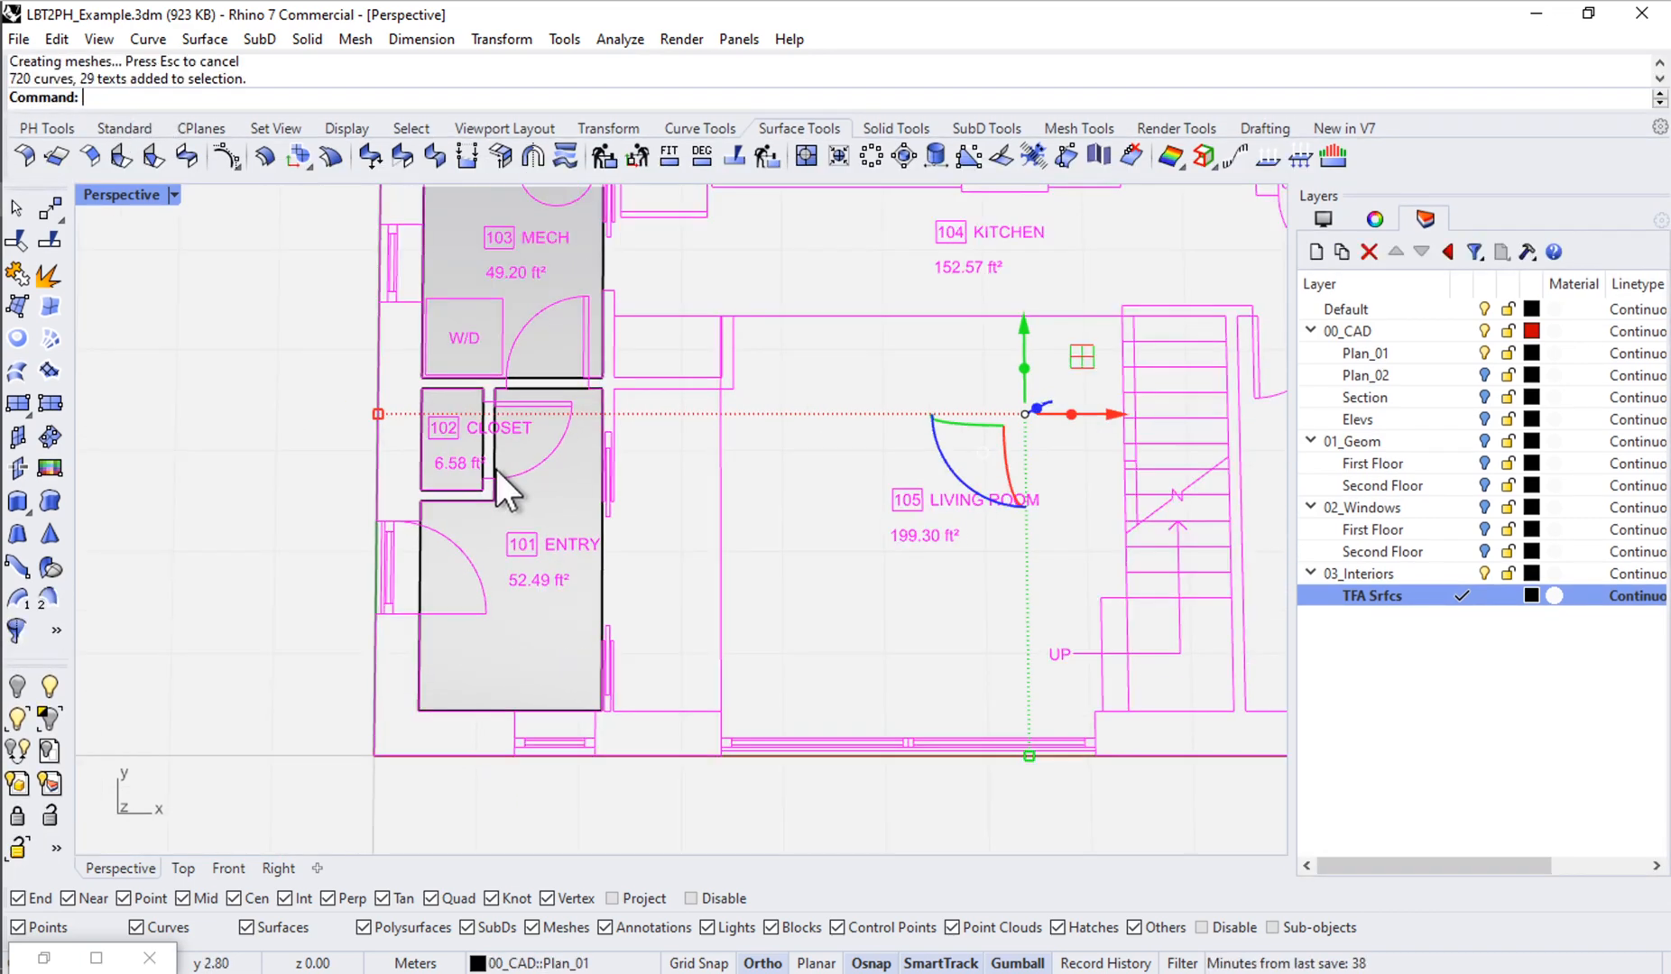
right_click_drag(739, 480, 332, 568, "shift")
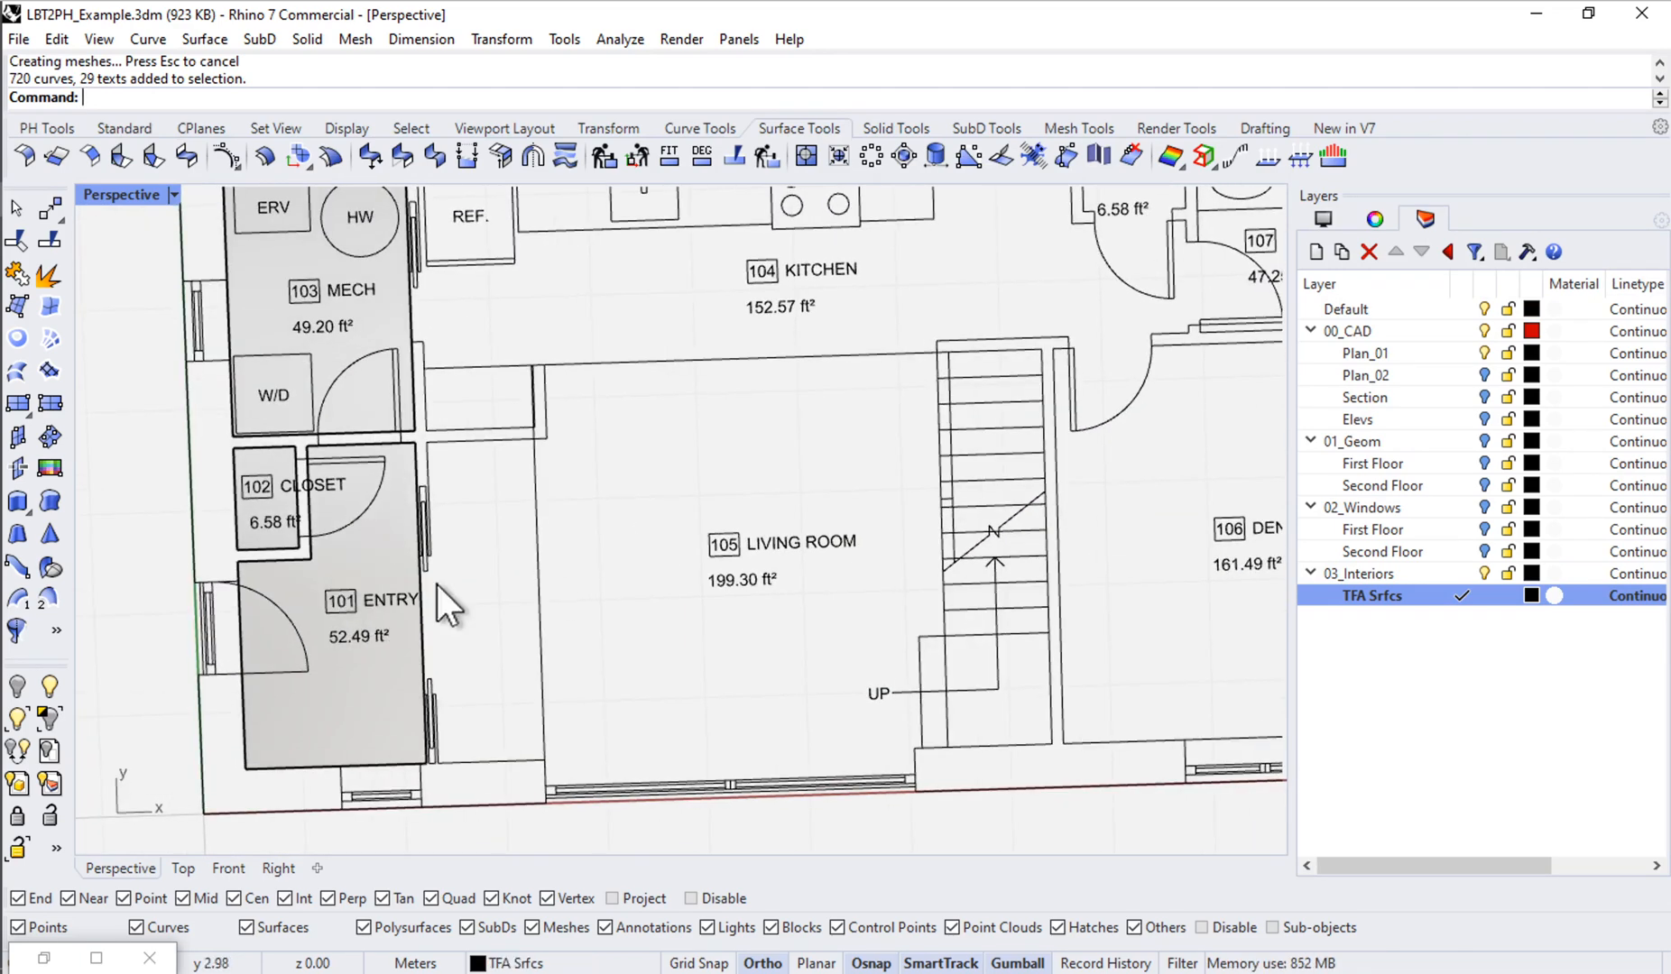
right_click_drag(651, 564, 659, 515, "shift")
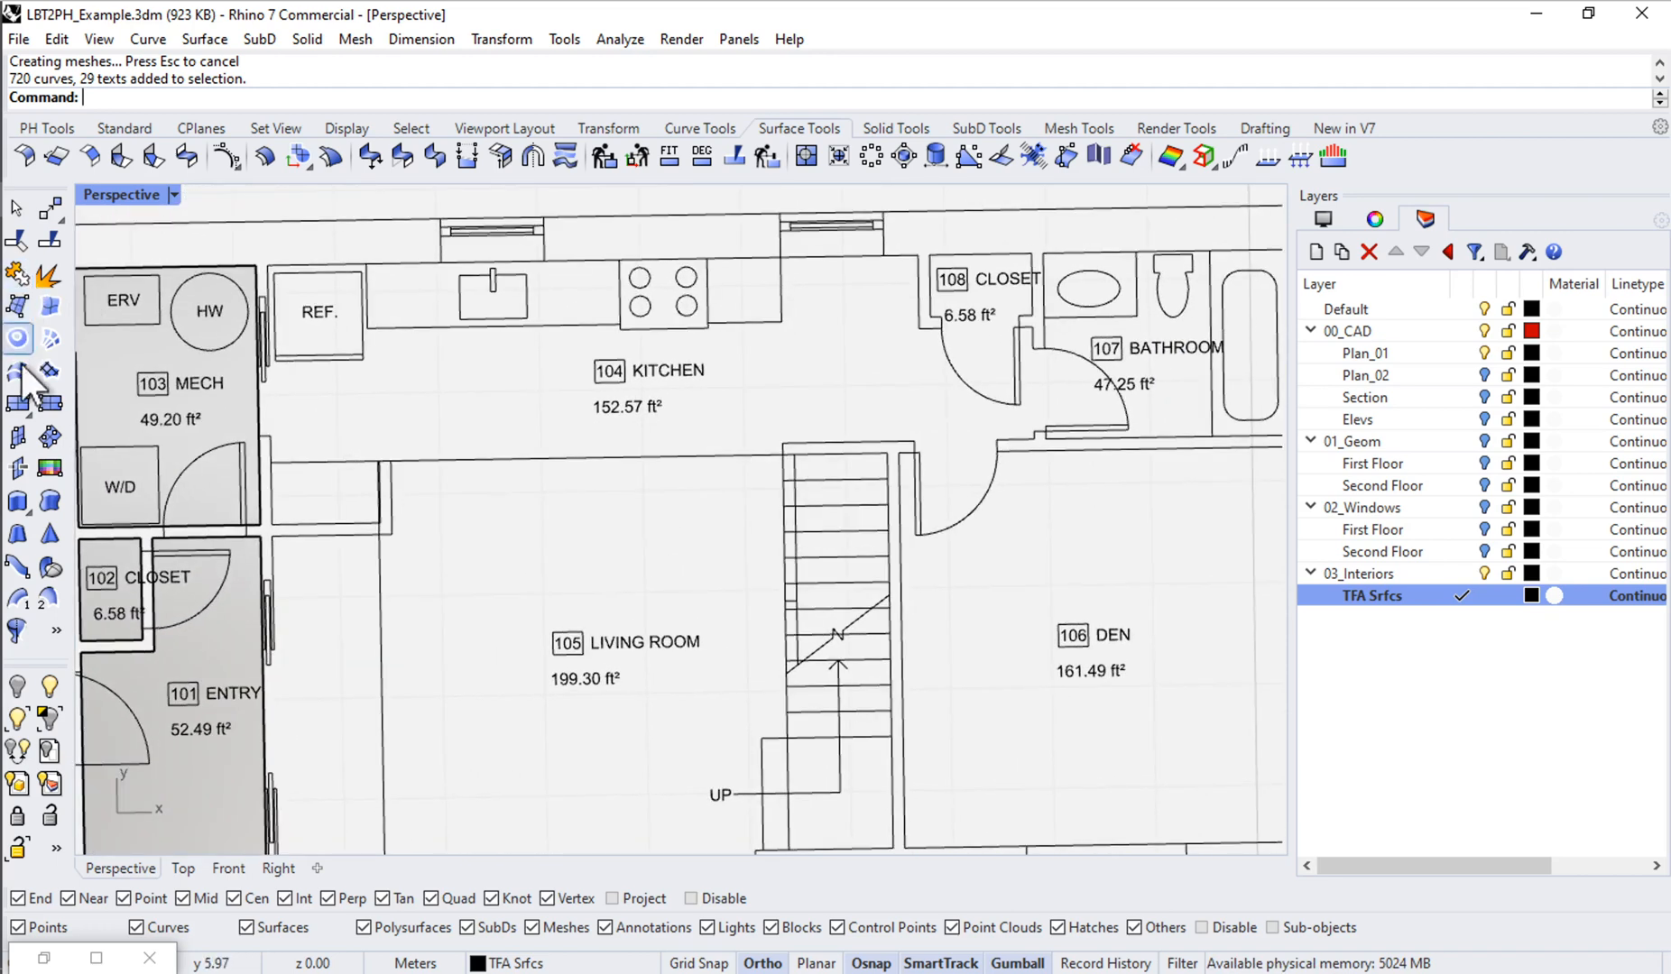
left_click(269, 265)
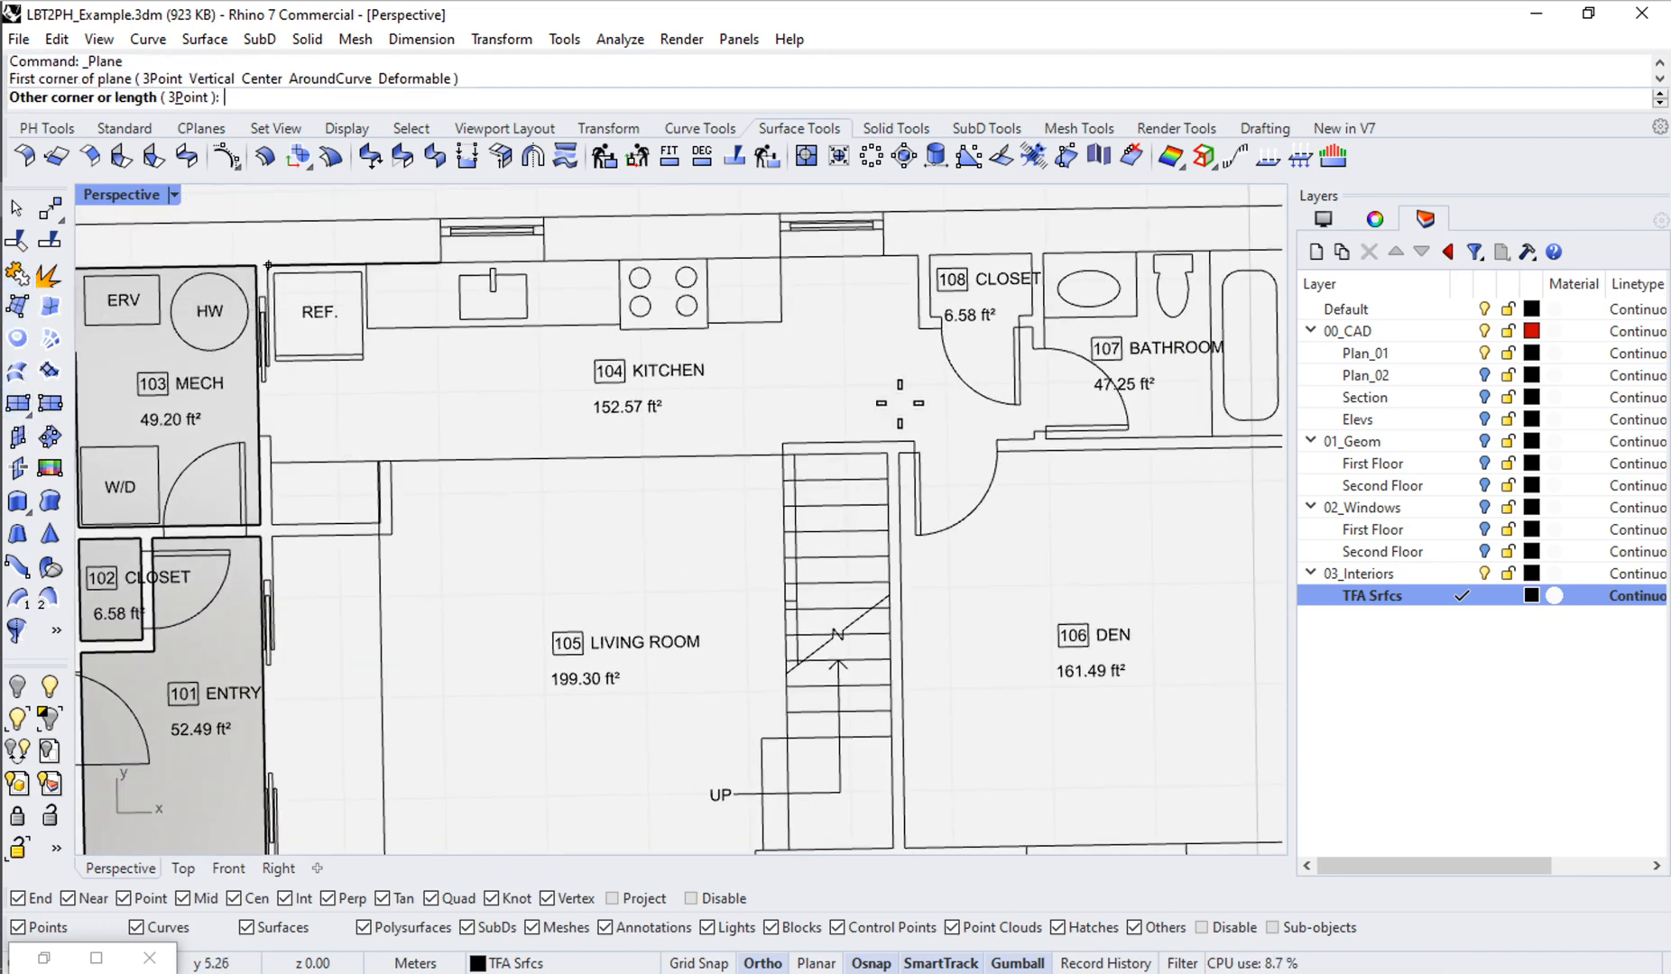
Step: Draw a Plane surface over the recess below the kitchen's left end, from the kitchen surface's lower-left corner to the recess's lower-right corner
key("Return")
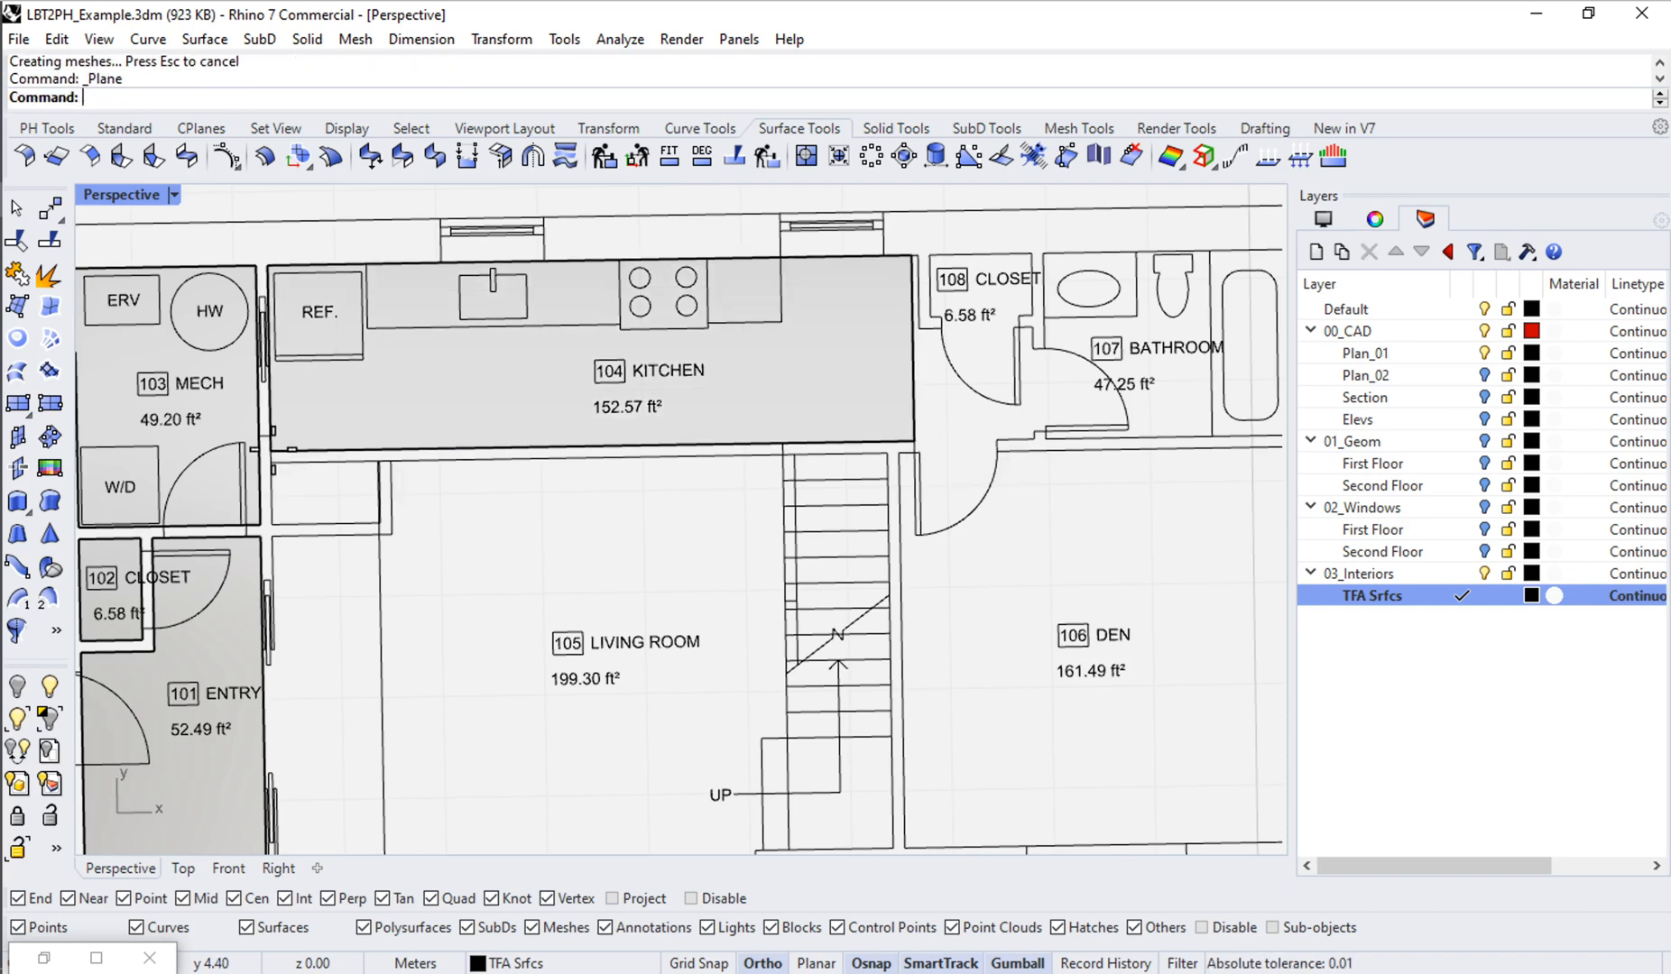
left_click(270, 450)
scroll(376, 521, "up", 8)
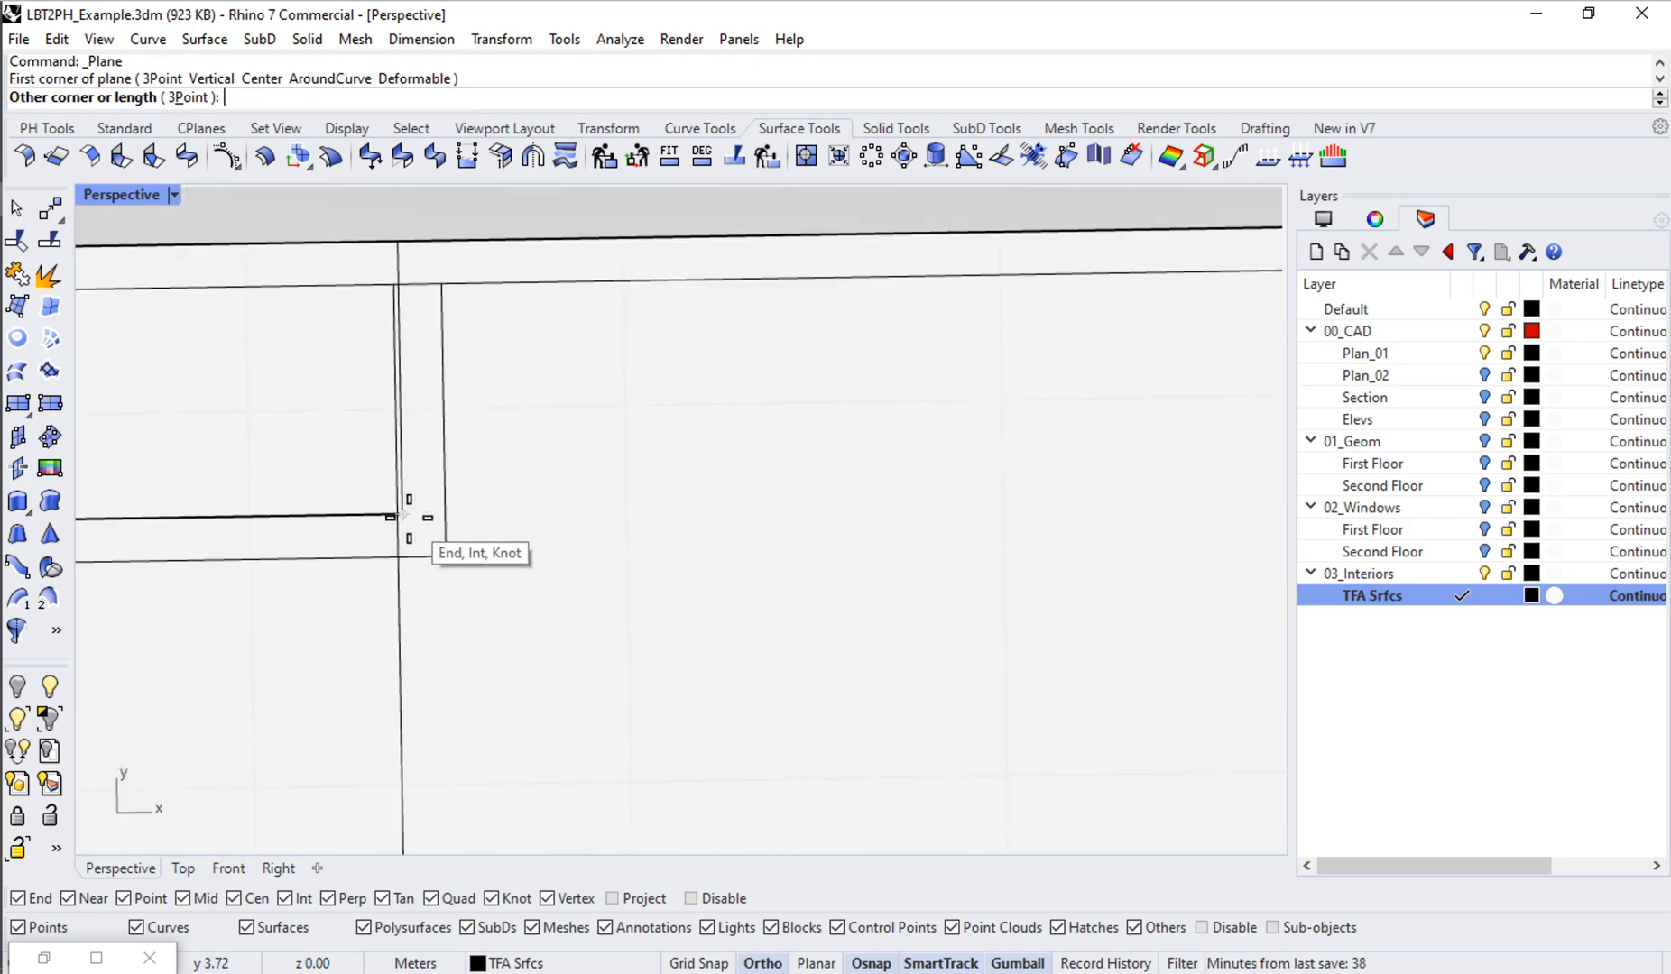
left_click(397, 516)
scroll(384, 479, "down", 6)
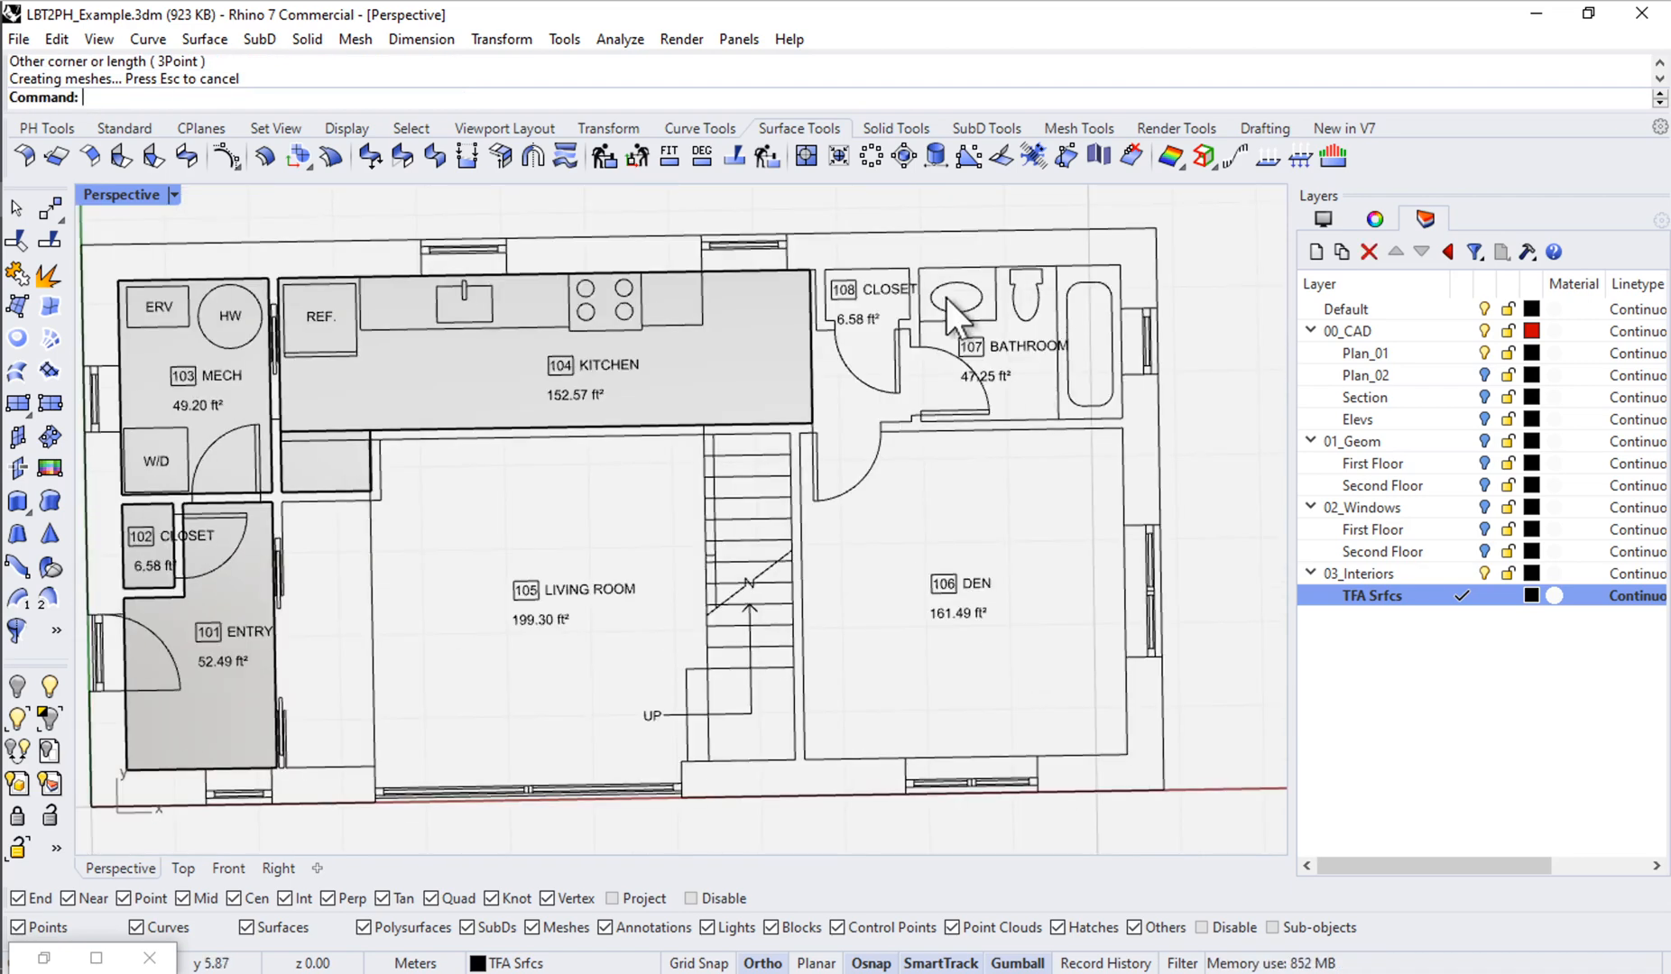
Step: Draw a narrow Plane strip filling the gap between the kitchen surface's right edge and the wall of closet 108
scroll(869, 305, "up", 6)
key("Return")
scroll(709, 249, "down", 4)
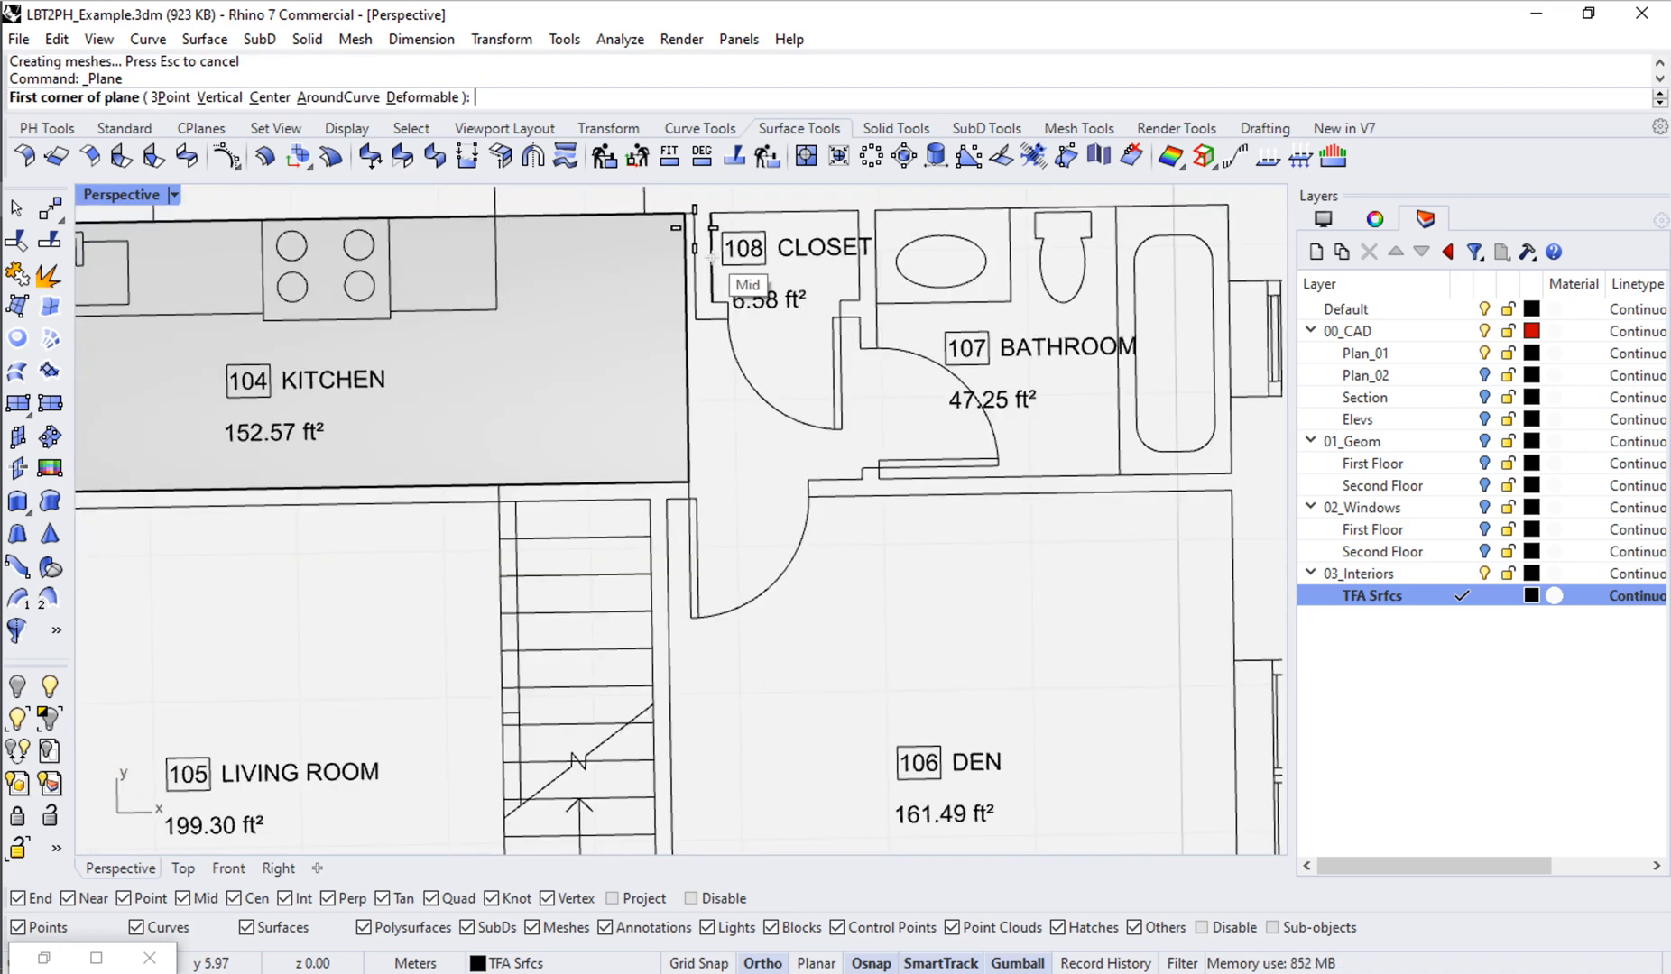
left_click(694, 214)
left_click(688, 481)
Step: Draw a Plane surface over the hall area below closet 108, from the closet's outer lower-left corner to the bathroom-side lower corner
right_click(701, 328)
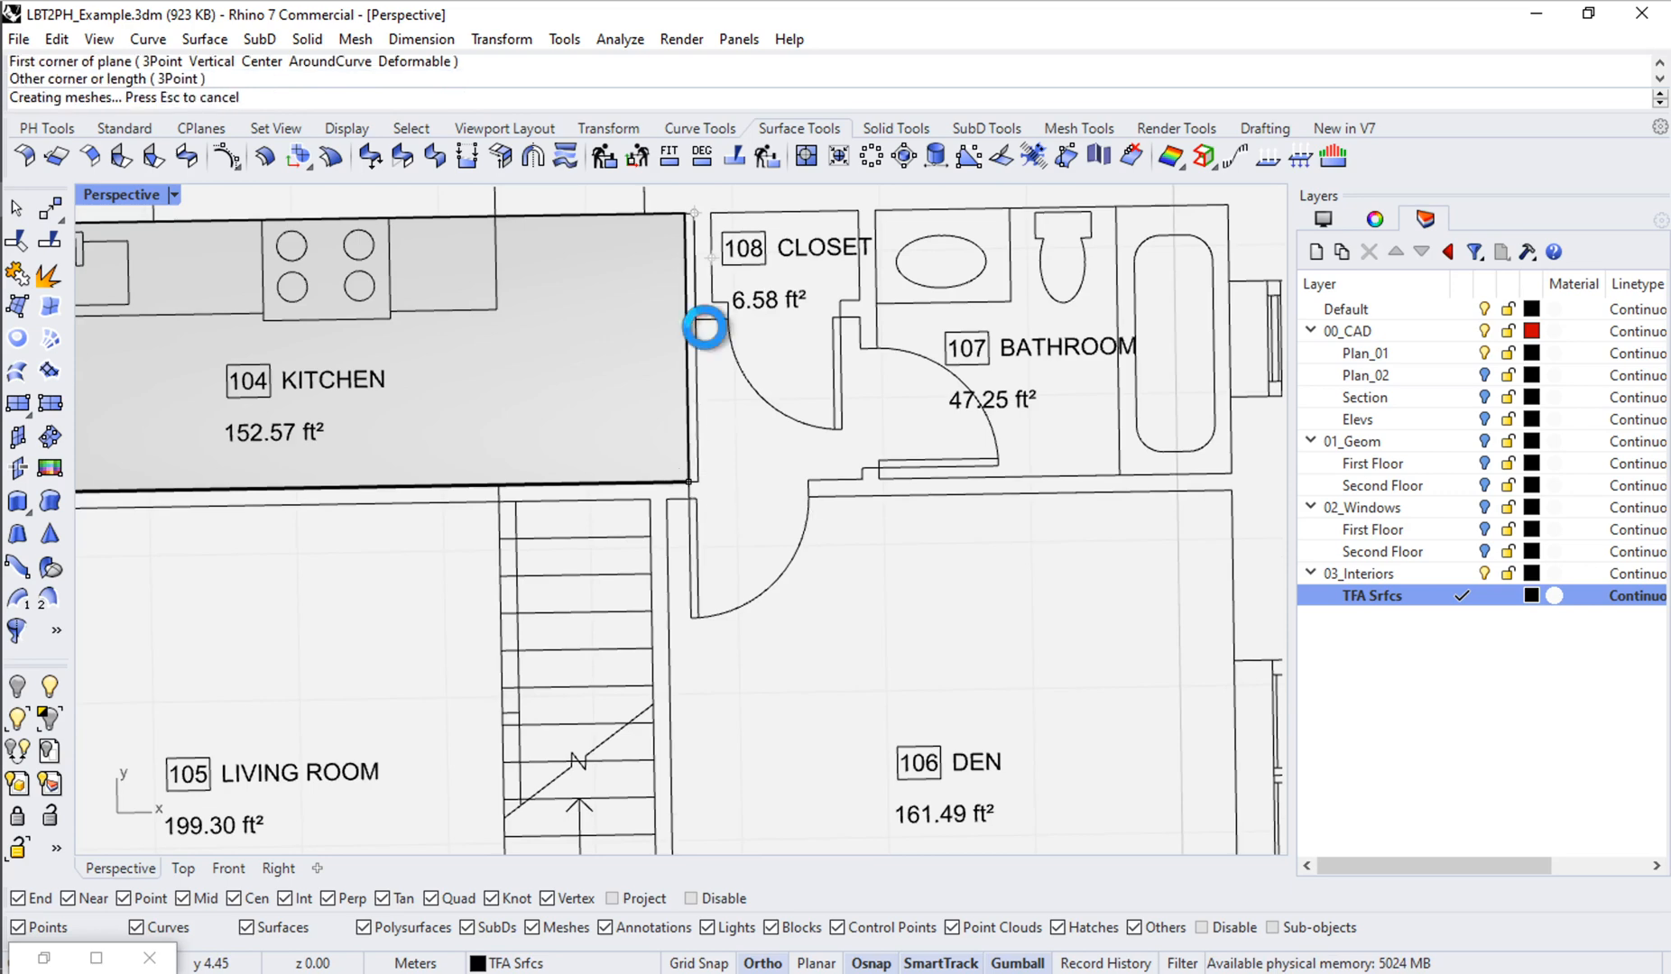
left_click(696, 319)
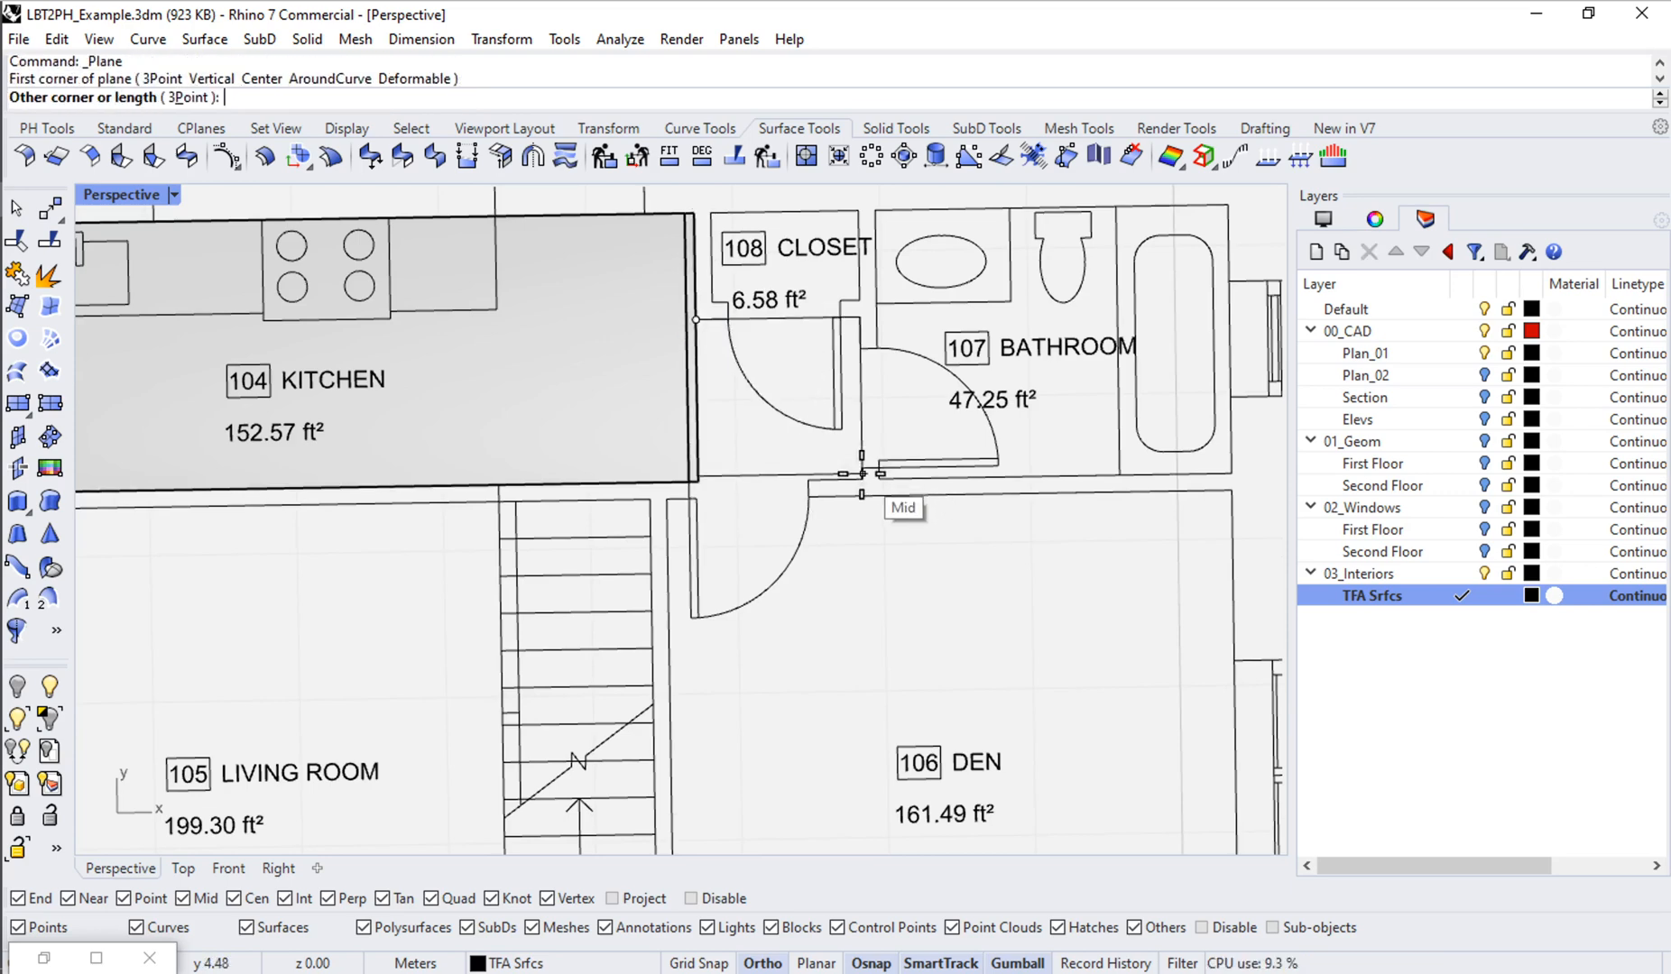
left_click(863, 479)
Step: Merge the main kitchen, recess, gap strip and hall surfaces of room 104 into one surface with PlanarUnion
left_click(726, 430)
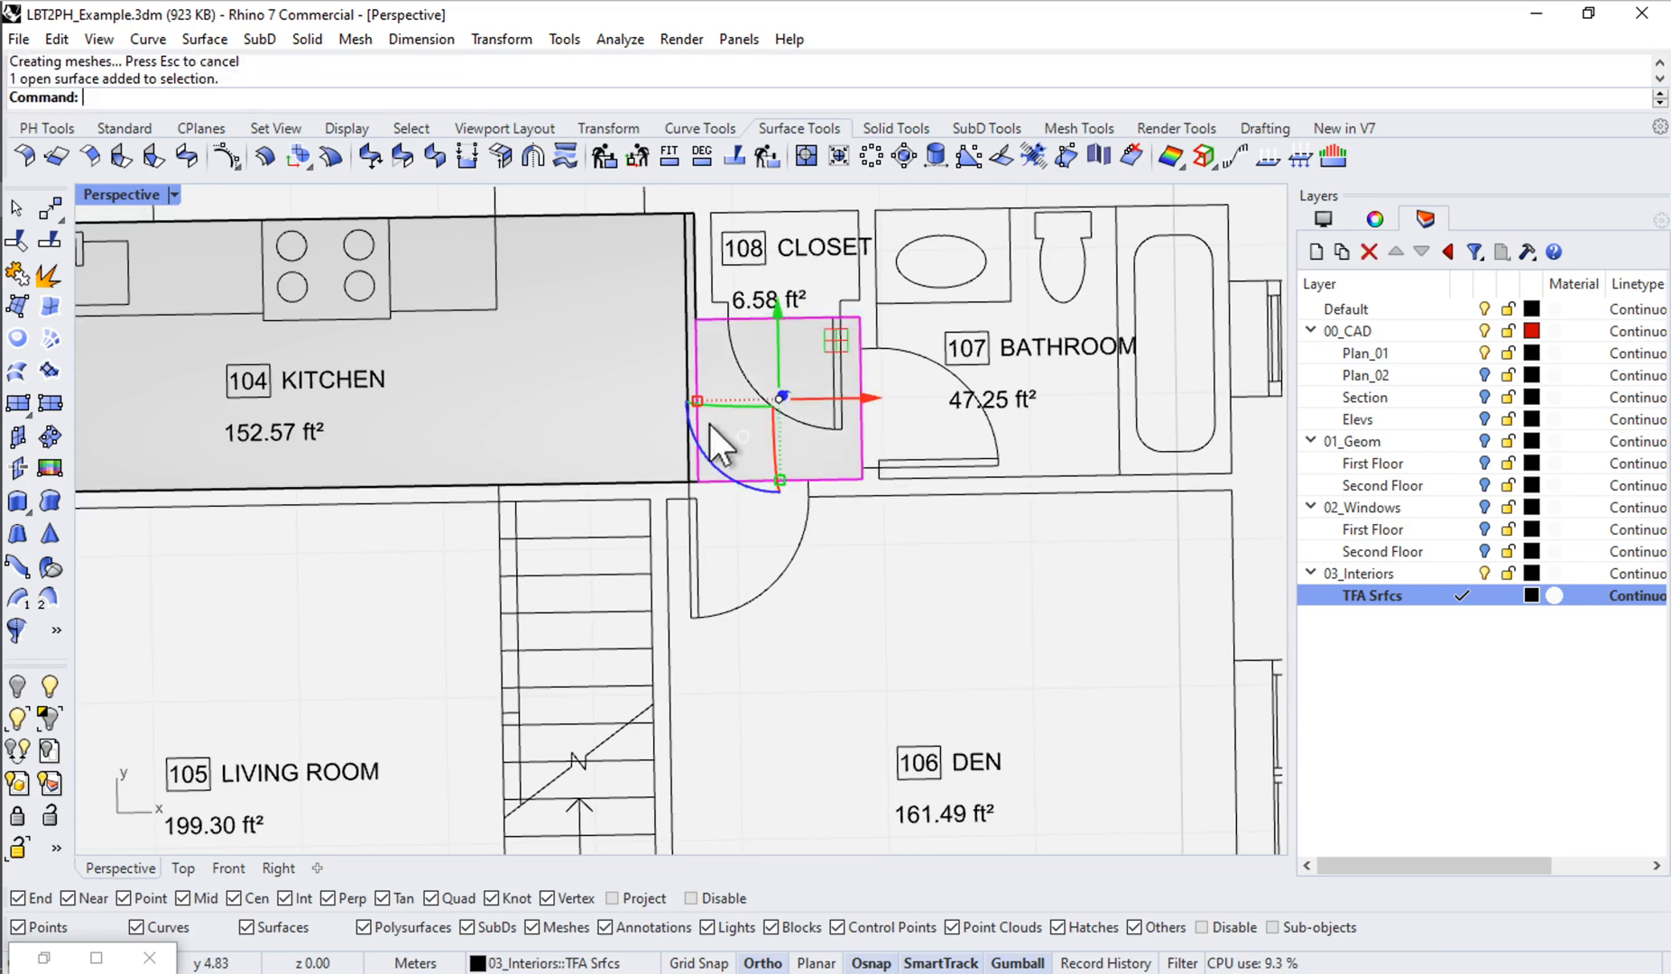
scroll(695, 388, "up", 3)
left_click(680, 348, "shift")
left_click(600, 384, "shift")
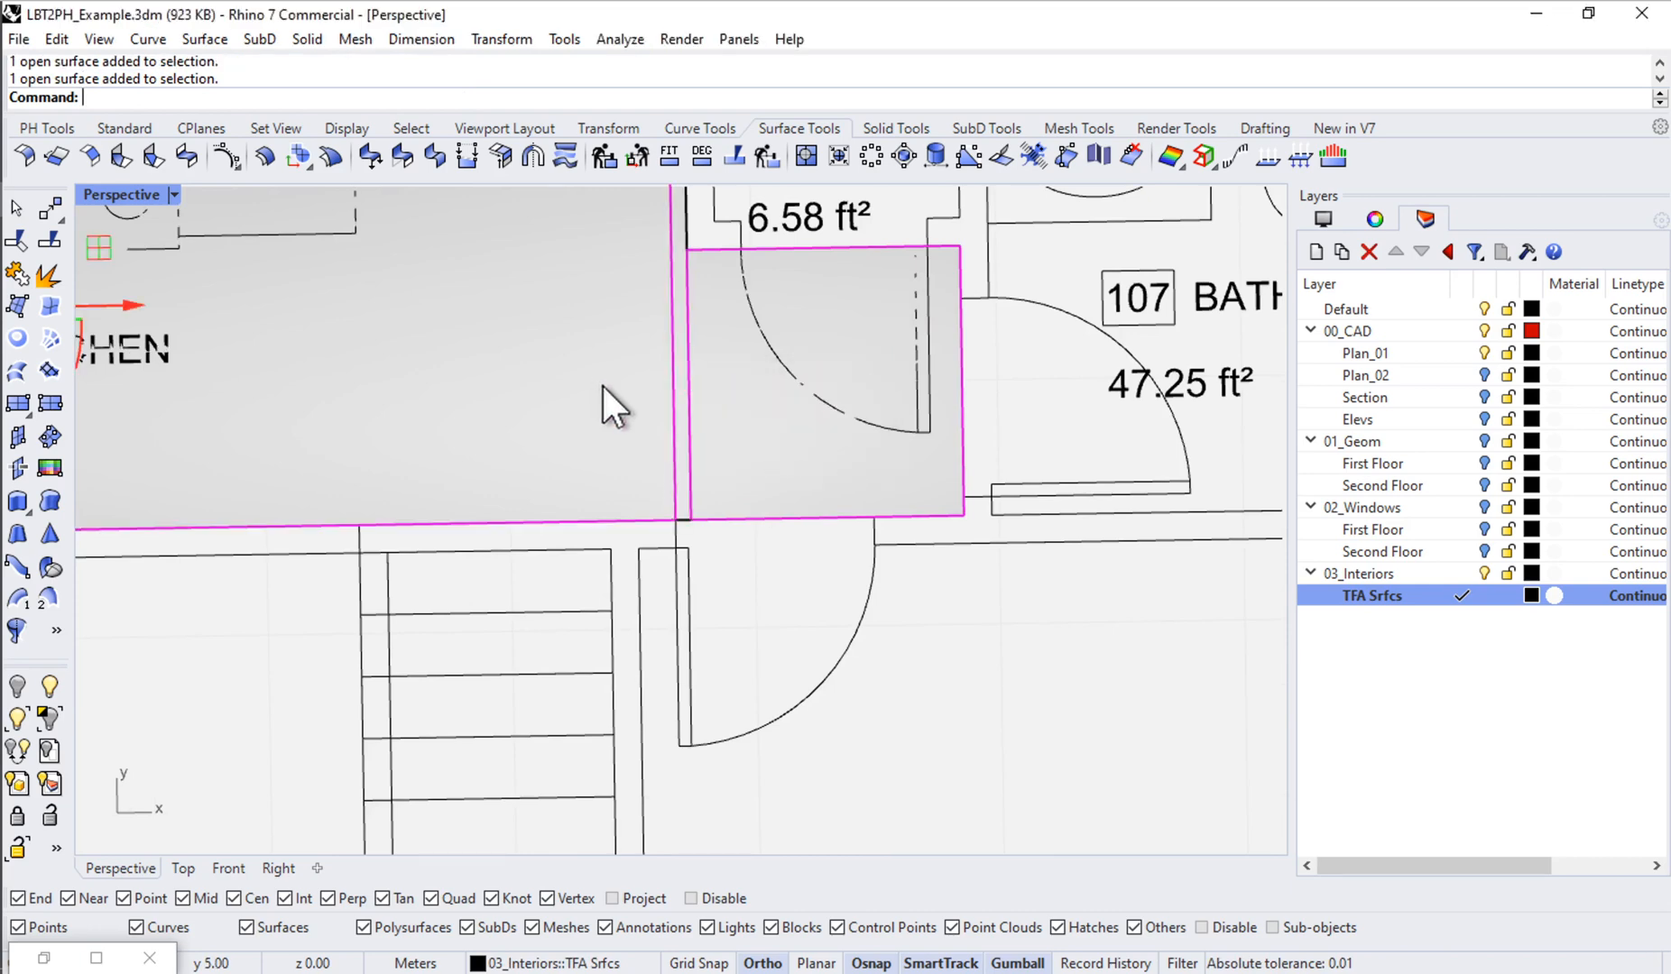
scroll(603, 385, "down", 6)
scroll(651, 245, "up", 6)
scroll(632, 346, "up", 3)
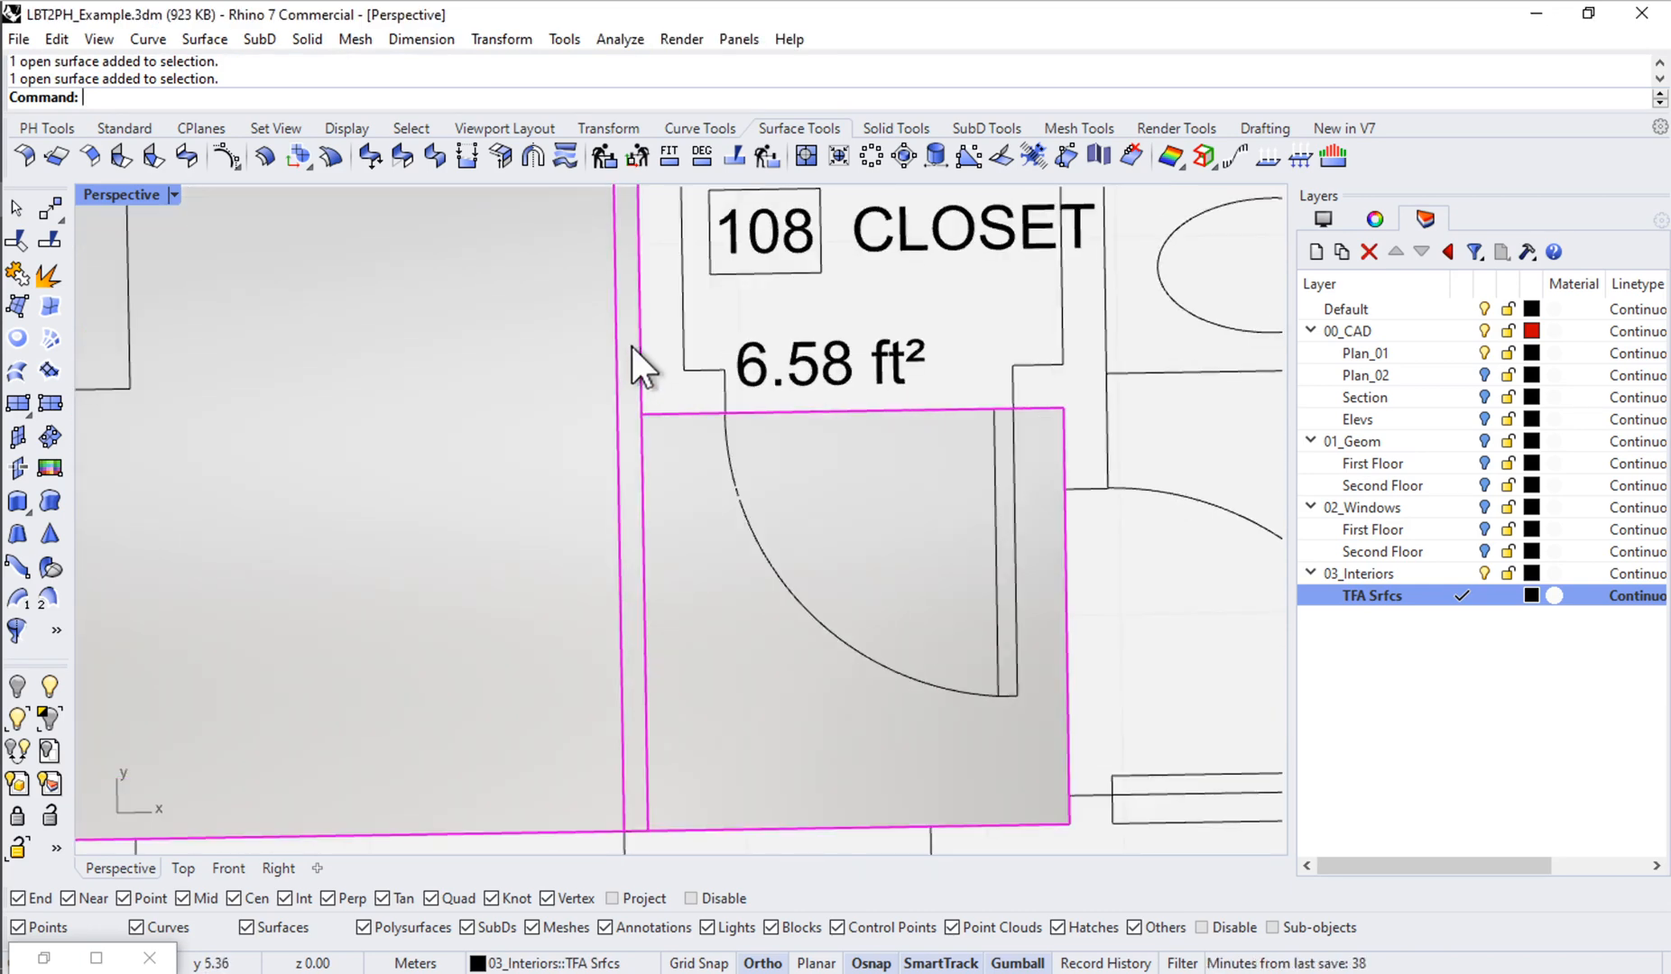
scroll(632, 346, "down", 6)
right_click_drag(167, 519, 951, 478, "shift")
scroll(952, 478, "down", 2)
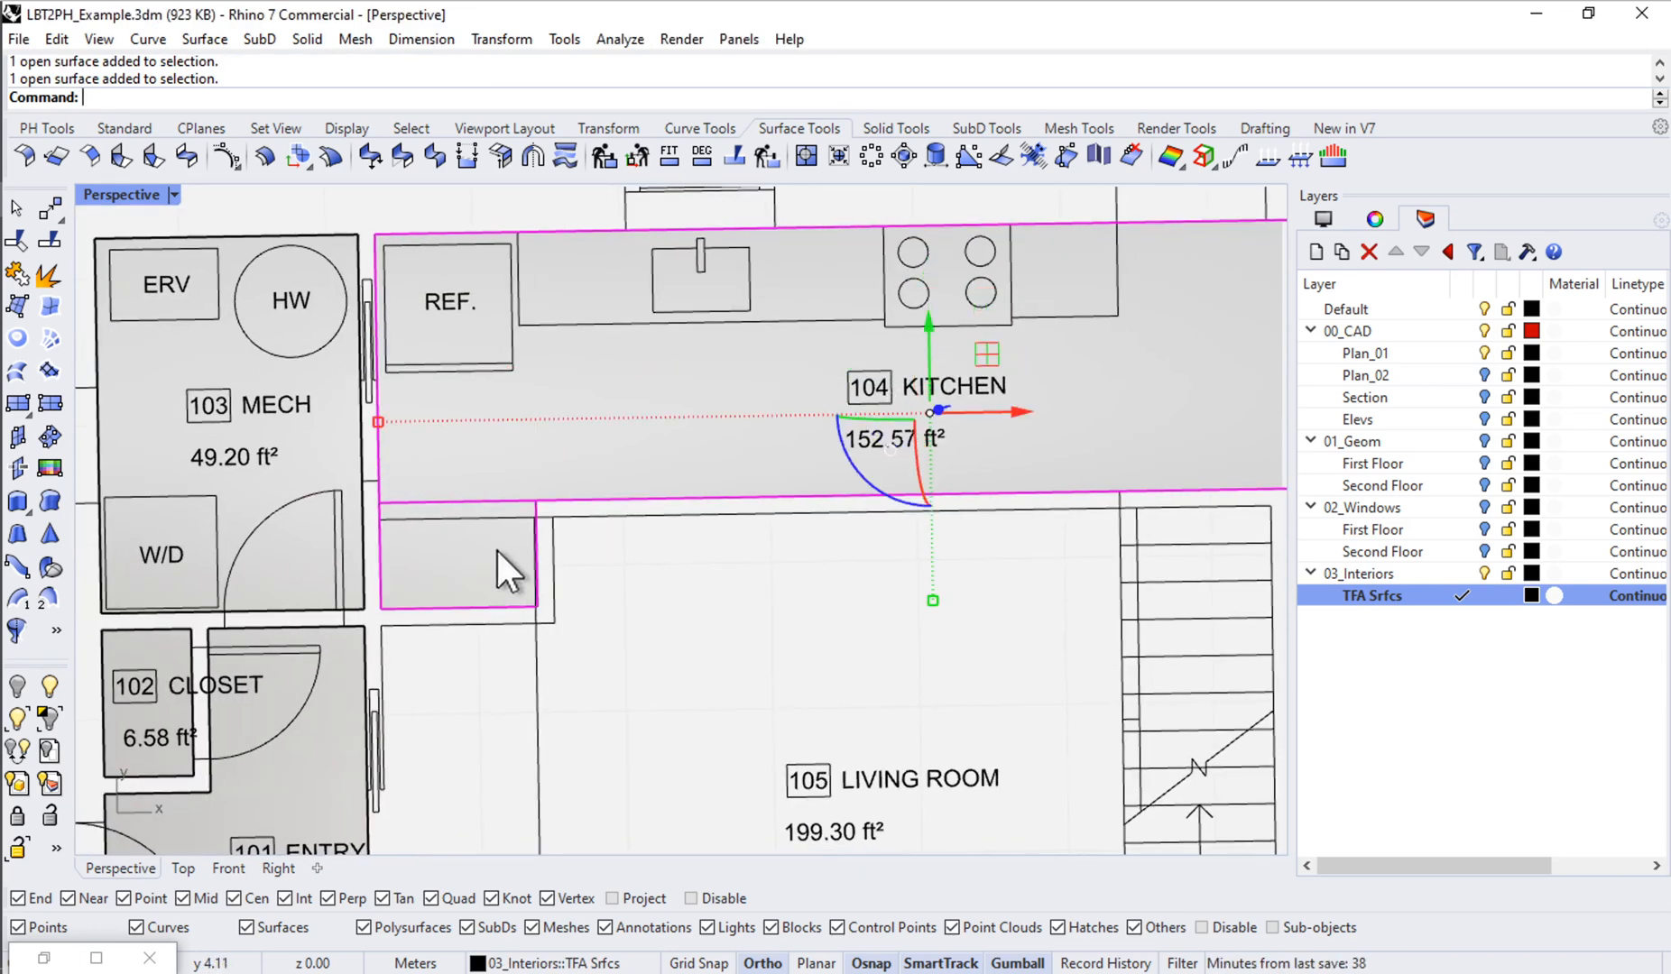
scroll(497, 551, "down", 3)
scroll(495, 549, "up", 2)
type("Join")
key("Return")
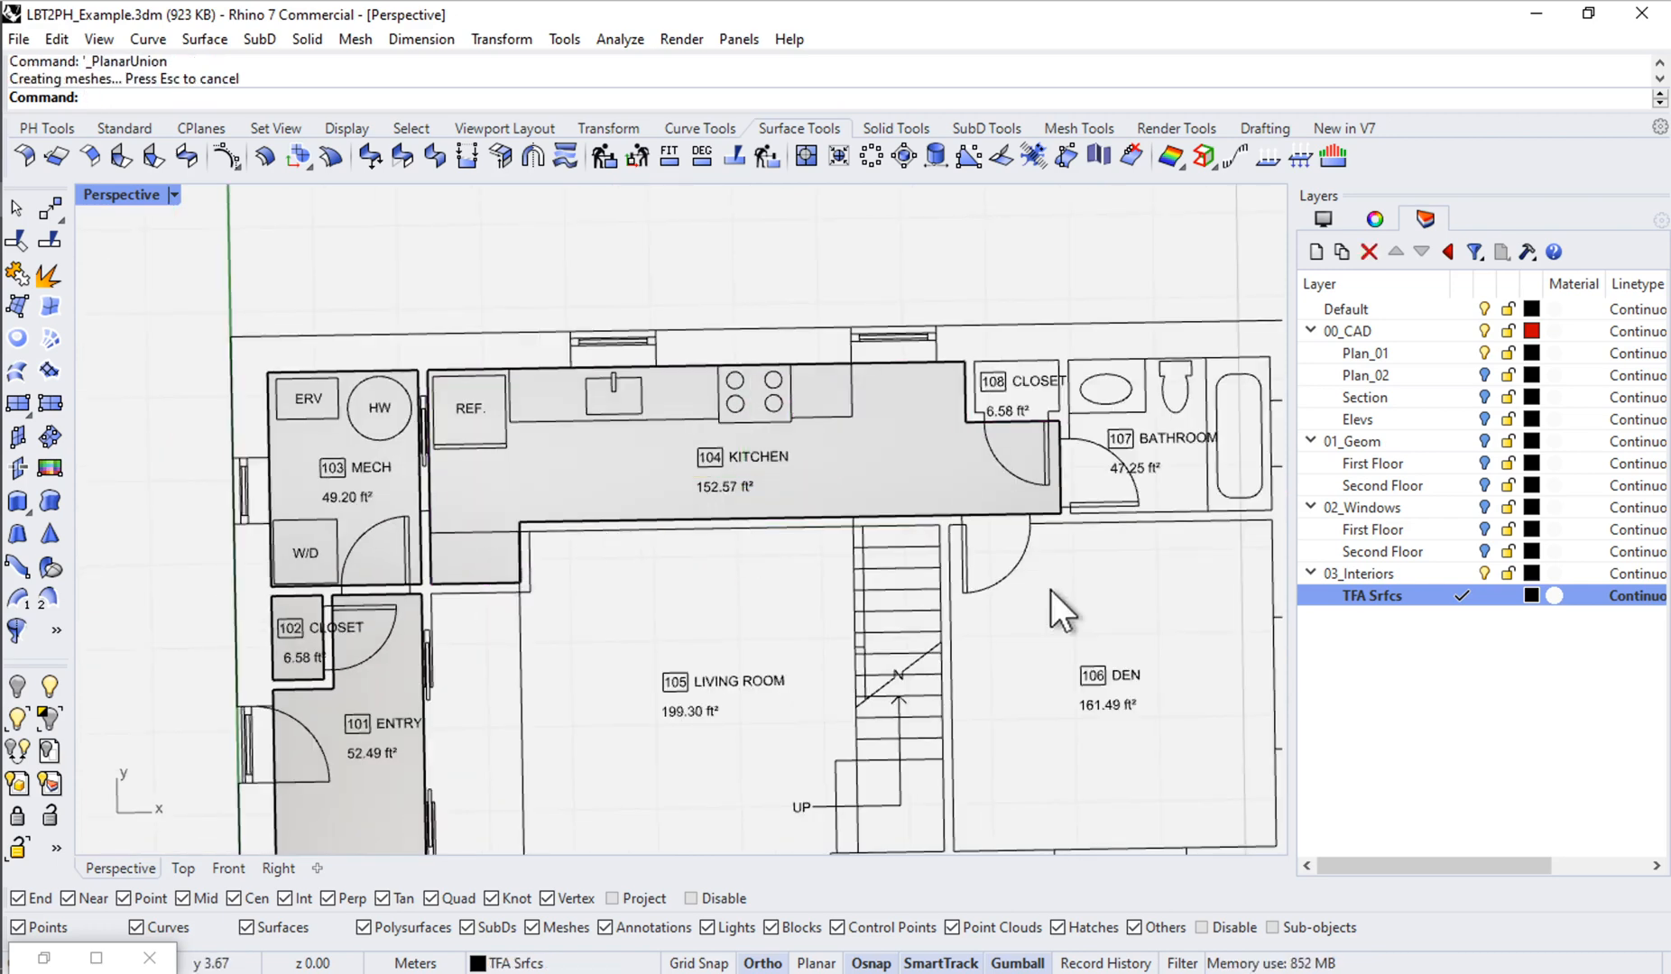
Step: Draw a Plane surface over closet 108, from its upper-left inner corner to its lower-right inner corner
right_click_drag(1049, 589, 1050, 567)
right_click_drag(1052, 568, 802, 417, "shift")
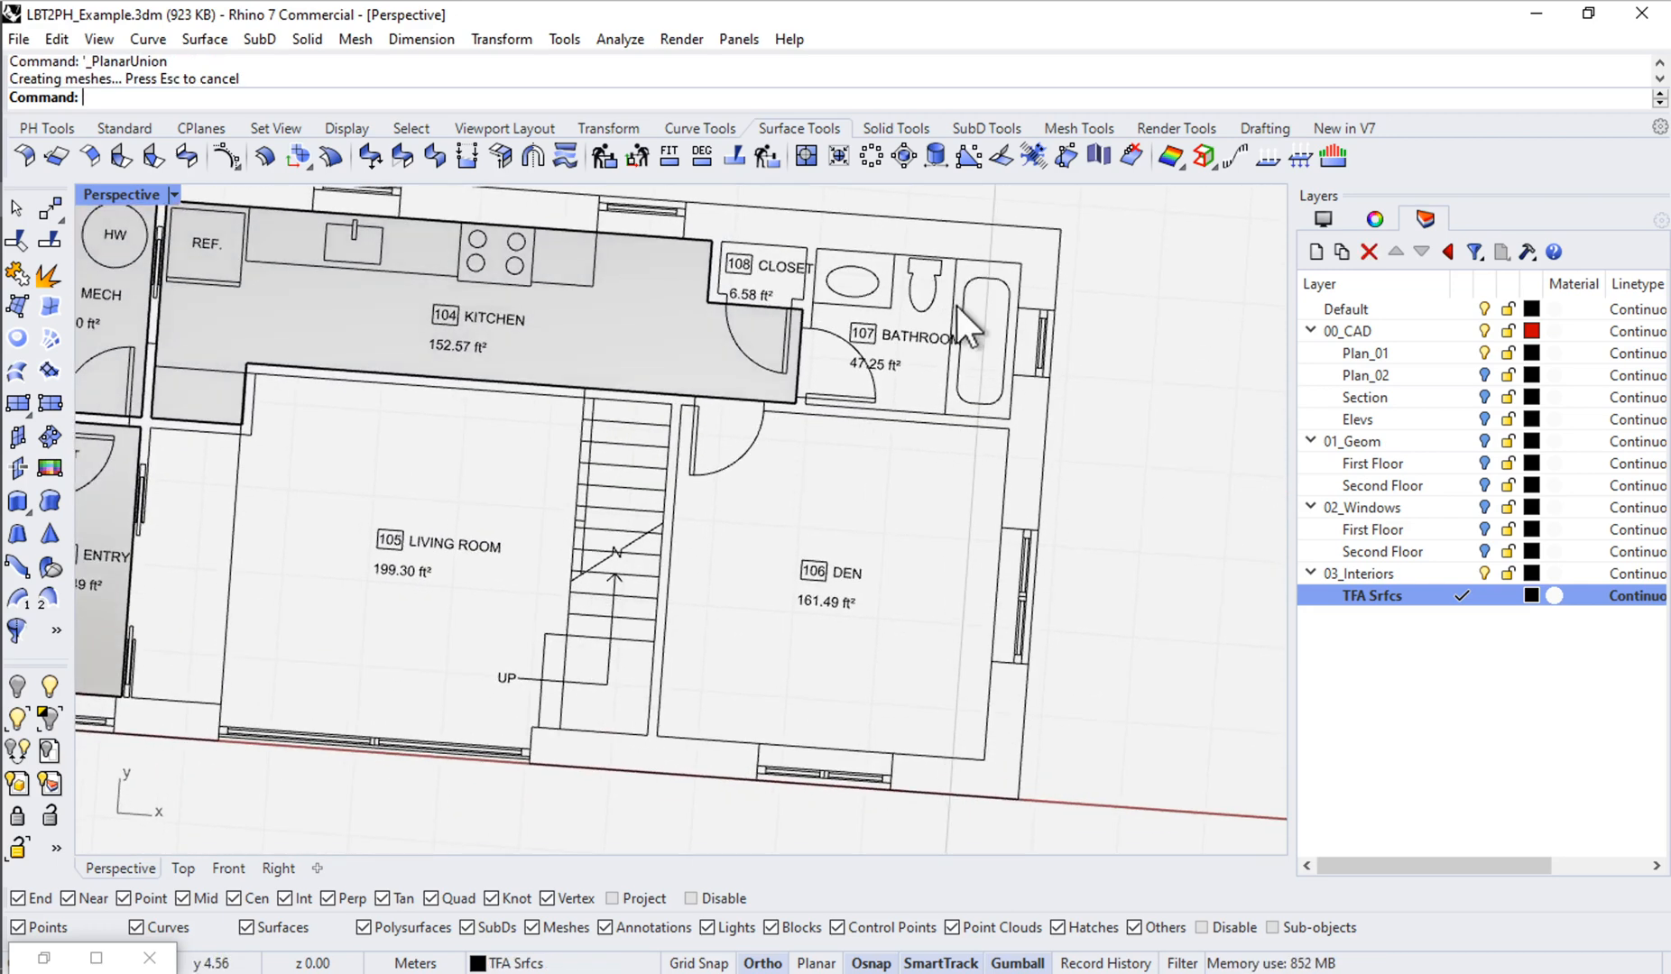
scroll(957, 306, "up", 4)
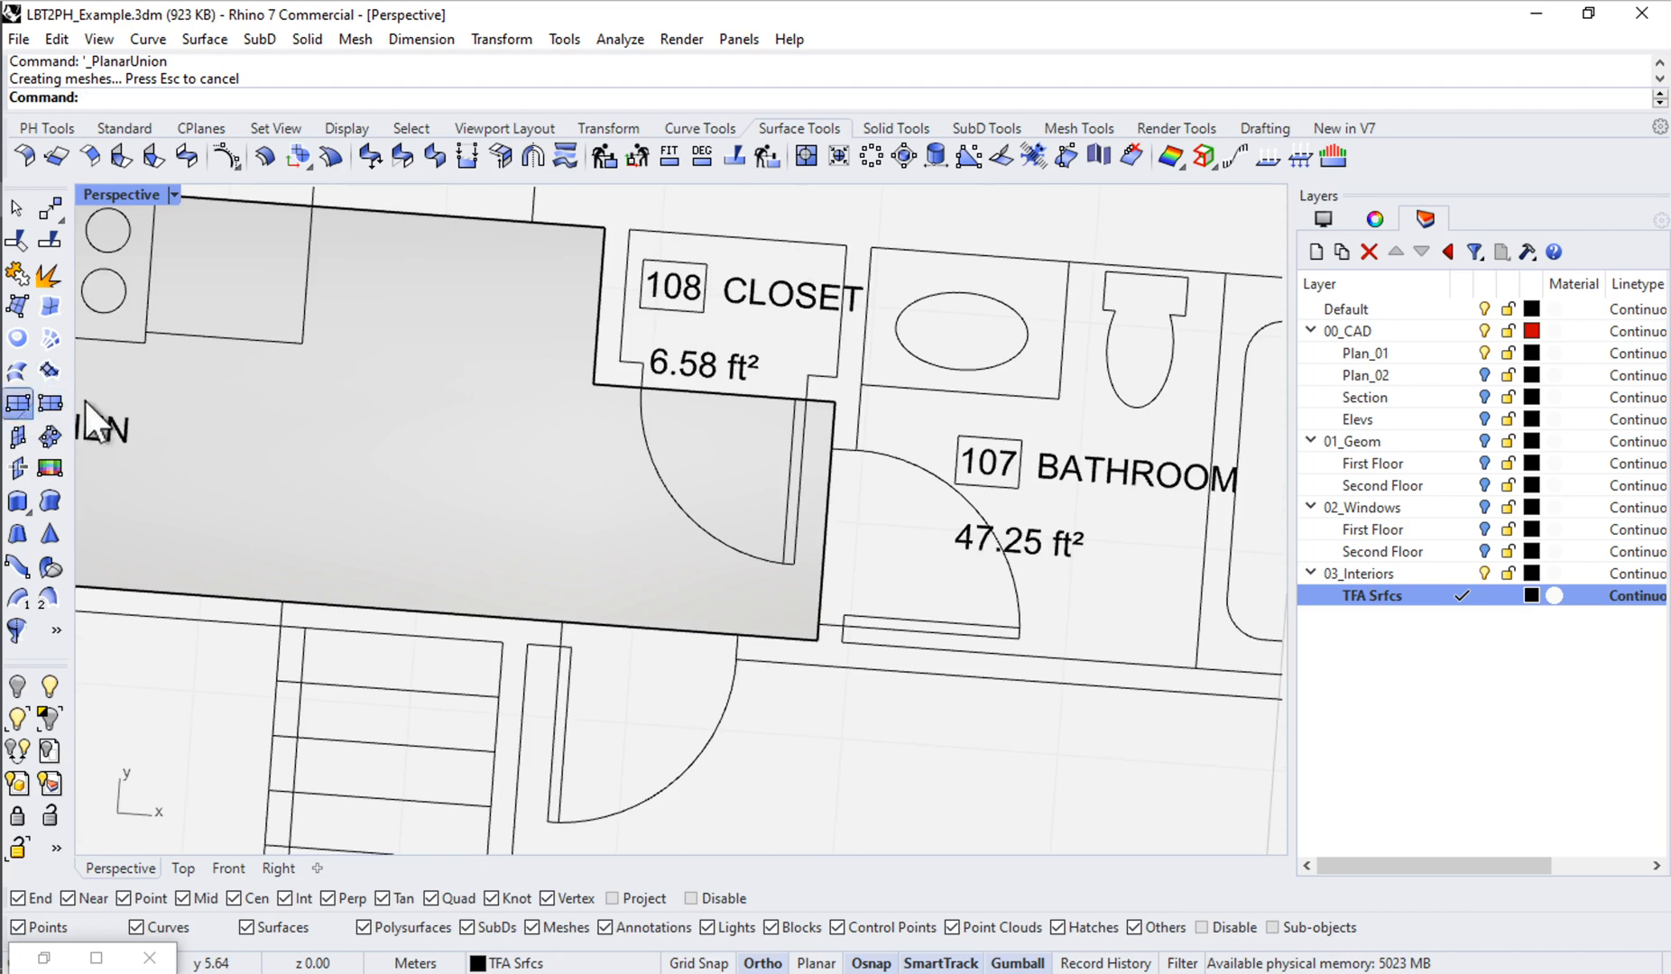
left_click(18, 403)
left_click(630, 229)
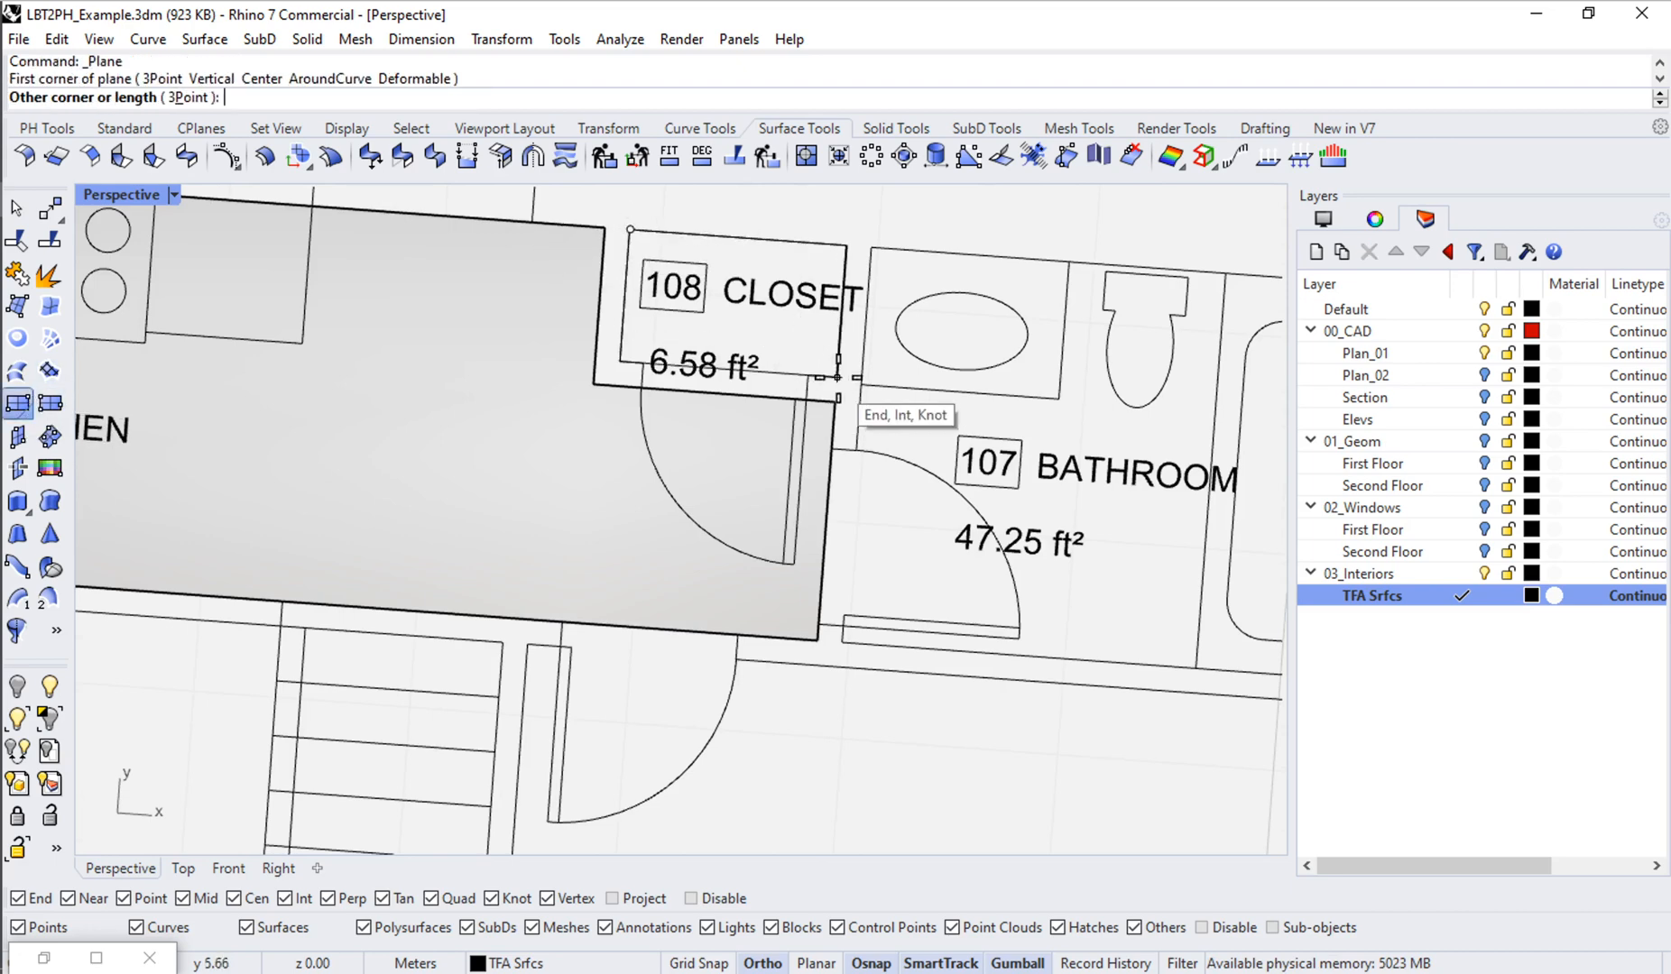
left_click(838, 377)
Step: Draw a Plane surface over room 107 Bathroom, from its upper-left inner corner to the lower-right corner beside the tub
right_click_drag(851, 421, 660, 399, "shift")
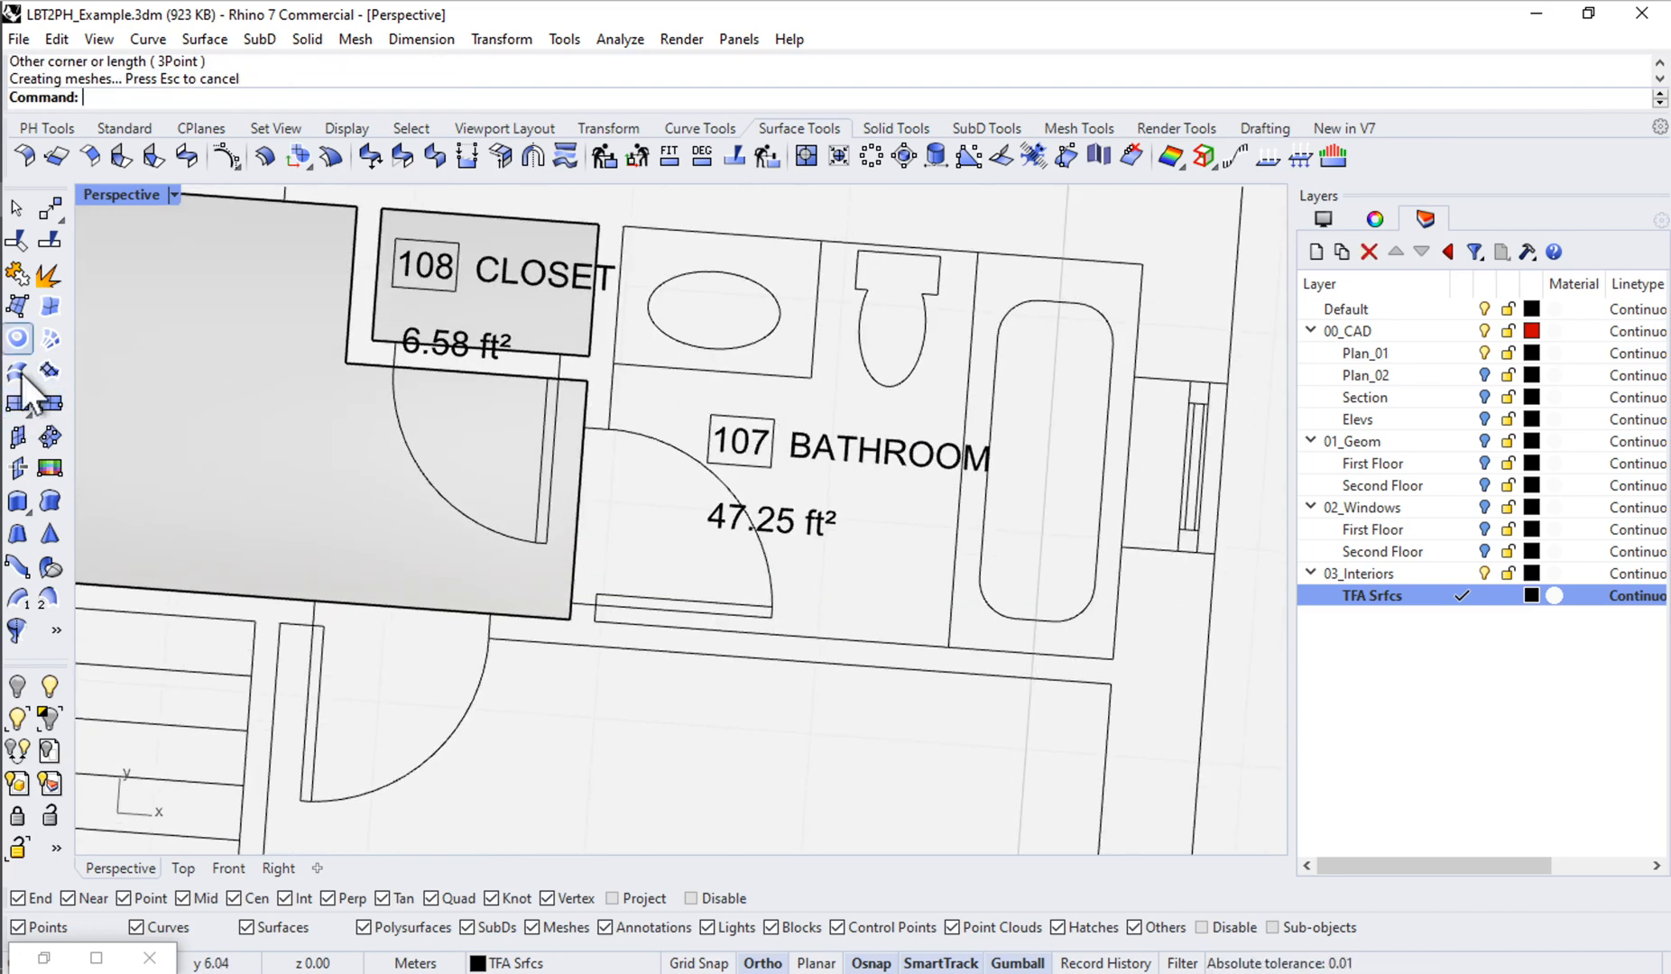
left_click(18, 403)
left_click(628, 226)
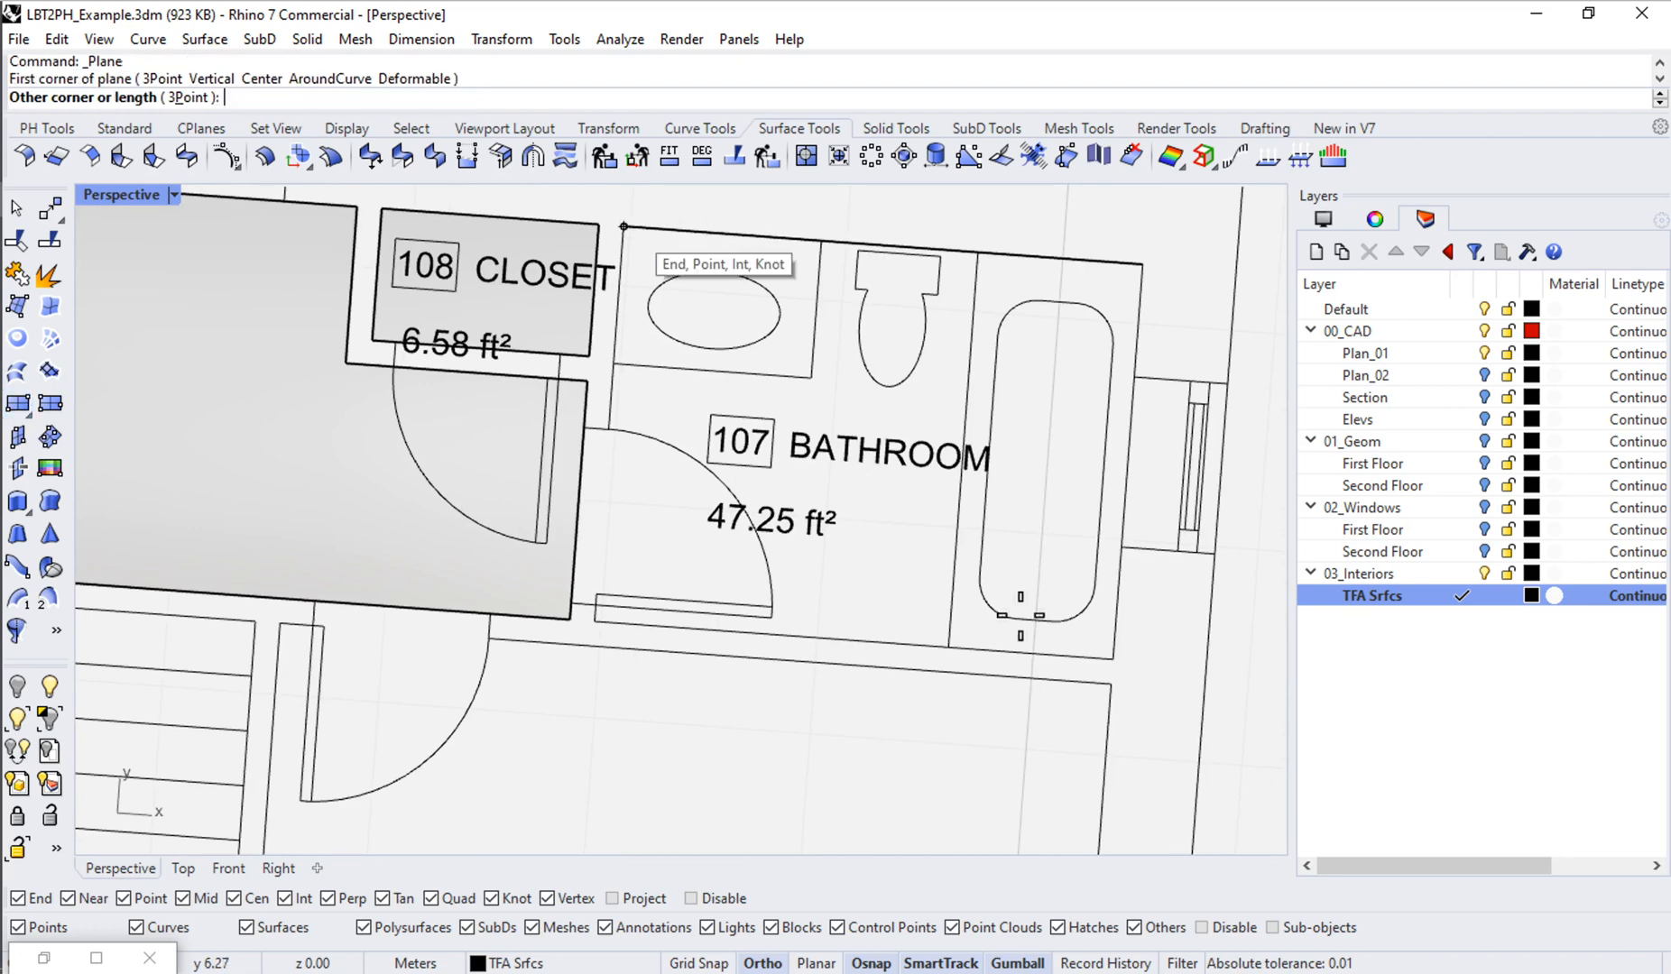
left_click(1127, 670)
scroll(762, 520, "down", 2)
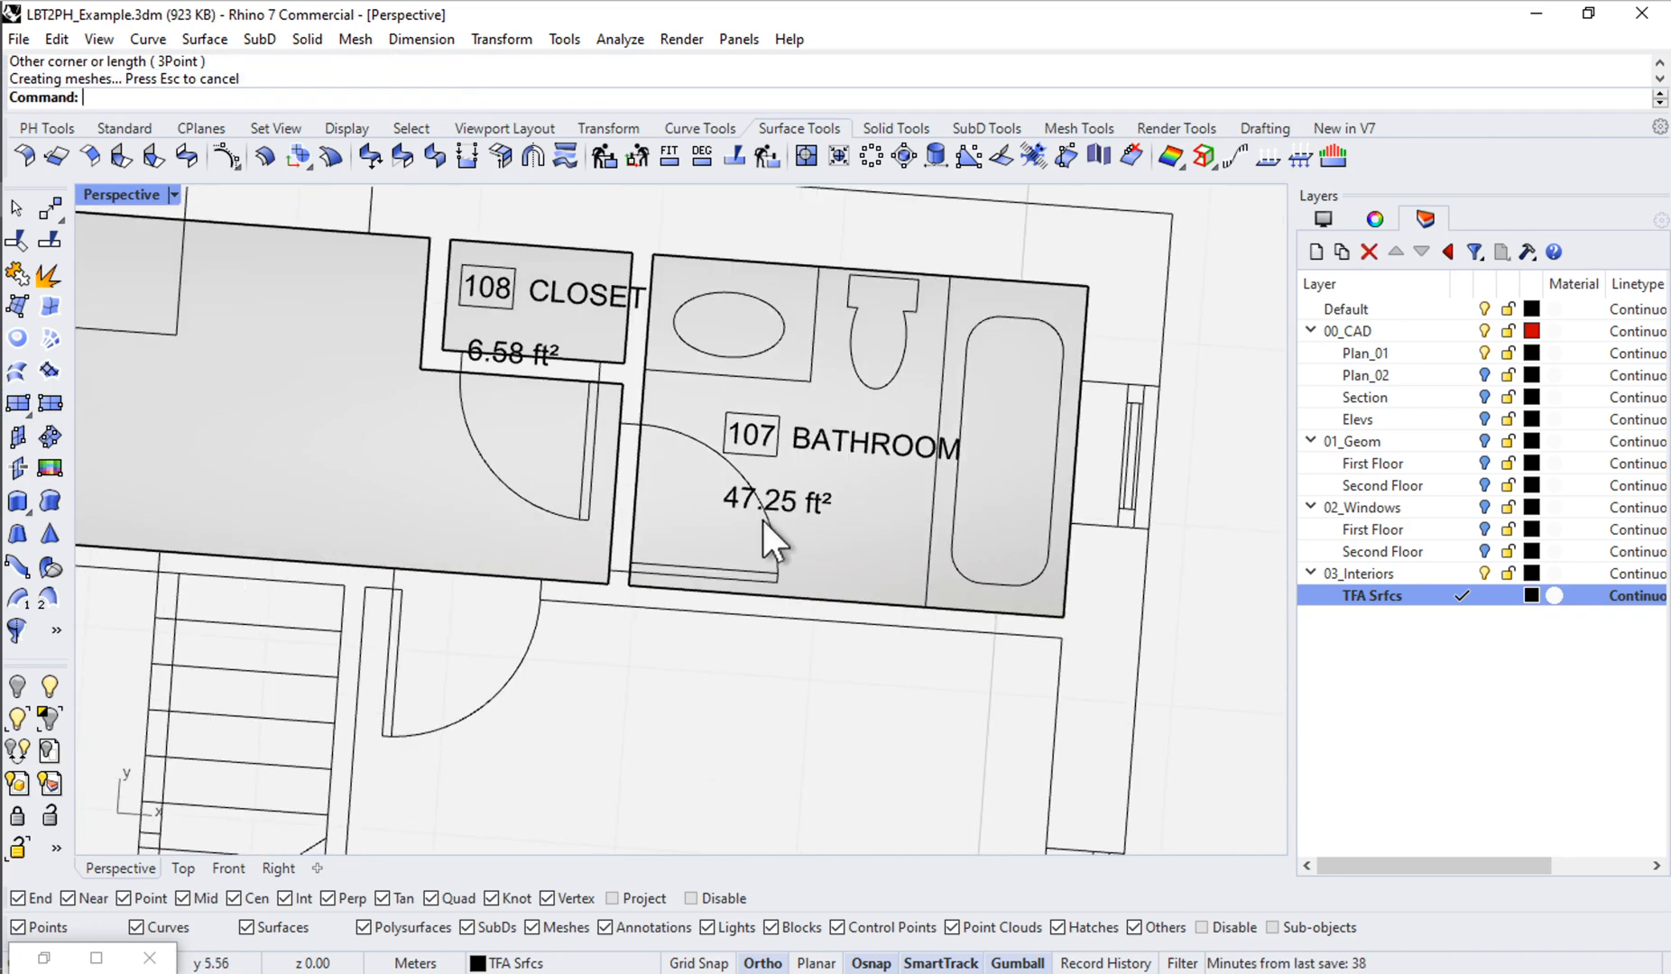
Step: Draw a Plane surface over room 106 Den, from its upper-left inner corner to its lower-right inner corner
right_click_drag(693, 560, 690, 362, "shift")
scroll(690, 363, "down", 5)
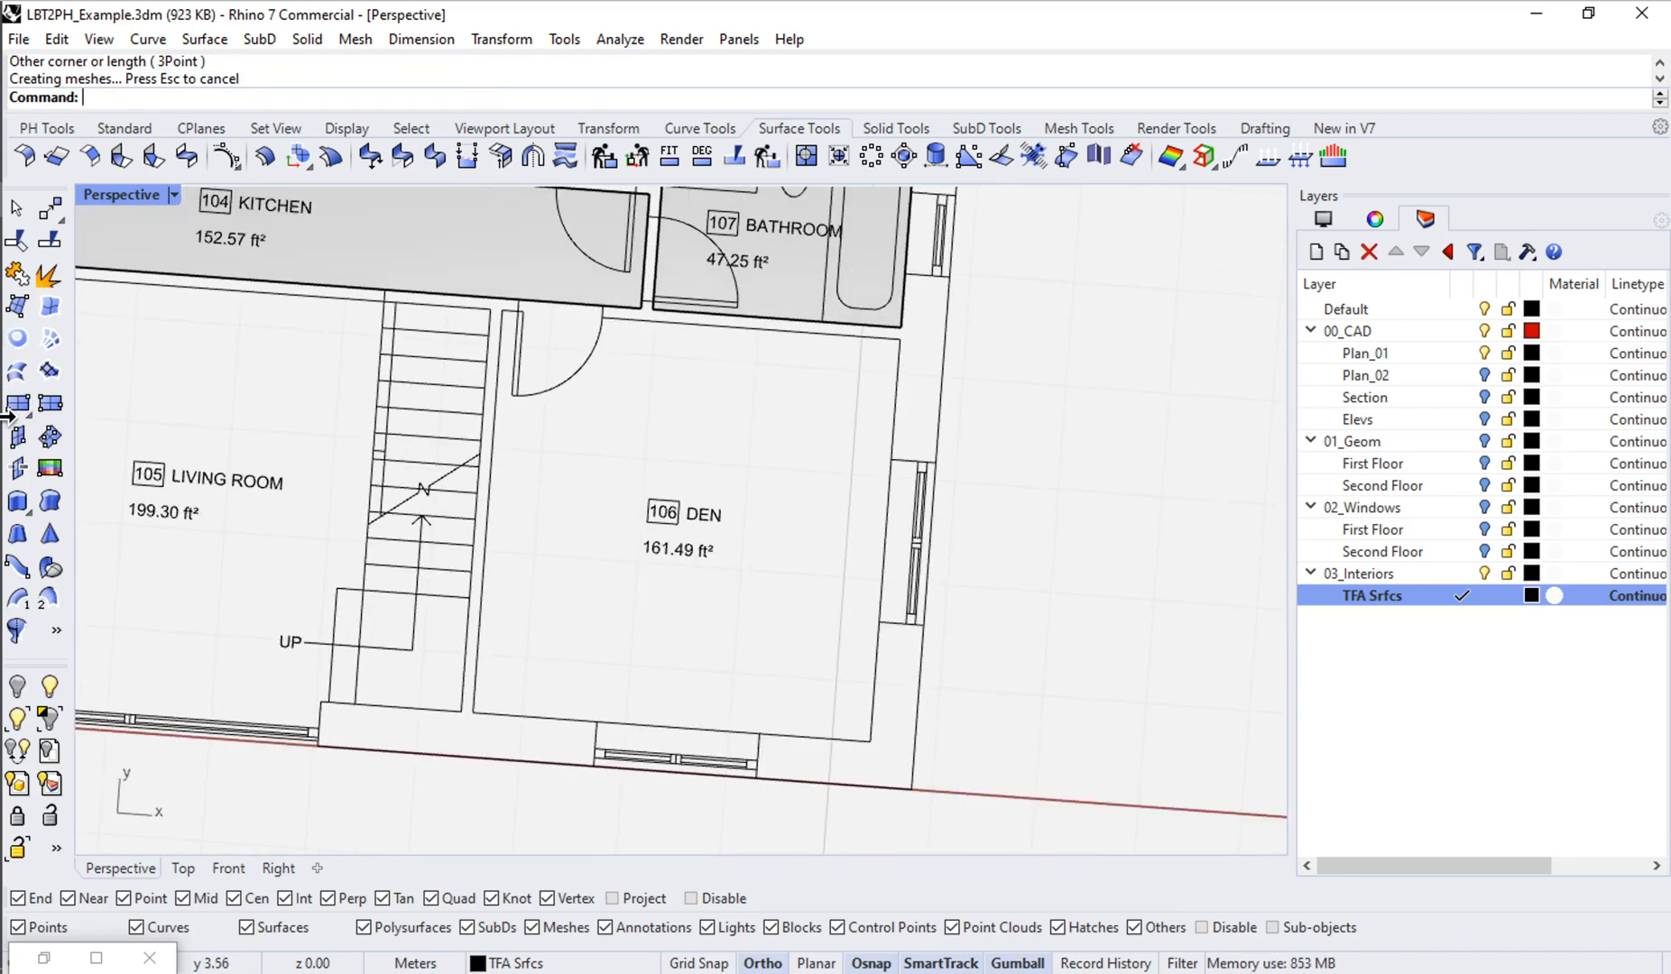
key("Return")
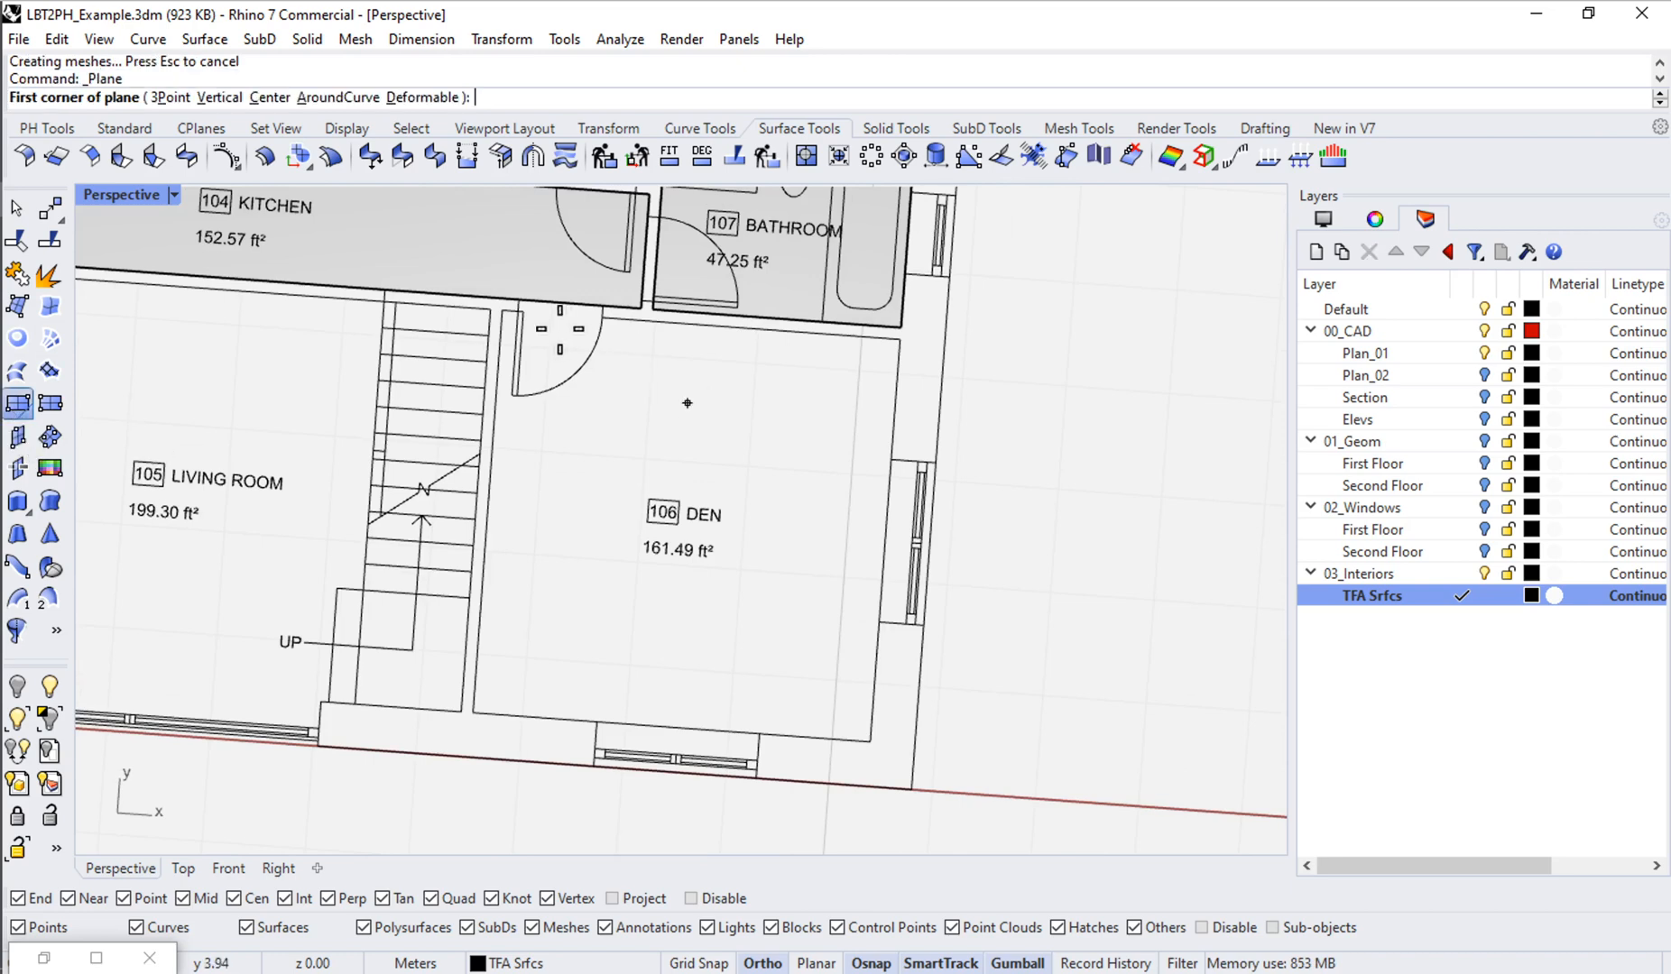
left_click(502, 311)
left_click(902, 745)
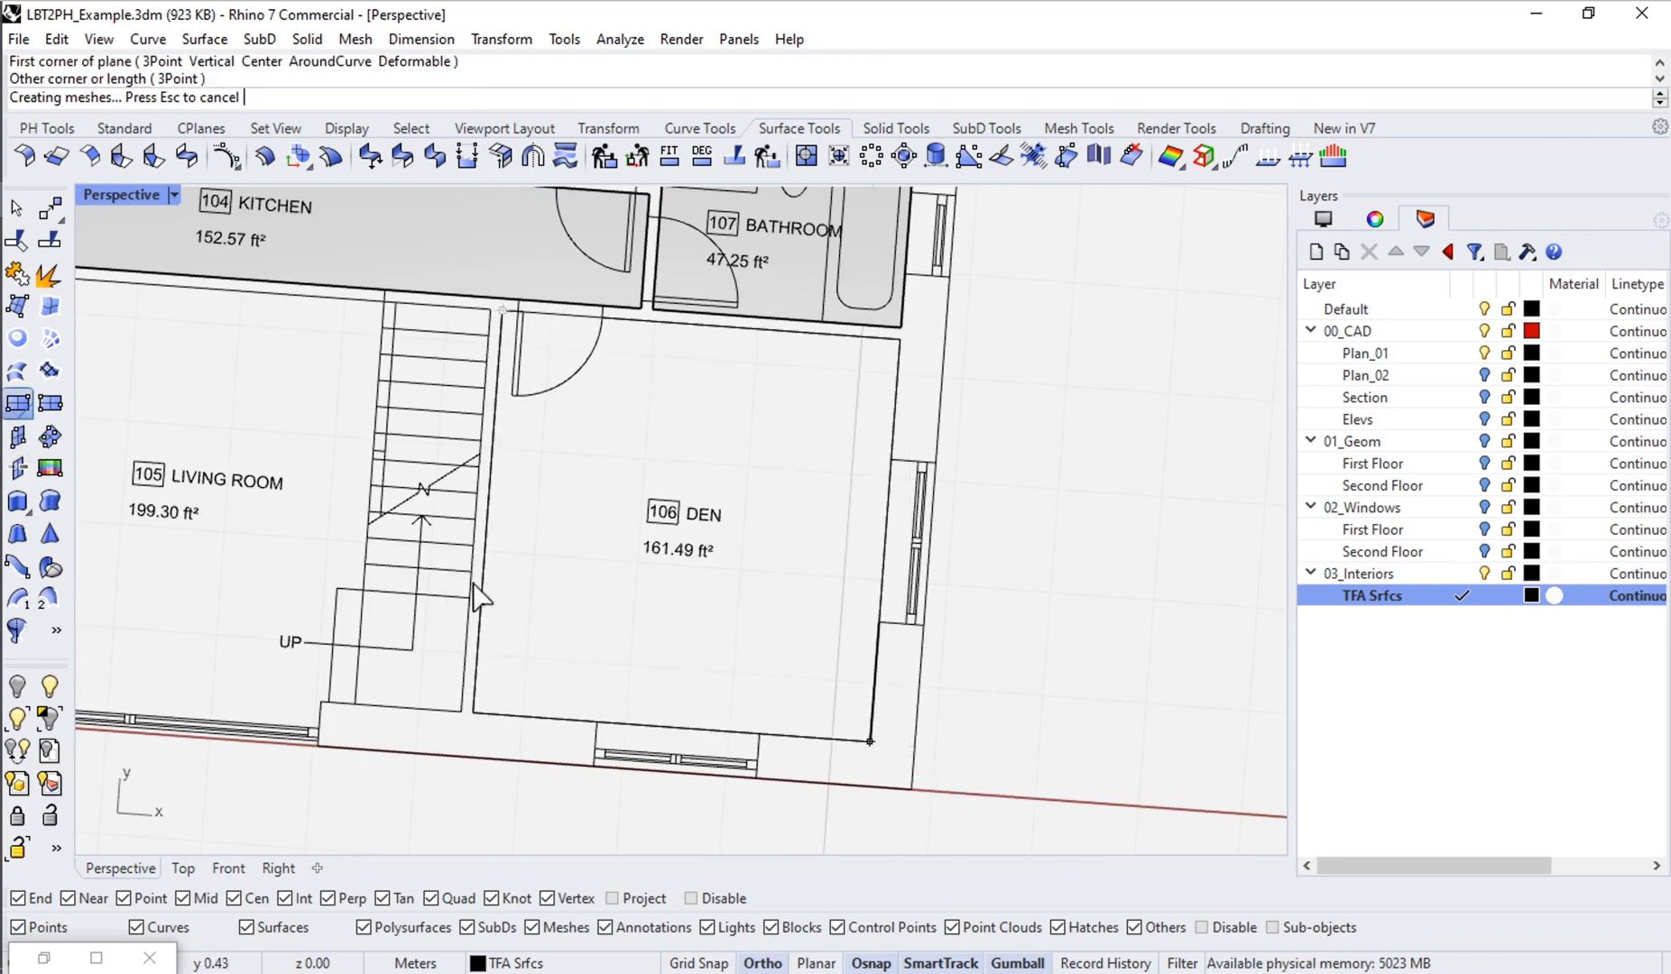
Step: Draw a Plane surface over the living-room strip beside the entry, from the outer wall corner below the kitchen recess to the strip's lower-left corner
mouse_move(469, 595)
right_mouse_down()
mouse_move(356, 545)
mouse_move(753, 555)
right_mouse_up()
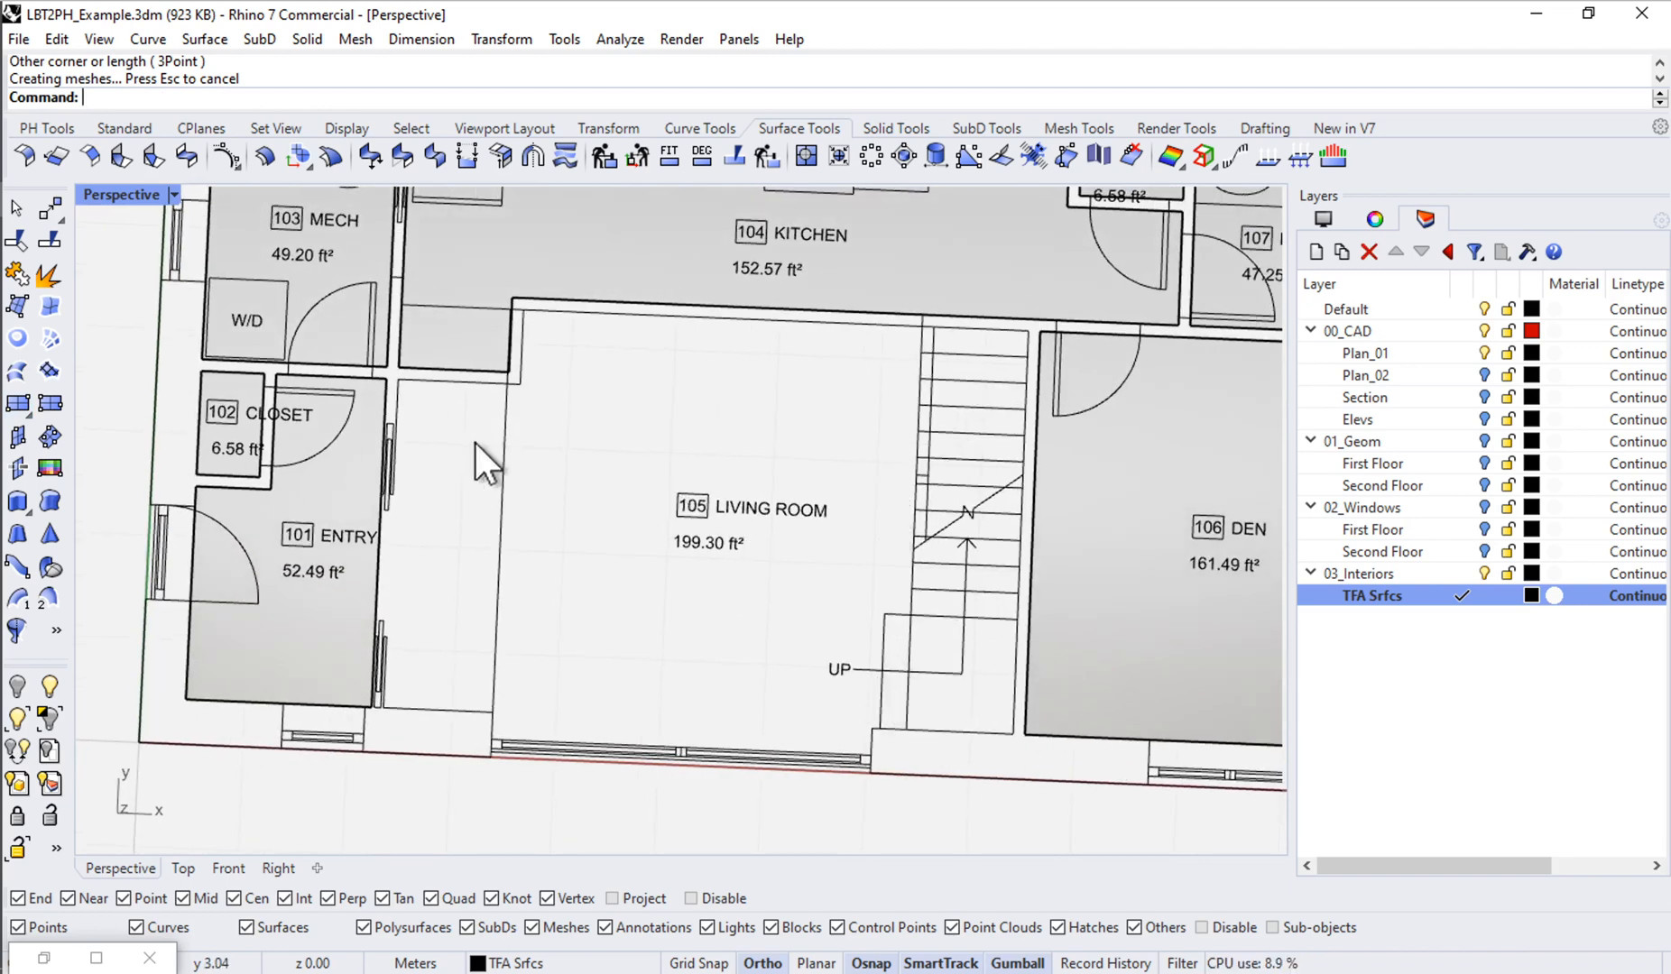
left_click(20, 405)
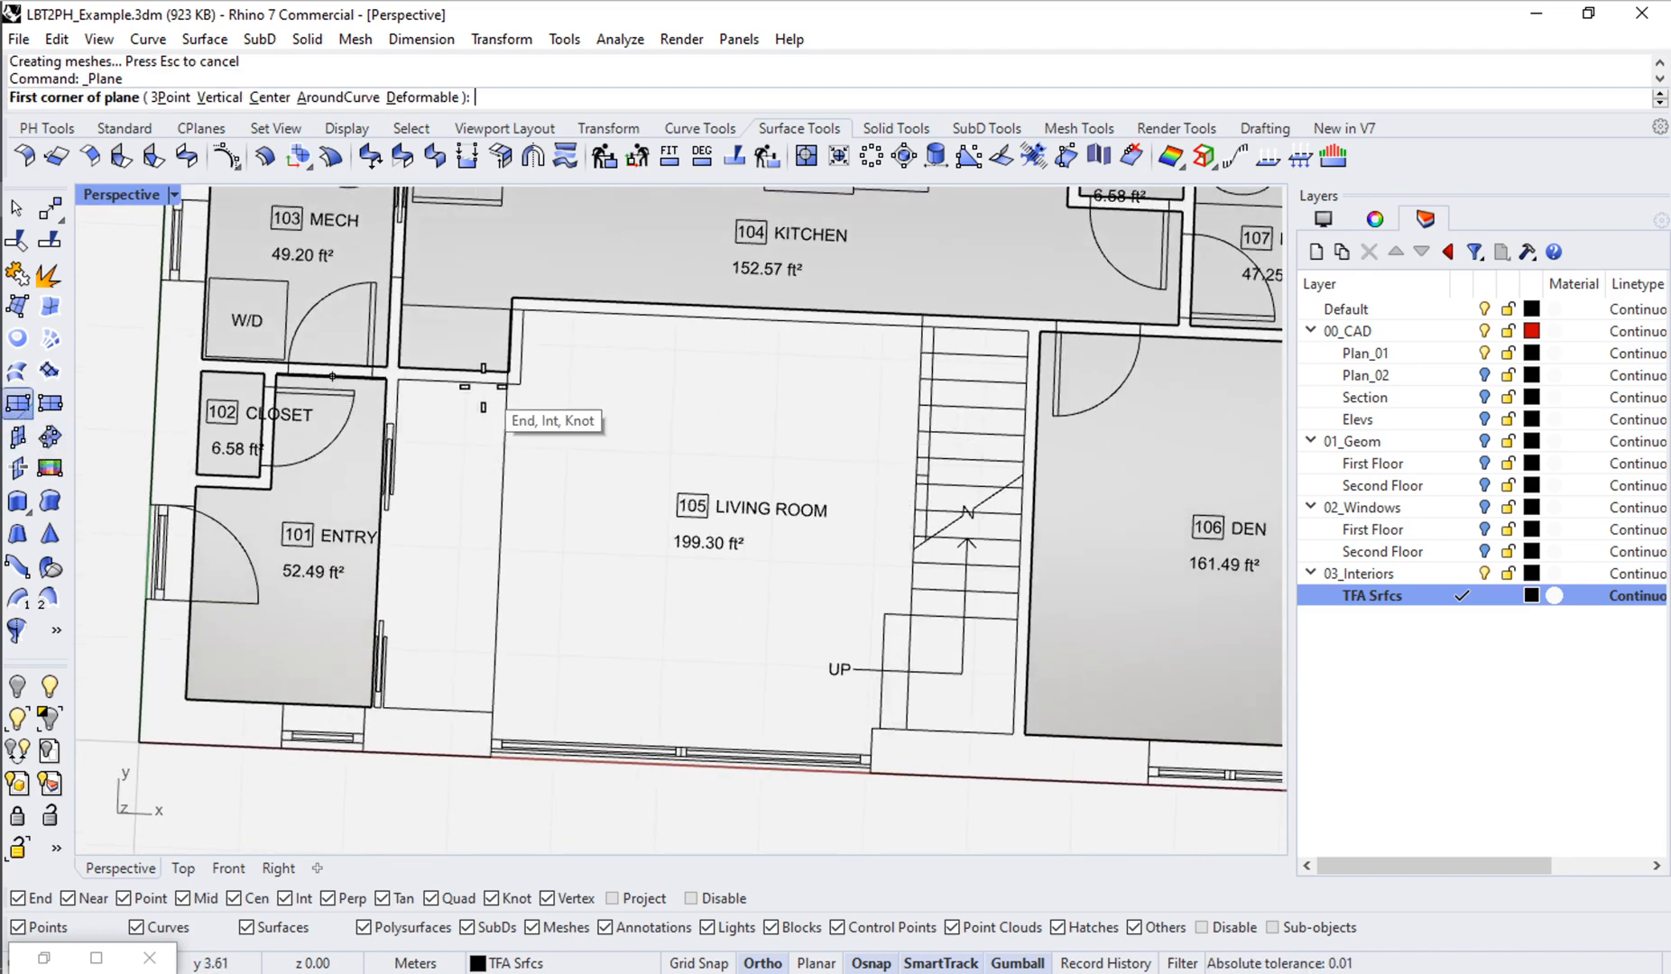
left_click(521, 385)
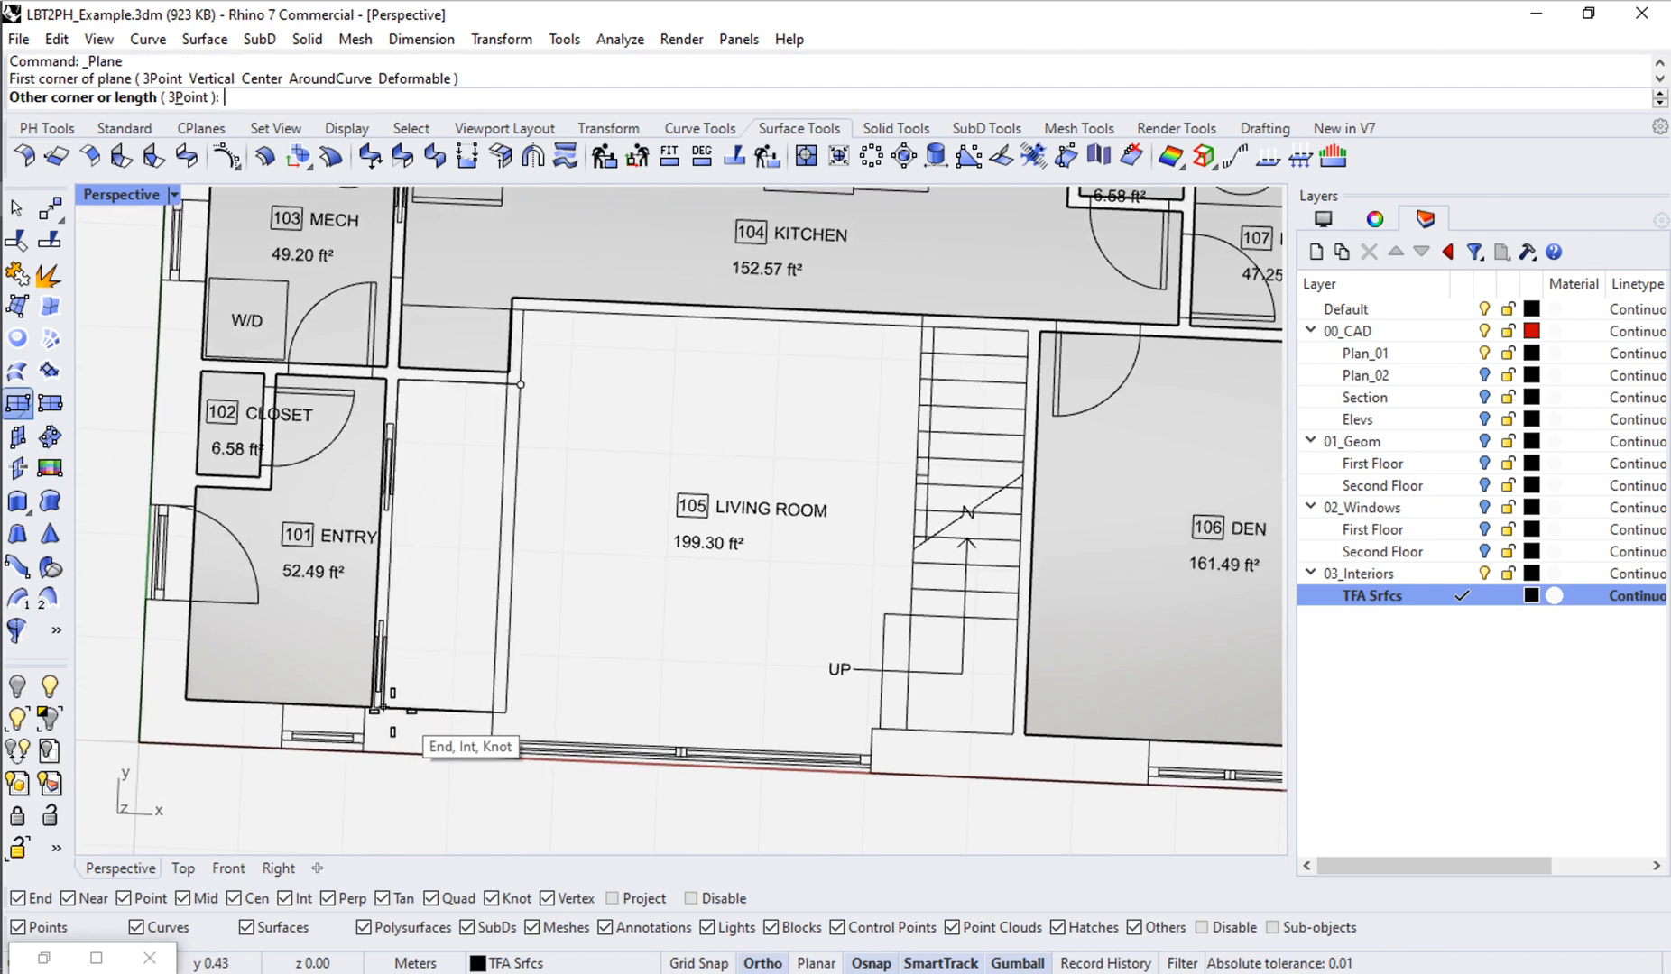
left_click(385, 709)
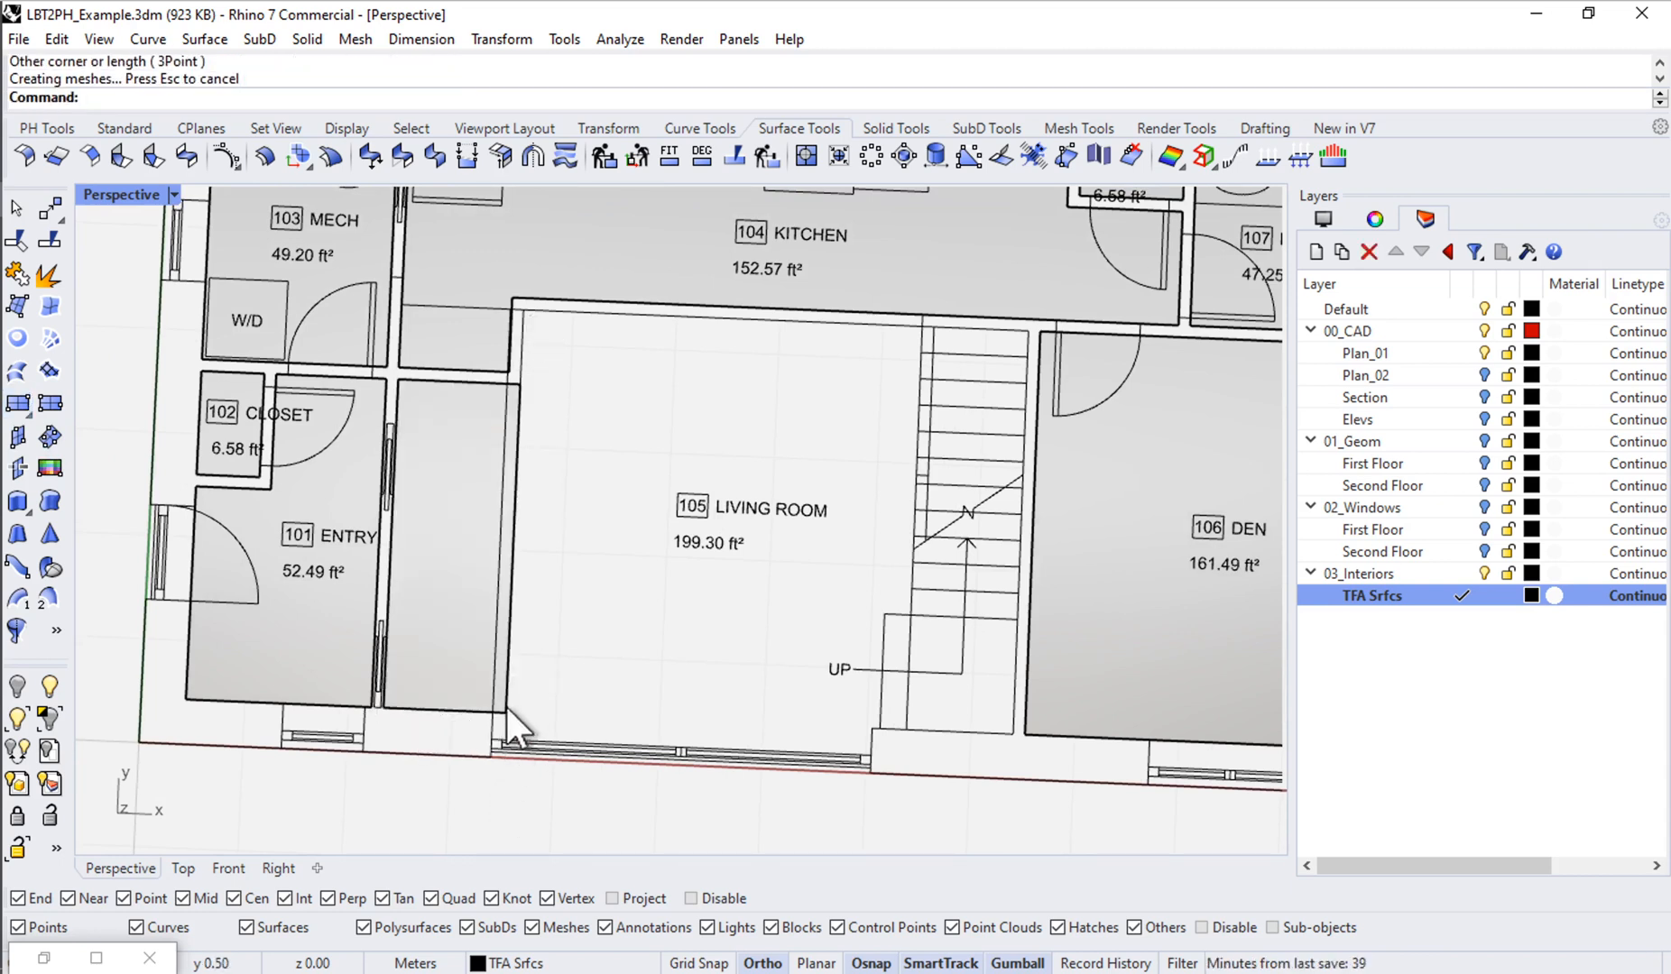
Step: Try a Plane surface over room 105 from the strip's lower-right corner to the kitchen edge at the stairs, and delete it
right_click(507, 710)
left_click(506, 713)
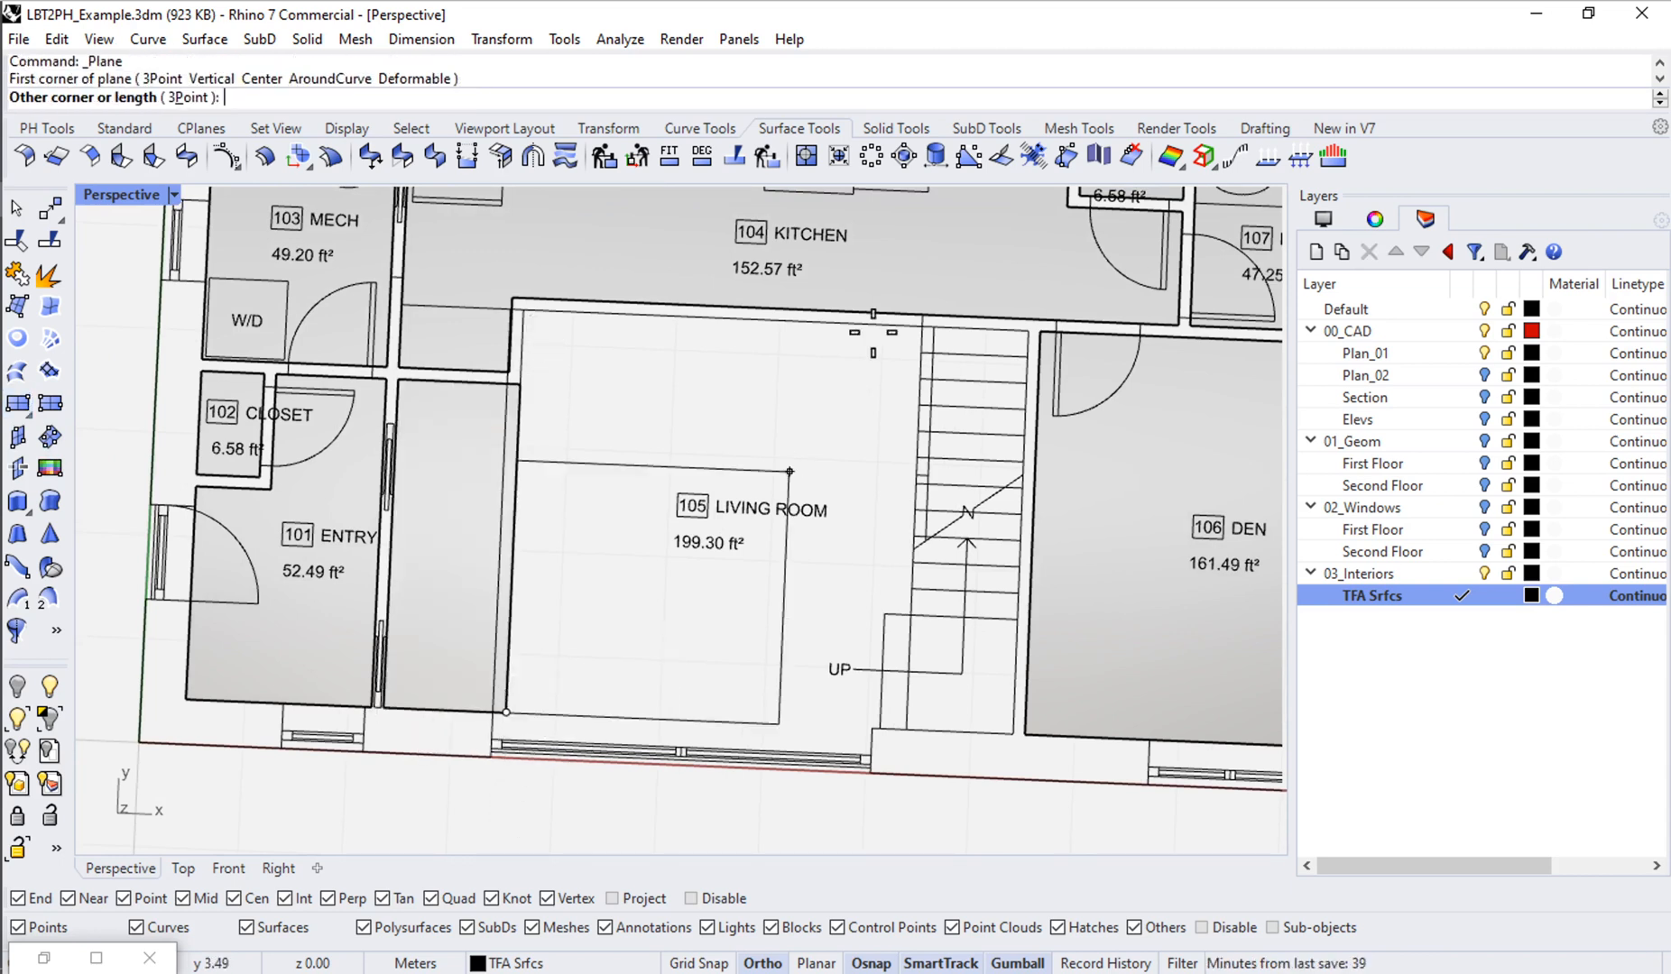
left_click(923, 314)
left_click(846, 648)
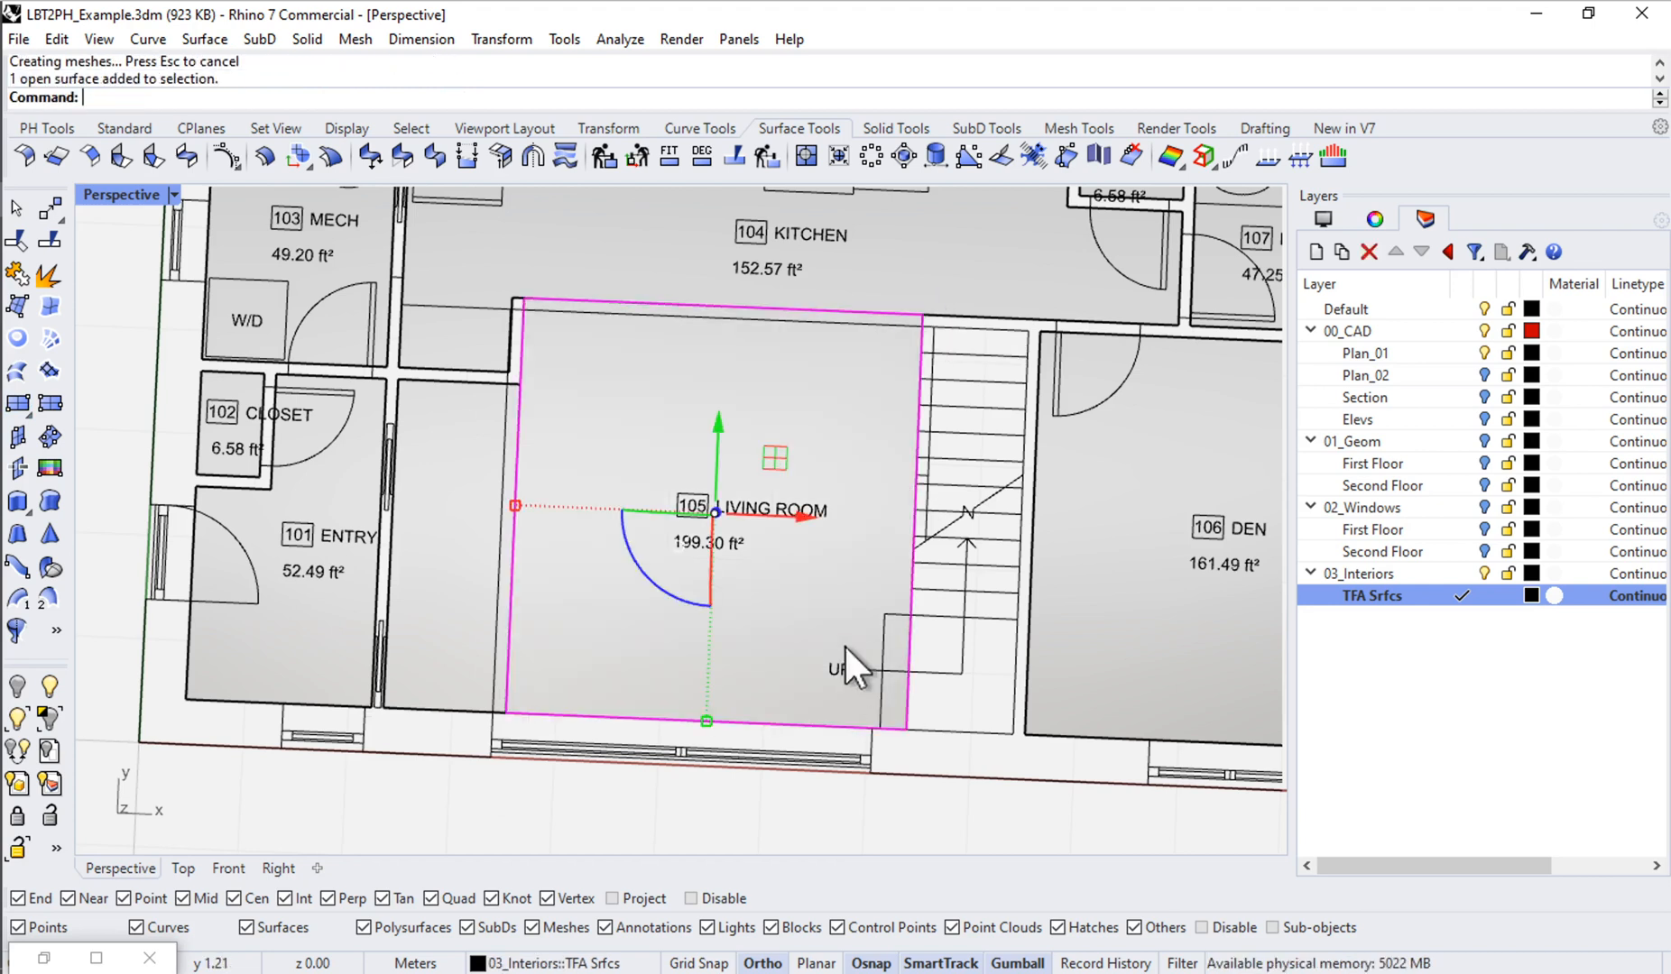
key("Delete")
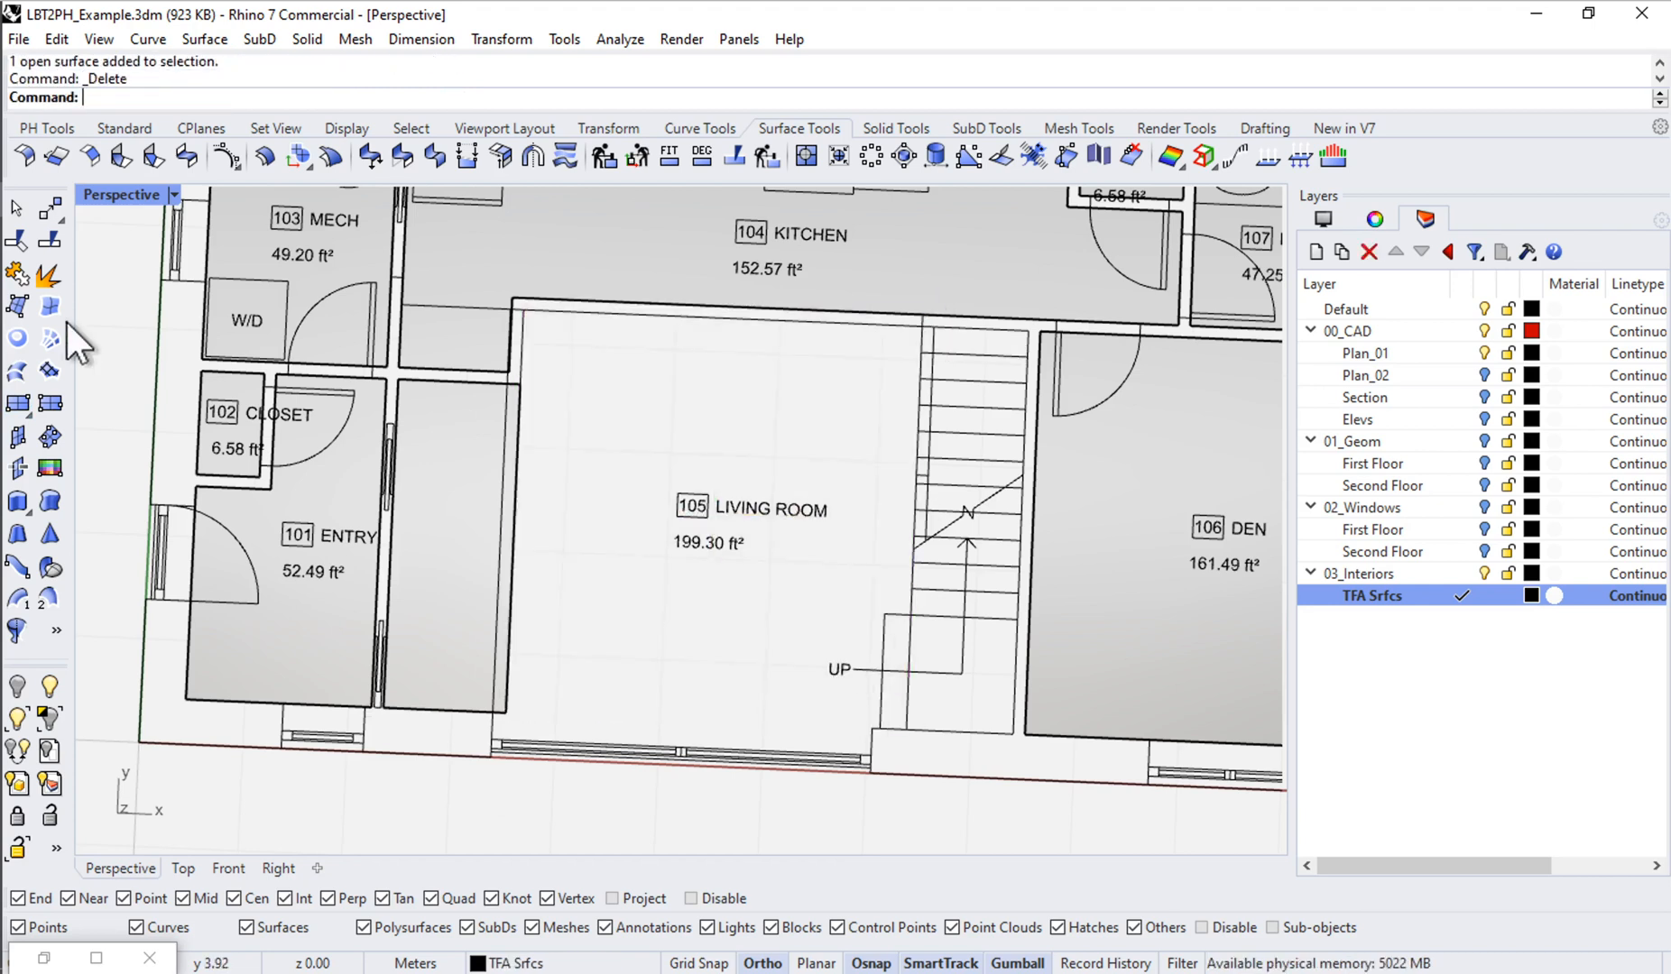
Step: Draw a Plane surface over the main living room, from the lower corner beside the stair landing to the upper-left inner corner
left_click(18, 403)
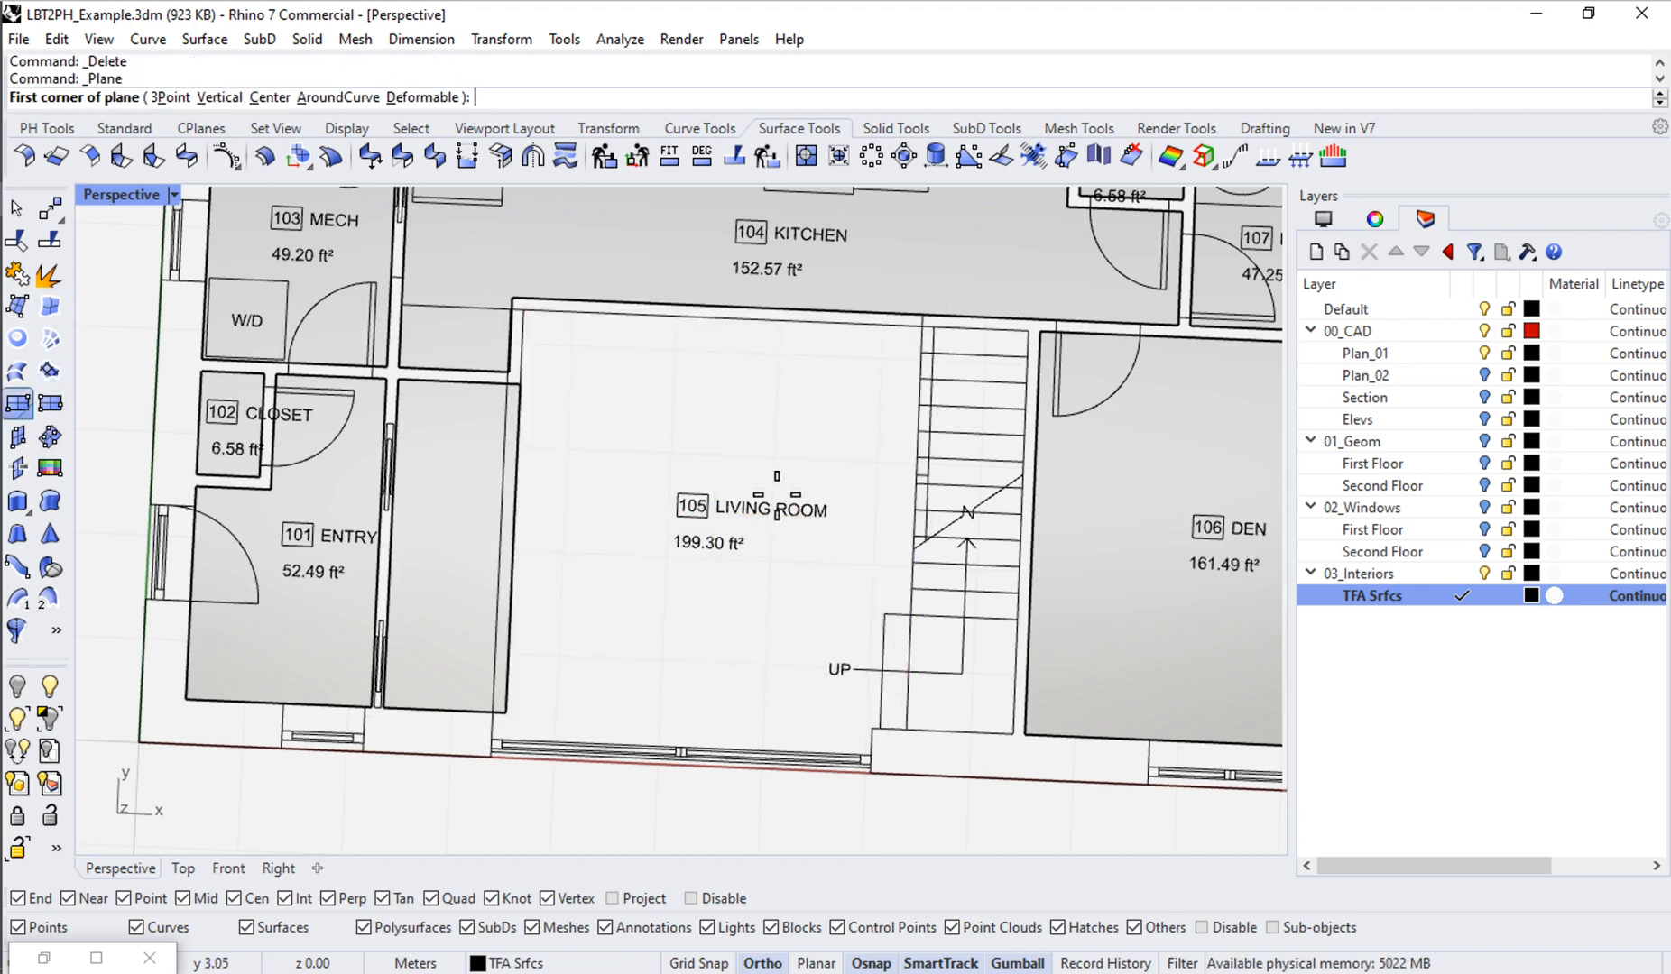
left_click(879, 729)
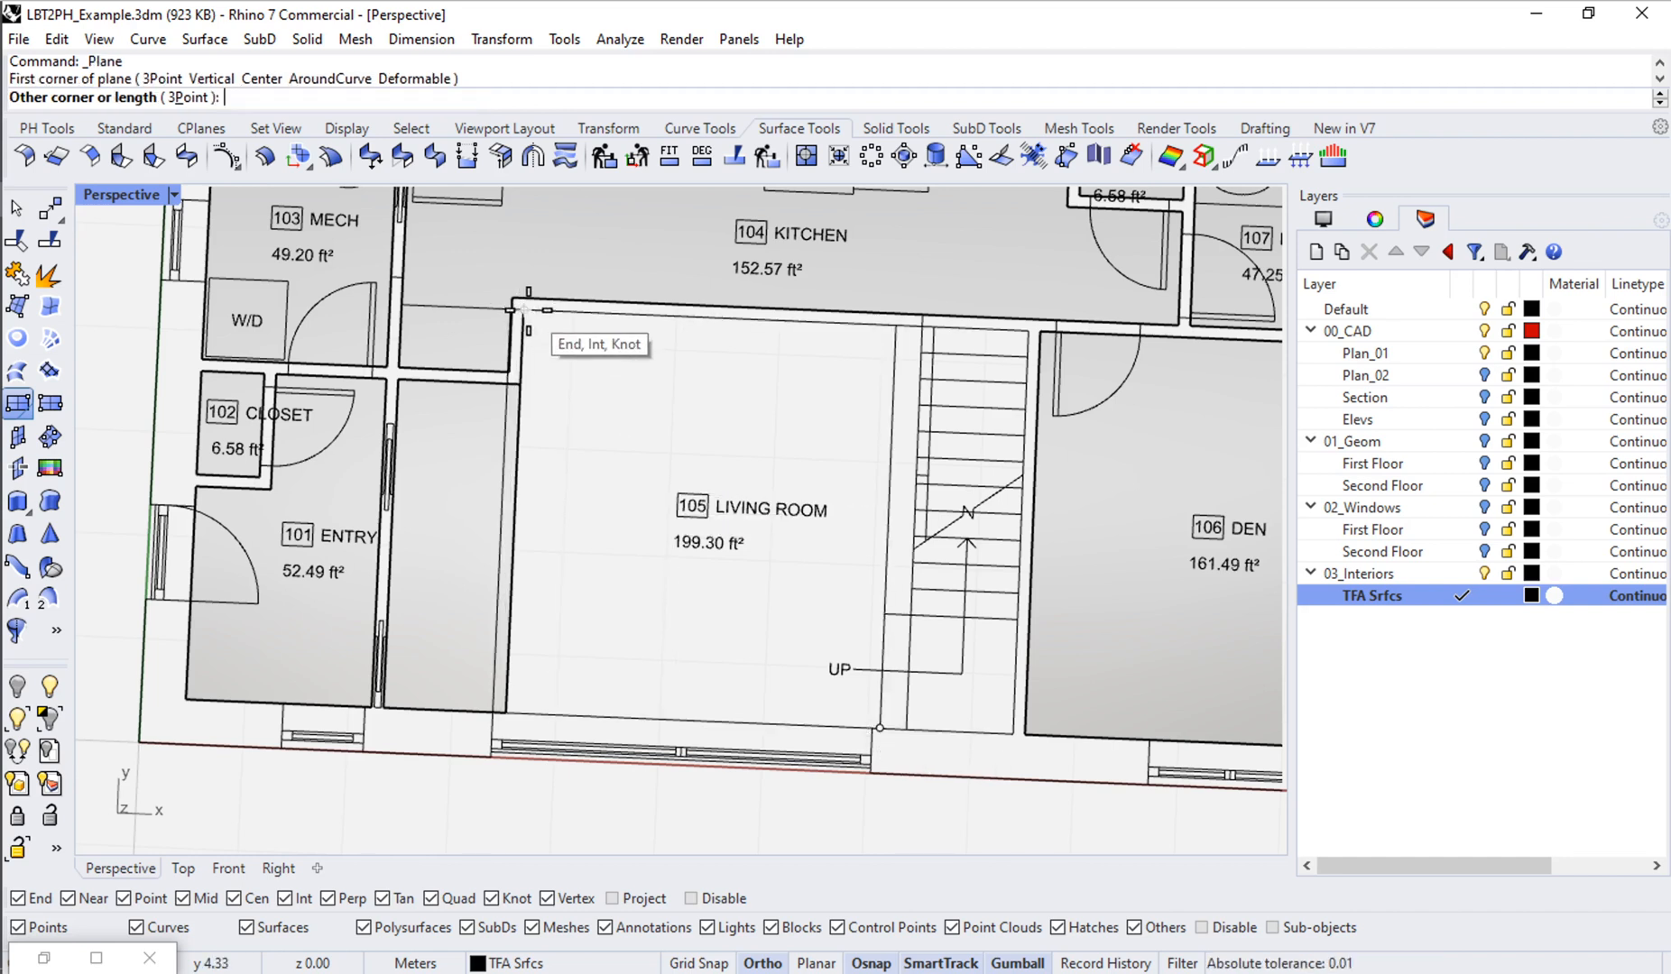
left_click(525, 309)
Step: Draw a narrow Plane strip between the living room surface and the stairs, from the landing's corner up to the living room surface's upper-right corner
key("Return")
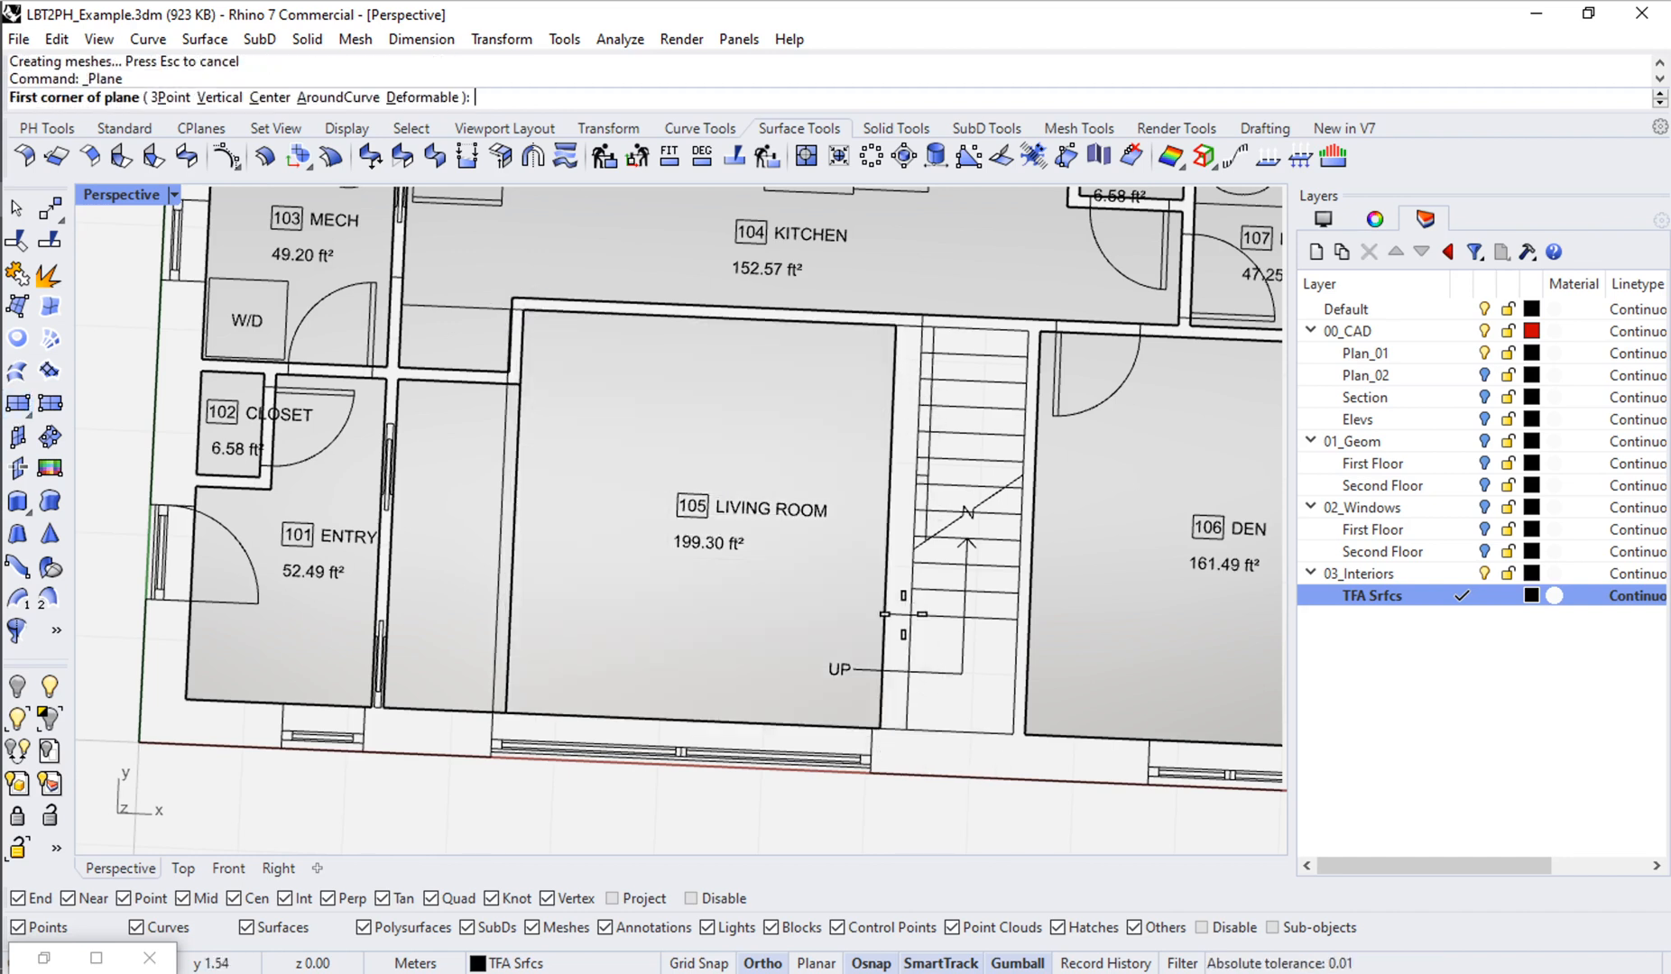
left_click(906, 613)
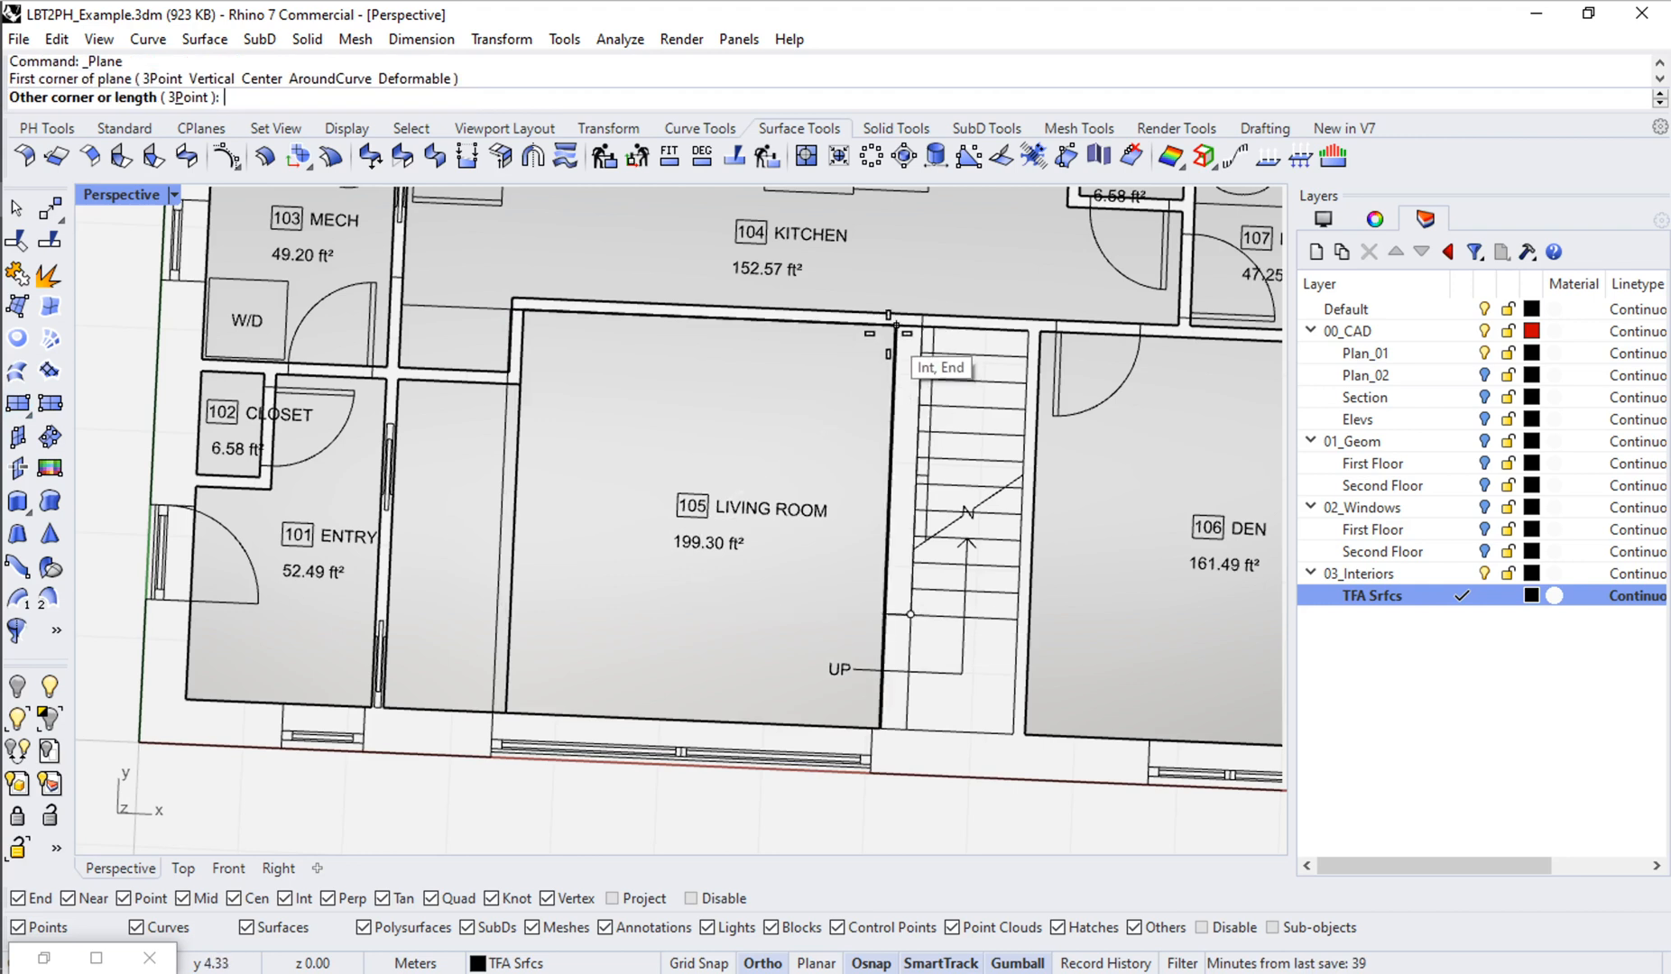
left_click(908, 377)
Step: Merge the stair-side strip, the main living room surface and the entry-side strip with PlanarUnion
left_click(907, 369)
left_click(550, 478, "shift")
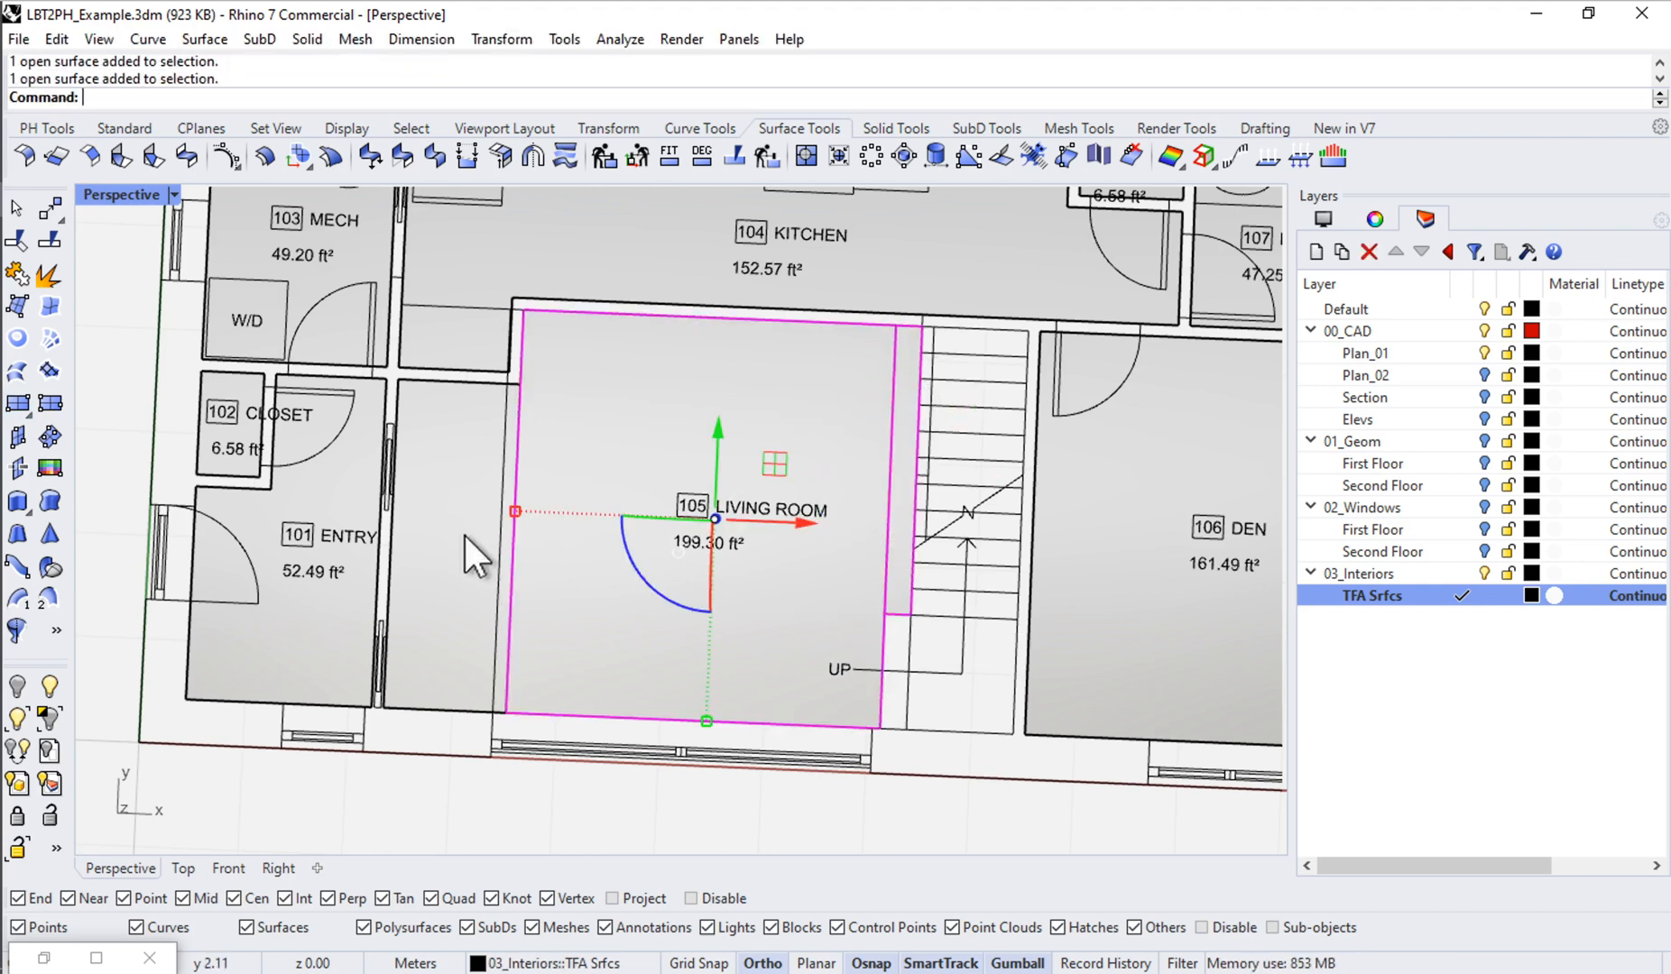
left_click(461, 533, "shift")
type("pu")
key("Return")
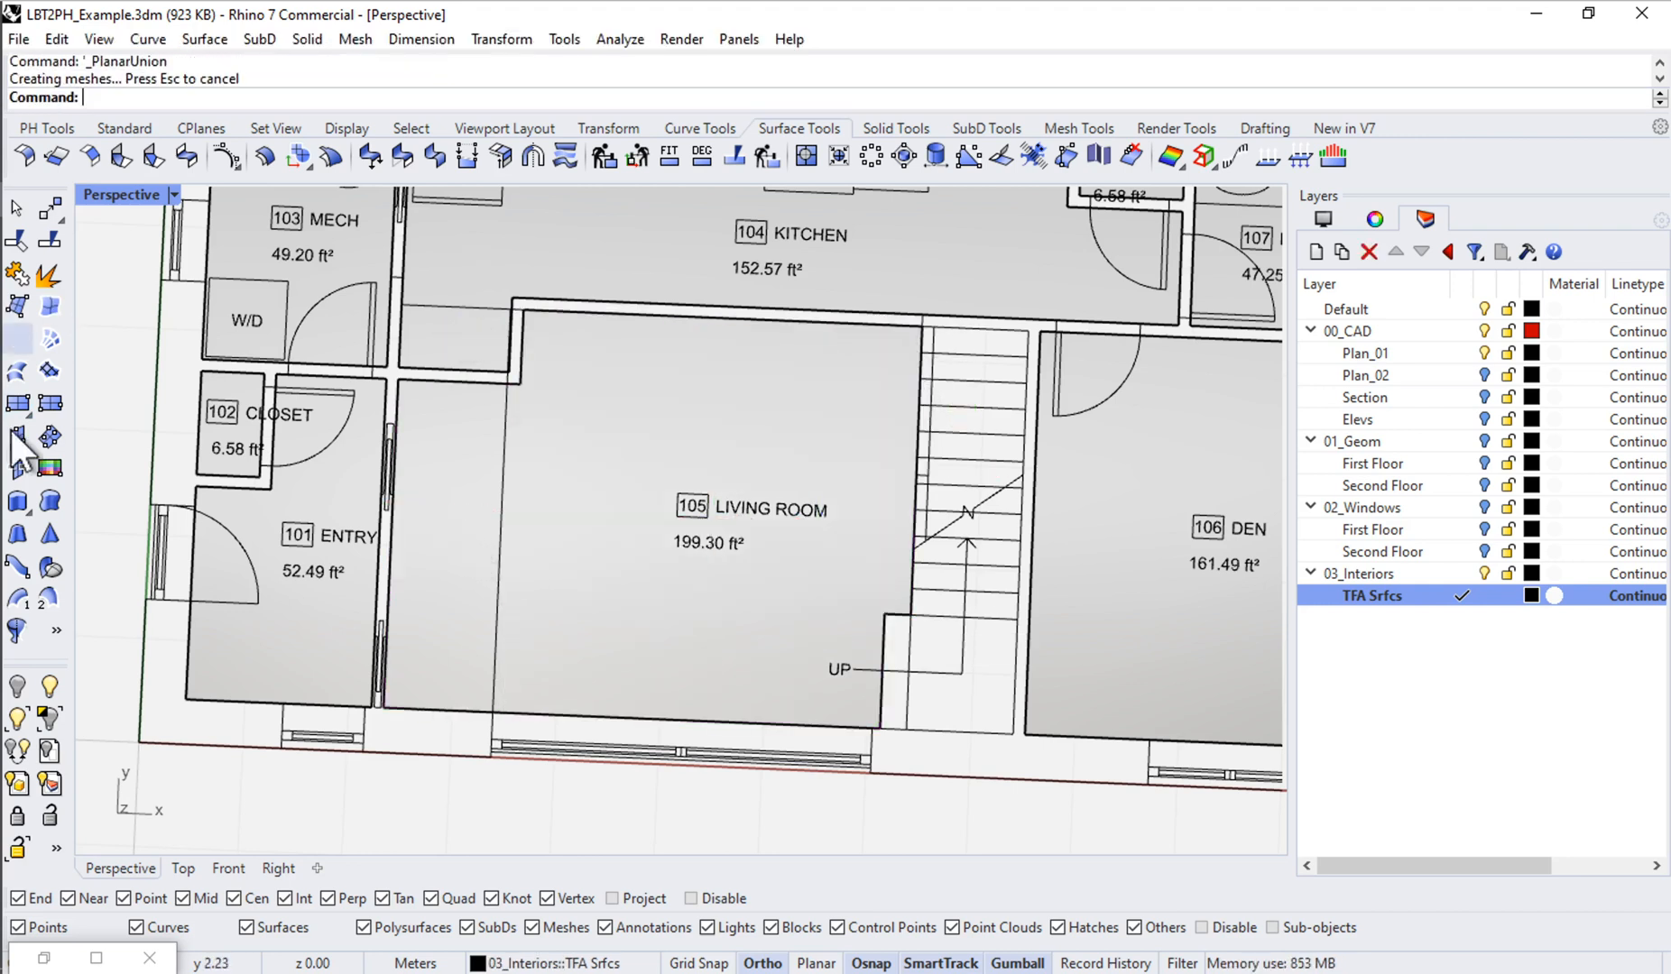
left_click(19, 404)
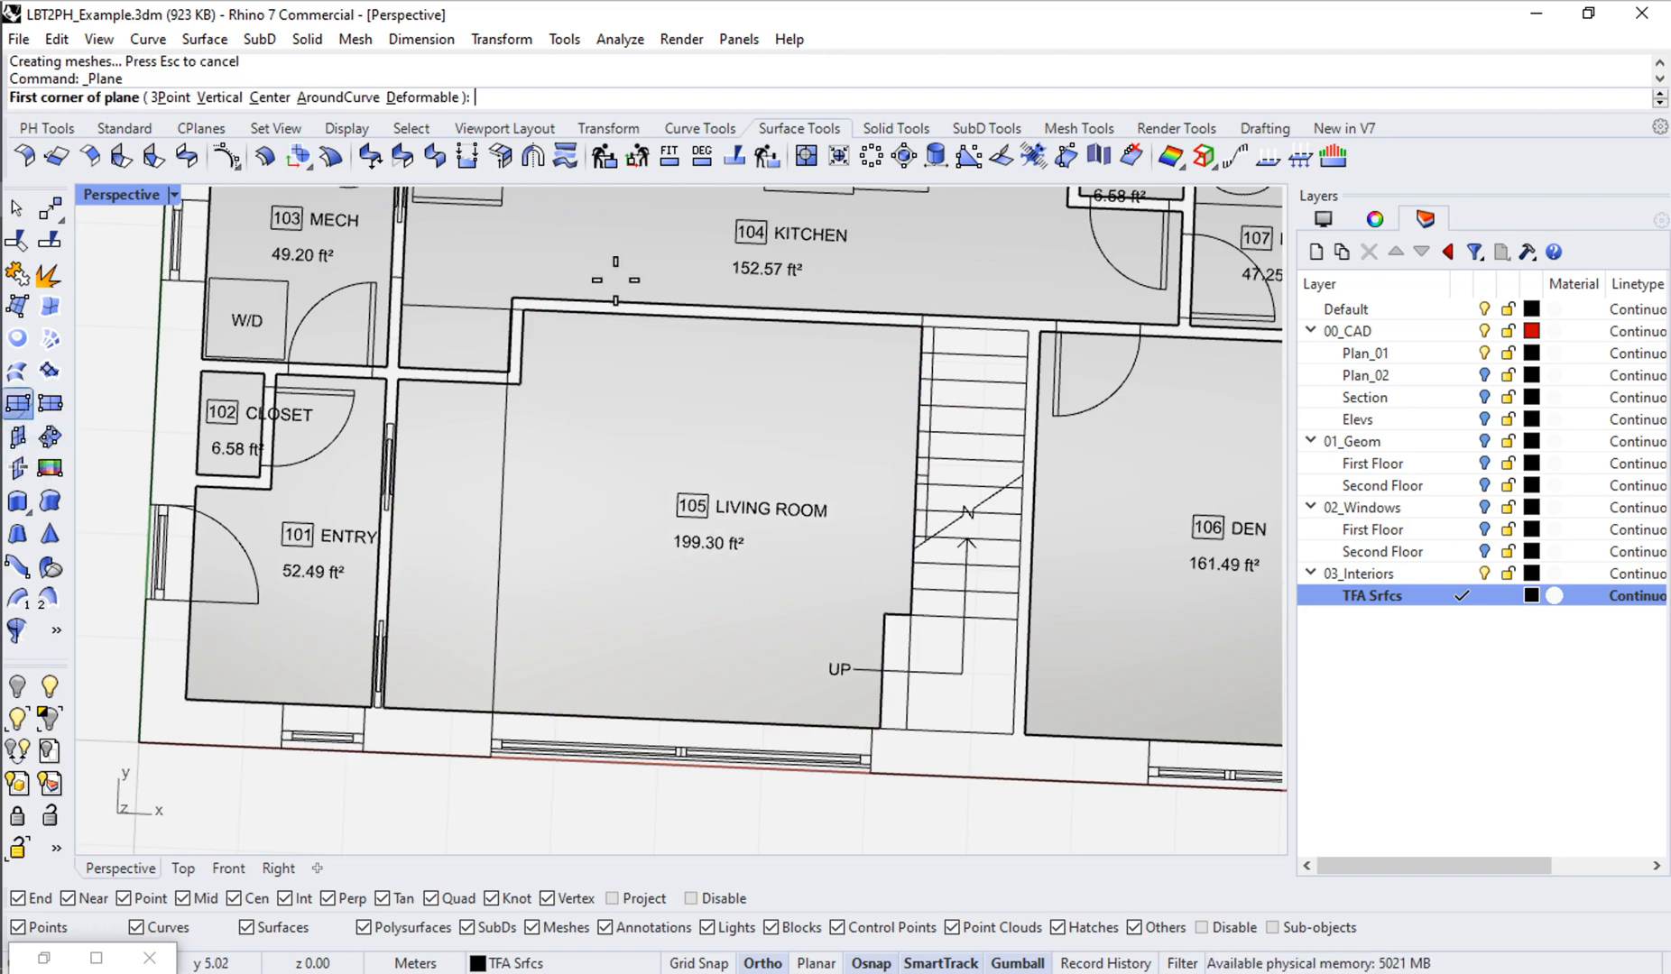
left_click(526, 308)
scroll(525, 307, "up", 4)
key("Escape")
Step: Draw a thin Plane surface filling the gap between kitchen and living room, from the recess's right edge to the kitchen edge at the stairs
key("Return")
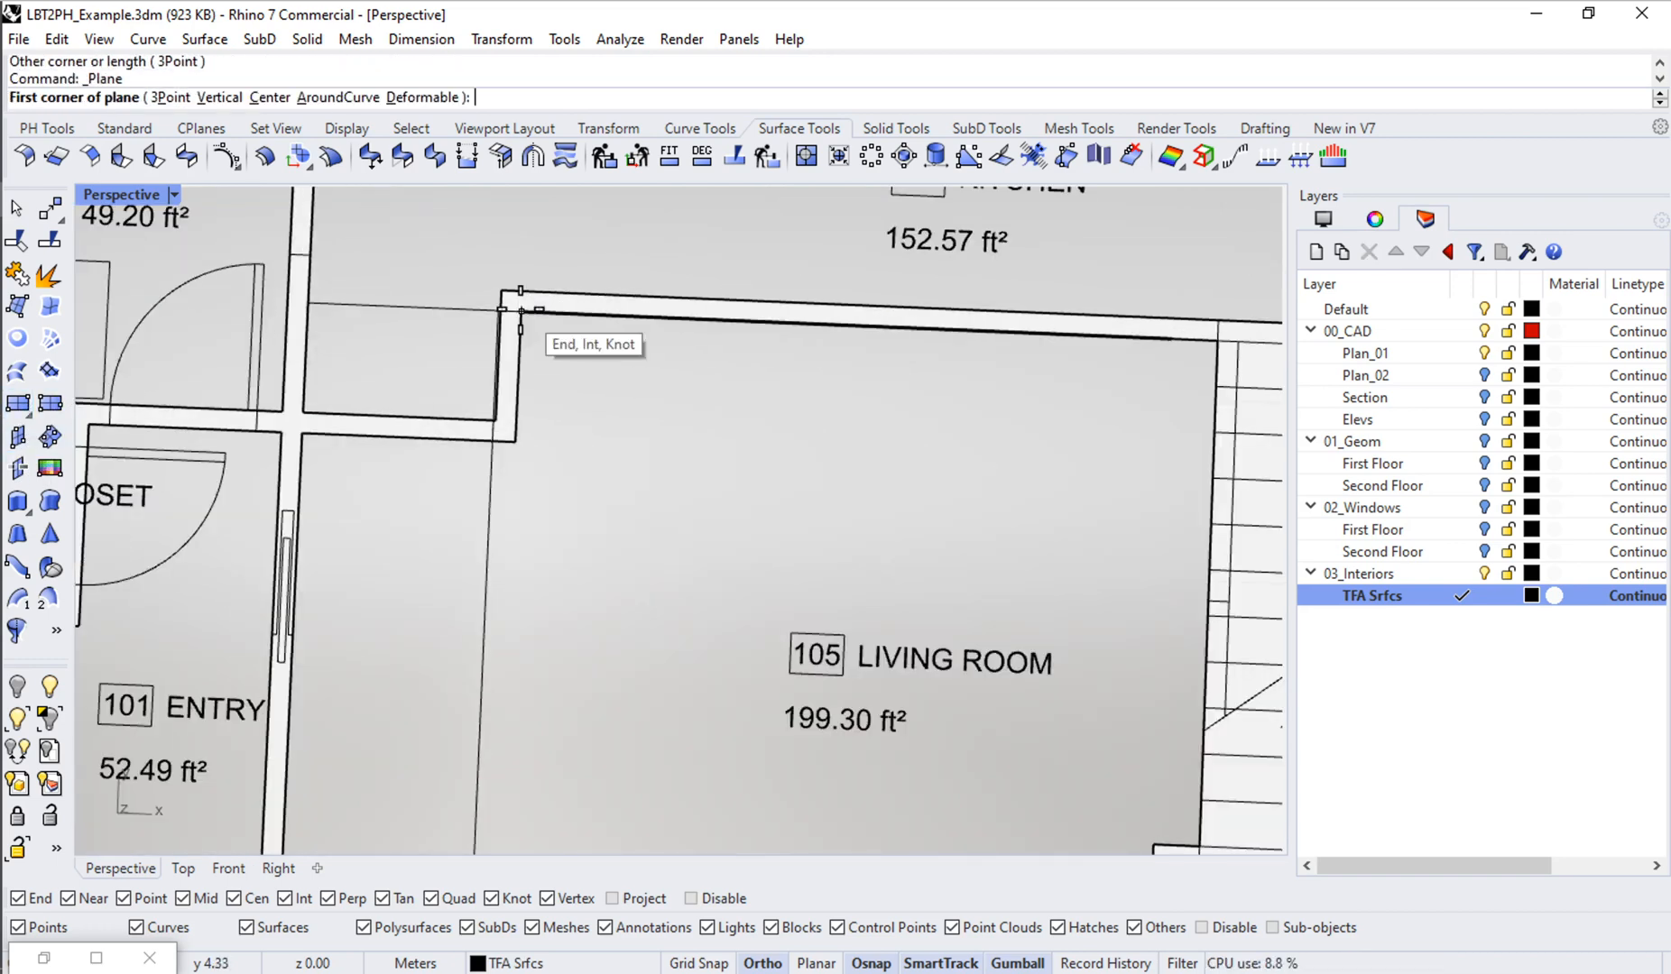
scroll(520, 318, "up", 3)
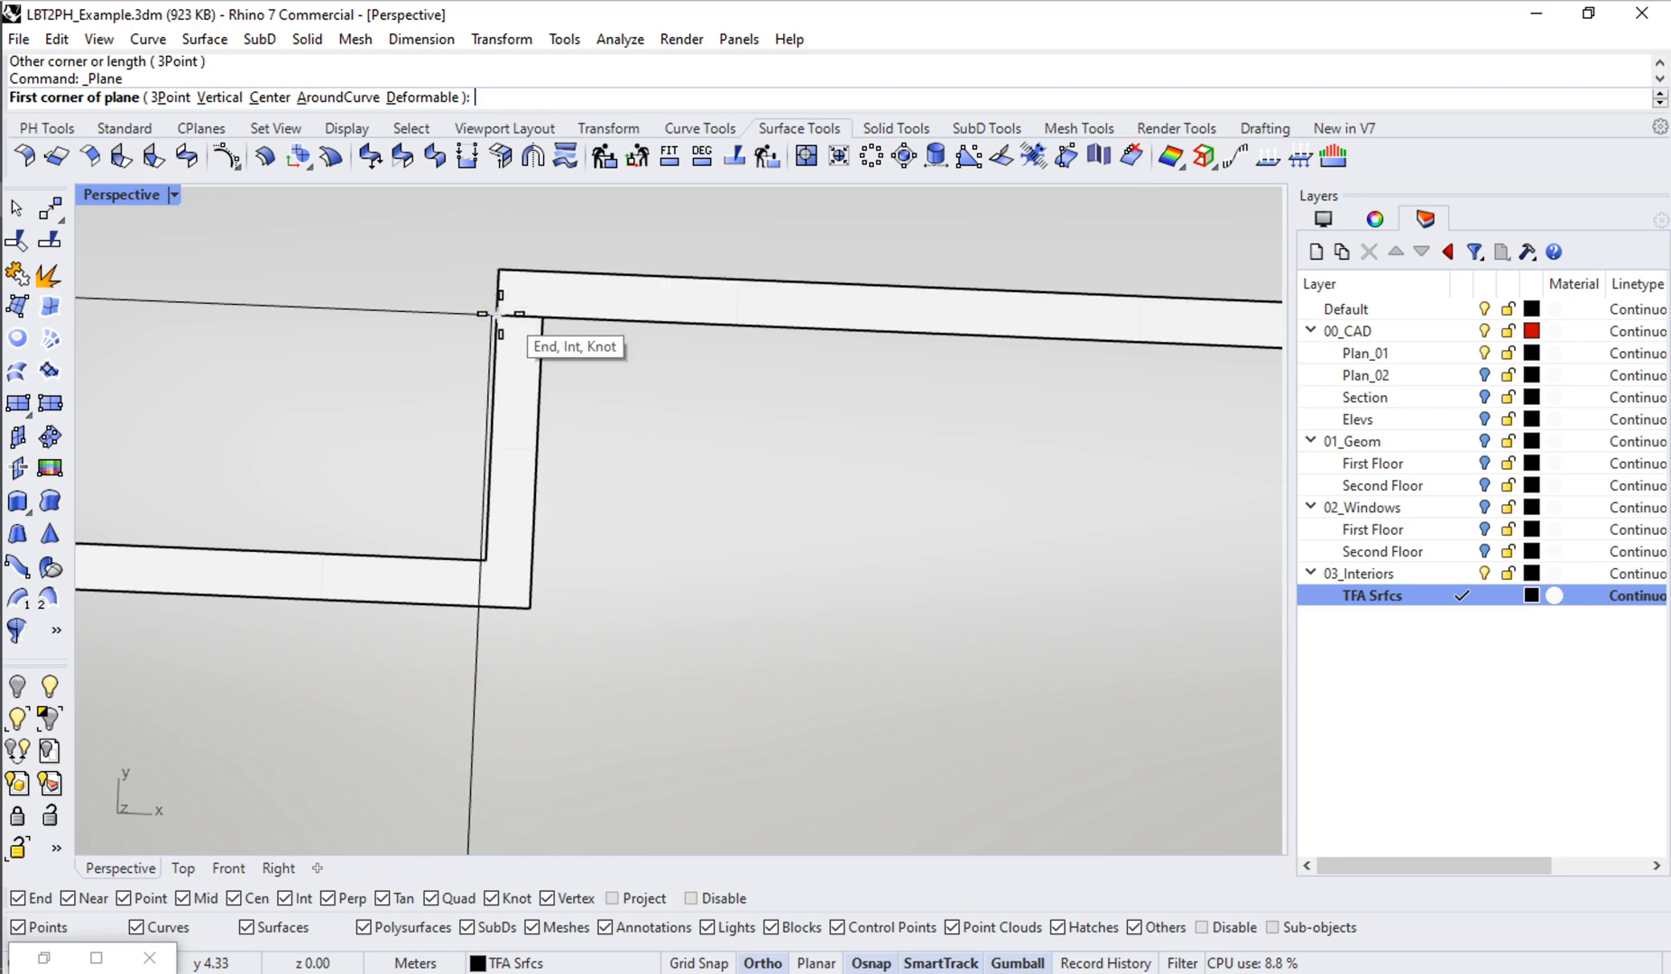
left_click(496, 316)
scroll(498, 315, "down", 4)
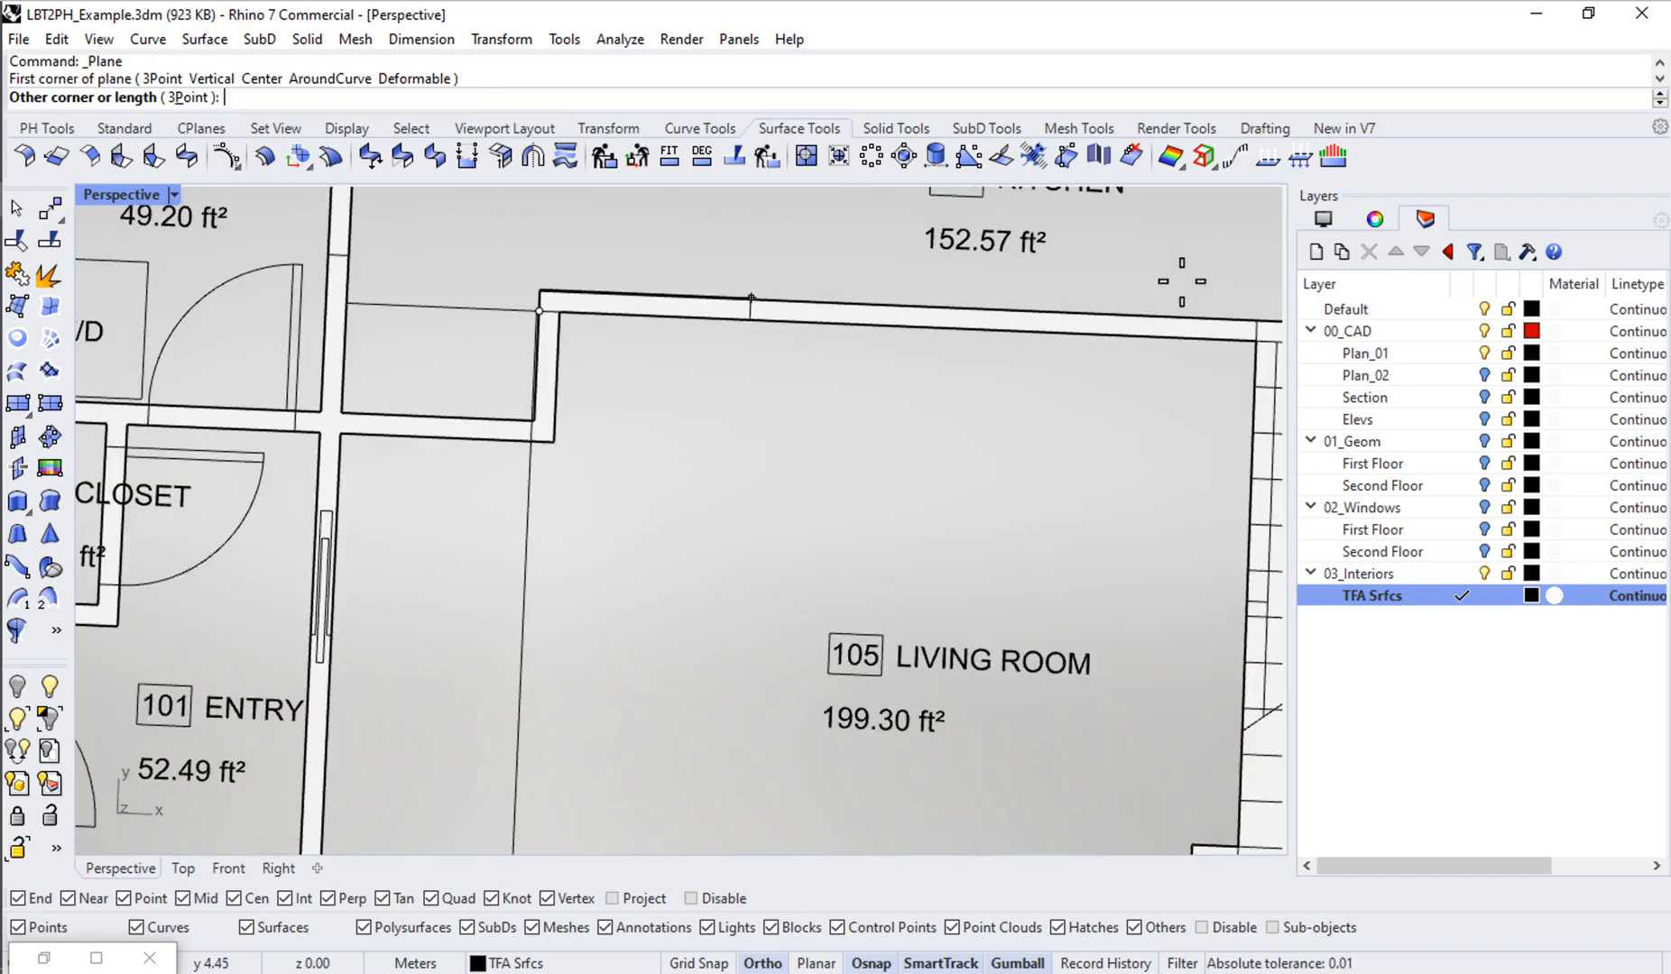
scroll(1150, 286, "down", 2)
left_click(1237, 318)
left_click(1237, 318)
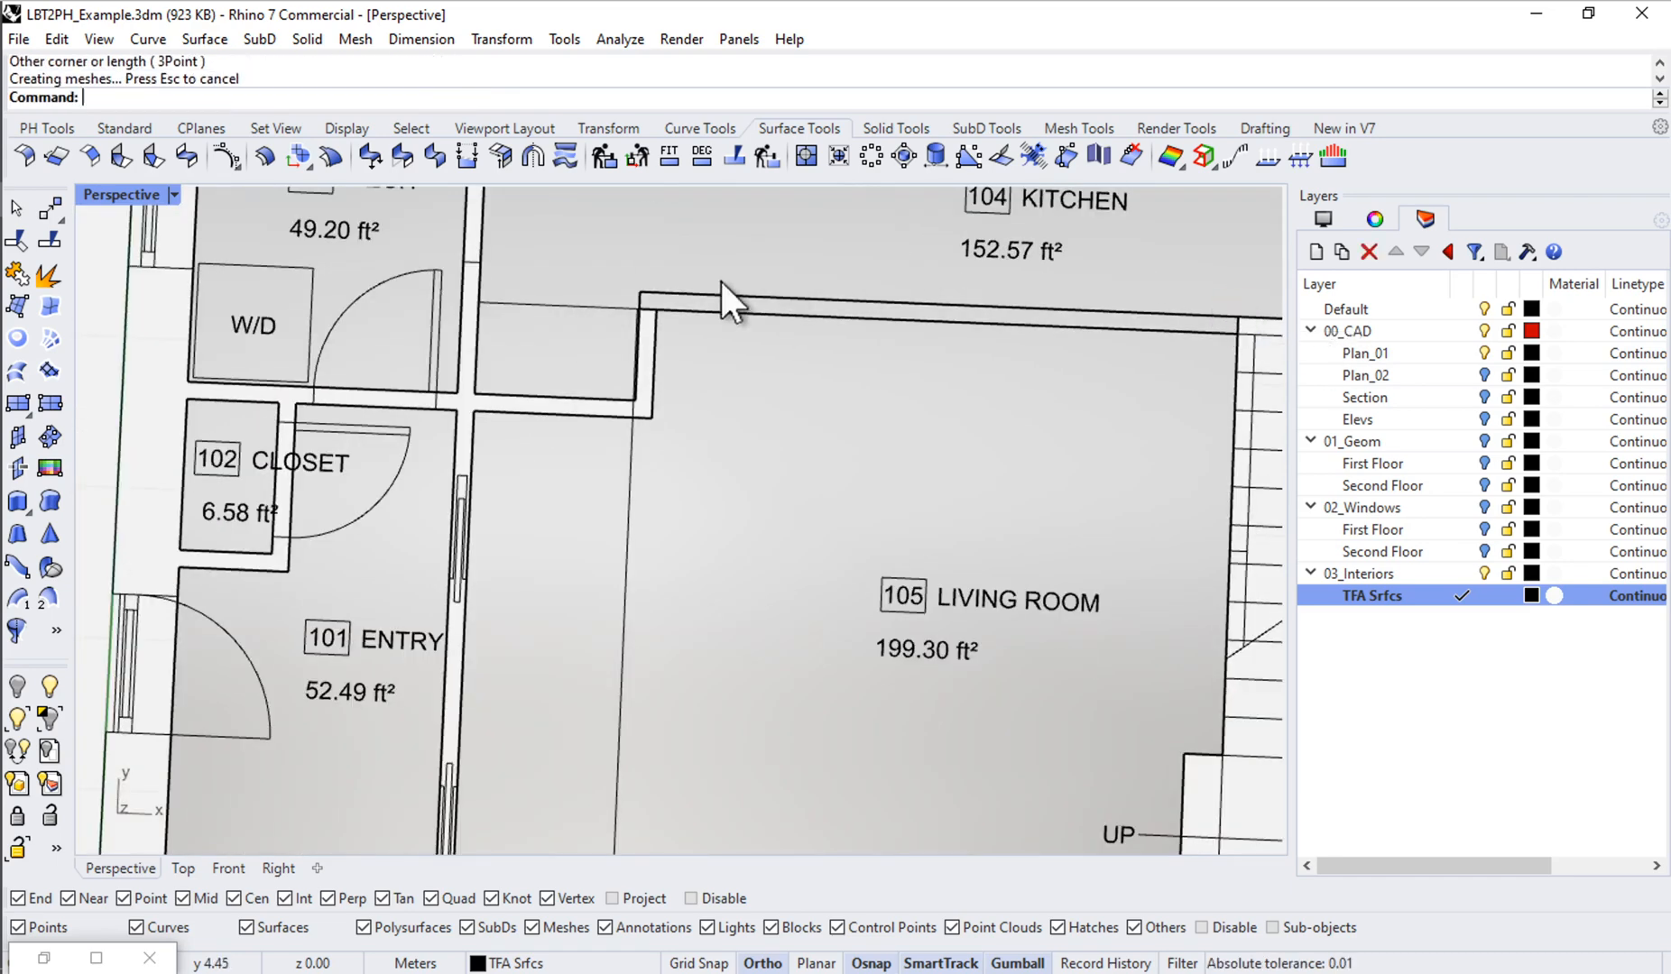
Step: Merge the thin gap surface with the kitchen surface using PlanarUnion
scroll(713, 298, "up", 3)
left_click(713, 299)
scroll(697, 327, "down", 5)
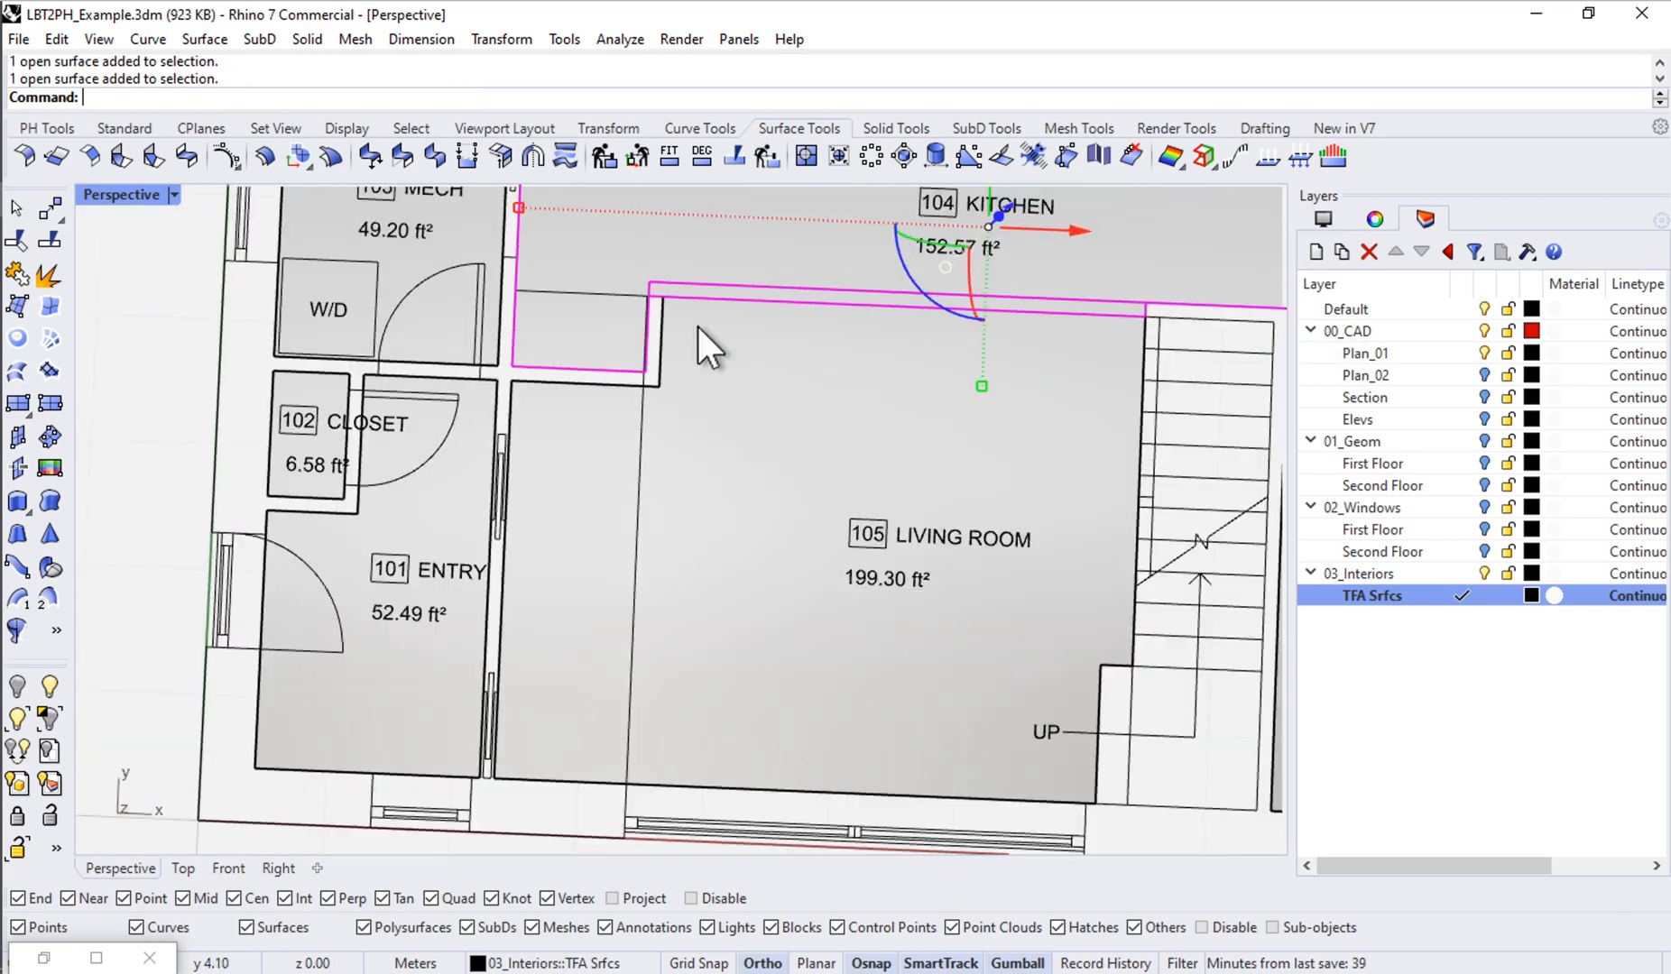
type("pu")
key("Return")
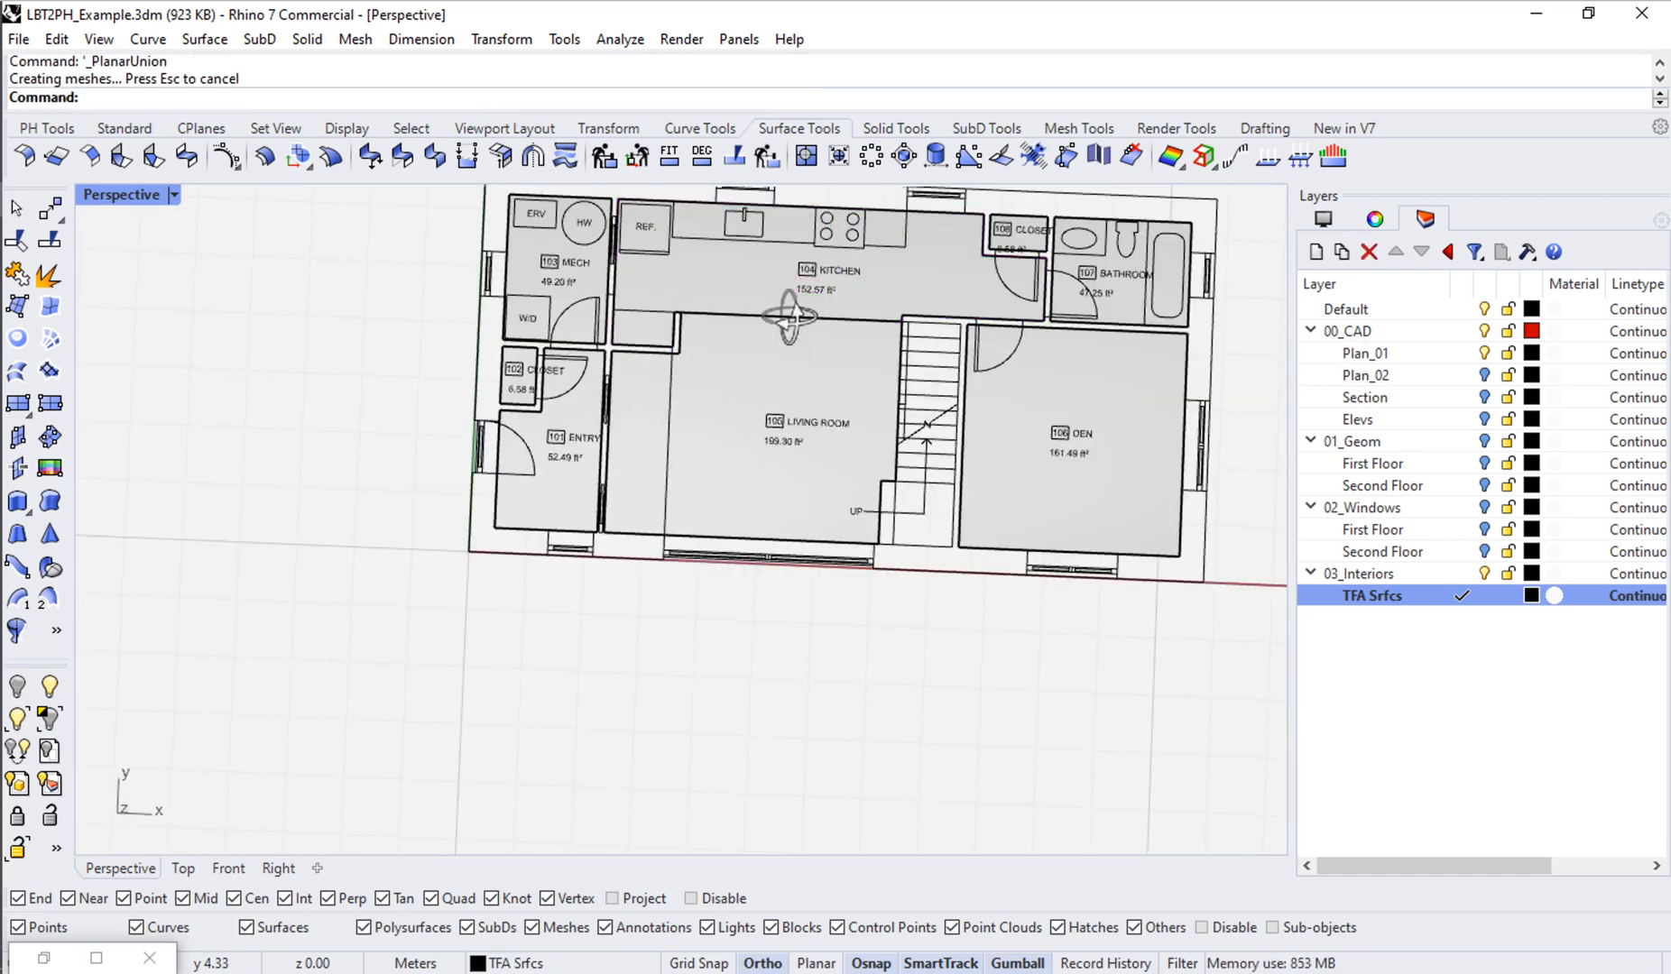
Step: Inspect the TFA surfaces one by one, selecting the living room, kitchen, bathroom, closet and entry surfaces over the floor plan
right_click_drag(790, 316, 707, 465)
left_click(707, 467)
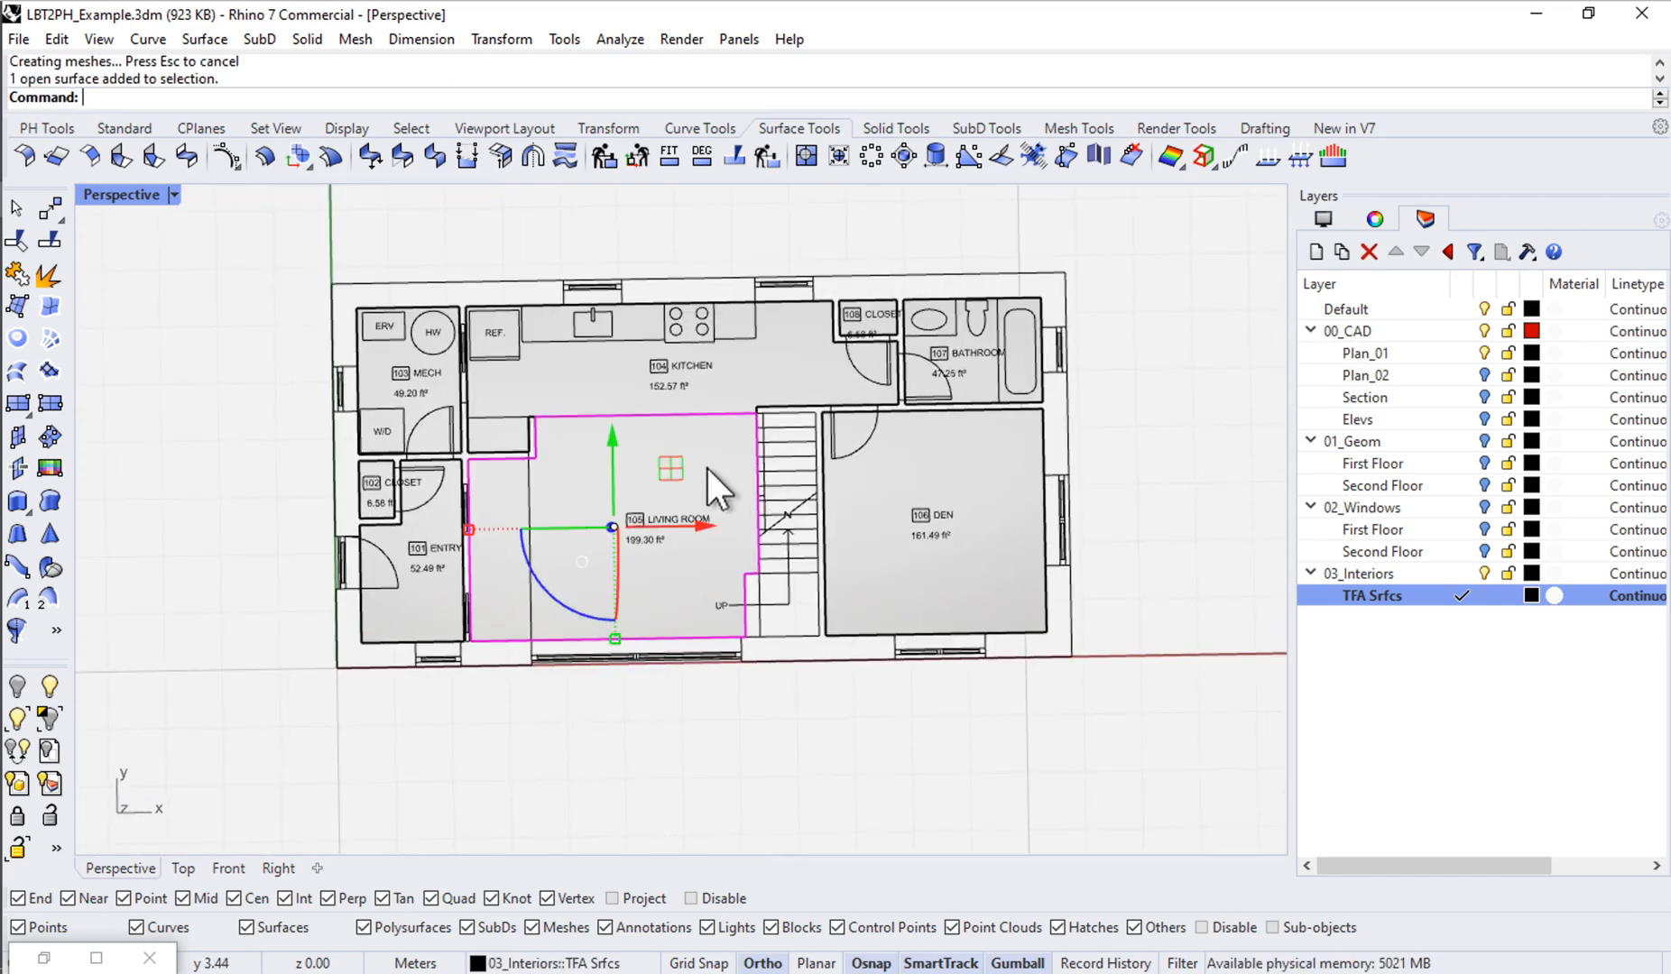
left_click(758, 374)
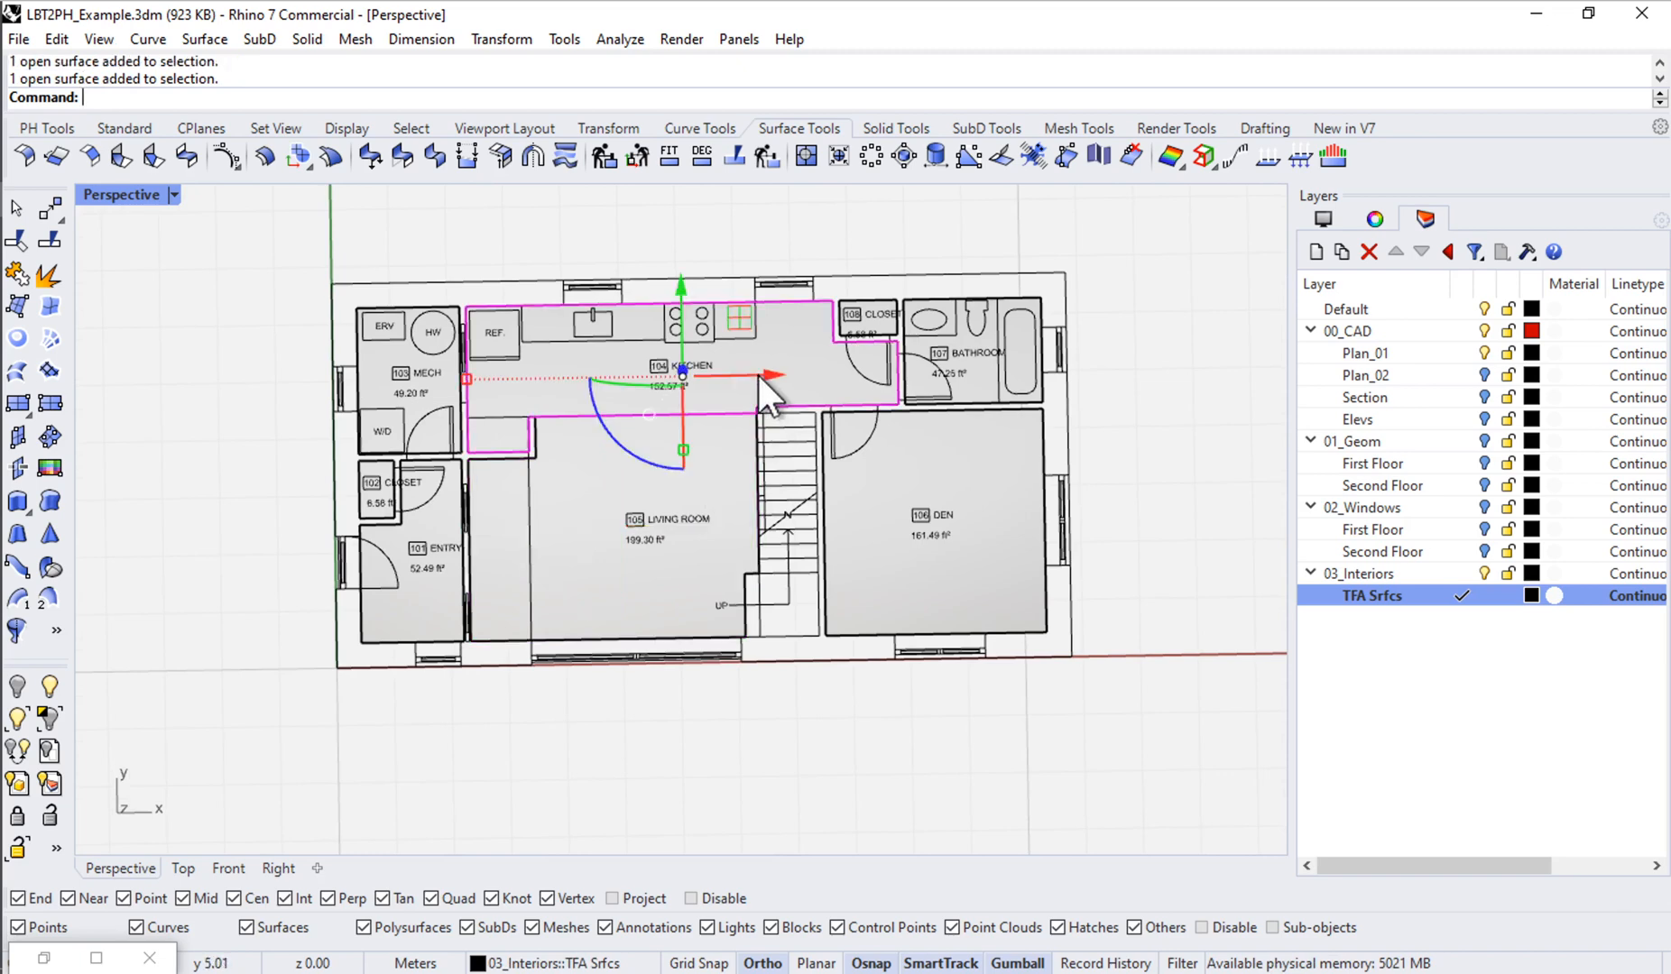
left_click(958, 456)
scroll(949, 372, "up", 3)
left_click(995, 394)
scroll(806, 289, "down", 3)
scroll(860, 306, "up", 3)
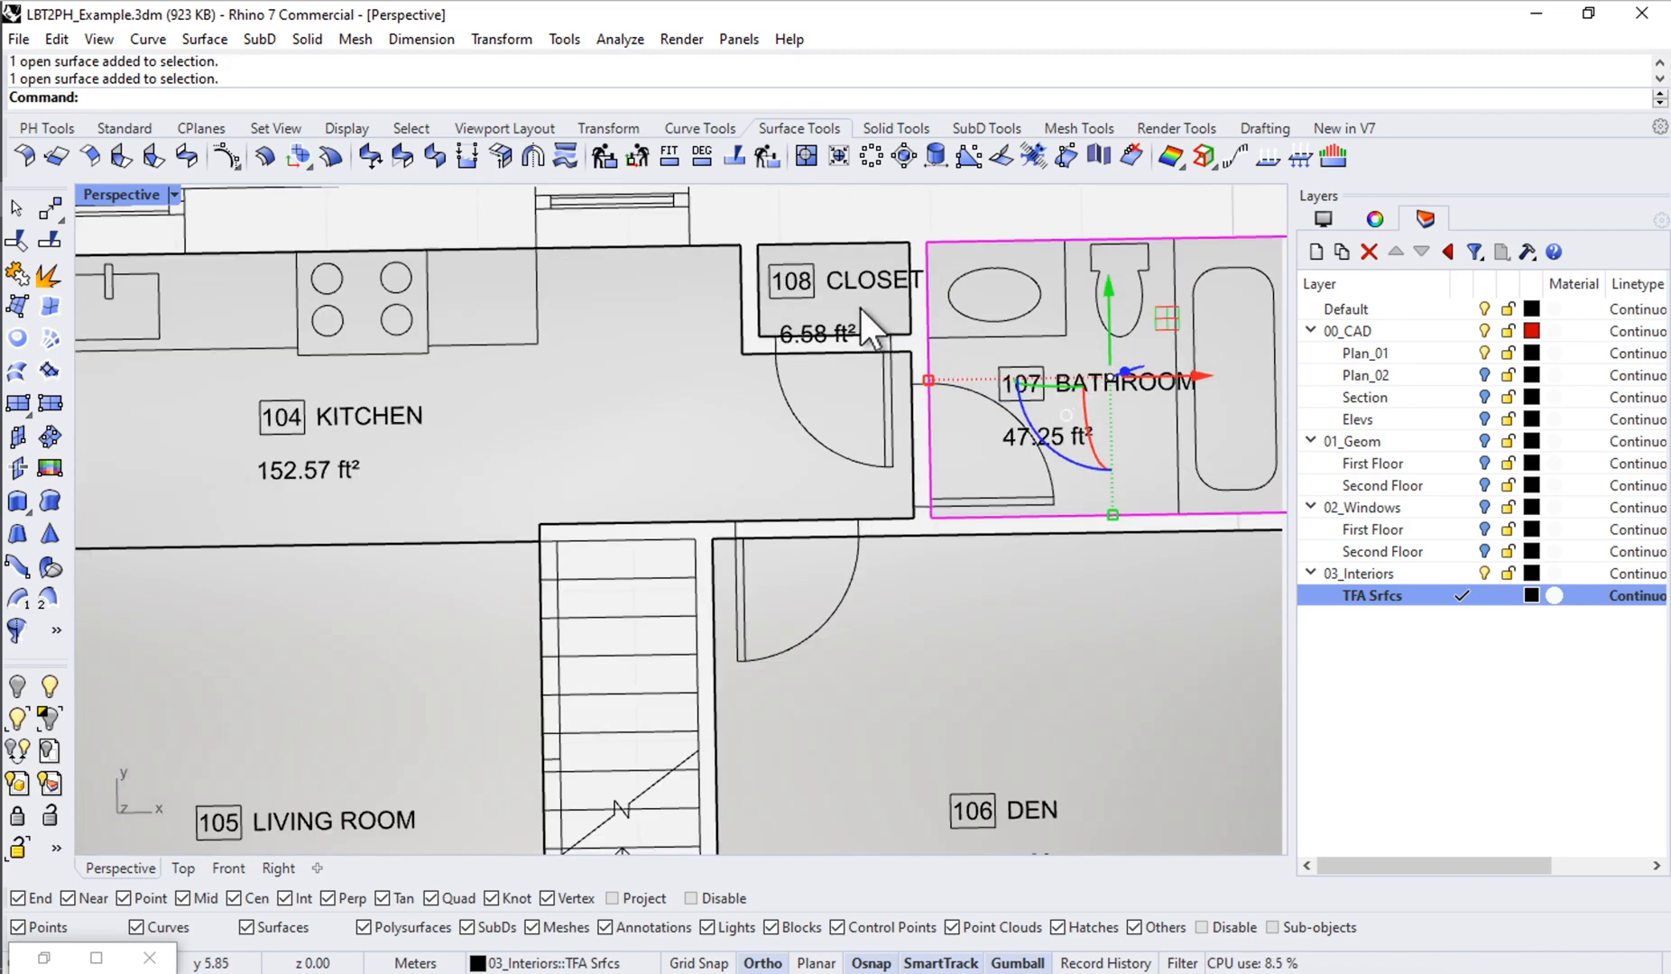
left_click(860, 307)
scroll(858, 307, "down", 4)
scroll(326, 415, "up", 3)
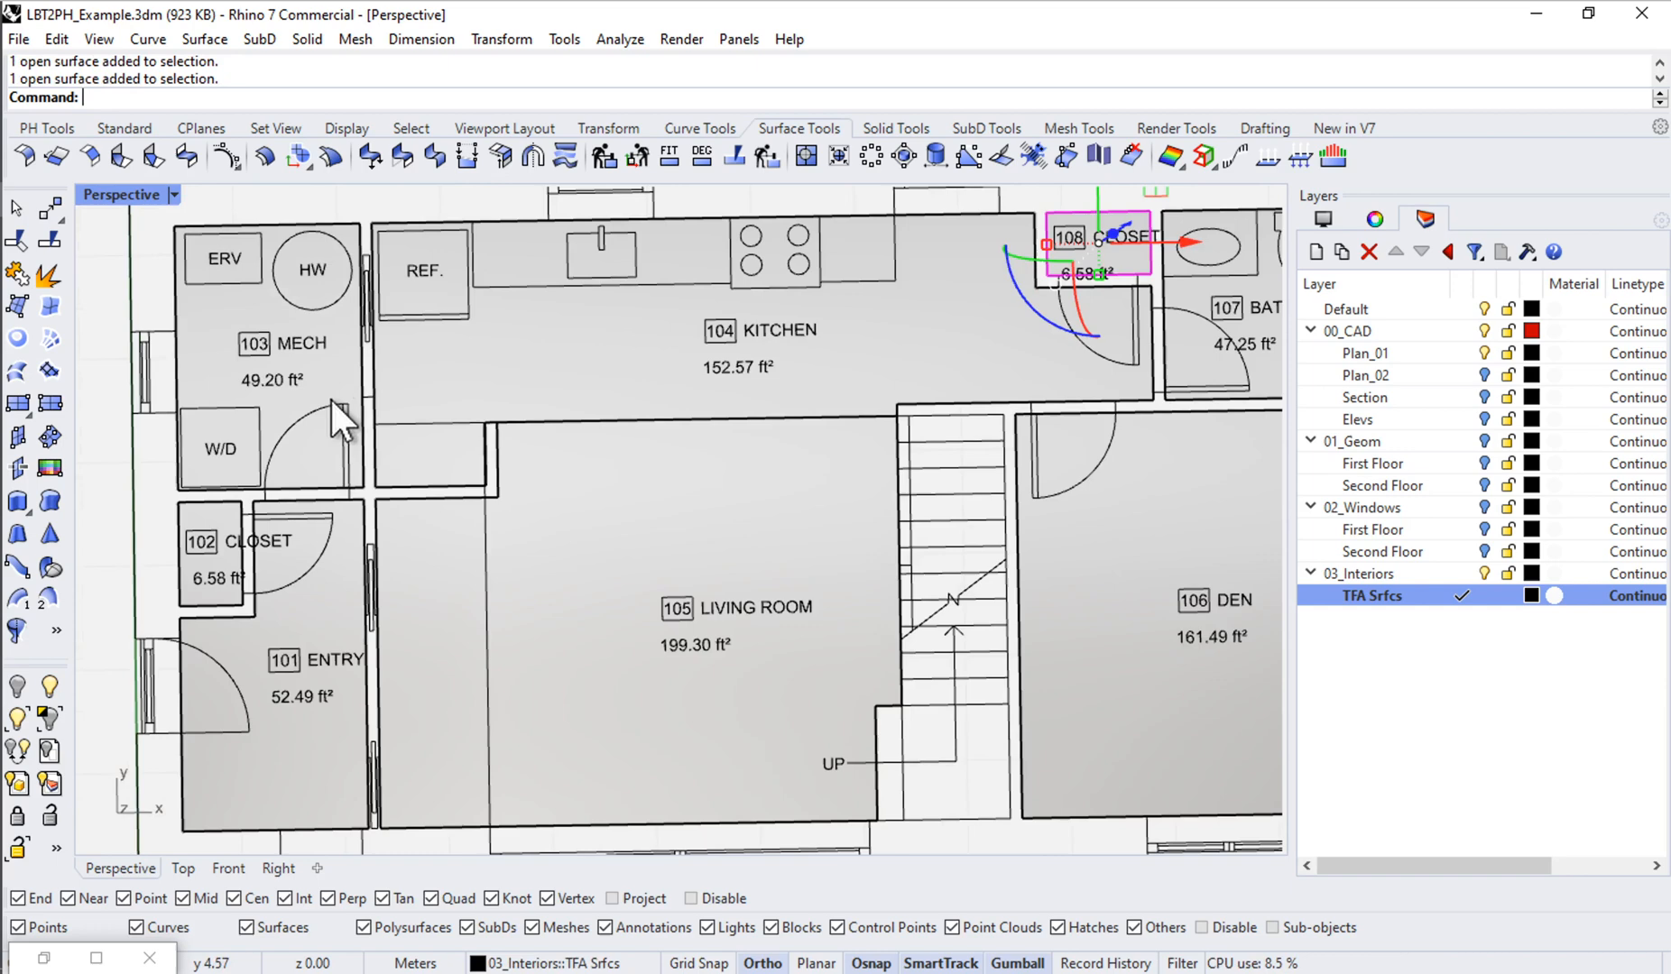
left_click(307, 478)
scroll(221, 560, "up", 2)
scroll(295, 607, "down", 5)
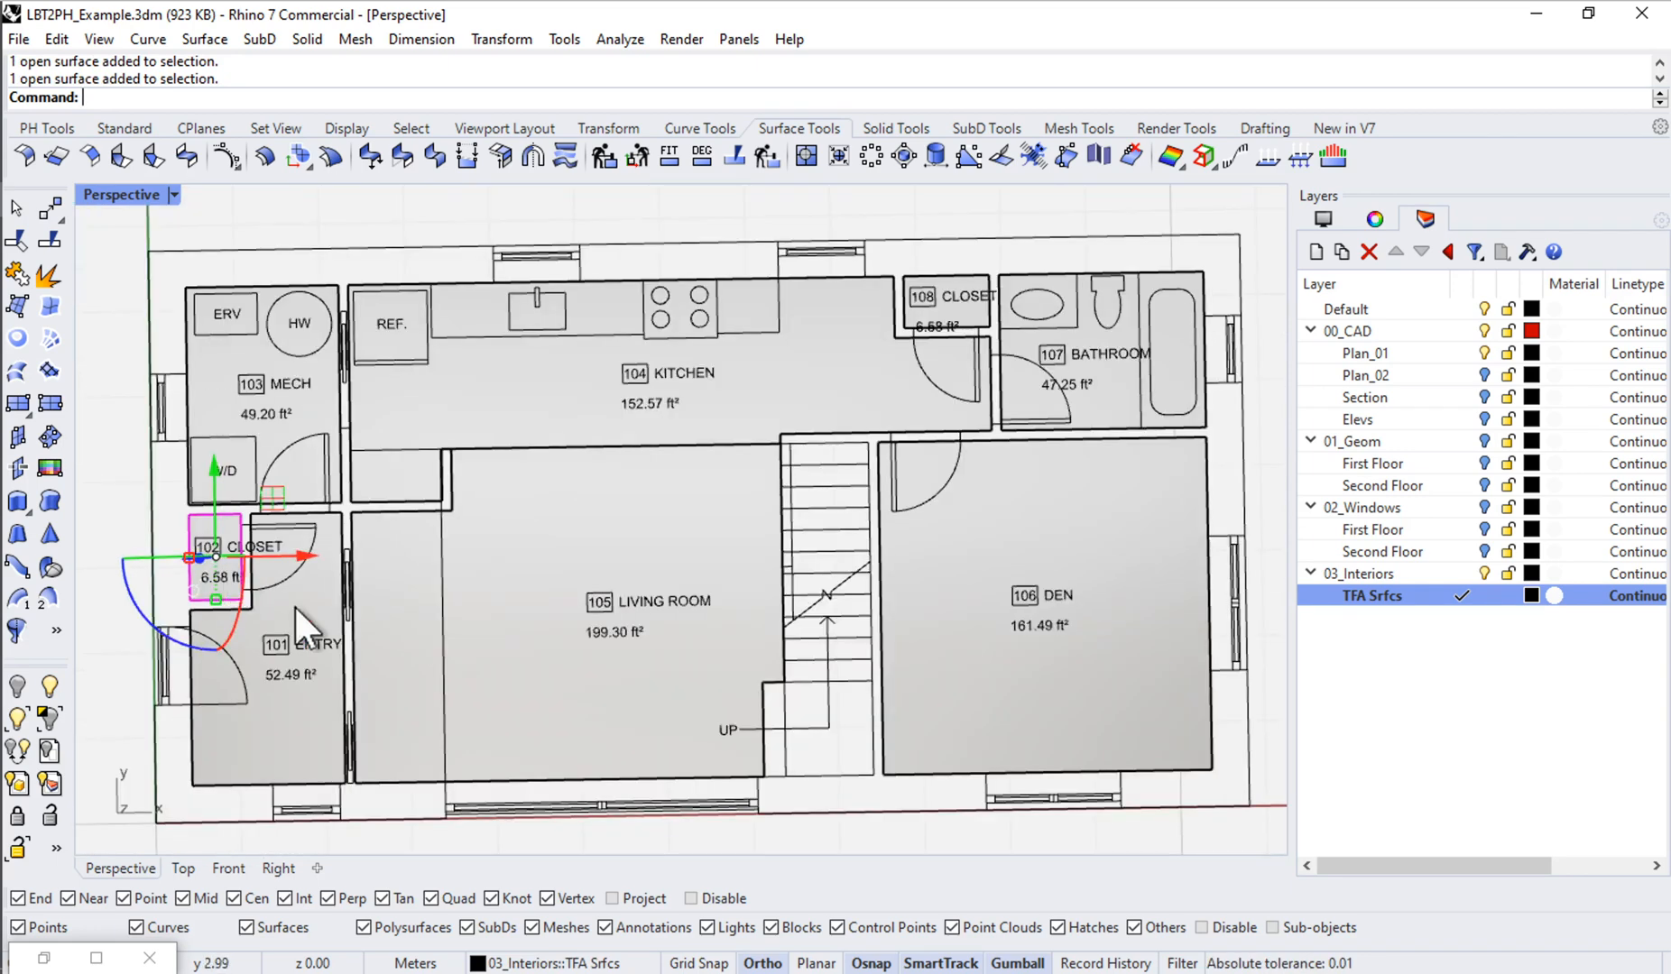
left_click(298, 607)
right_click_drag(586, 599, 1247, 609)
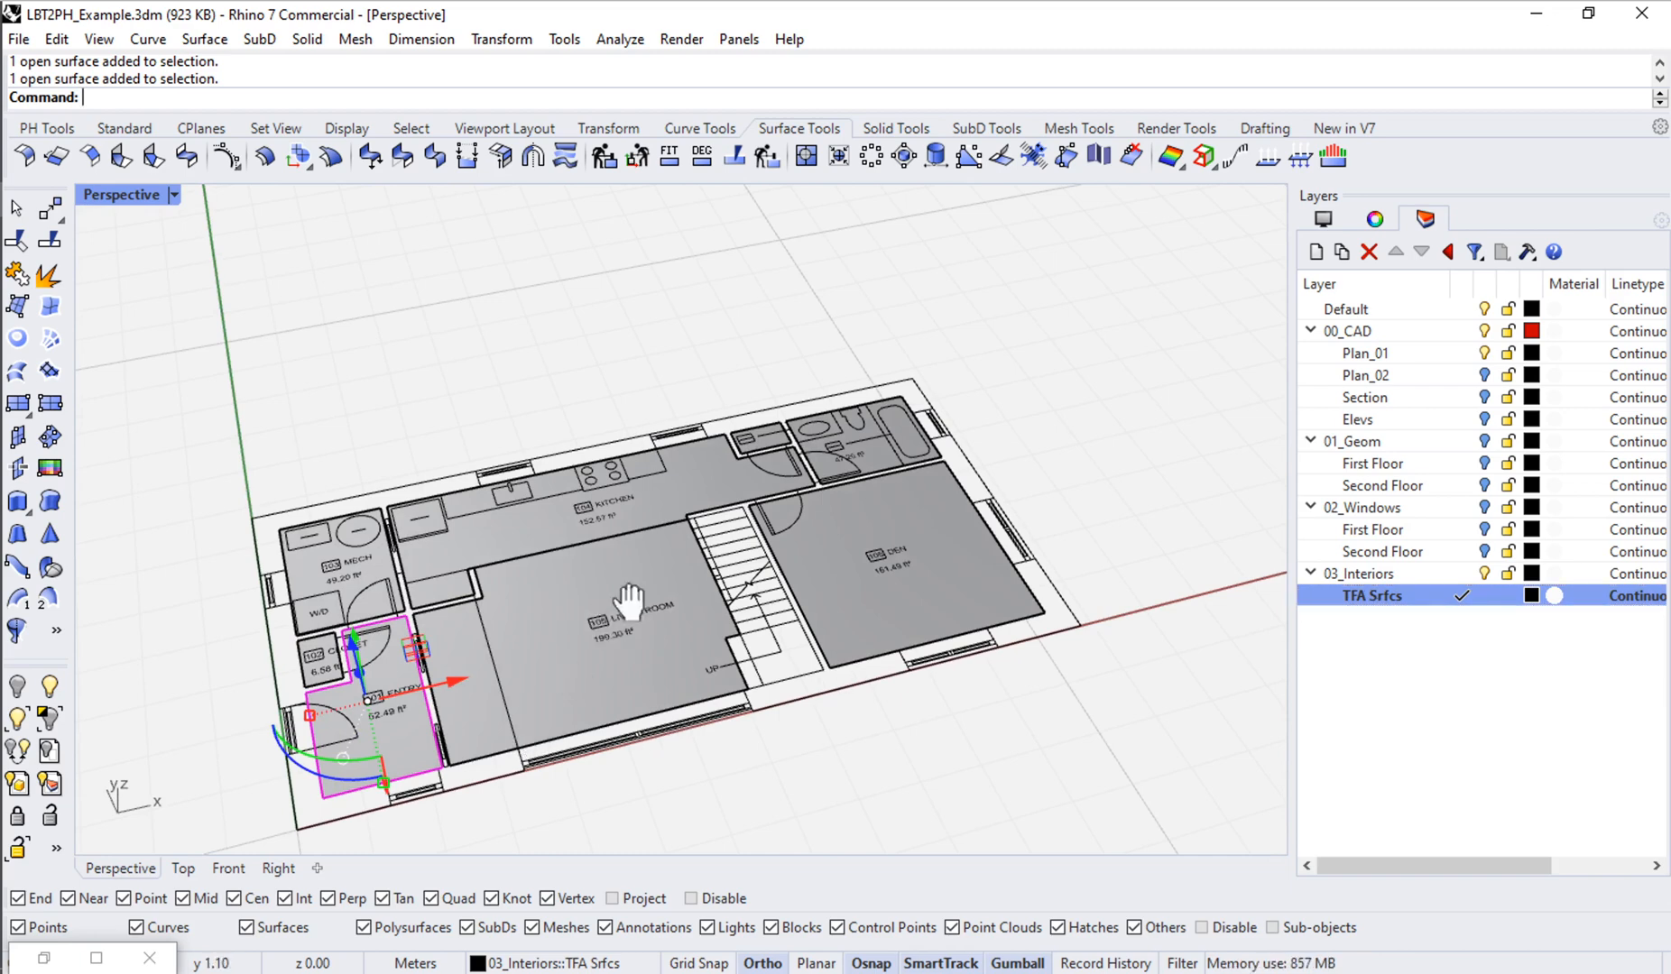
right_click_drag(628, 601, 671, 528, "shift")
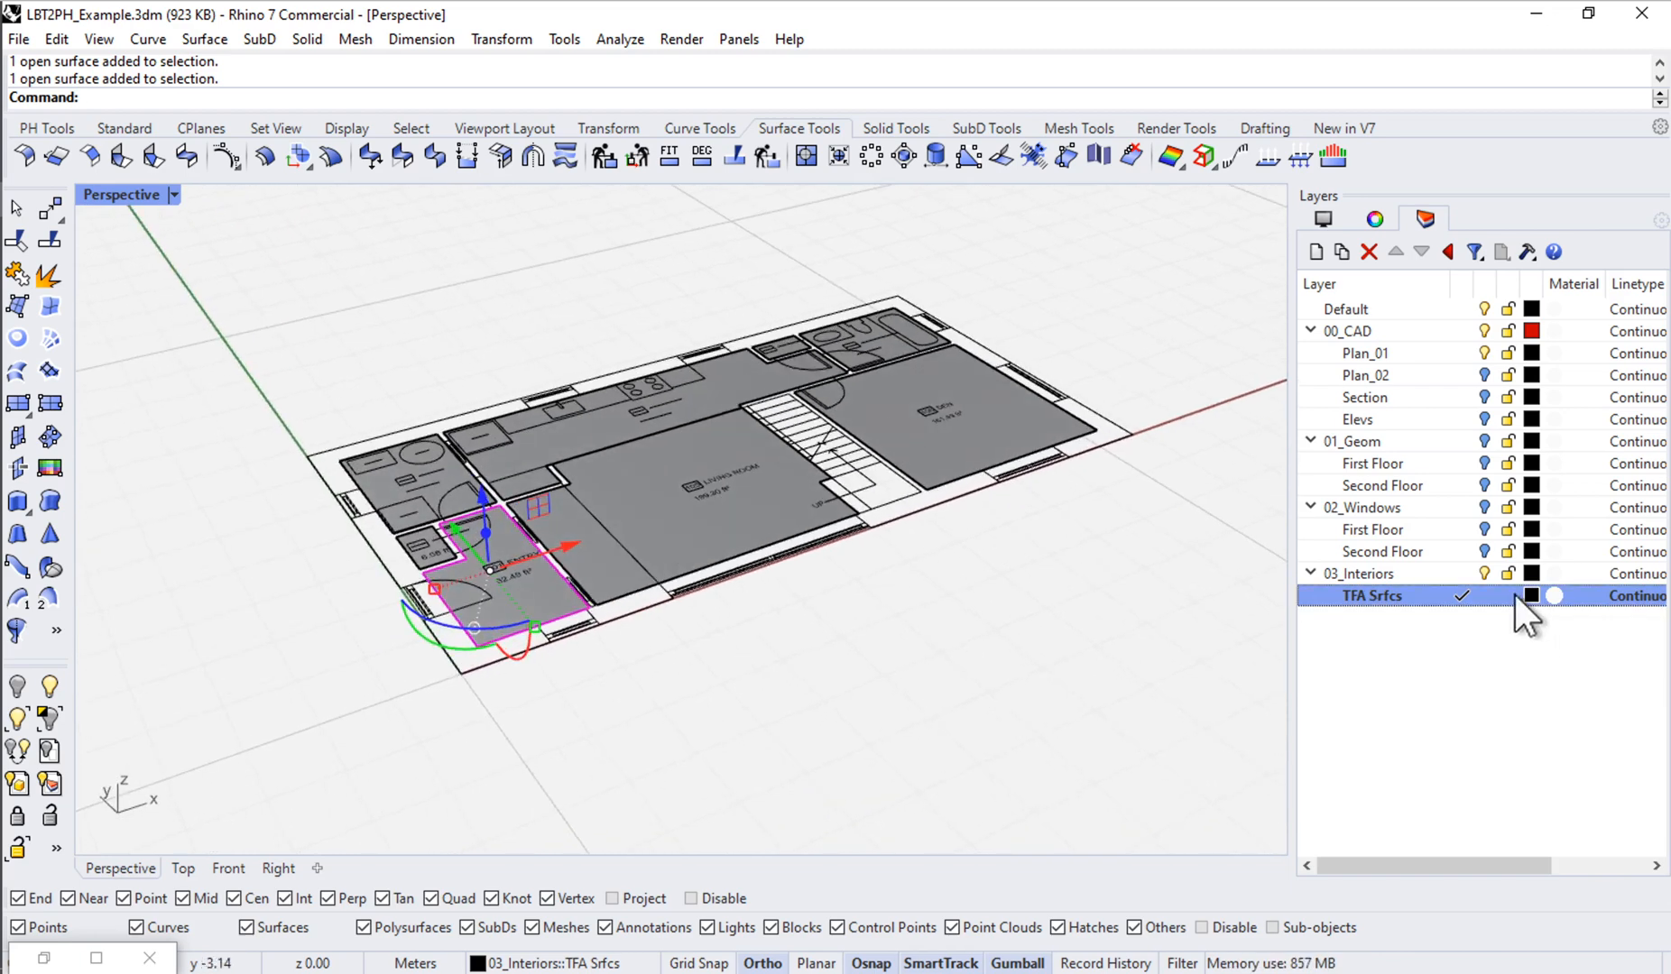
Step: Select all objects on the TFA Srfcs layer and switch to the Grasshopper window
right_click(1377, 594)
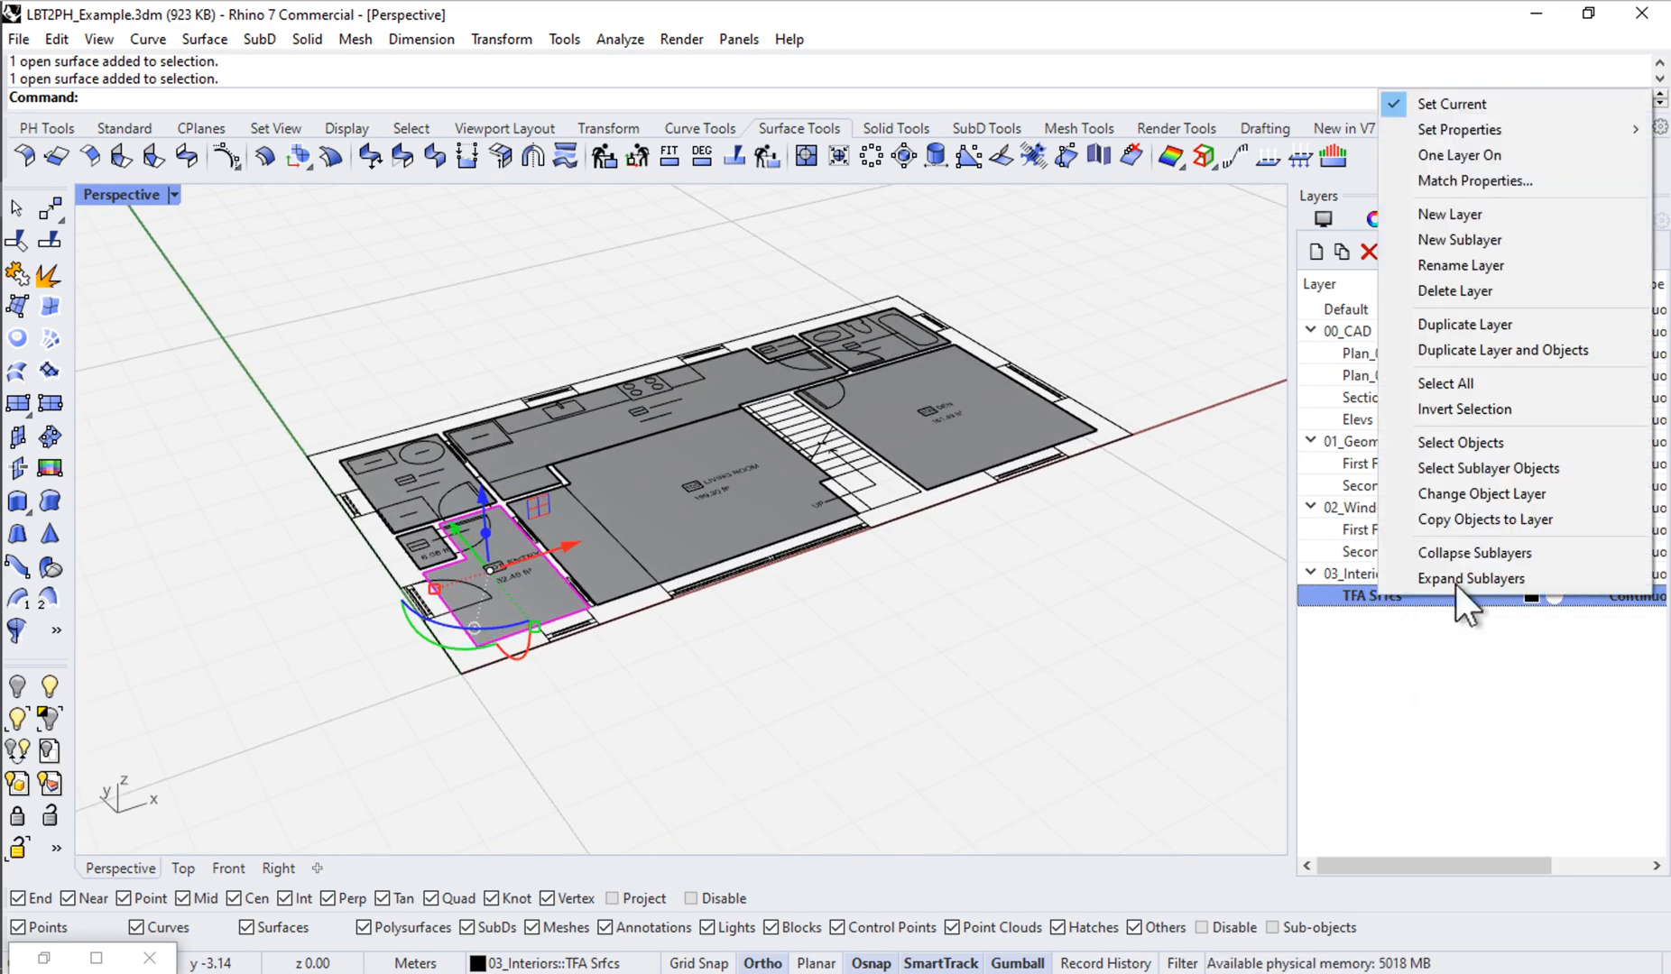
left_click(1481, 451)
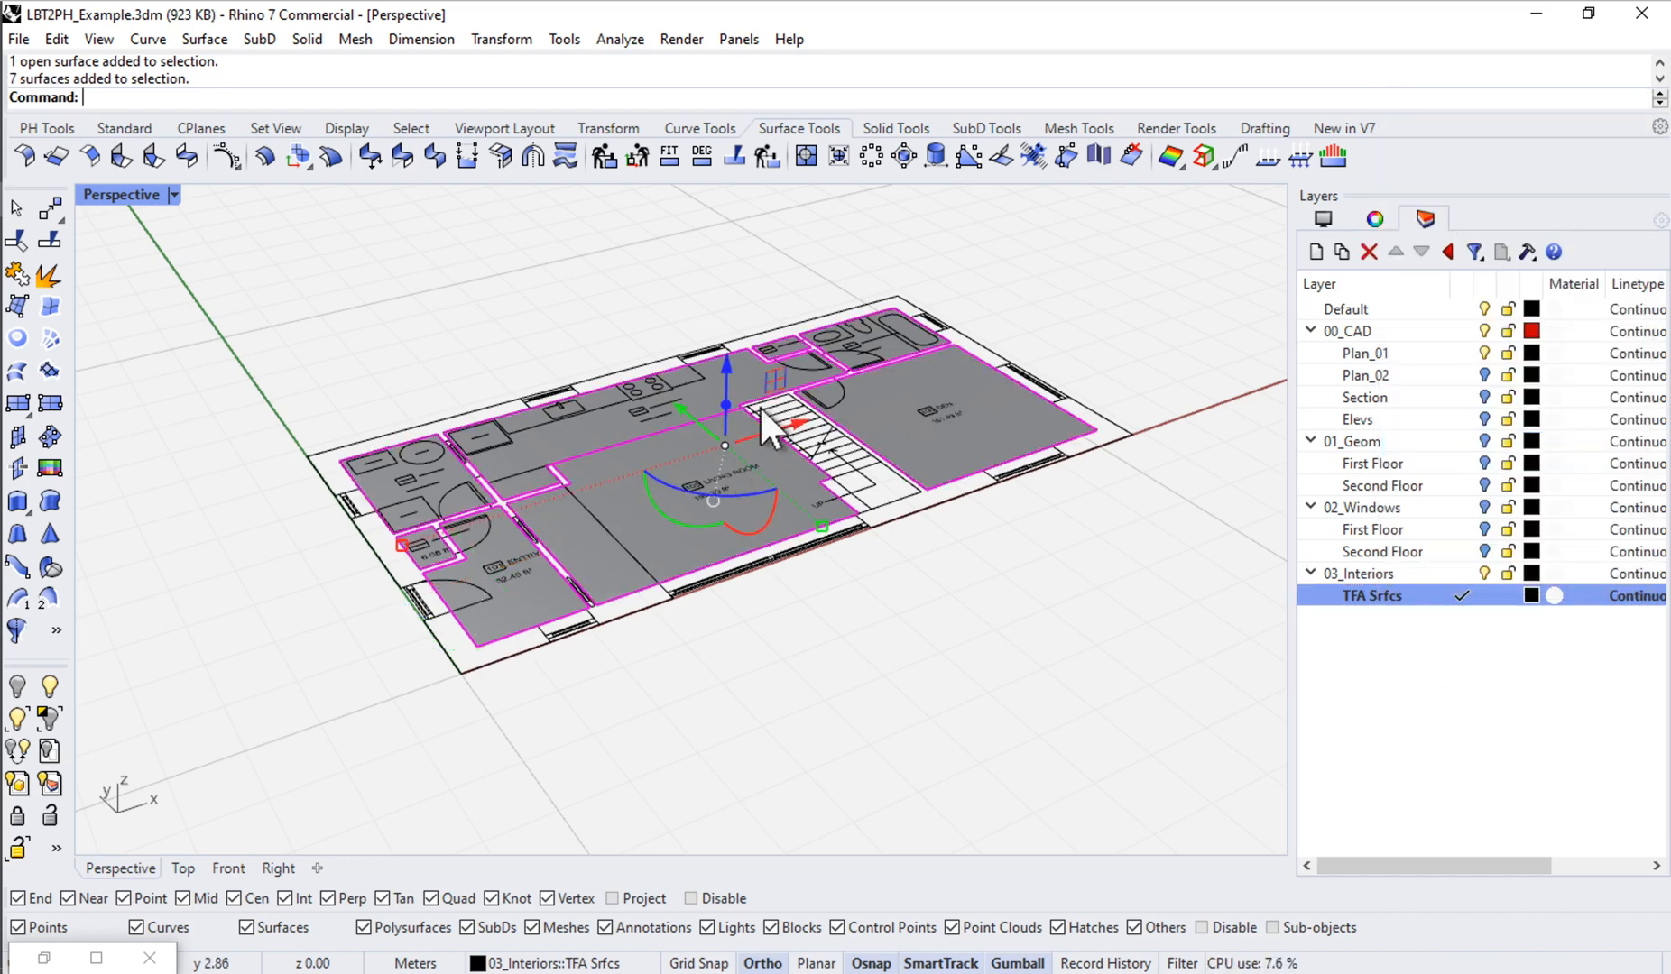
double_click(40, 947)
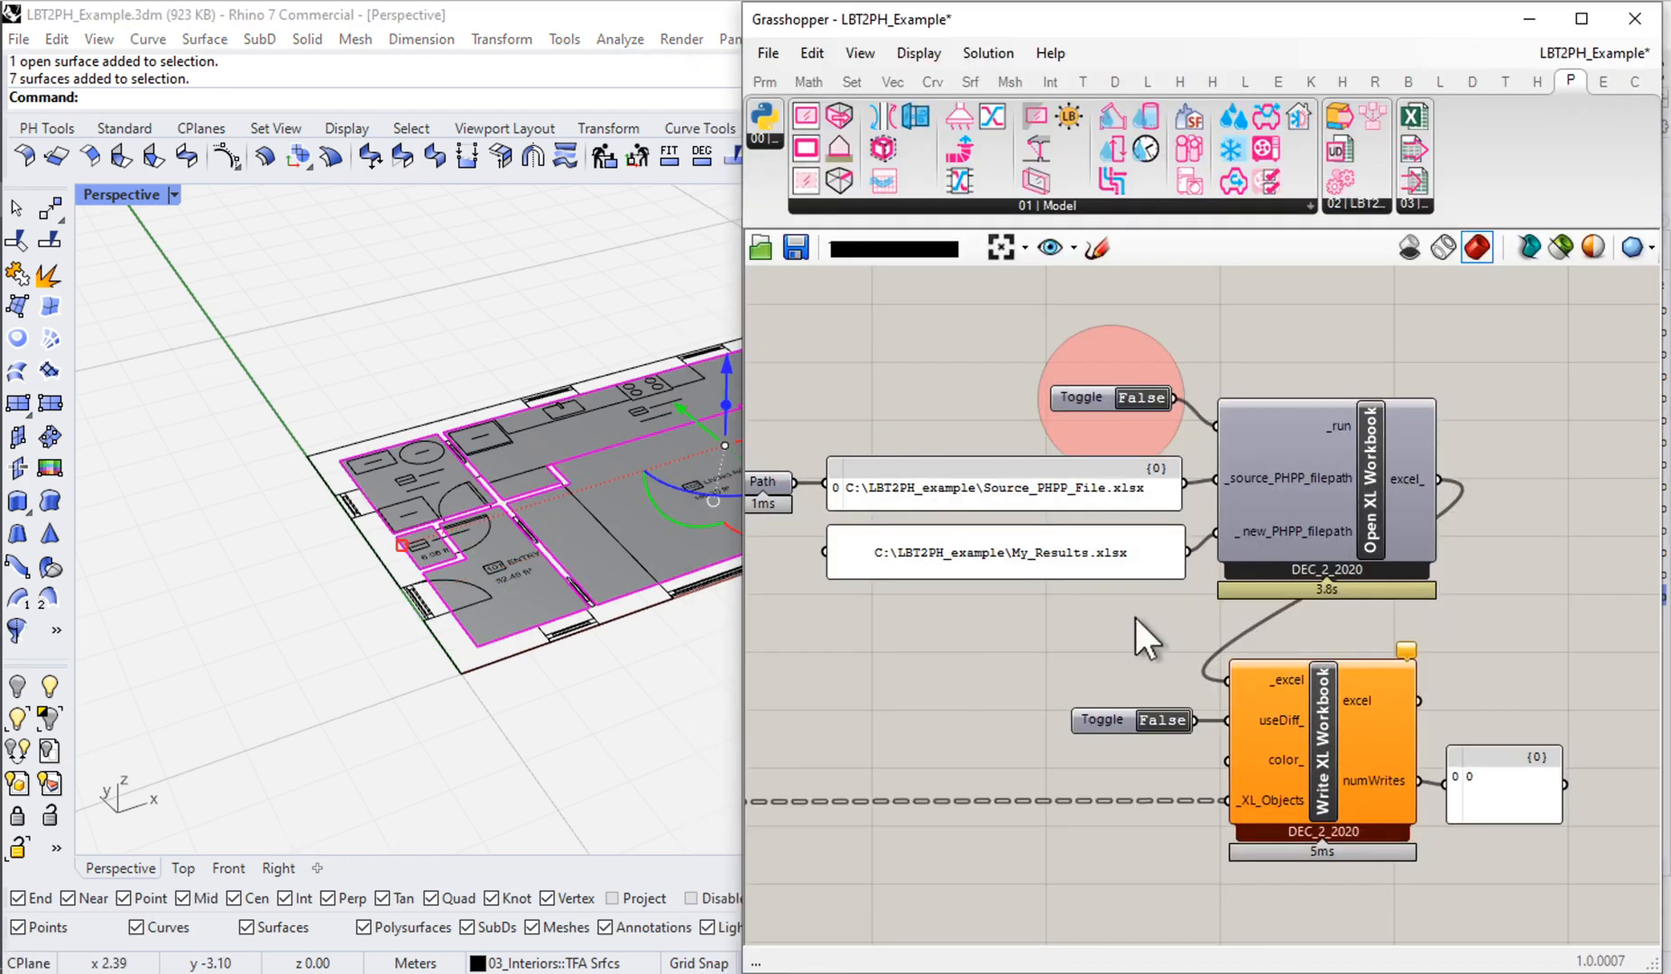
Step: Place a Brep parameter on the canvas beside the First_Floor Room component
scroll(1273, 459, "down", 5)
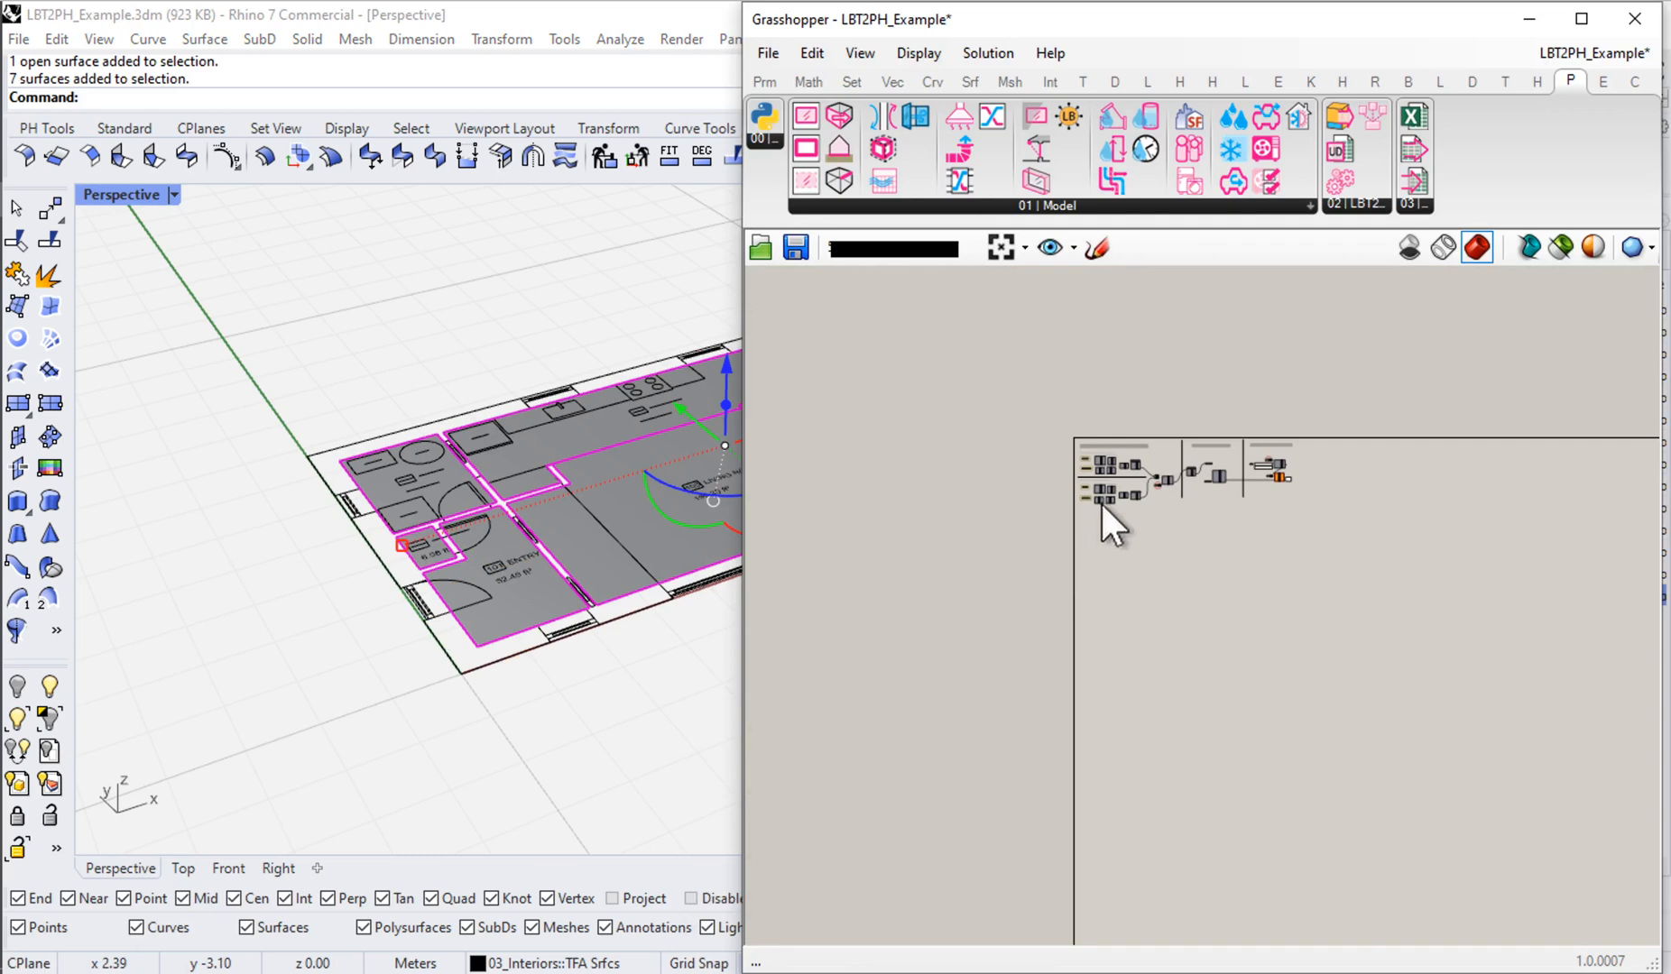
scroll(1101, 506, "up", 5)
right_click_drag(1094, 497, 1051, 582)
scroll(1127, 523, "up", 3)
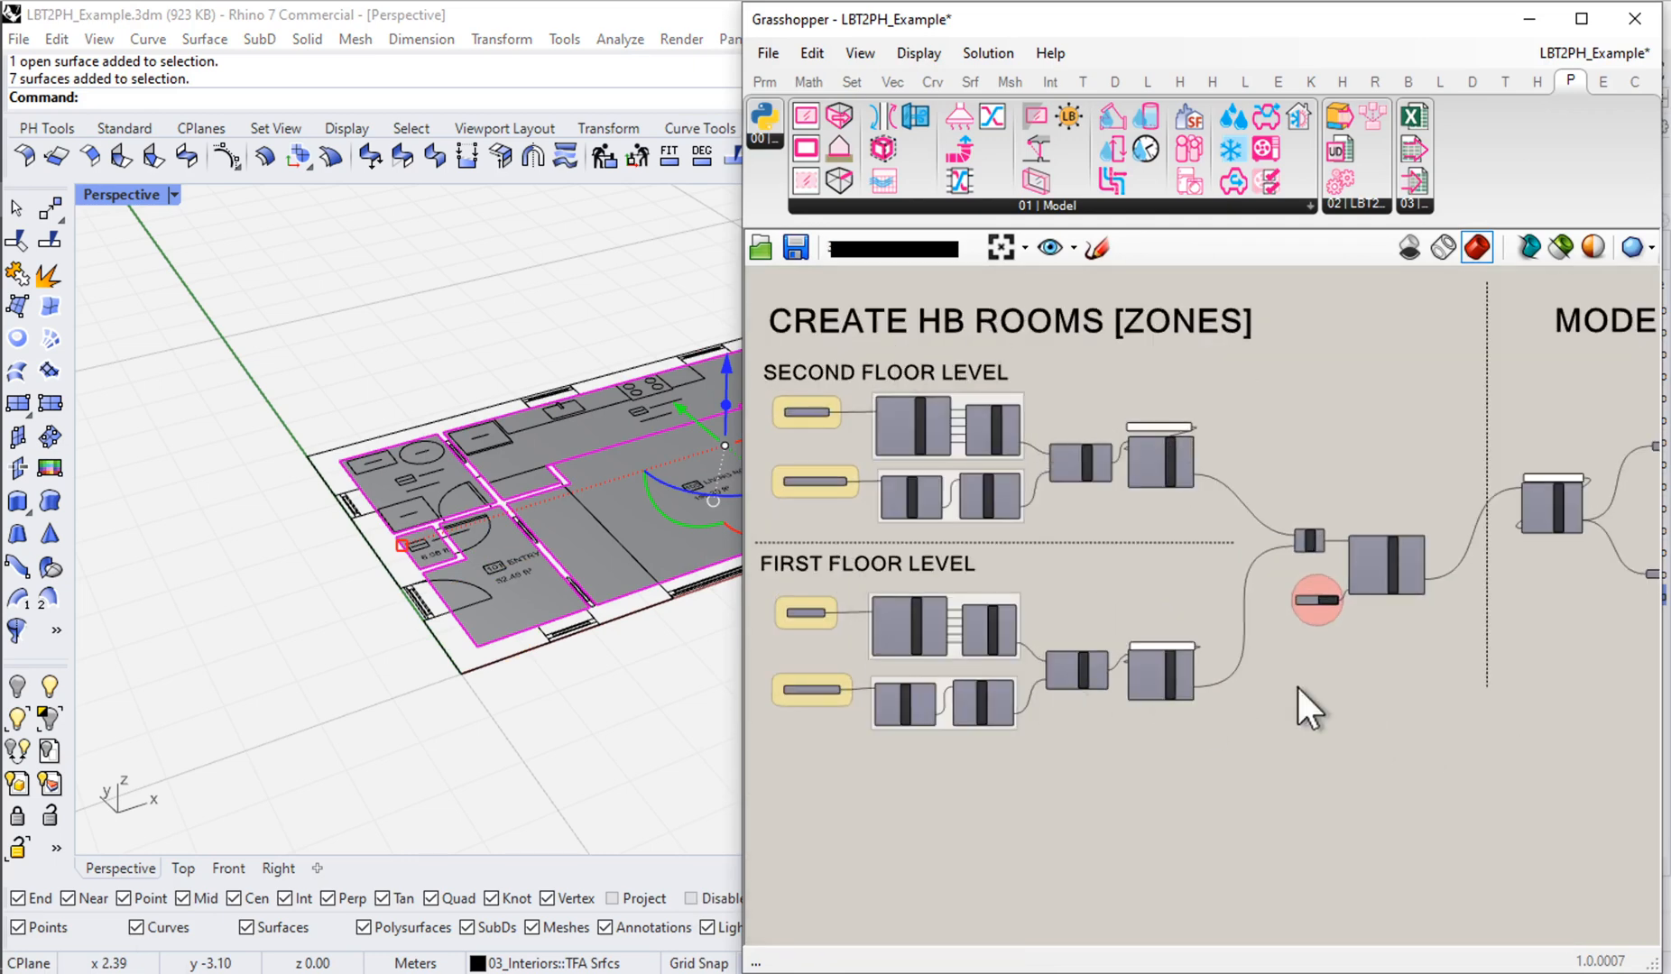
scroll(1273, 690, "up", 5)
double_click(1191, 690)
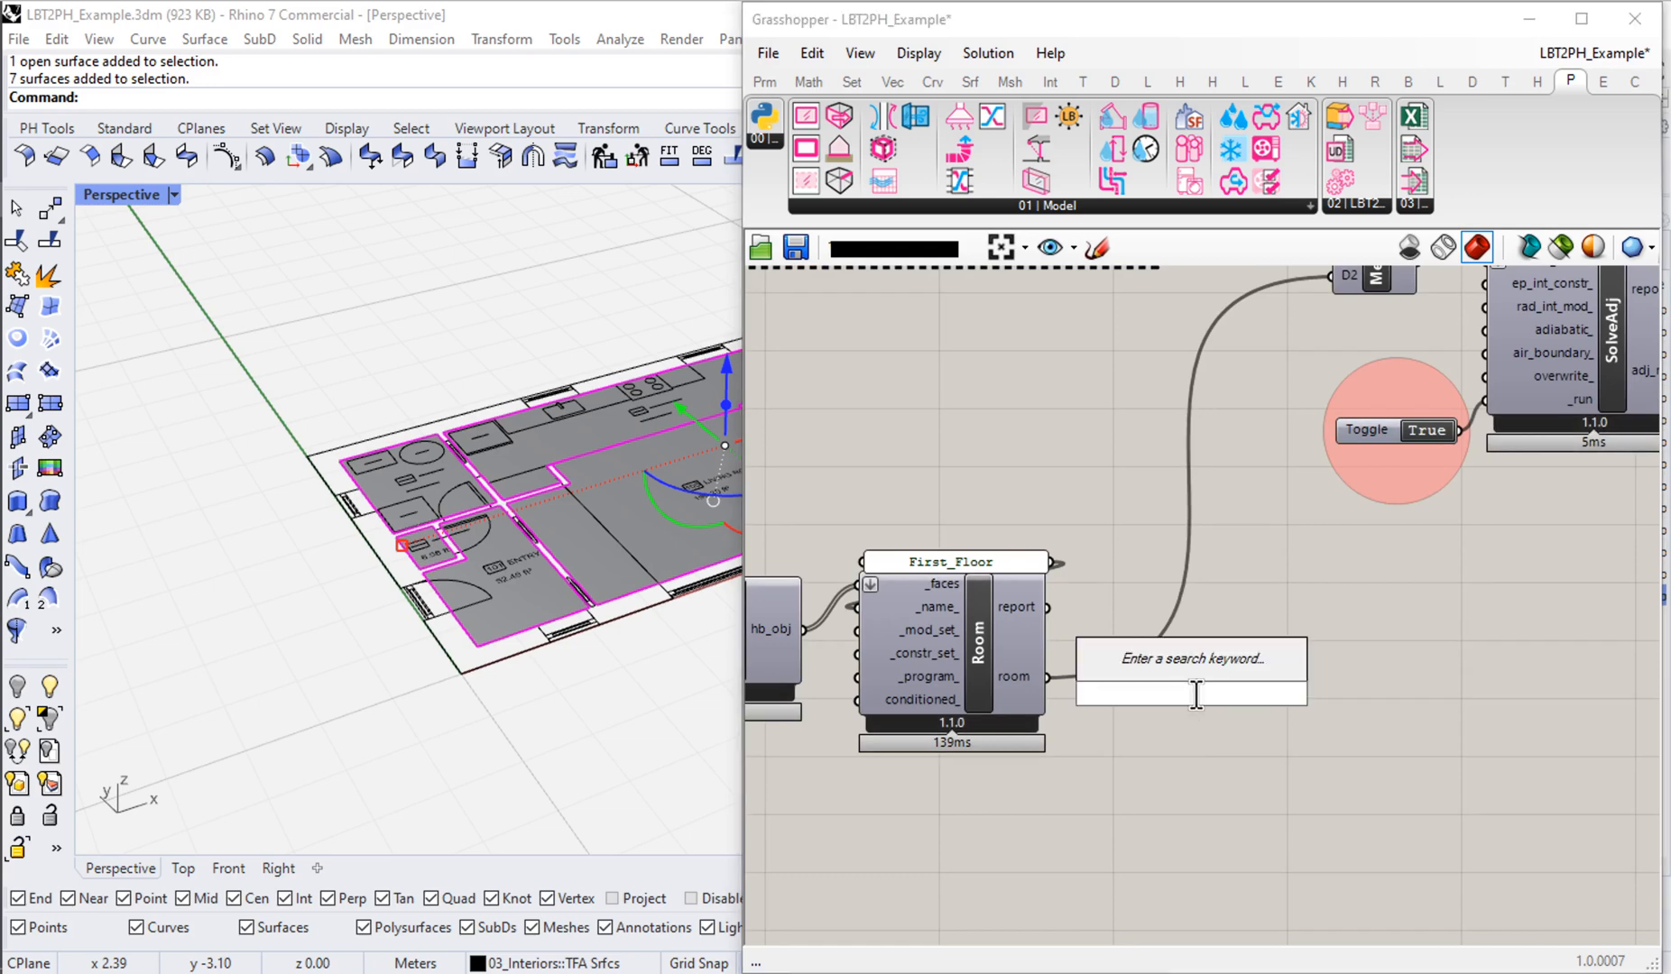
type("brep")
key("Up")
key("Up")
key("Return")
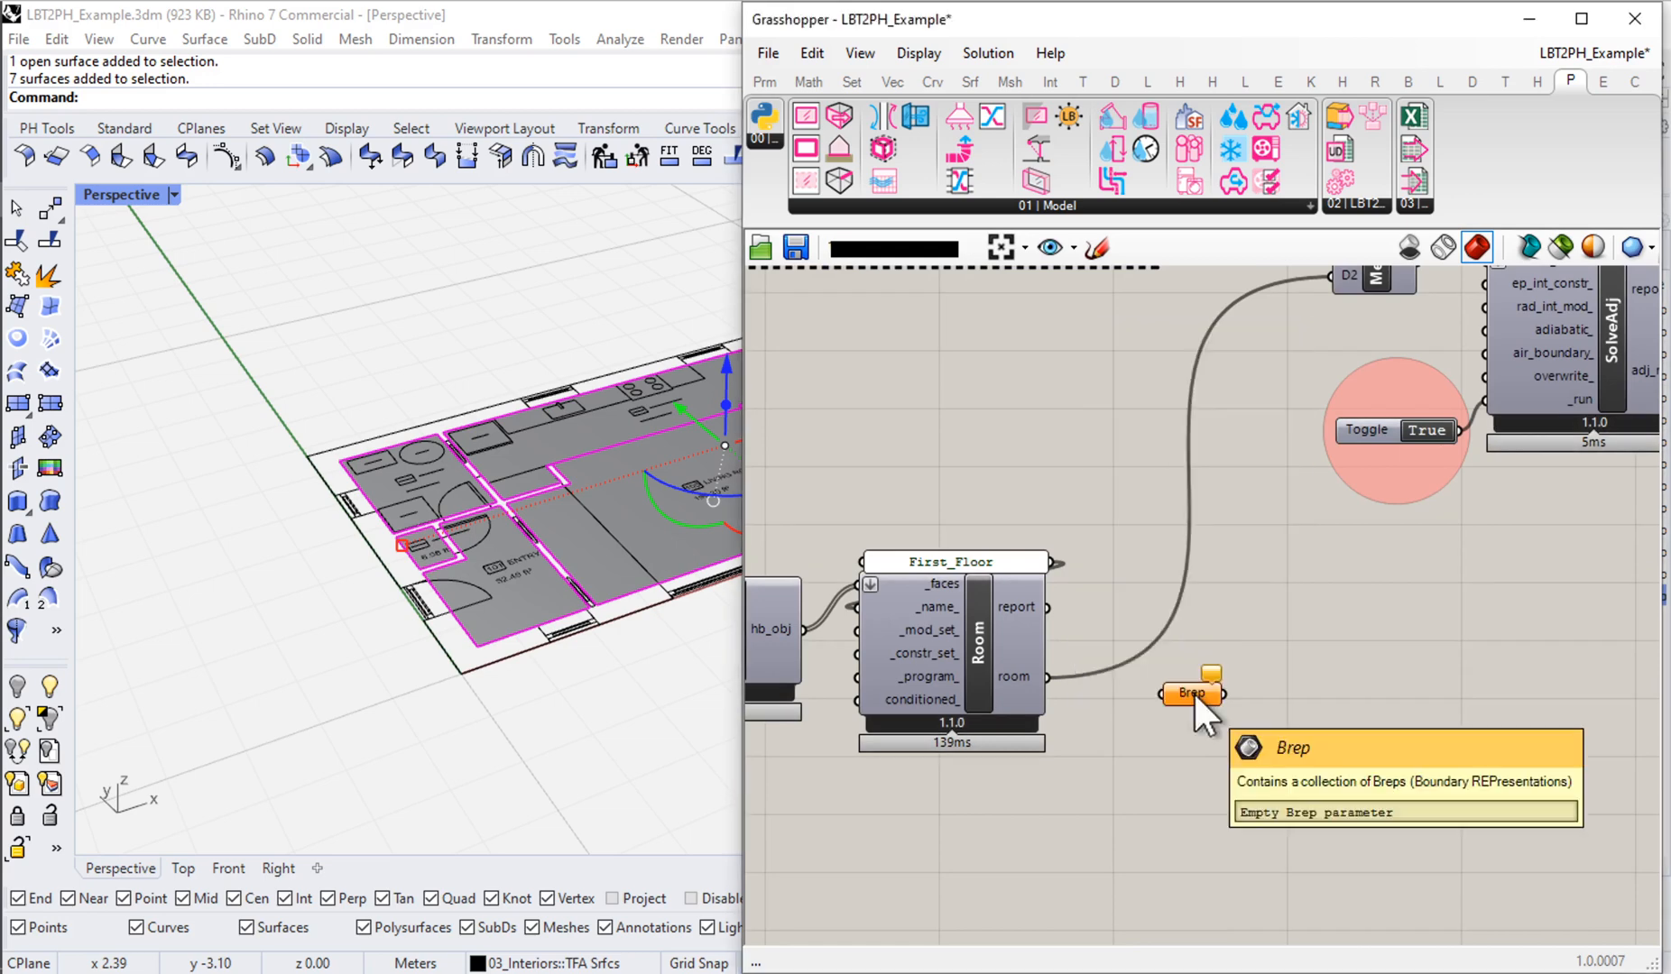
Step: Reference the selected Rhino surfaces in the Brep parameter as multiple Breps and rename it "Brep | TFA Surfaces"
right_click(1193, 690)
left_click(1263, 799)
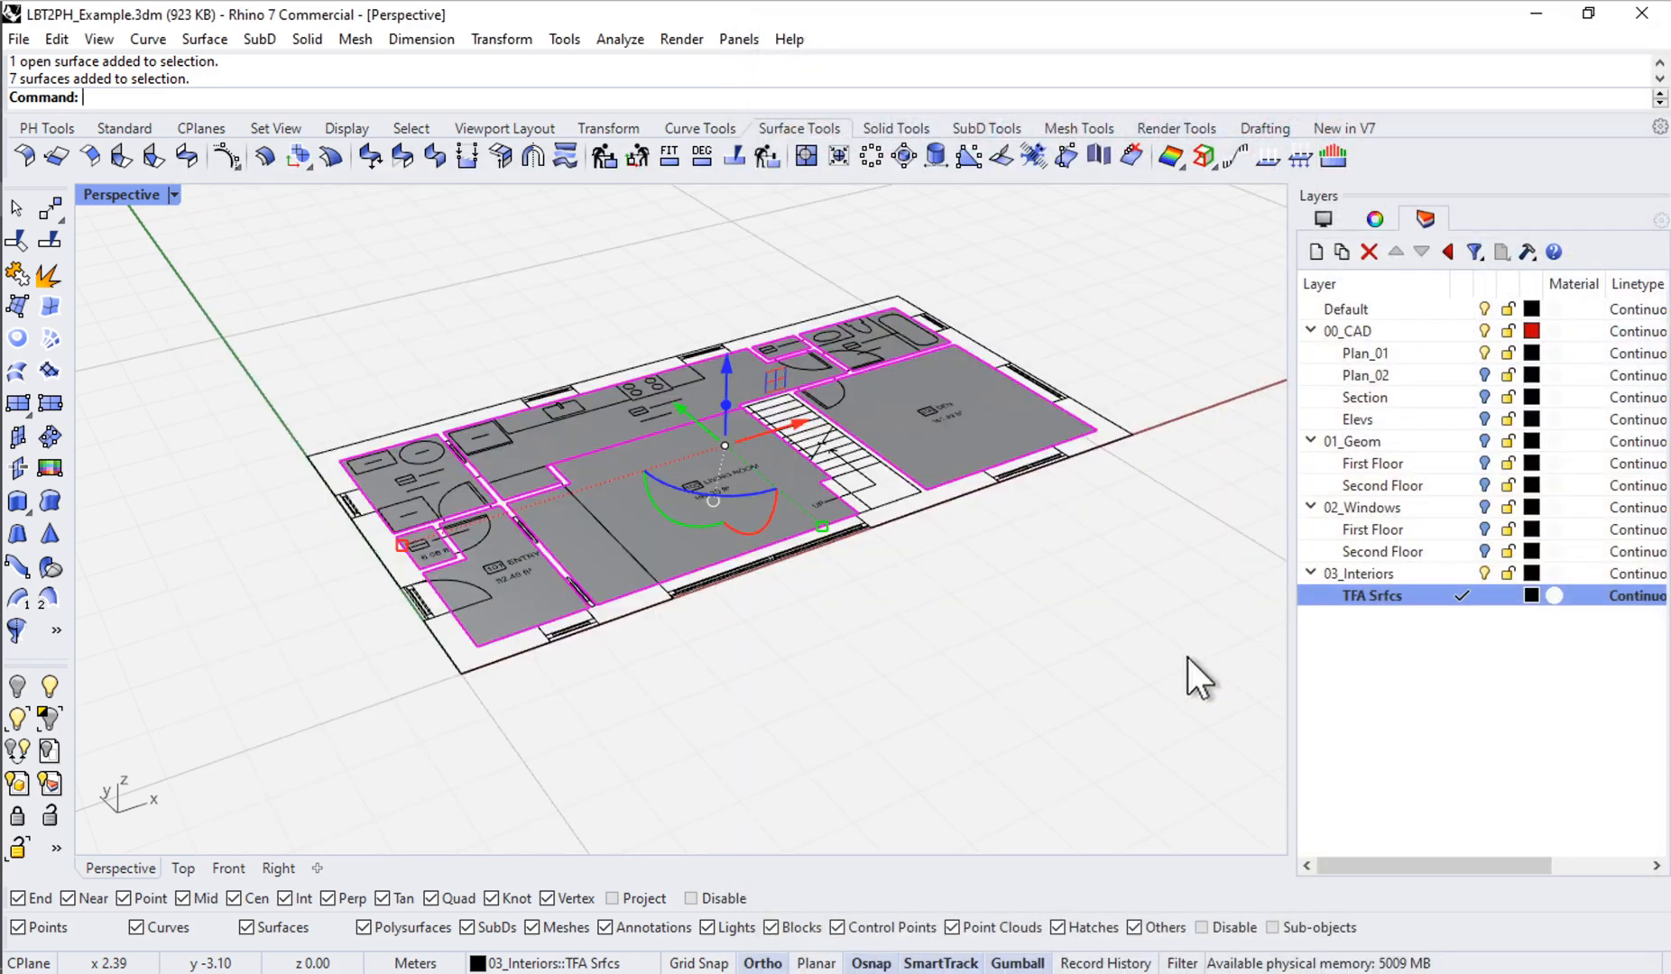
key("Return")
right_click(1195, 693)
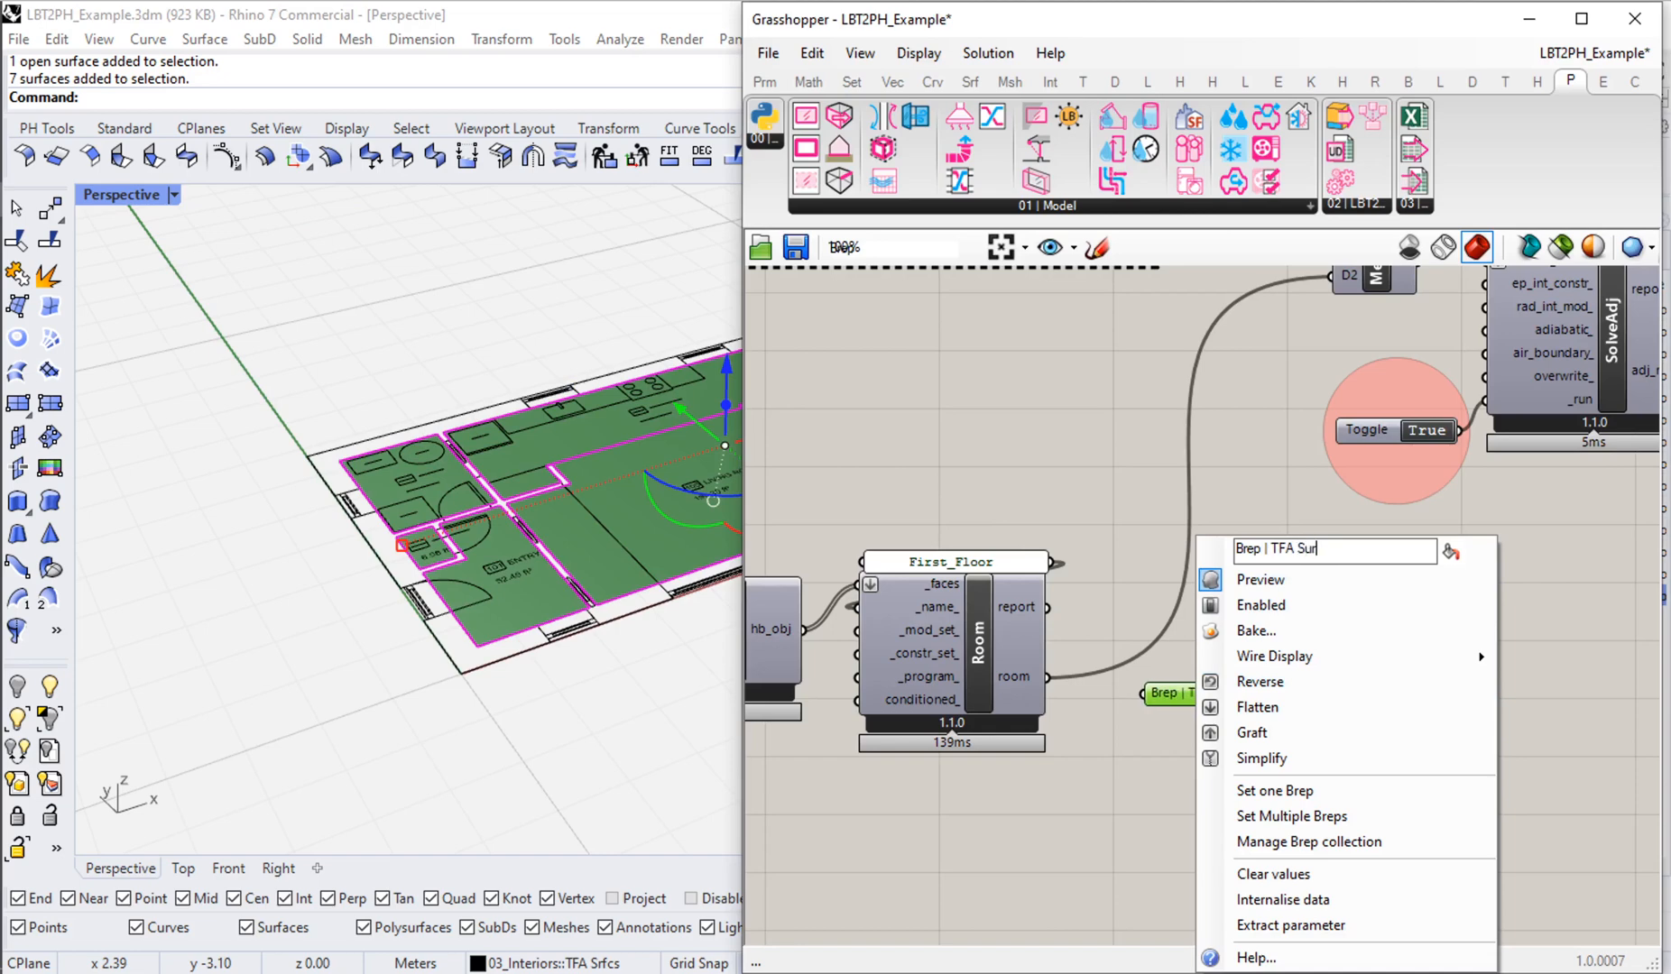
key("Return")
scroll(1215, 701, "up", 5)
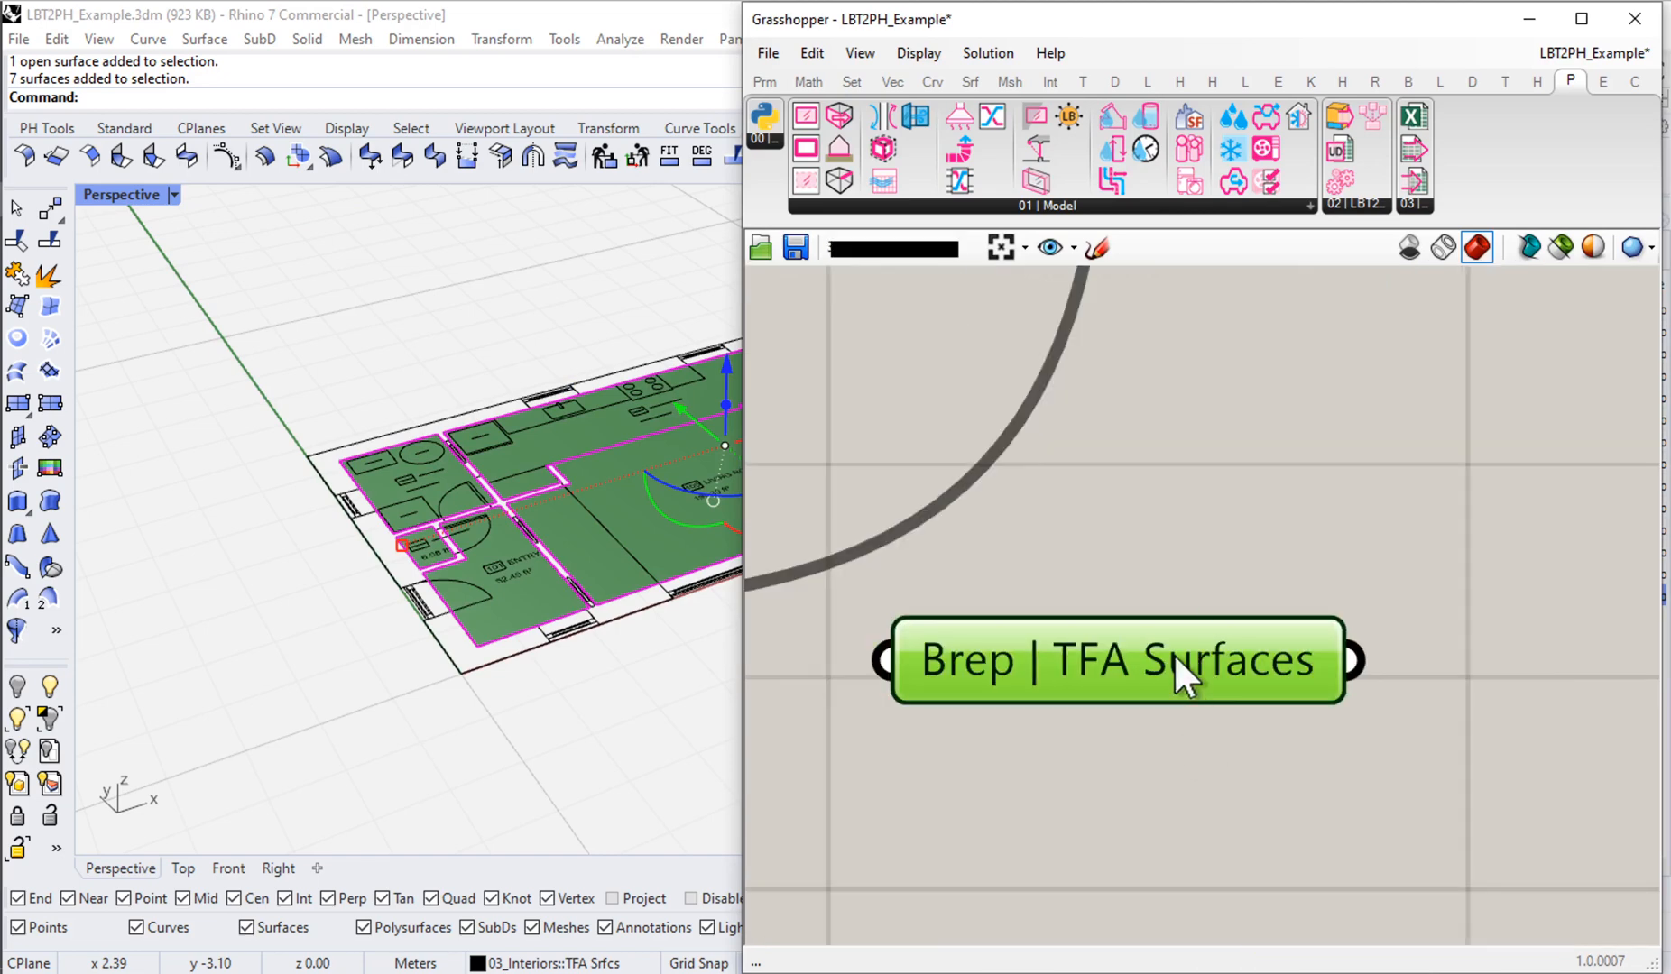
Step: Group the TFA Surfaces parameter with a rectangle outline and move it further below the First_Floor room wire
key("ctrl+g")
right_click(1167, 593)
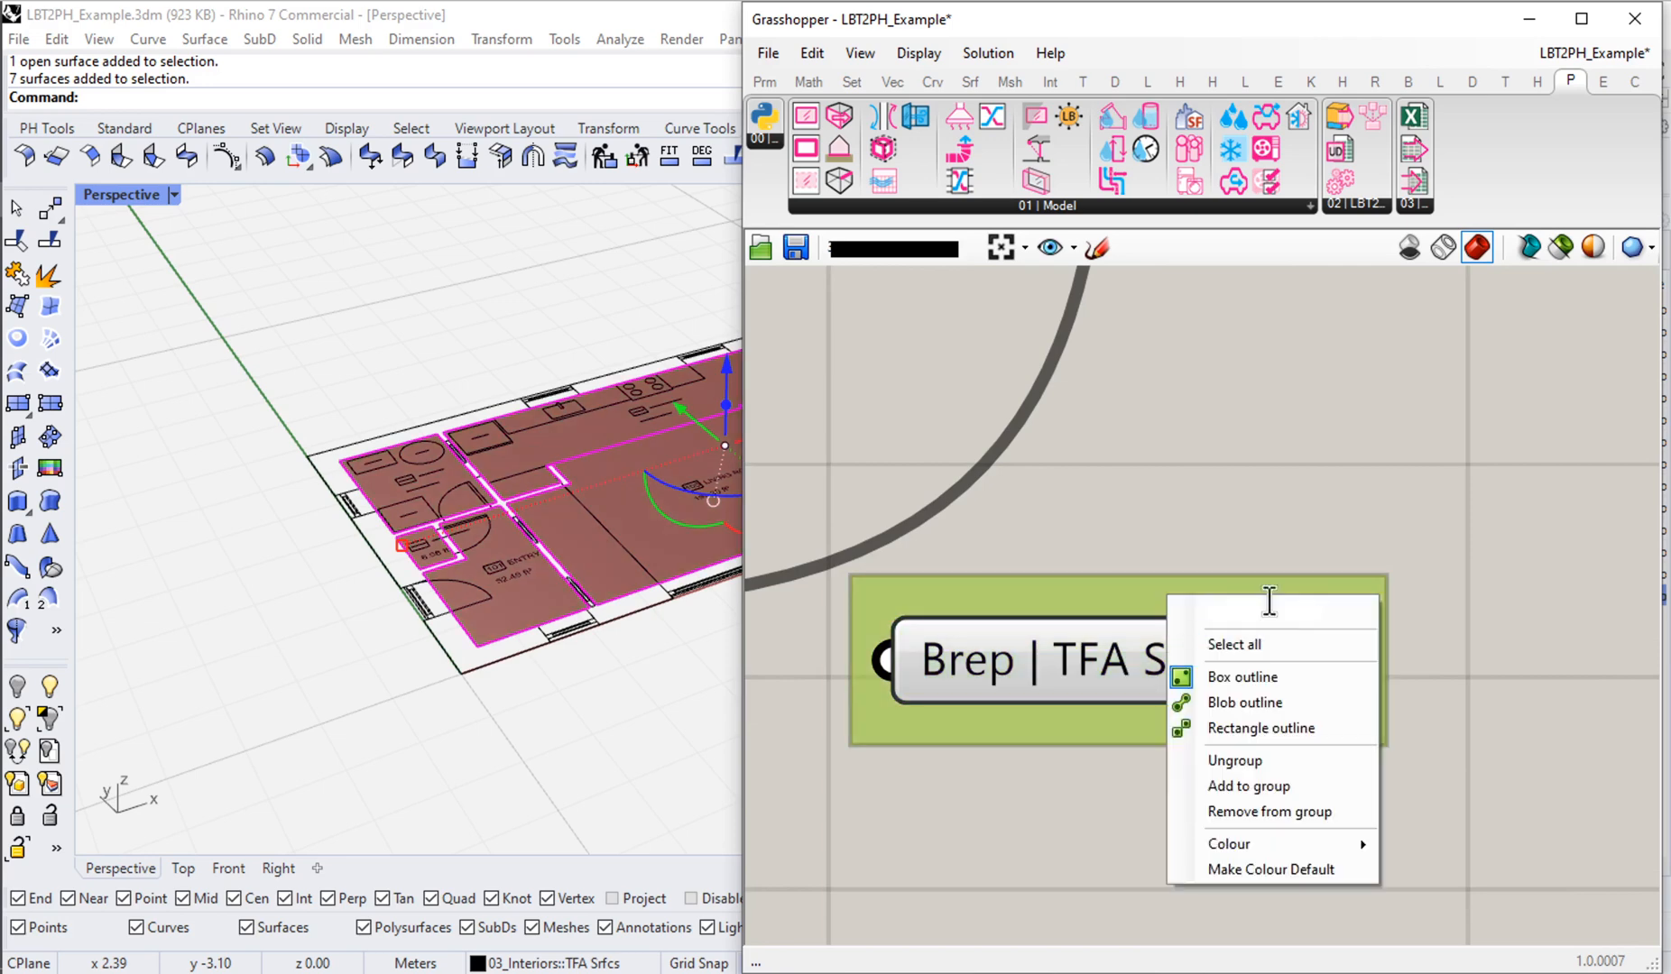
left_click(1308, 727)
scroll(1111, 591, "down", 6)
left_click(1133, 621)
scroll(1133, 617, "up", 3)
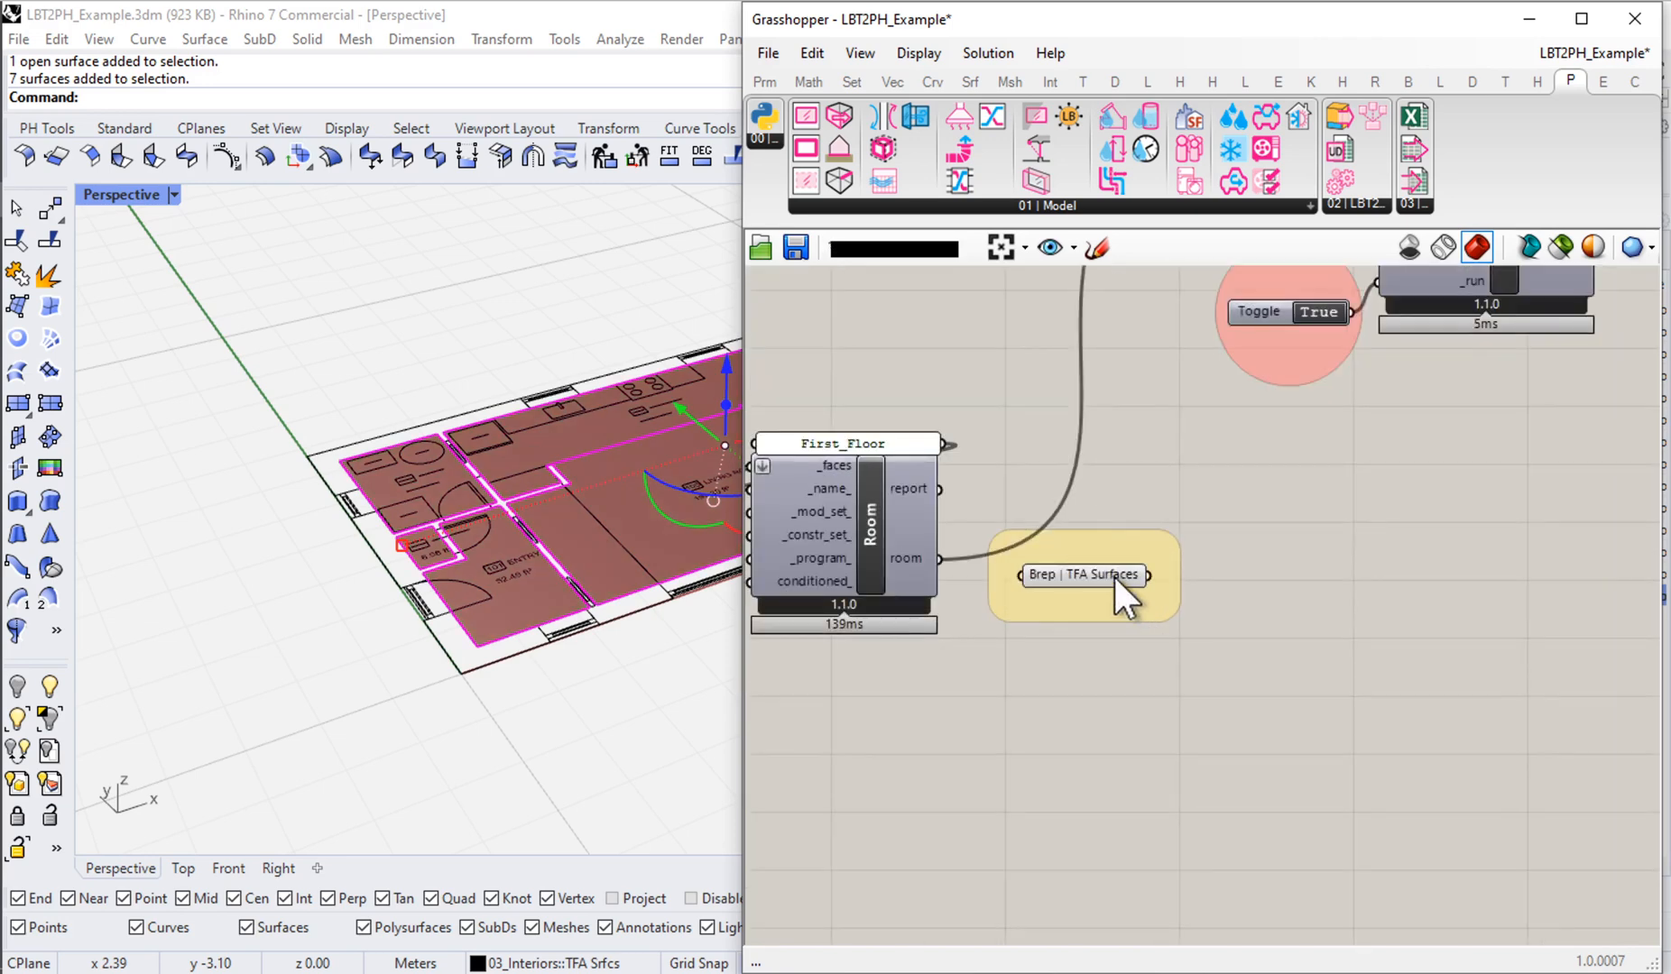
left_click_drag(1116, 579, 1115, 676)
Step: Add an Area component beside the TFA Surfaces parameter and connect the parameter to its G input
scroll(1179, 672, "up", 2)
double_click(1273, 640)
type("ar")
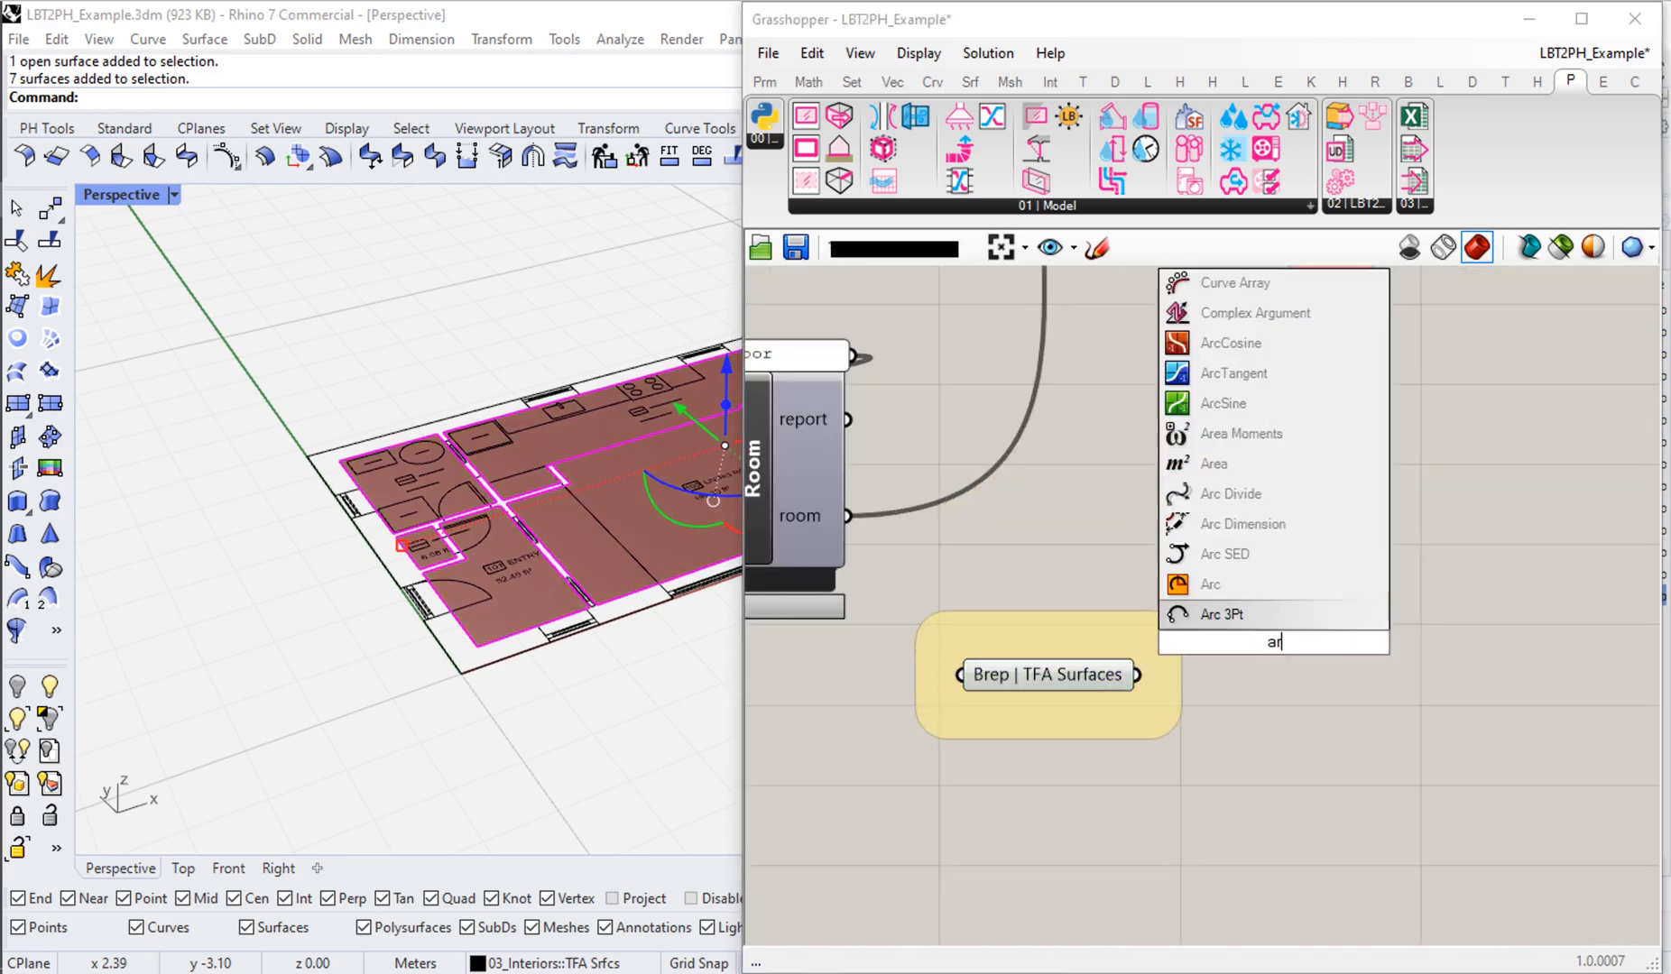
type("ea")
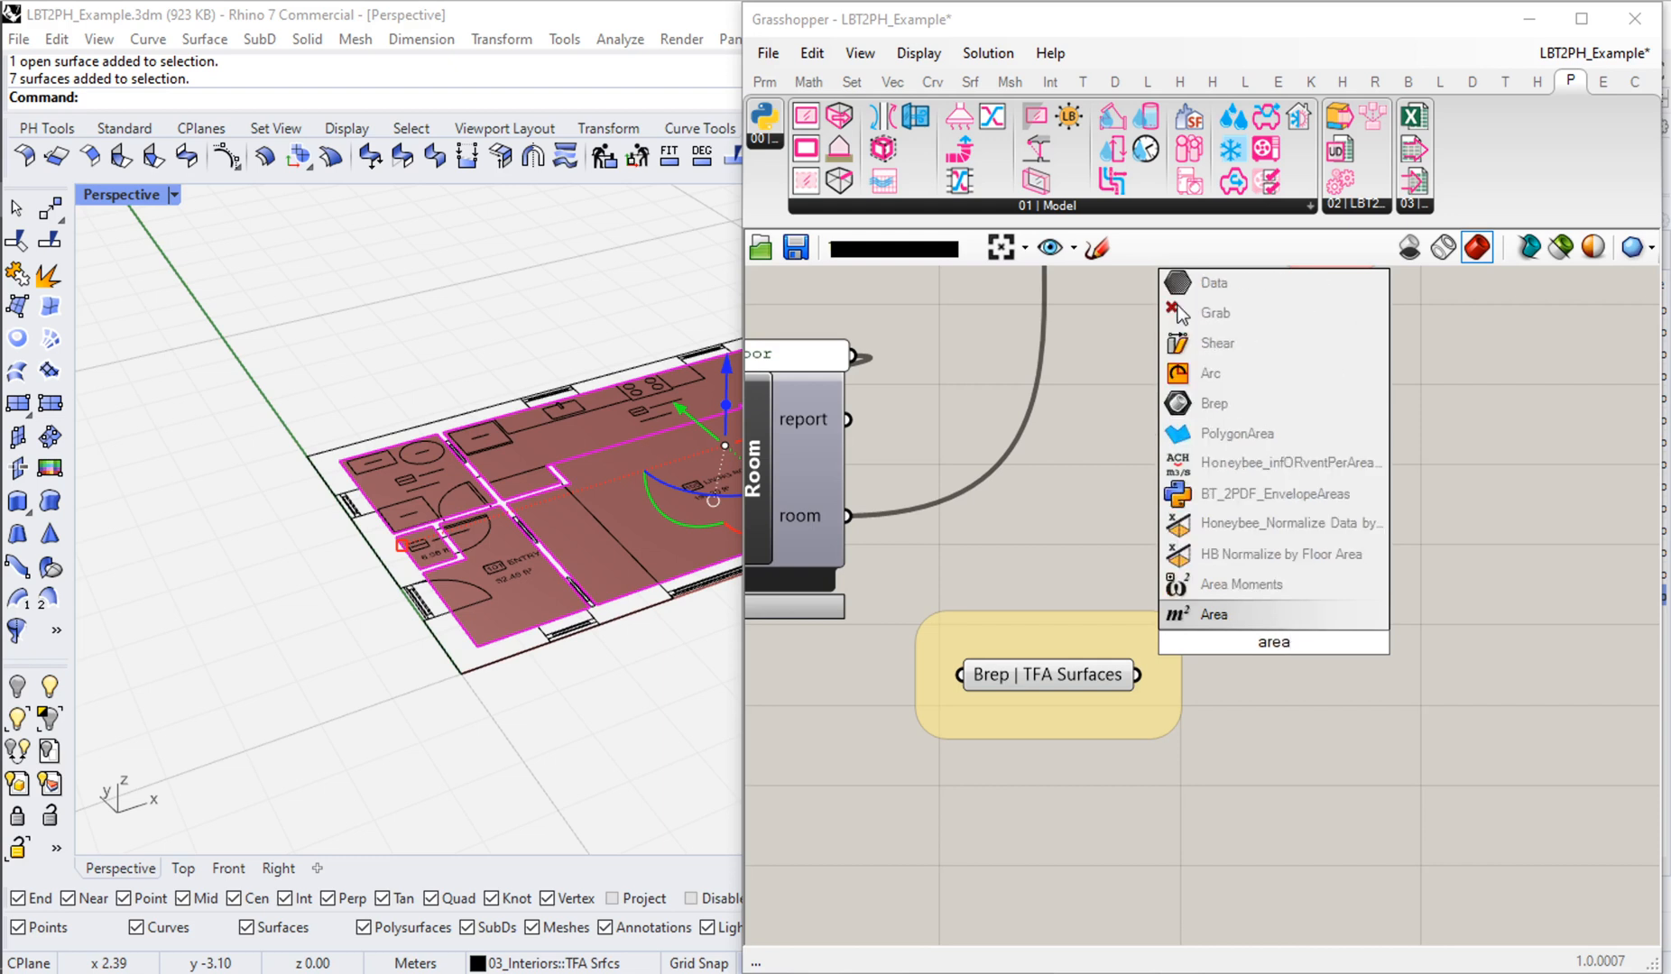
left_click(1240, 617)
left_click_drag(1208, 646, 1213, 643)
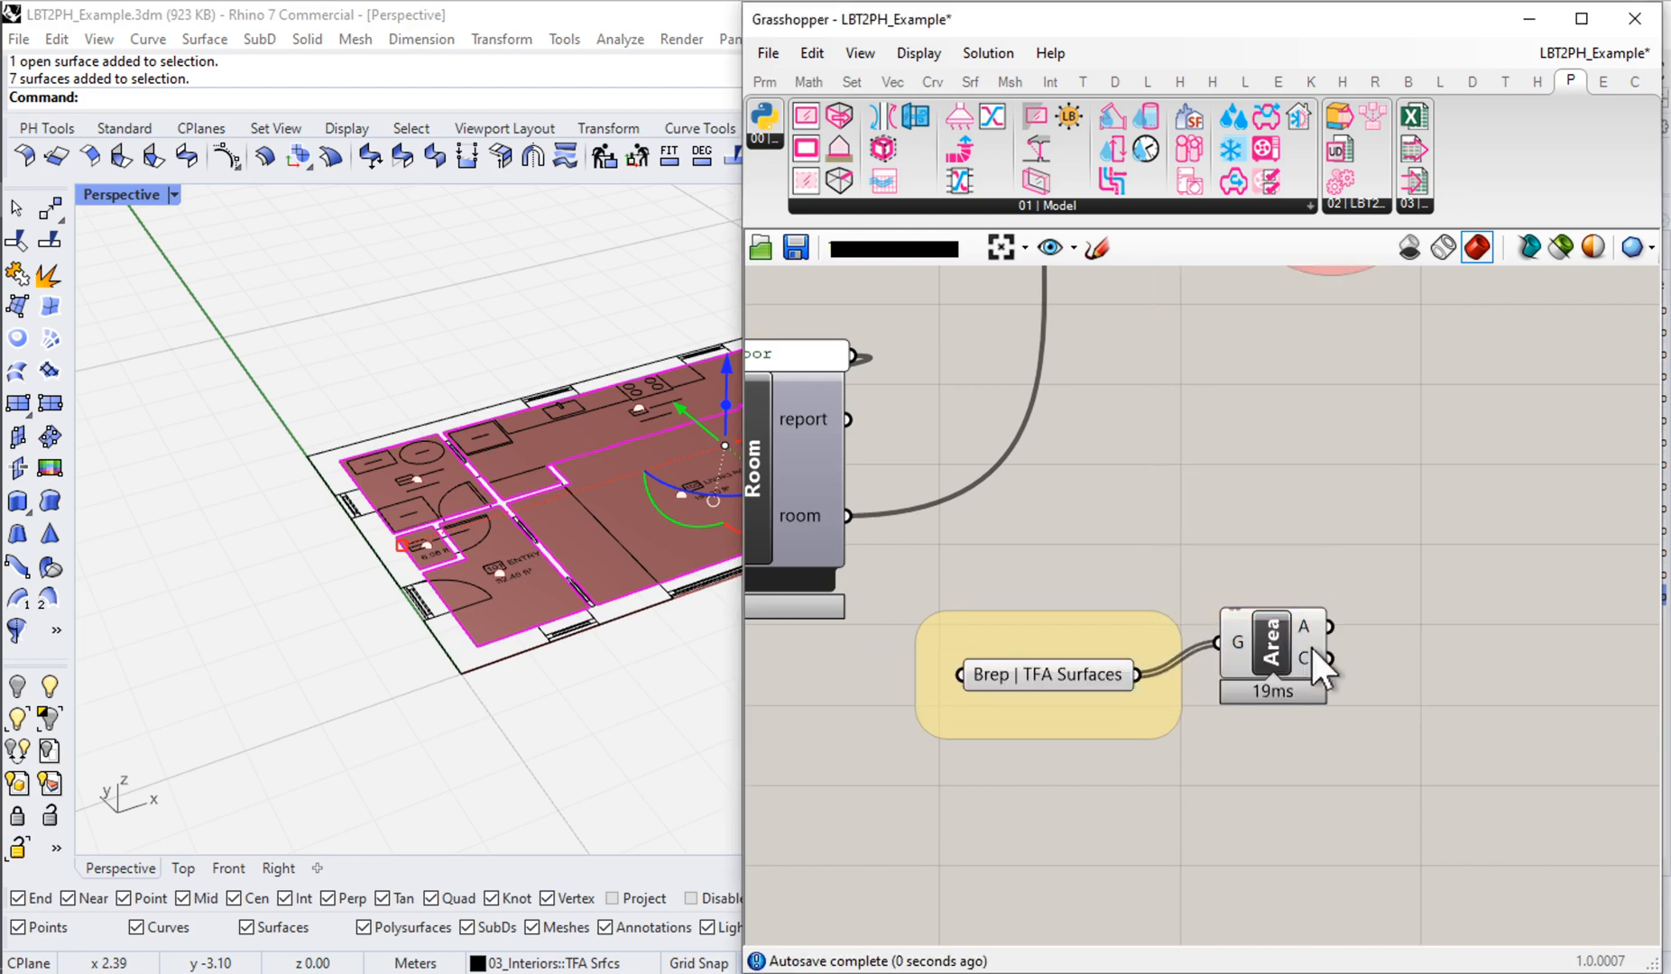
Step: Add a Panel, connect it to the Area component's A output, and make it tall enough to list every area
double_click(1415, 580)
type("panel")
key("Return")
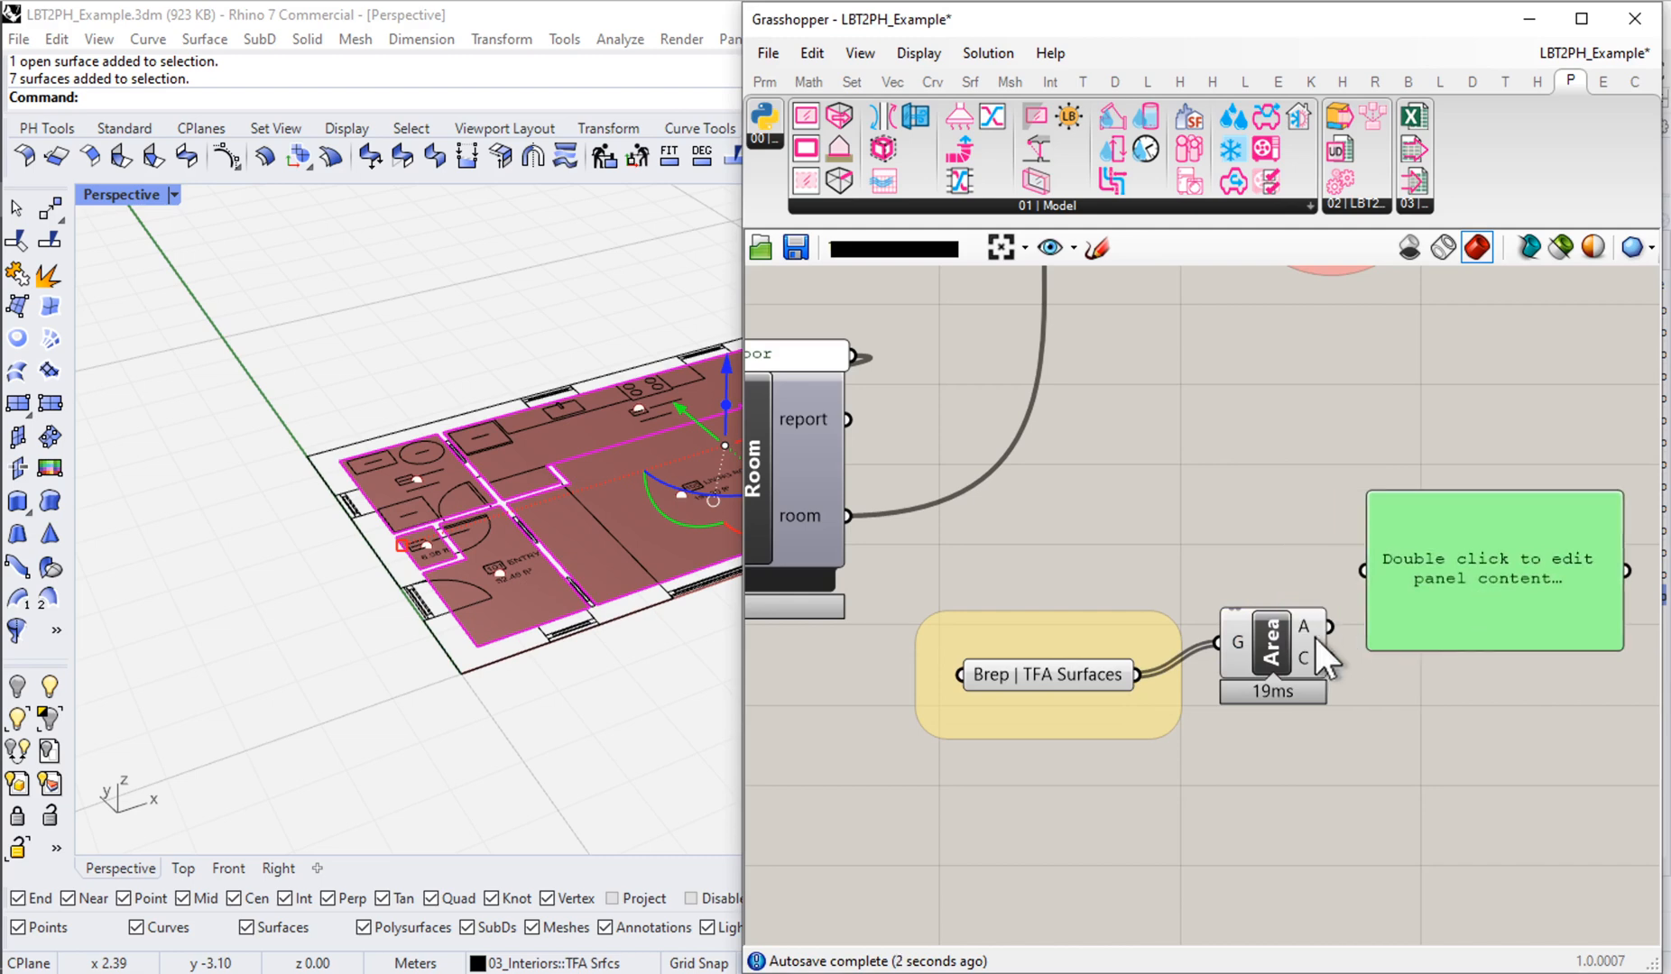
left_click_drag(1344, 563, 1364, 570)
right_click_drag(1436, 635, 1201, 578)
left_click_drag(1201, 592, 1171, 707)
Step: Try shifting the living room surface's entry-side edge inward in Rhino to test the live area link, and undo the move
left_click(523, 778)
scroll(563, 544, "up", 6)
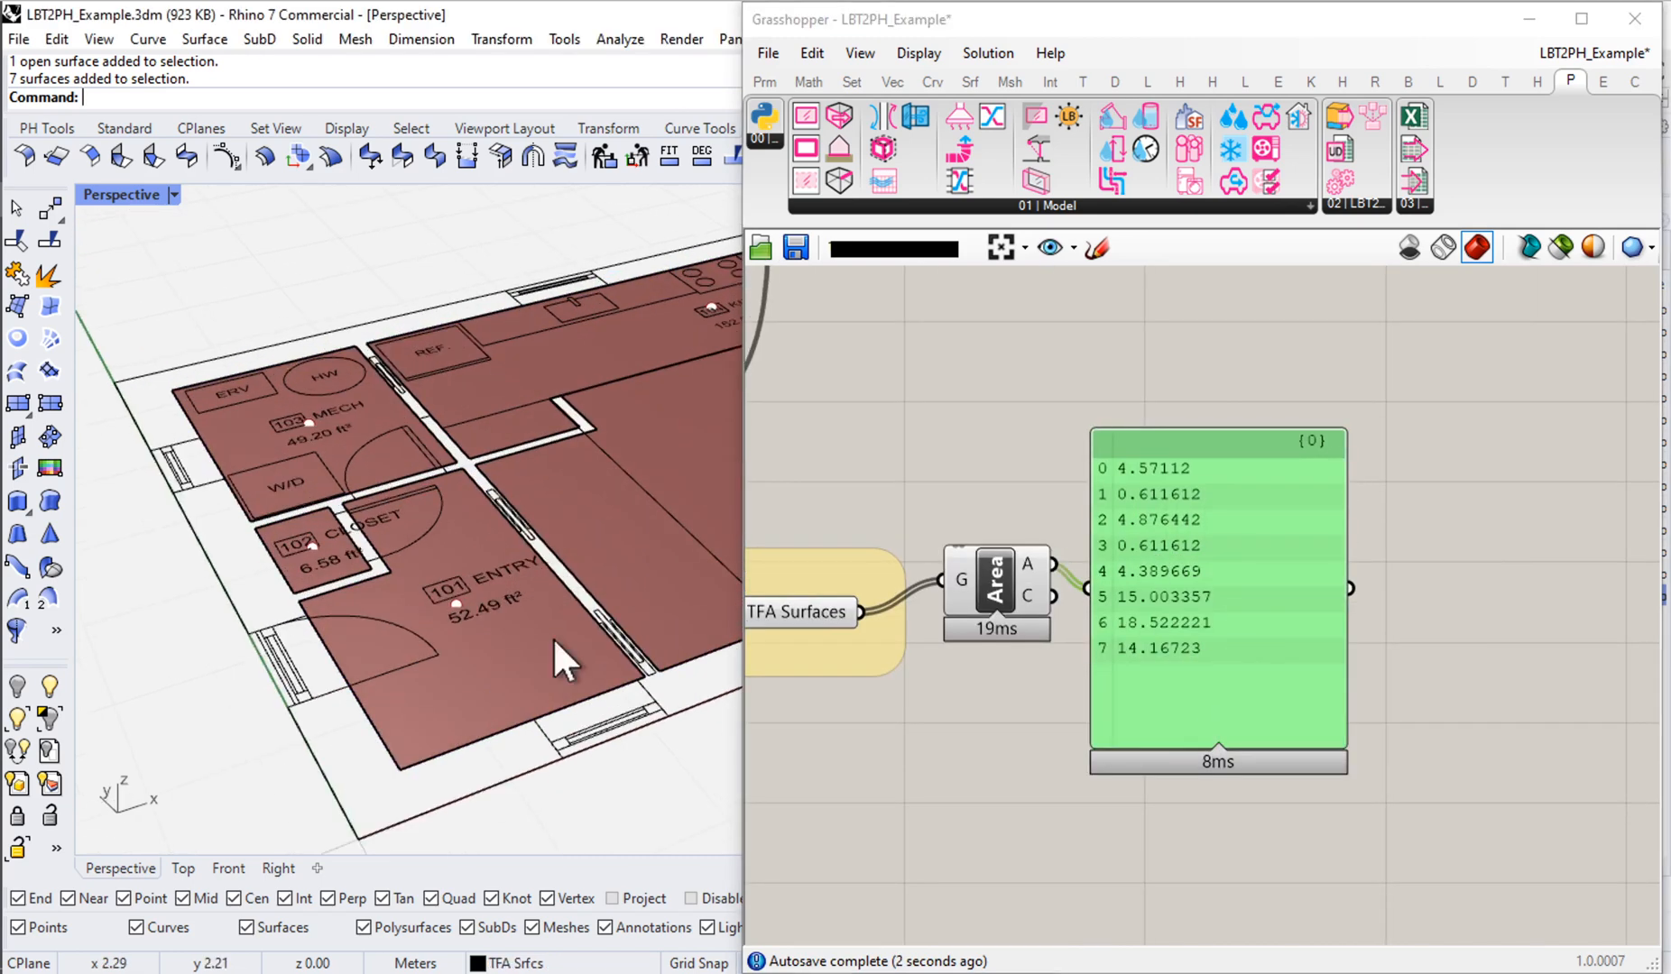
left_click(593, 594, "ctrl+shift")
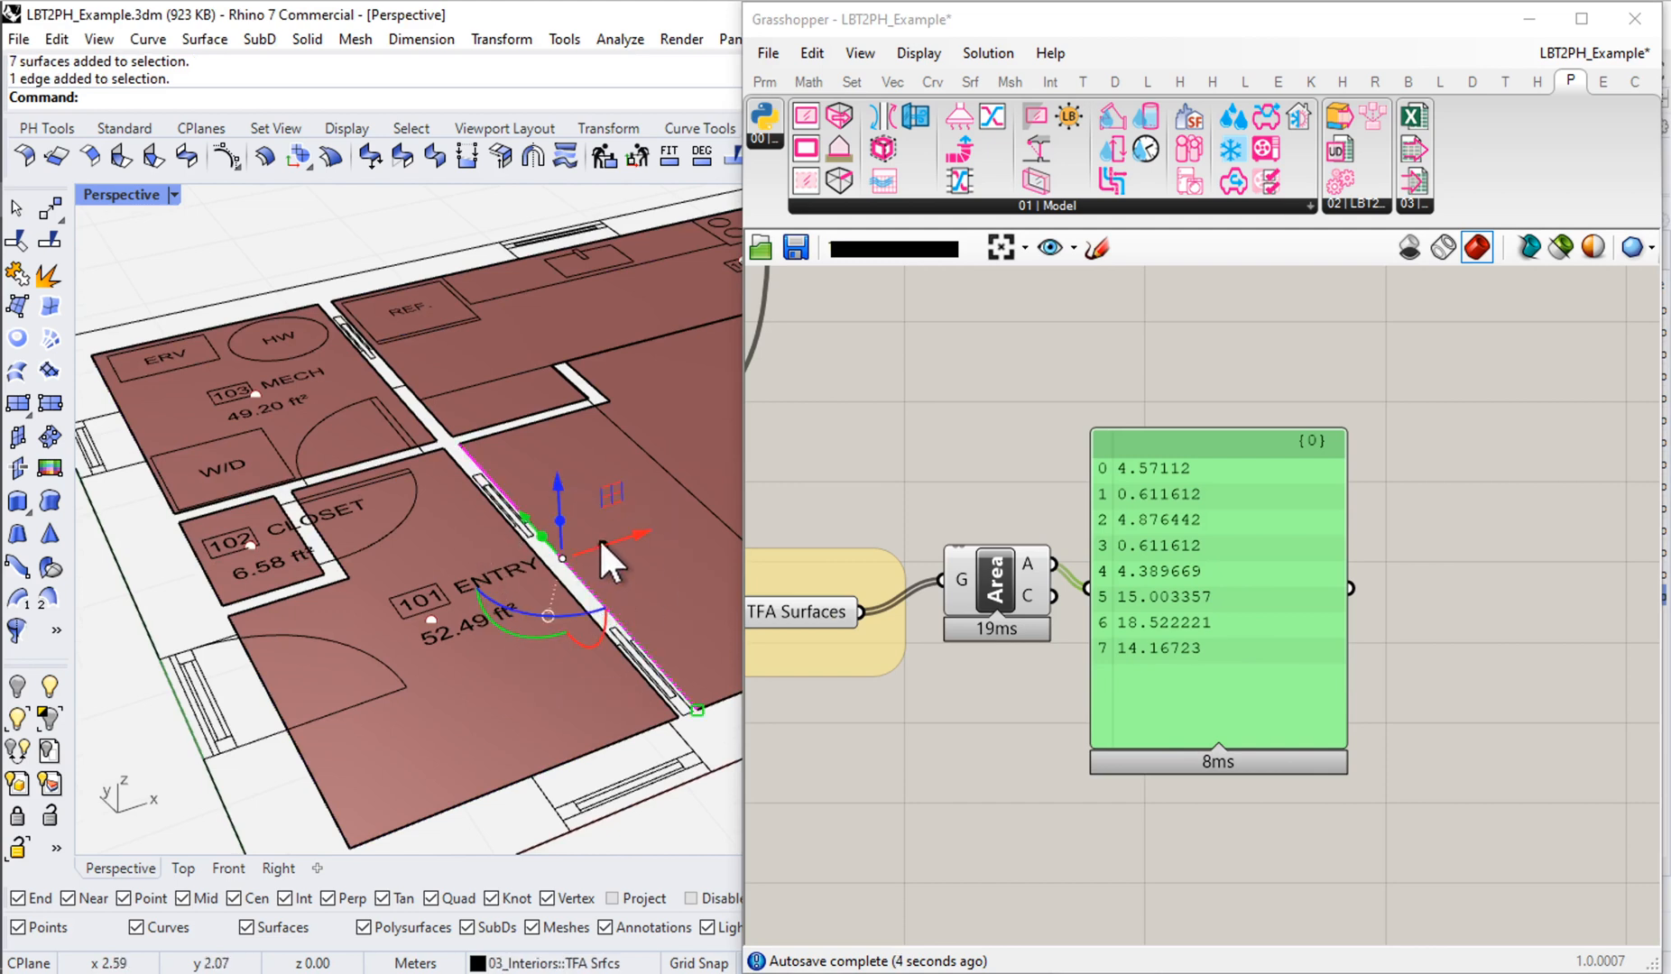
left_click_drag(698, 513, 725, 507)
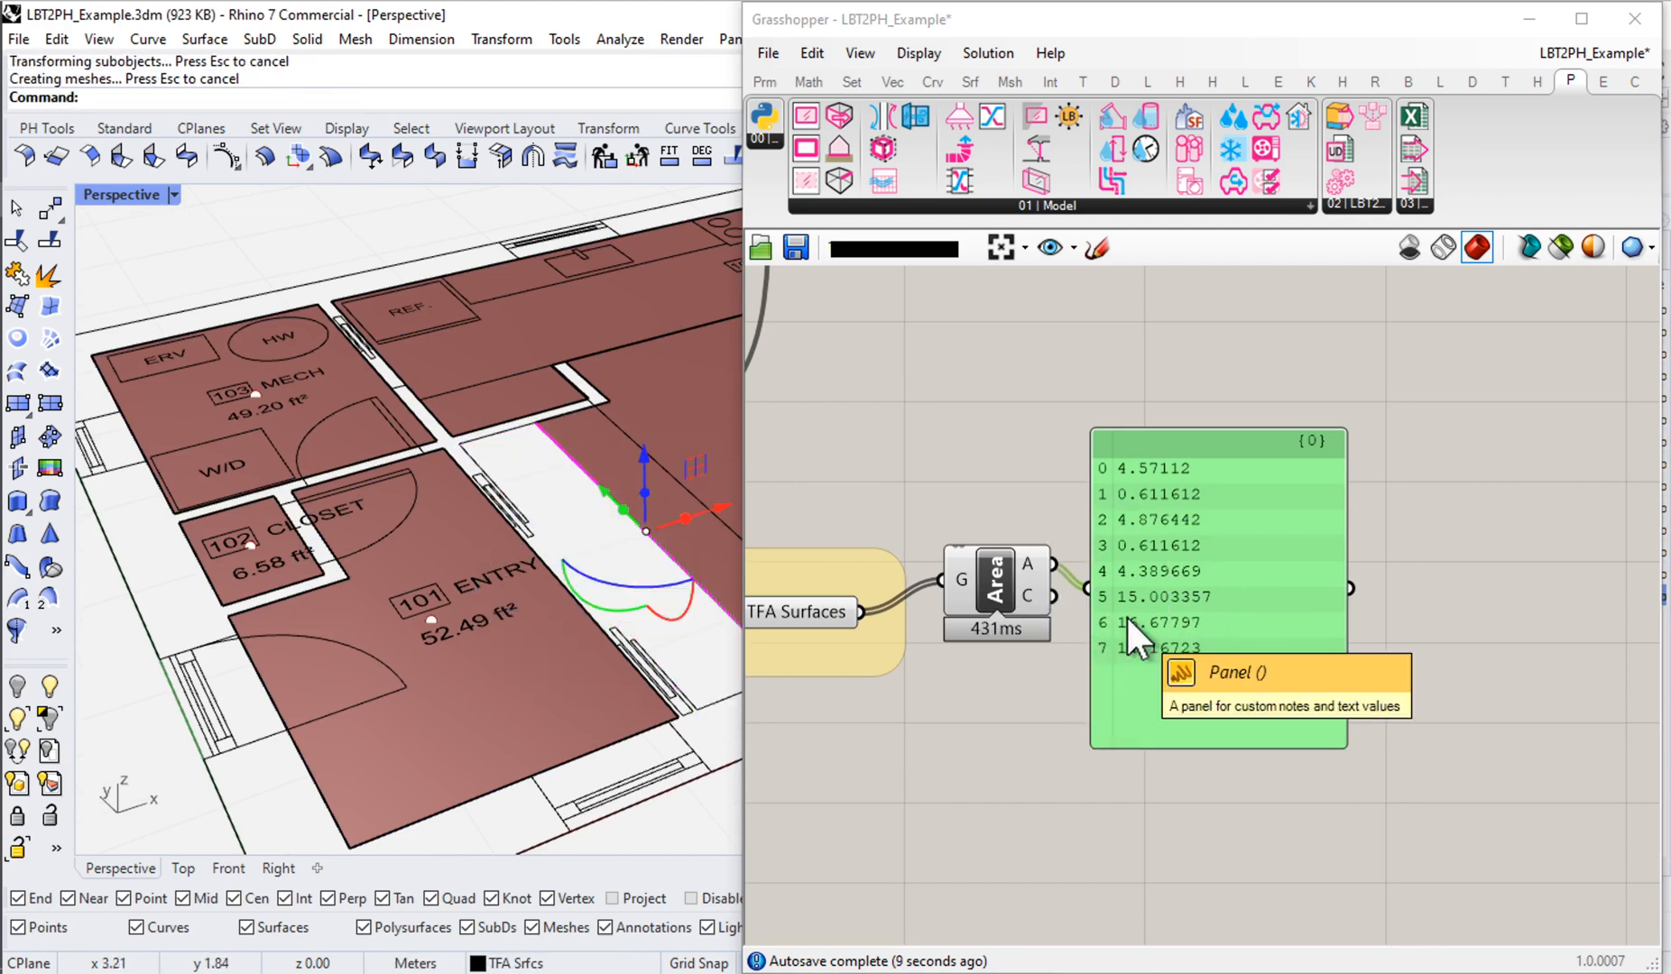
key("ctrl+z")
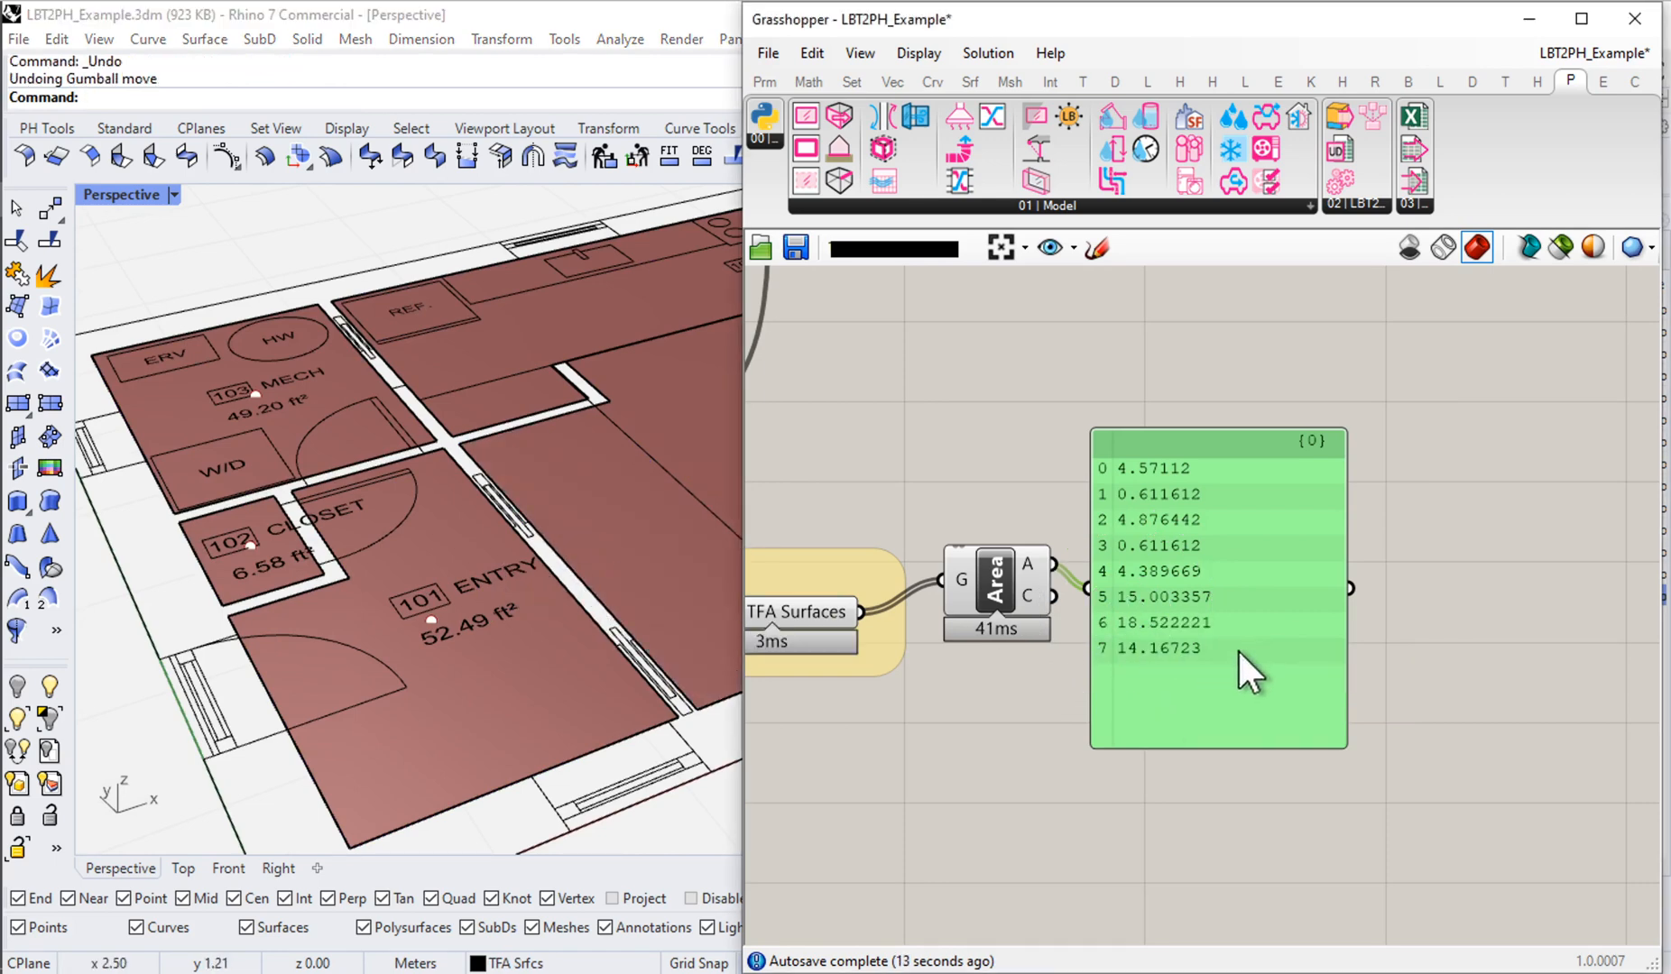
Step: Move the panel aside and insert a Mass Addition component between the Area component's A output and the panel
left_click_drag(1239, 652, 1396, 620)
double_click(1102, 692)
type("mass")
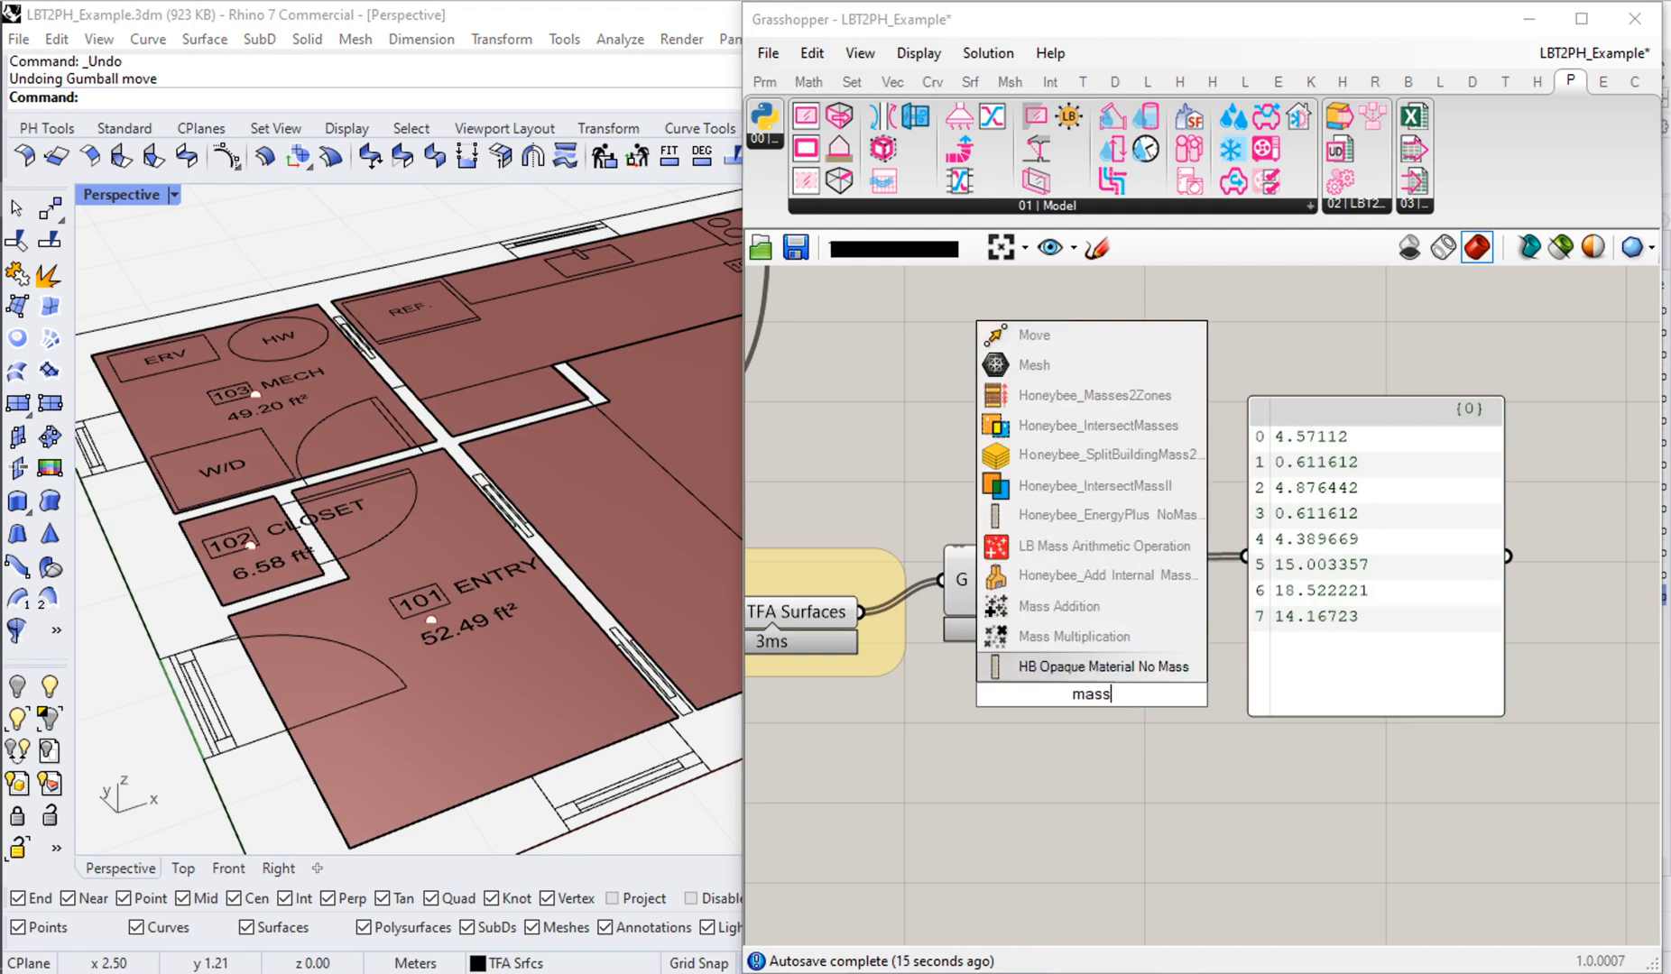
key("Up")
key("Up")
key("Up")
key("Down")
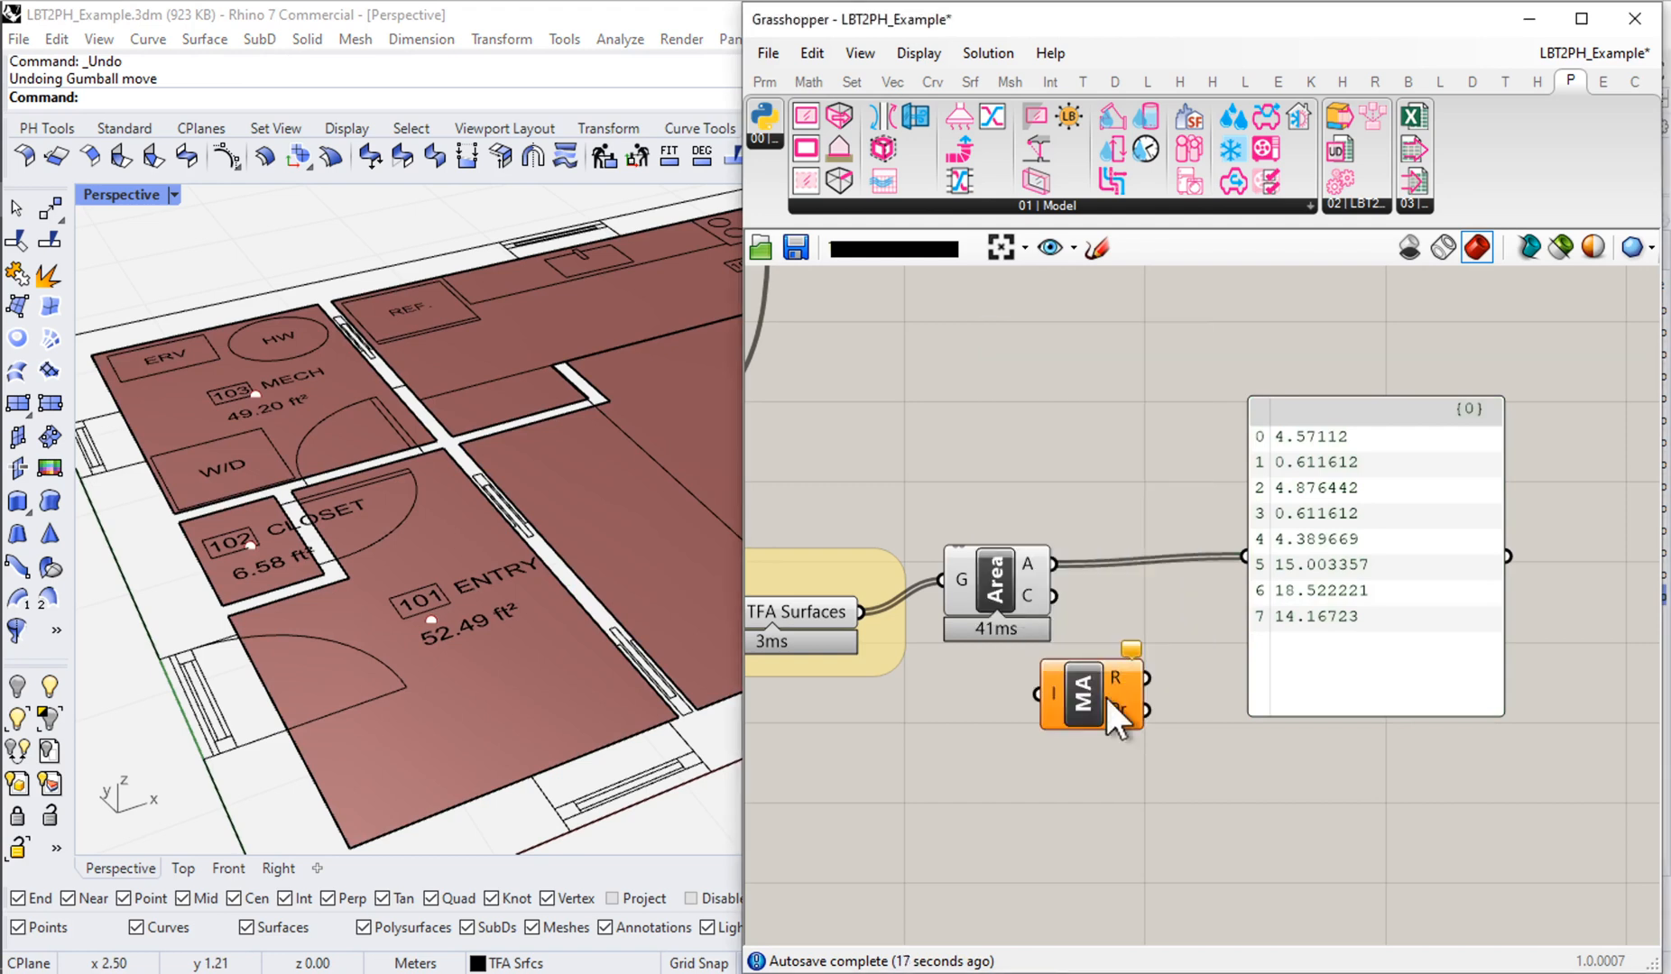
key("Return")
left_click_drag(1052, 566, 1143, 568)
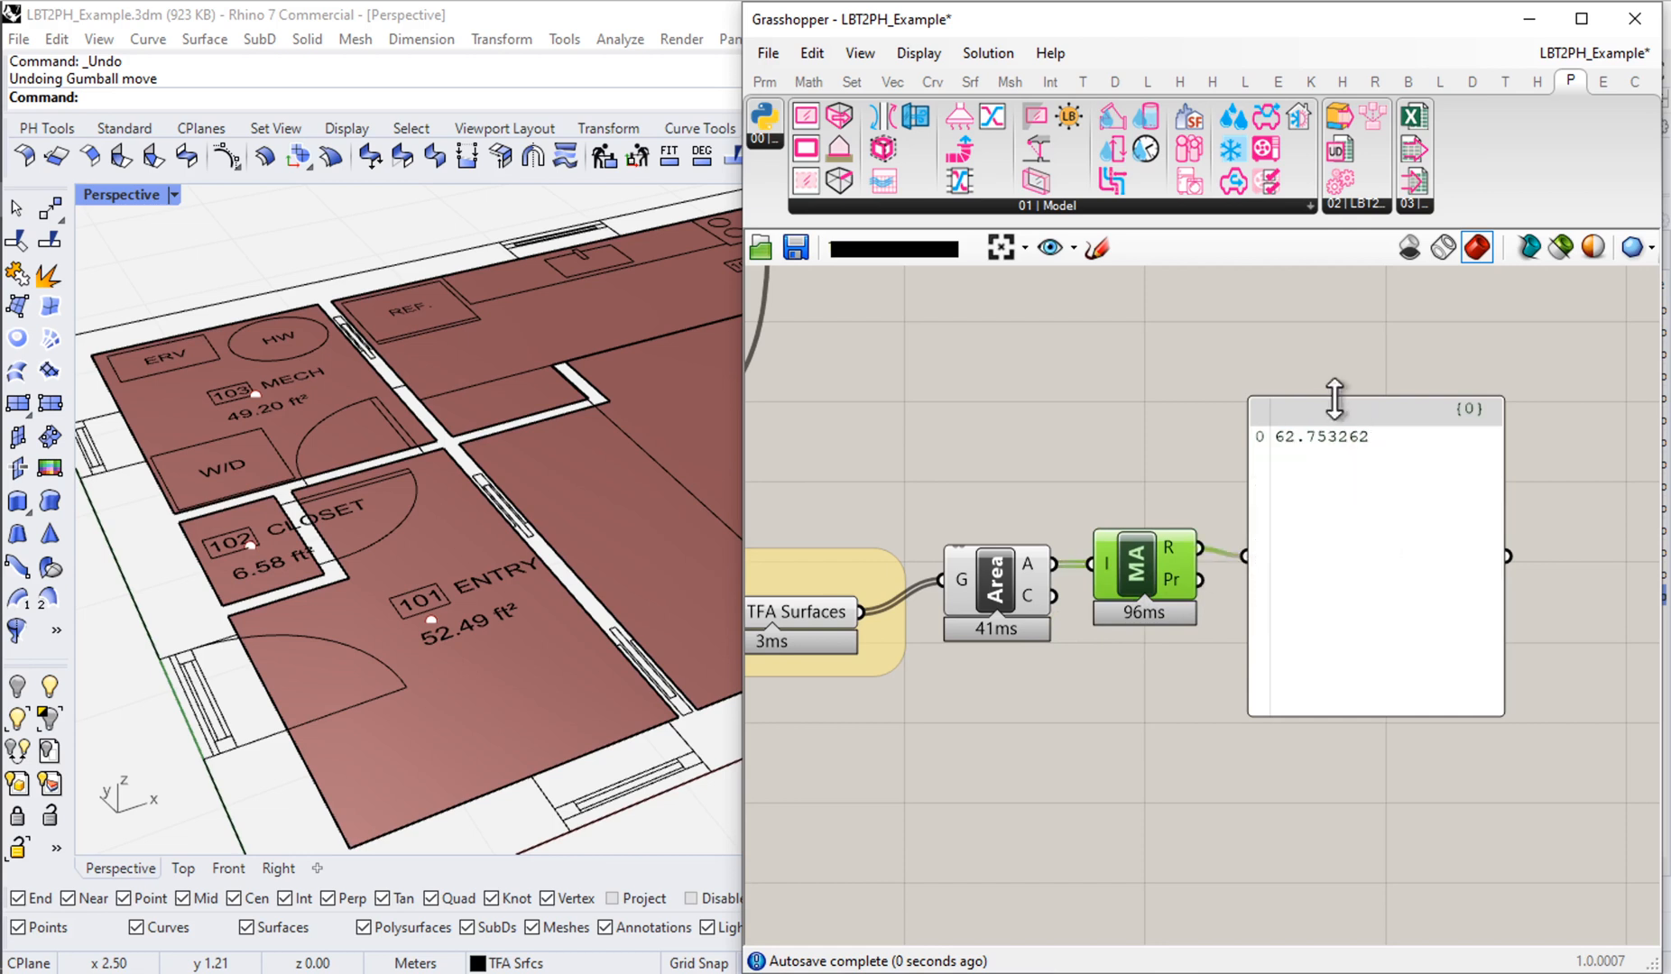
Step: Shrink the result panel, place it beside Mass Addition, and line up the TFA Surfaces group with the Area component
left_click_drag(1335, 399, 1353, 570)
left_click_drag(1365, 642, 1347, 547)
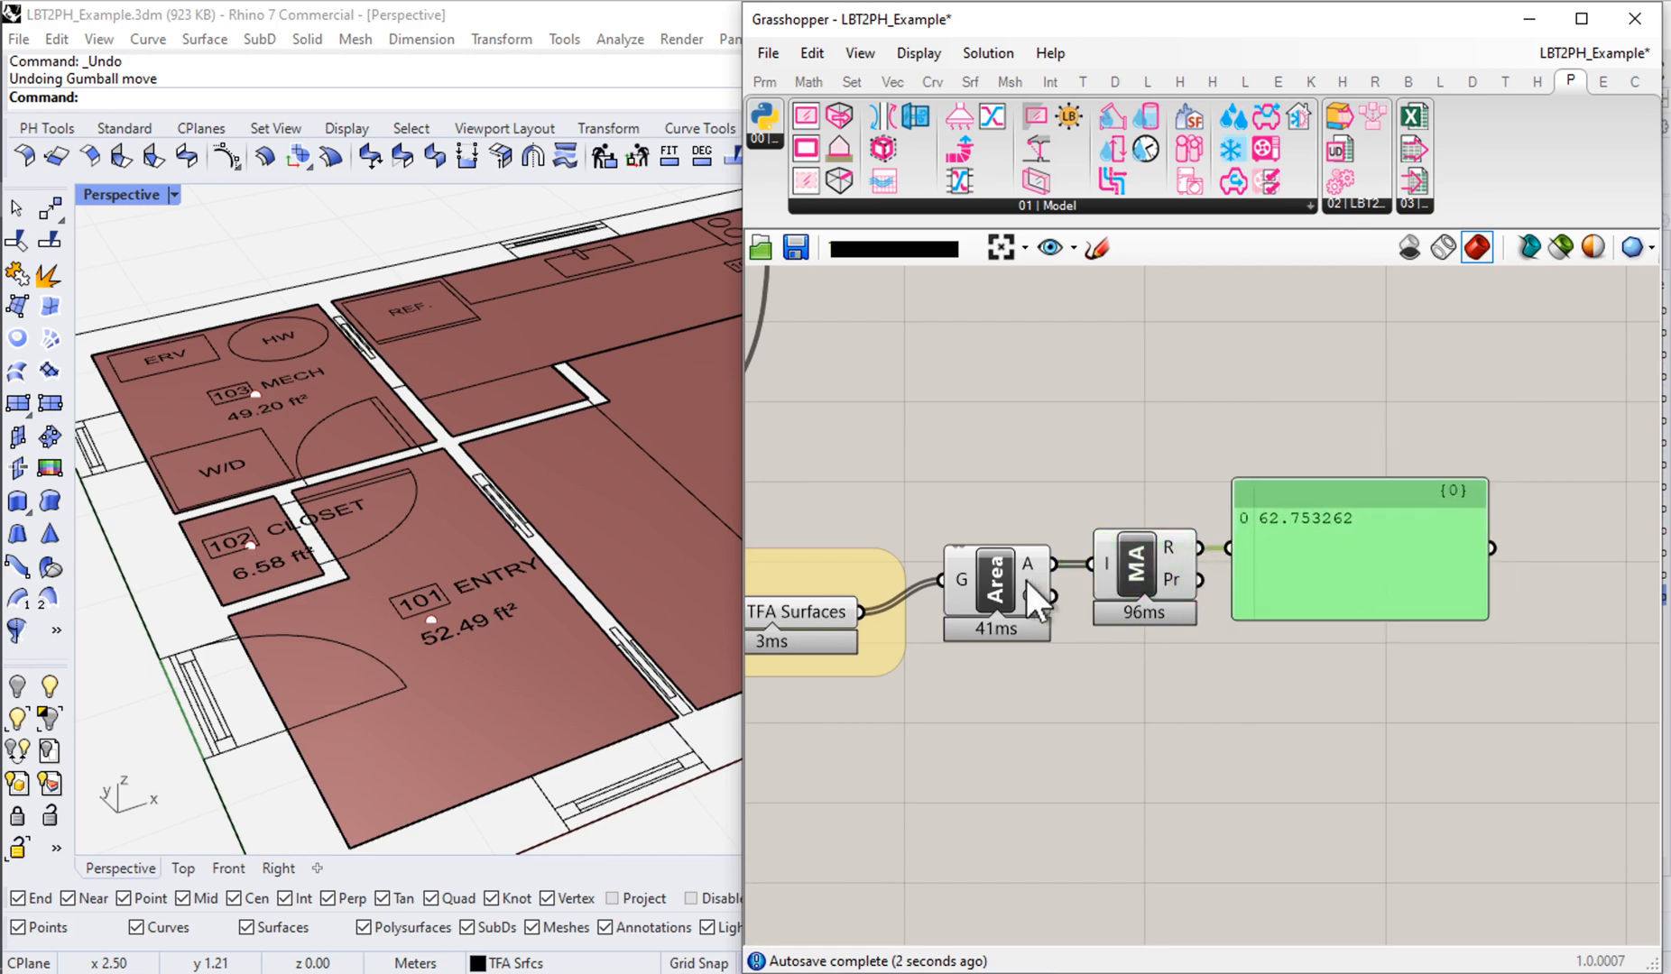
left_click_drag(862, 602, 888, 560)
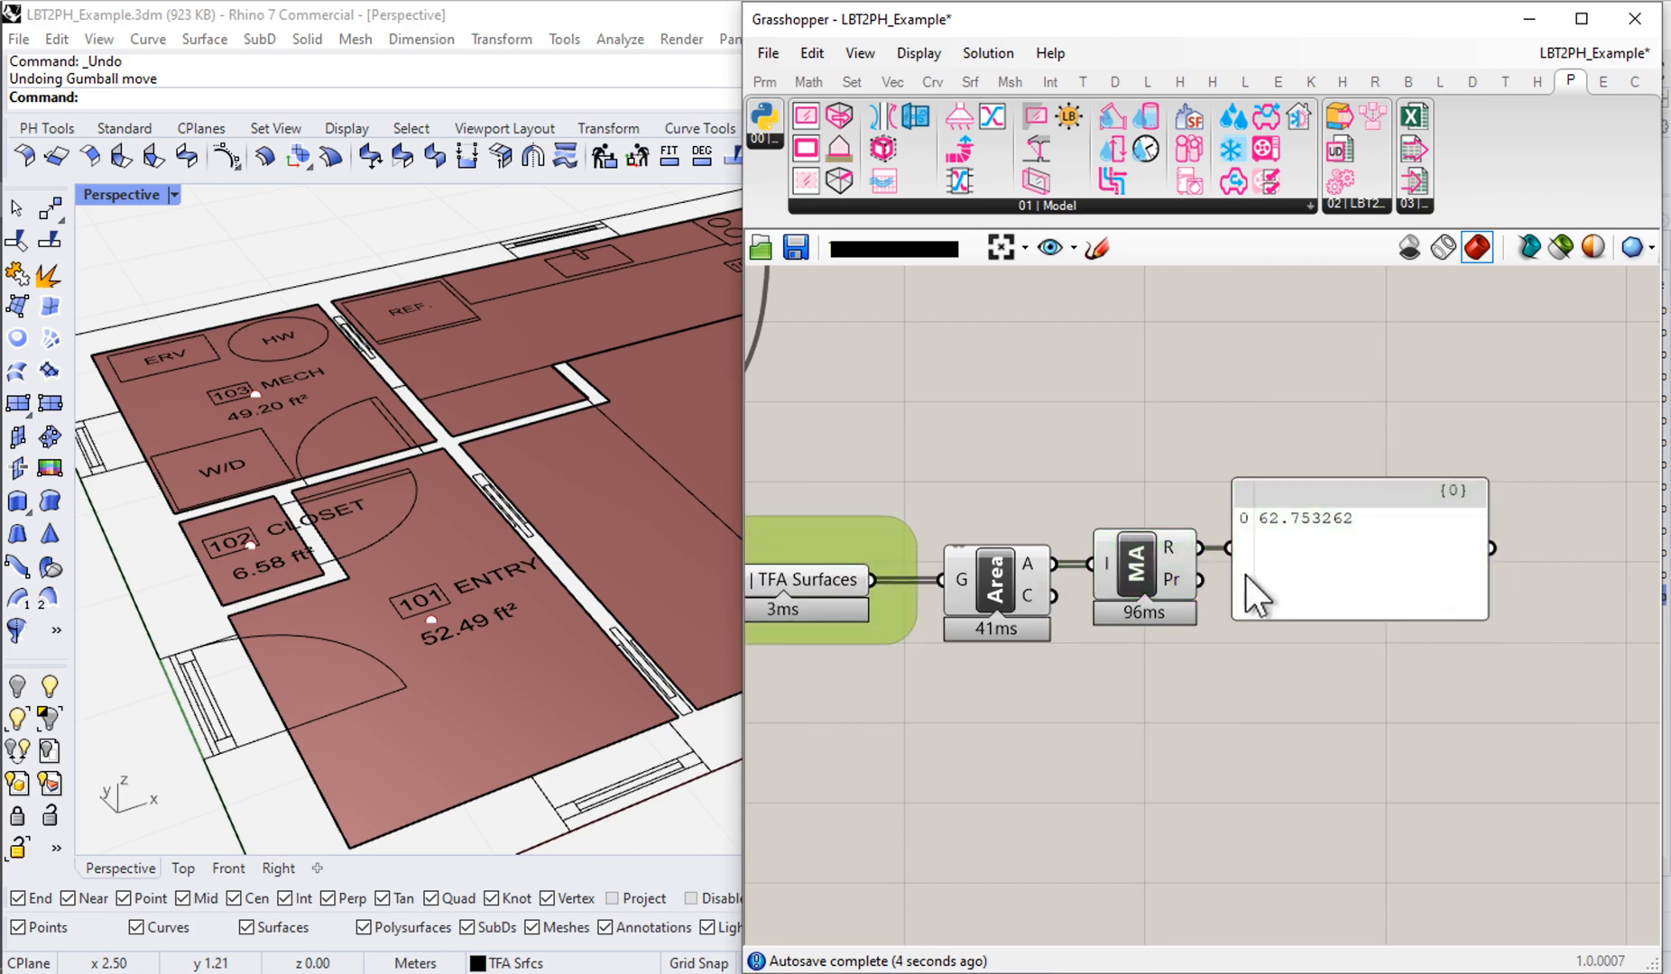
Step: Name the result panel "m2" and narrow the Grasshopper window to reveal more of the Rhino viewport
left_click(1334, 546)
right_click(1334, 546)
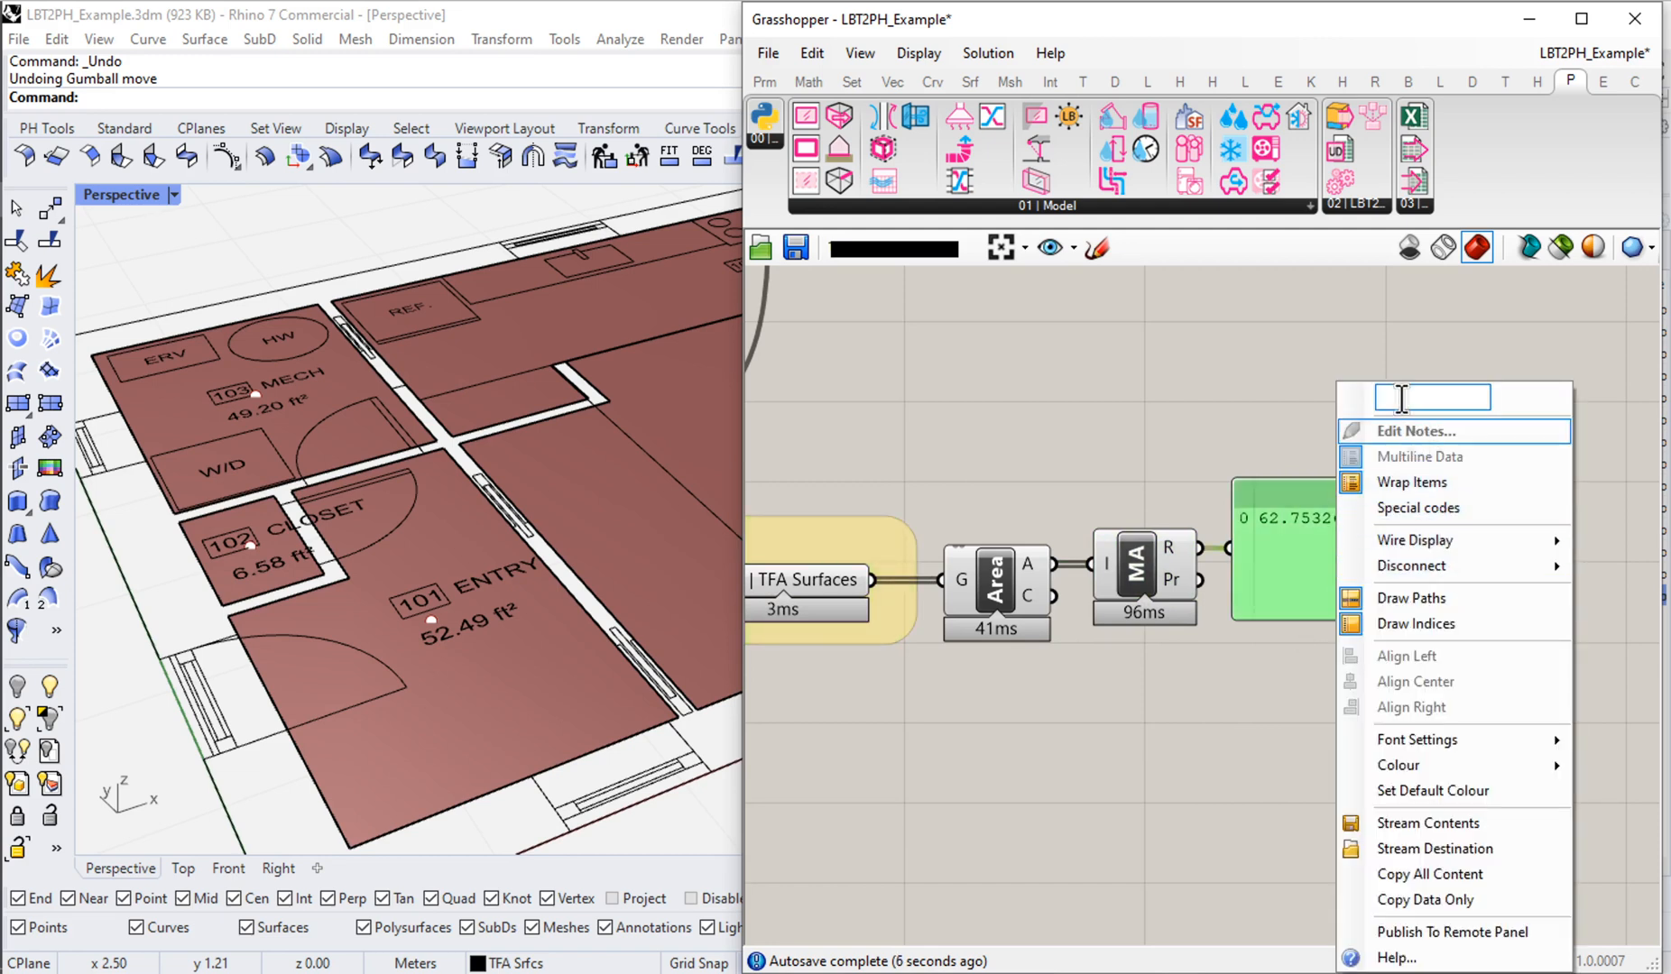
type("m2")
key("Return")
left_click(1335, 448)
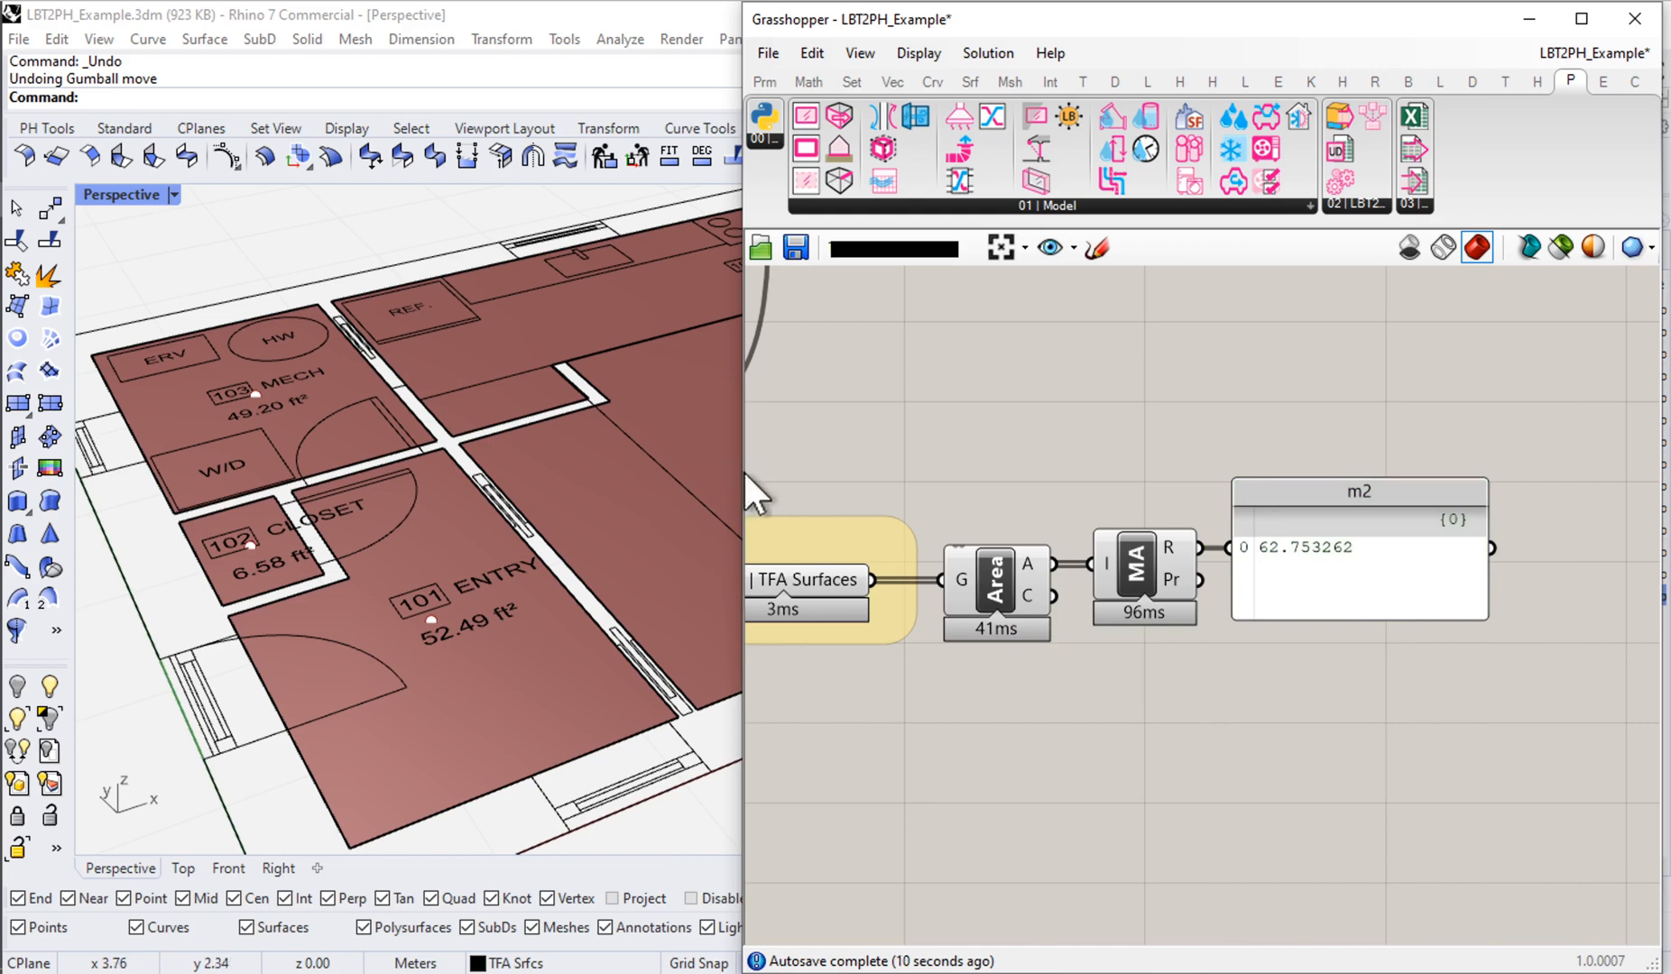
left_click_drag(743, 472, 885, 473)
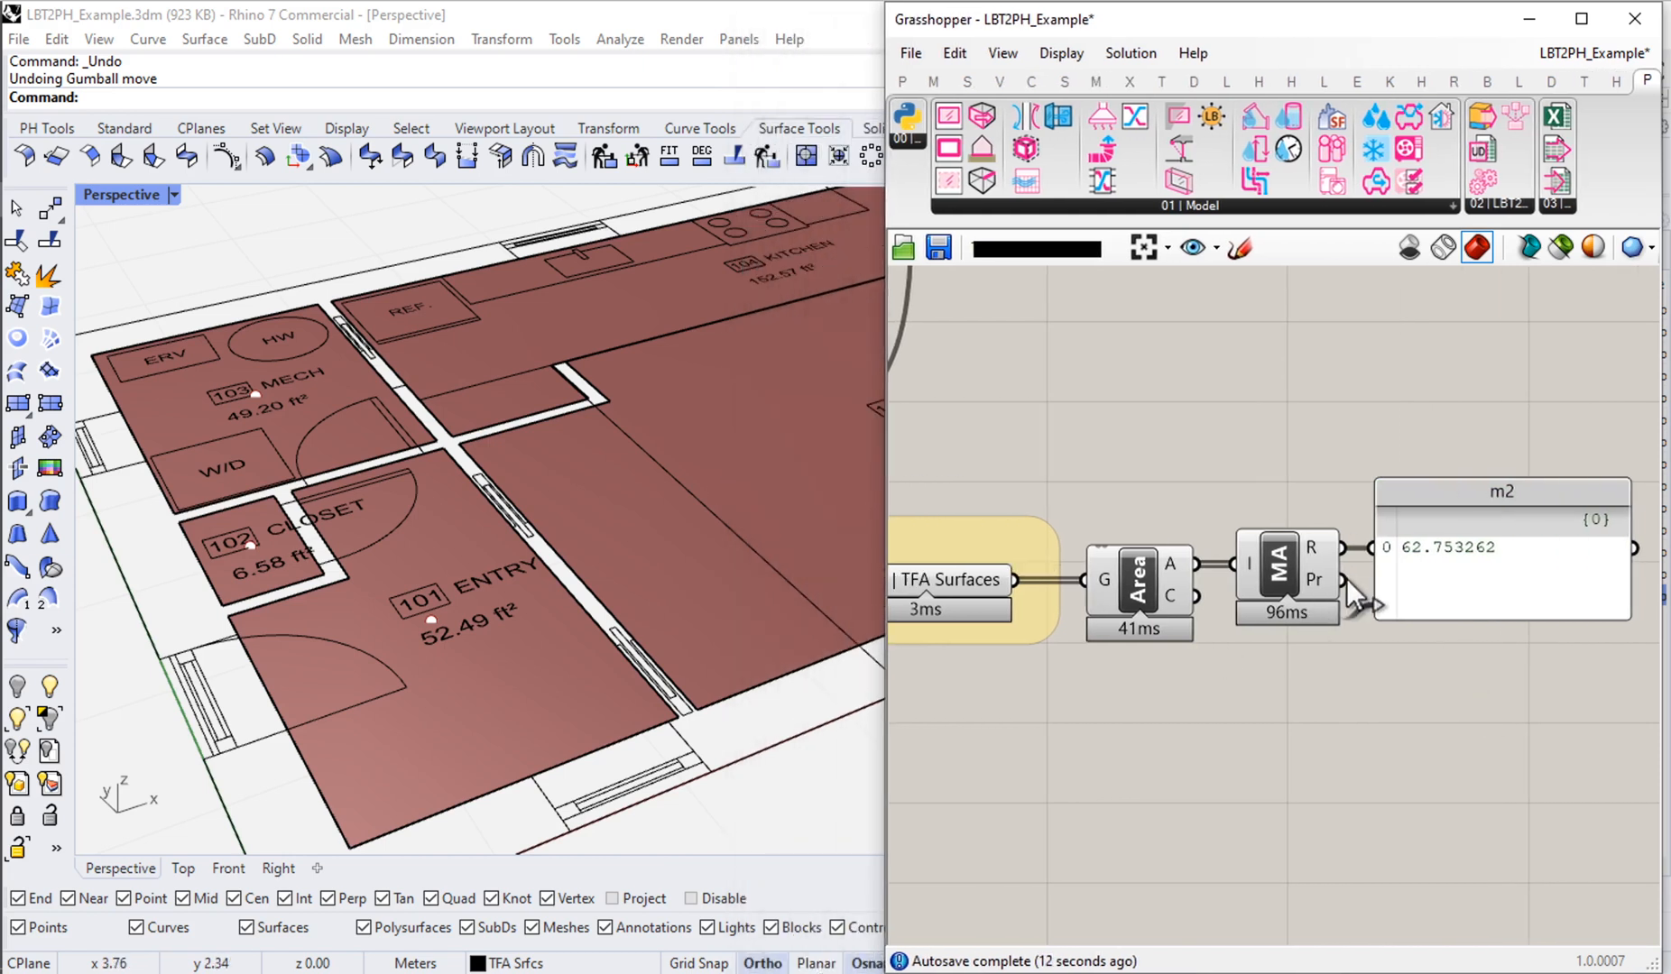
Step: Nudge the First_Floor name panel just above the Room component and widen the Grasshopper window over the Rhino viewport
scroll(1340, 587, "down", 2)
scroll(1317, 613, "up", 1)
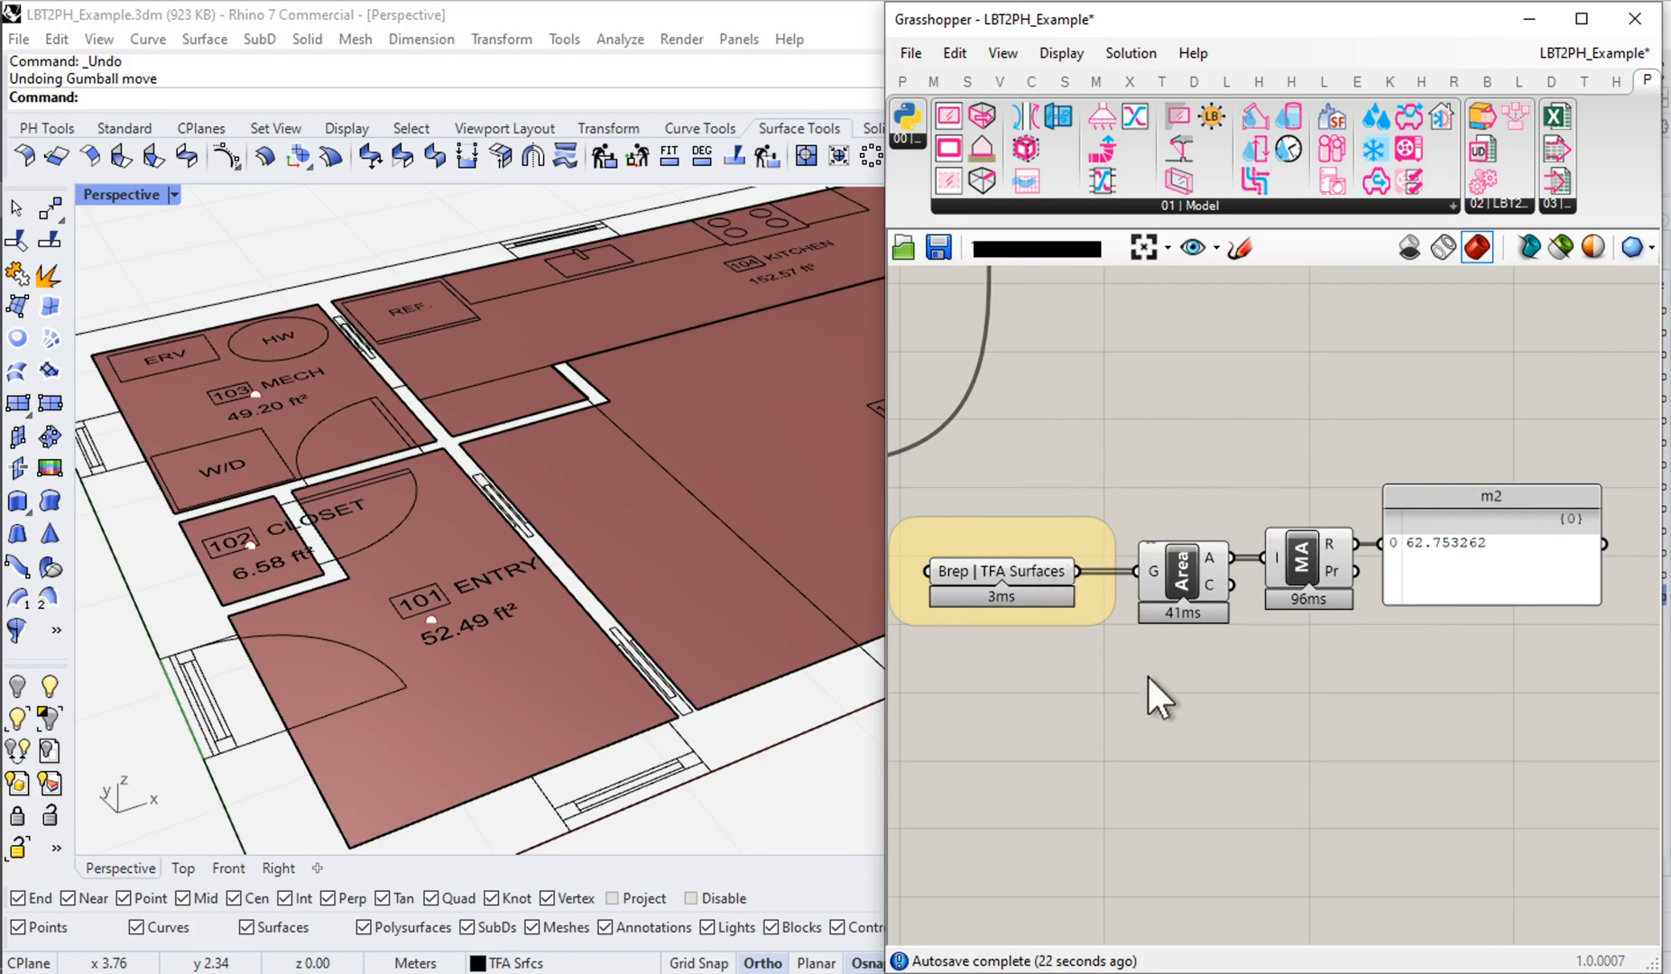
scroll(1146, 674, "down", 2)
right_click_drag(1209, 623, 1597, 639)
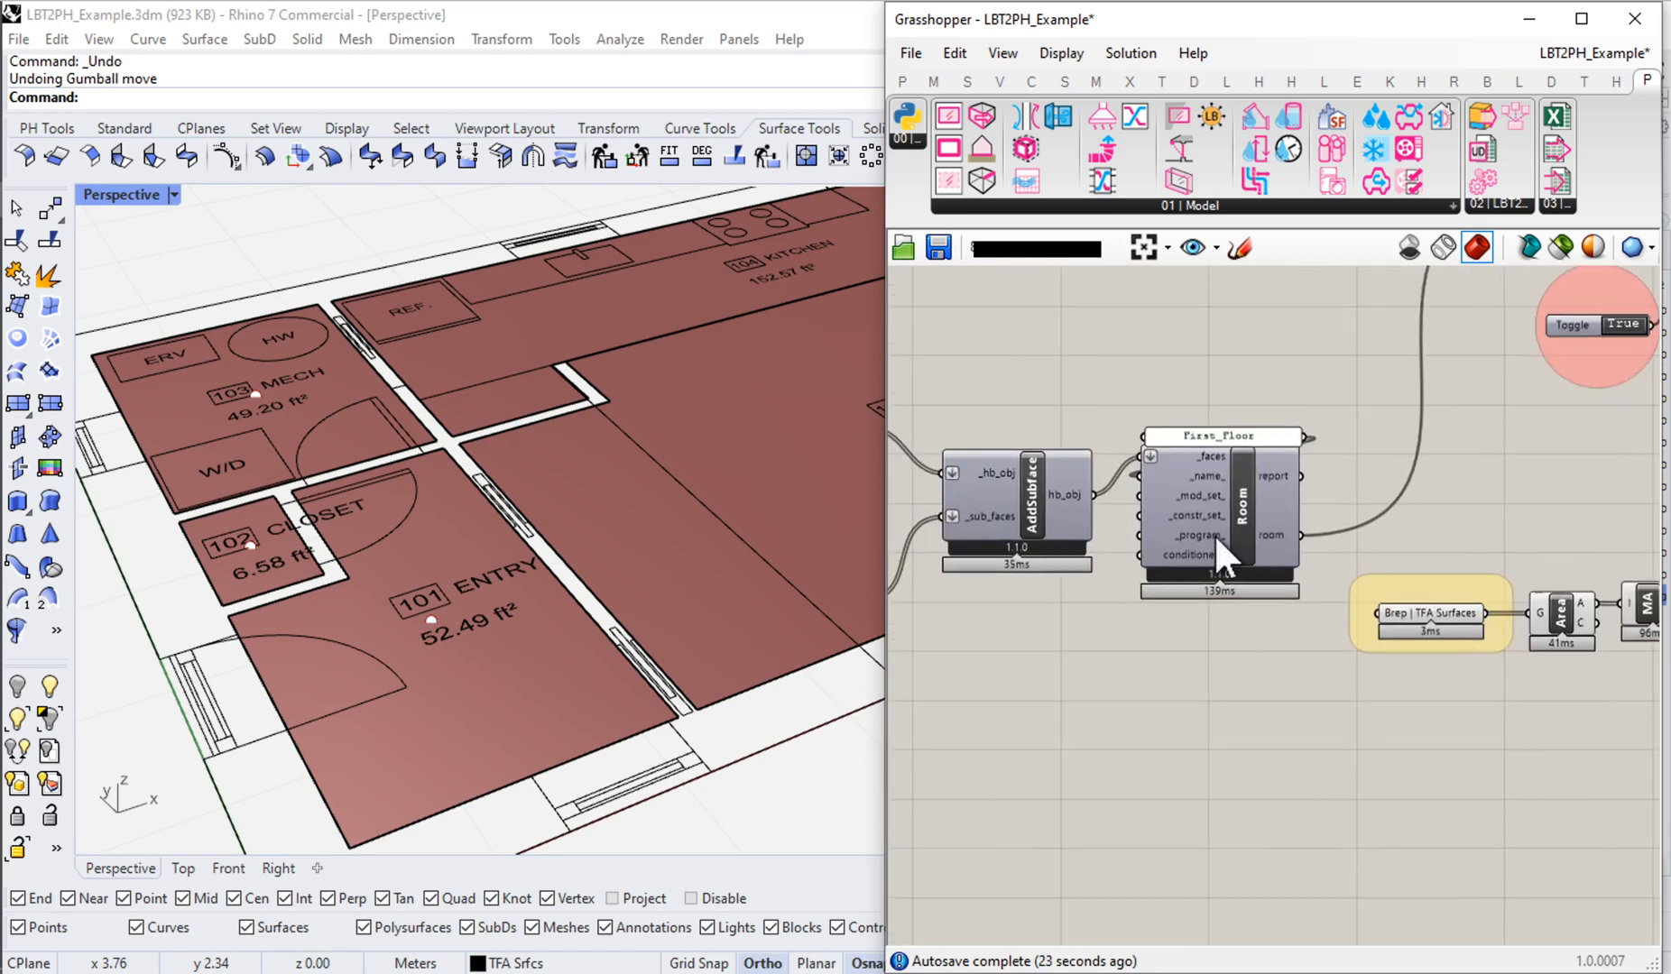
scroll(1232, 516, "up", 1)
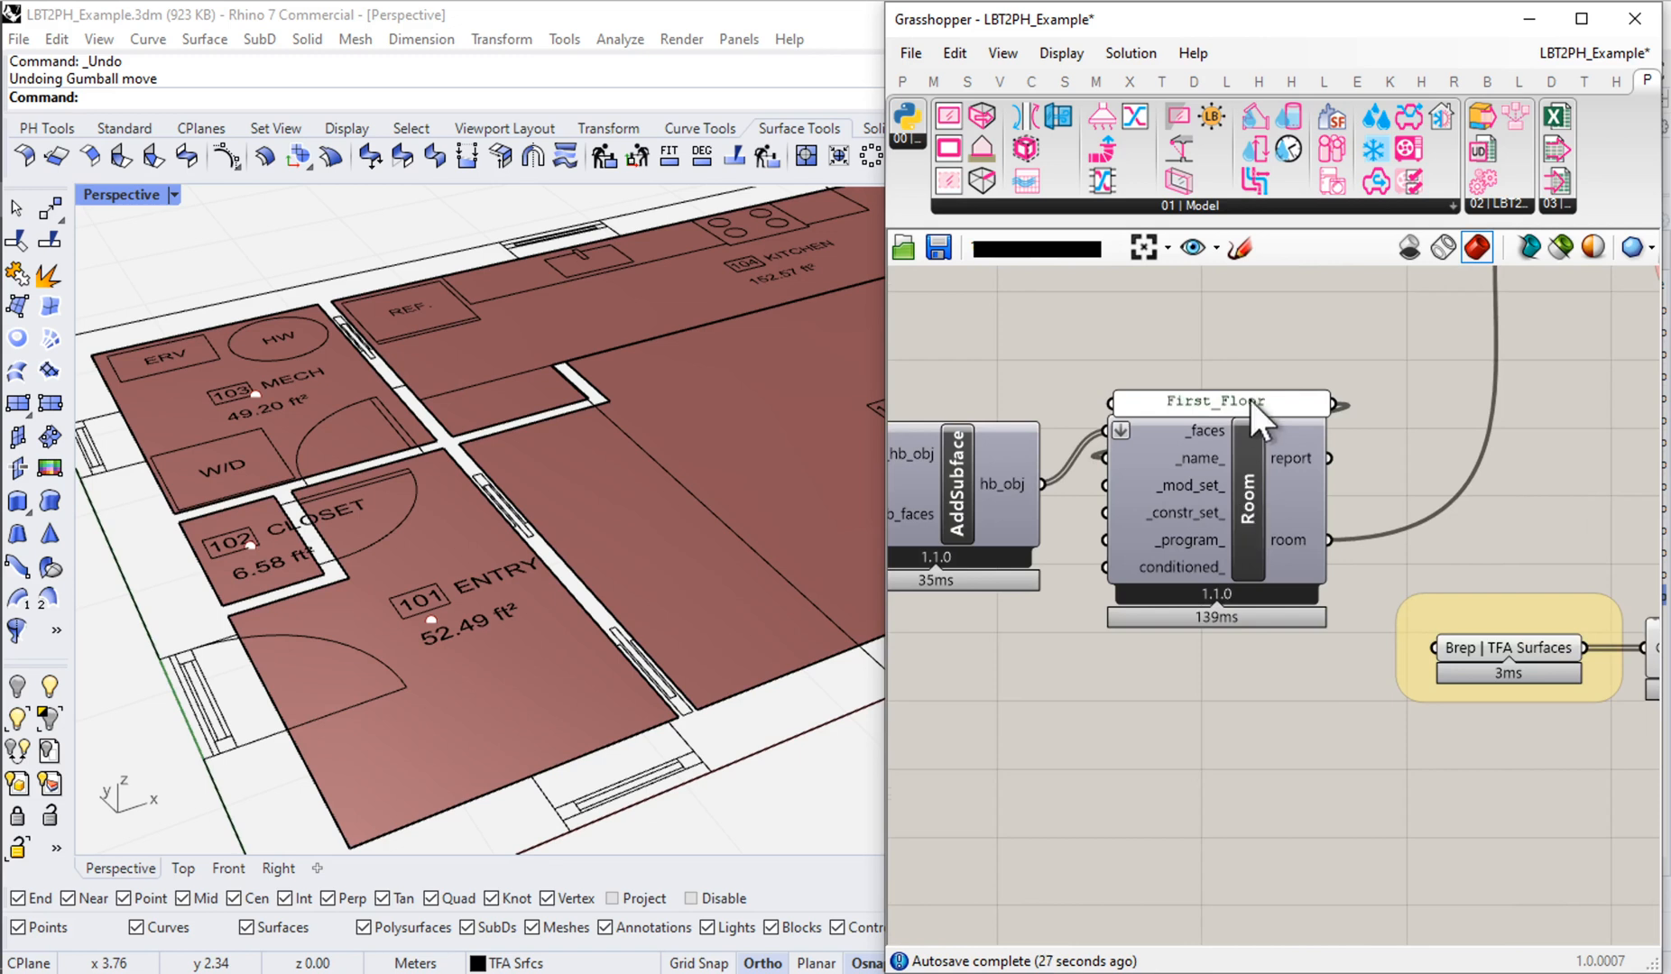
left_click_drag(1238, 403, 1232, 395)
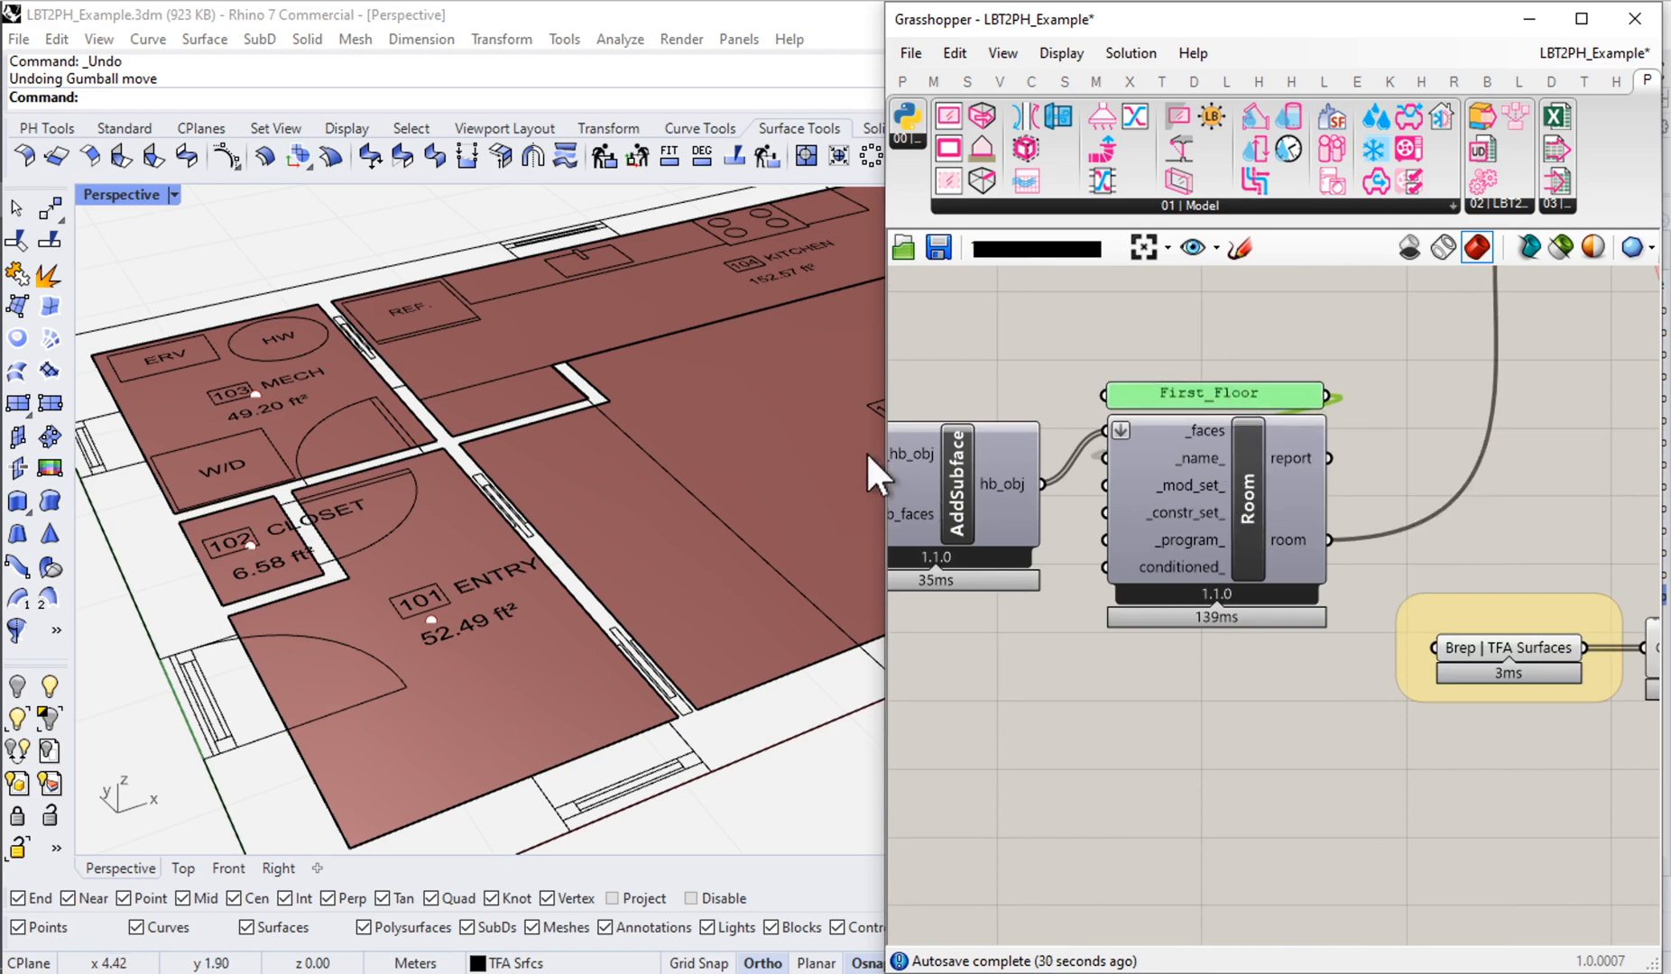
left_click_drag(884, 422, 355, 436)
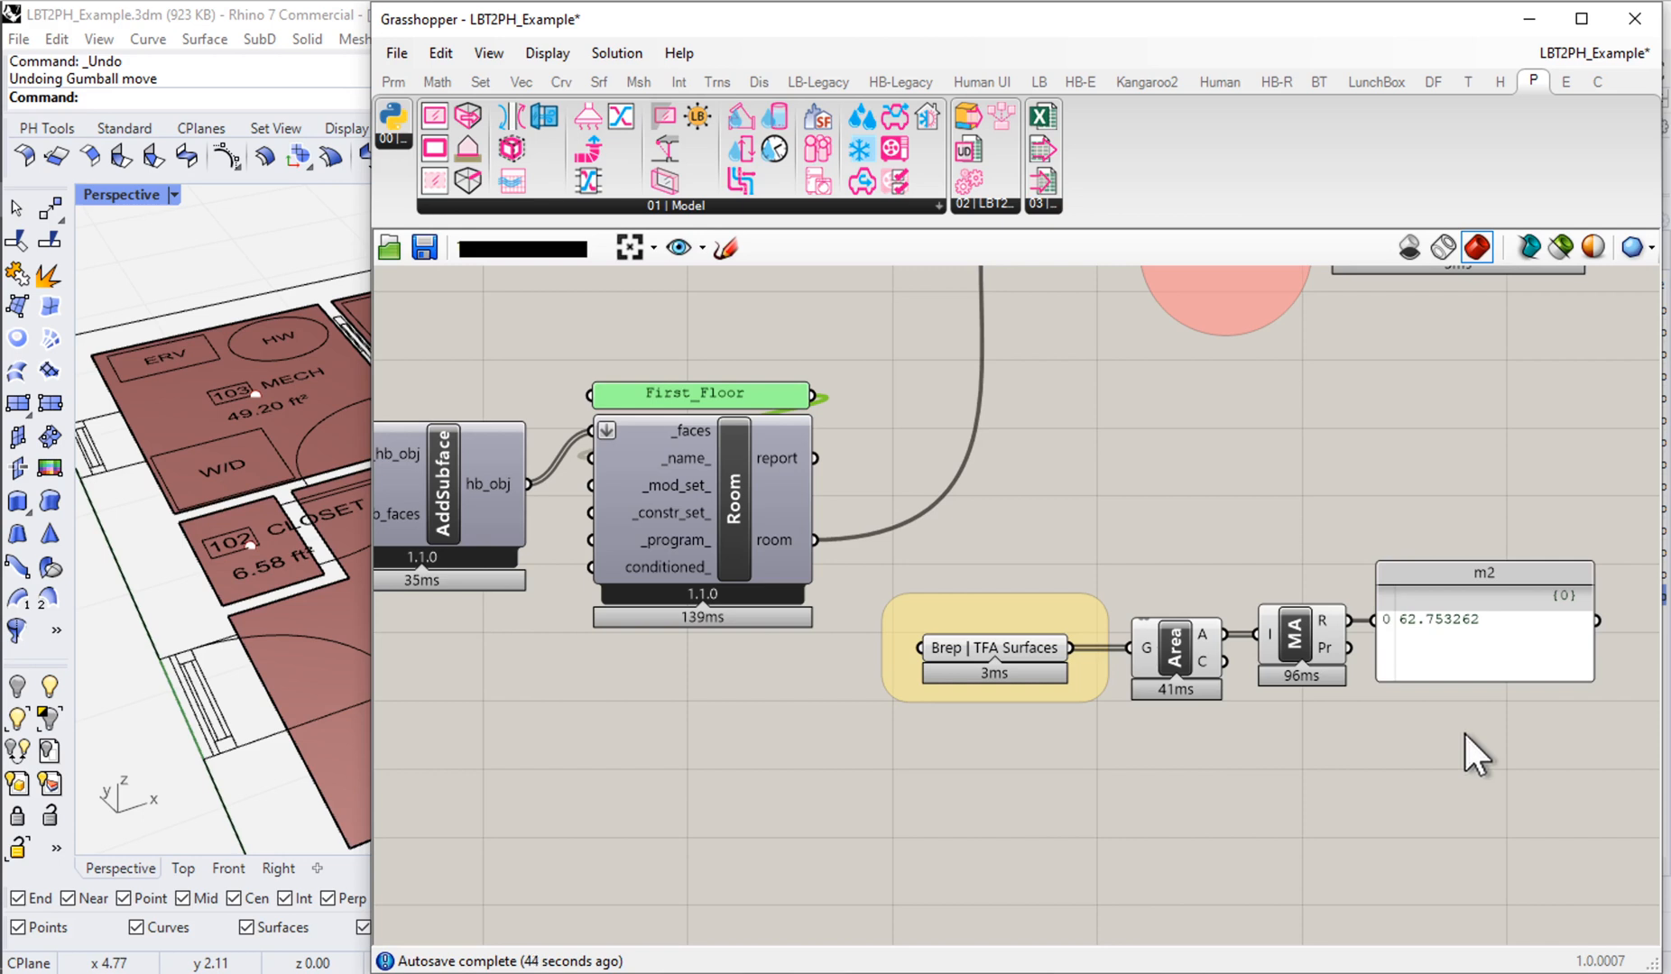
Step: Move the TFA Surfaces group, Area, Mass Addition and m2 panel together down toward the Room component to clear space above them
left_click_drag(1494, 755, 1025, 519)
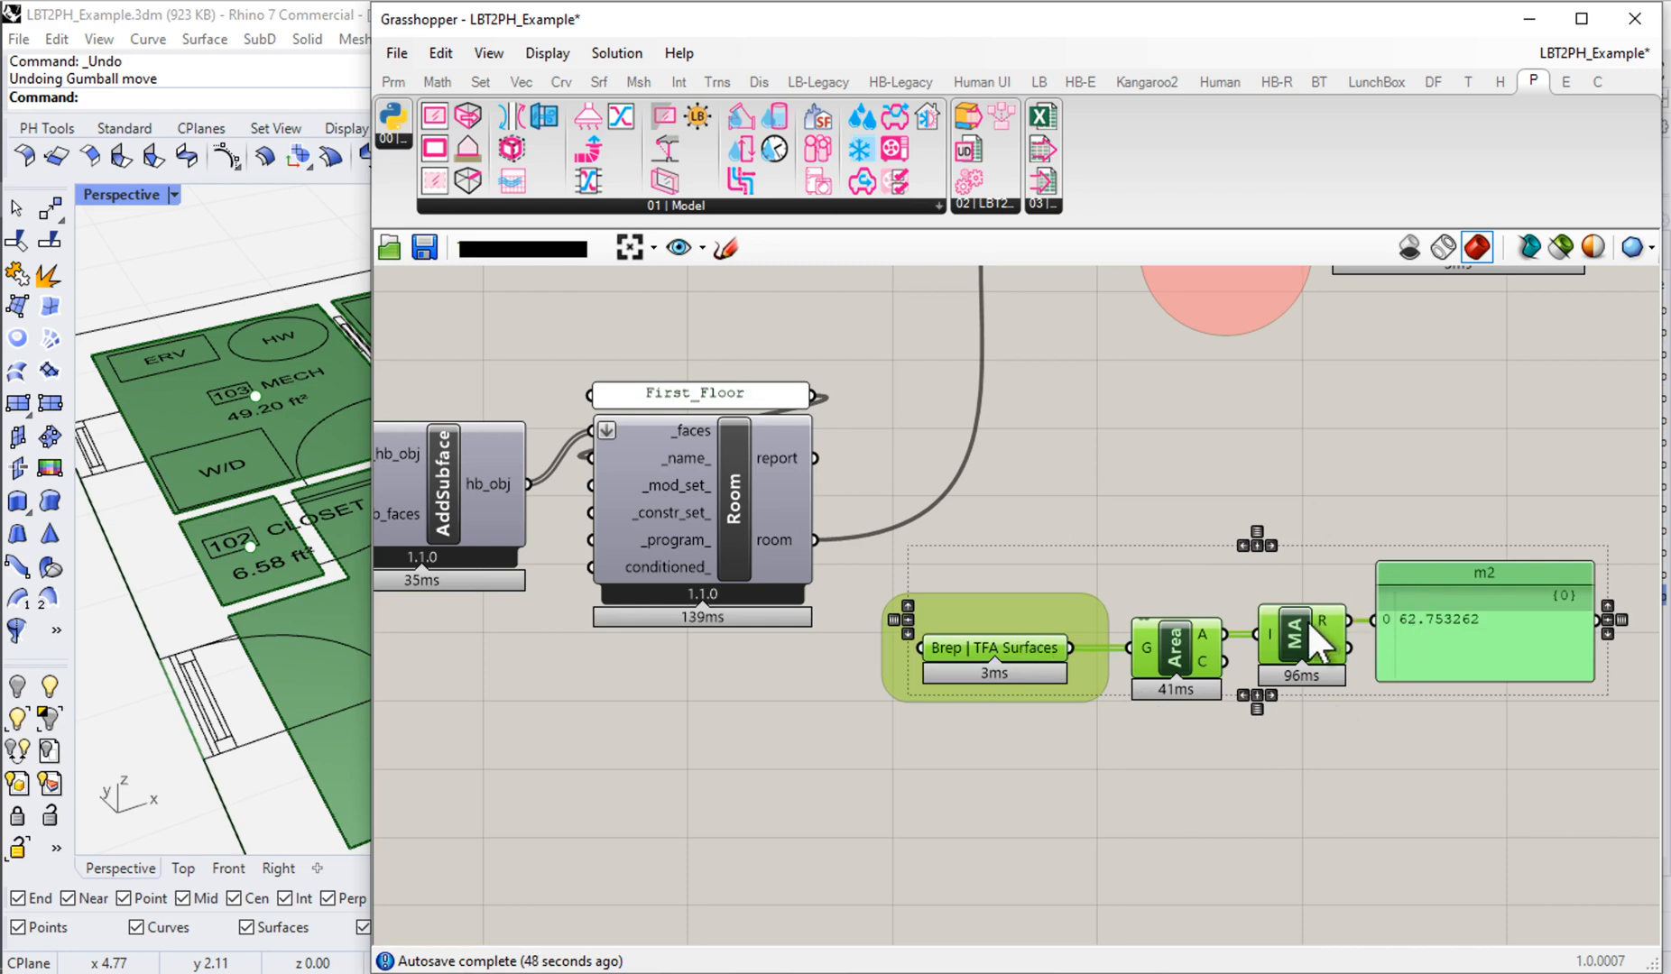
left_click_drag(1325, 627, 1132, 737)
left_click(1106, 543)
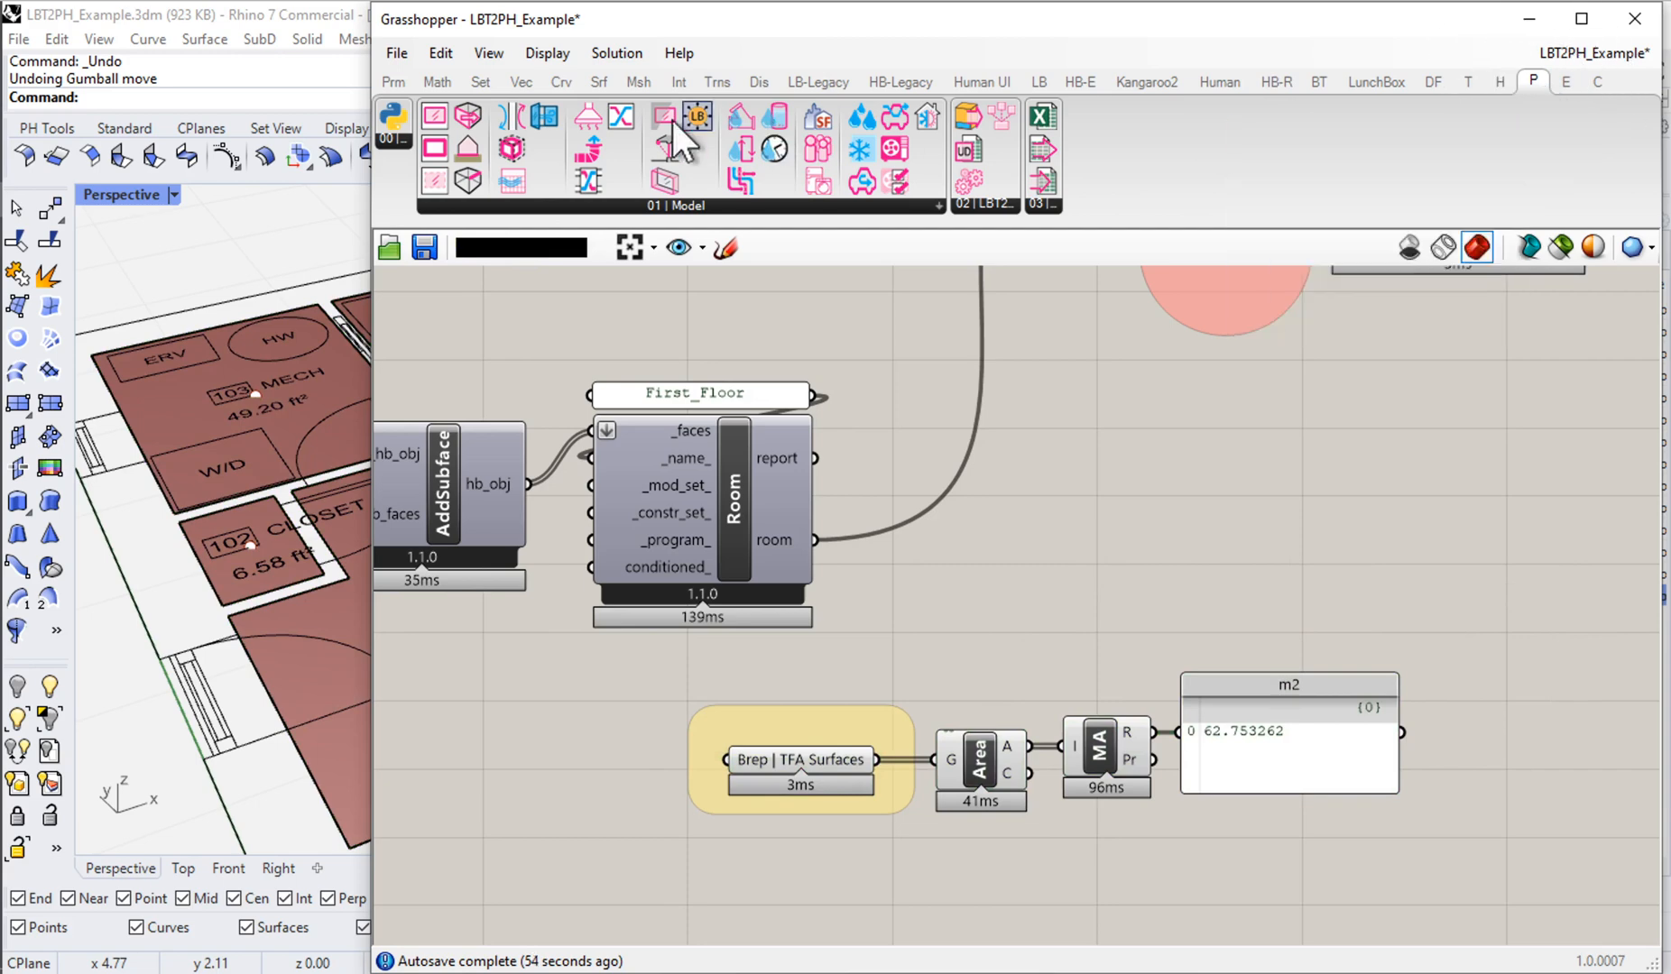
Step: Insert an LBT2PH_CreatePHPPSpaces component and place it beside the Room component, above the m2 panel
left_click(558, 202)
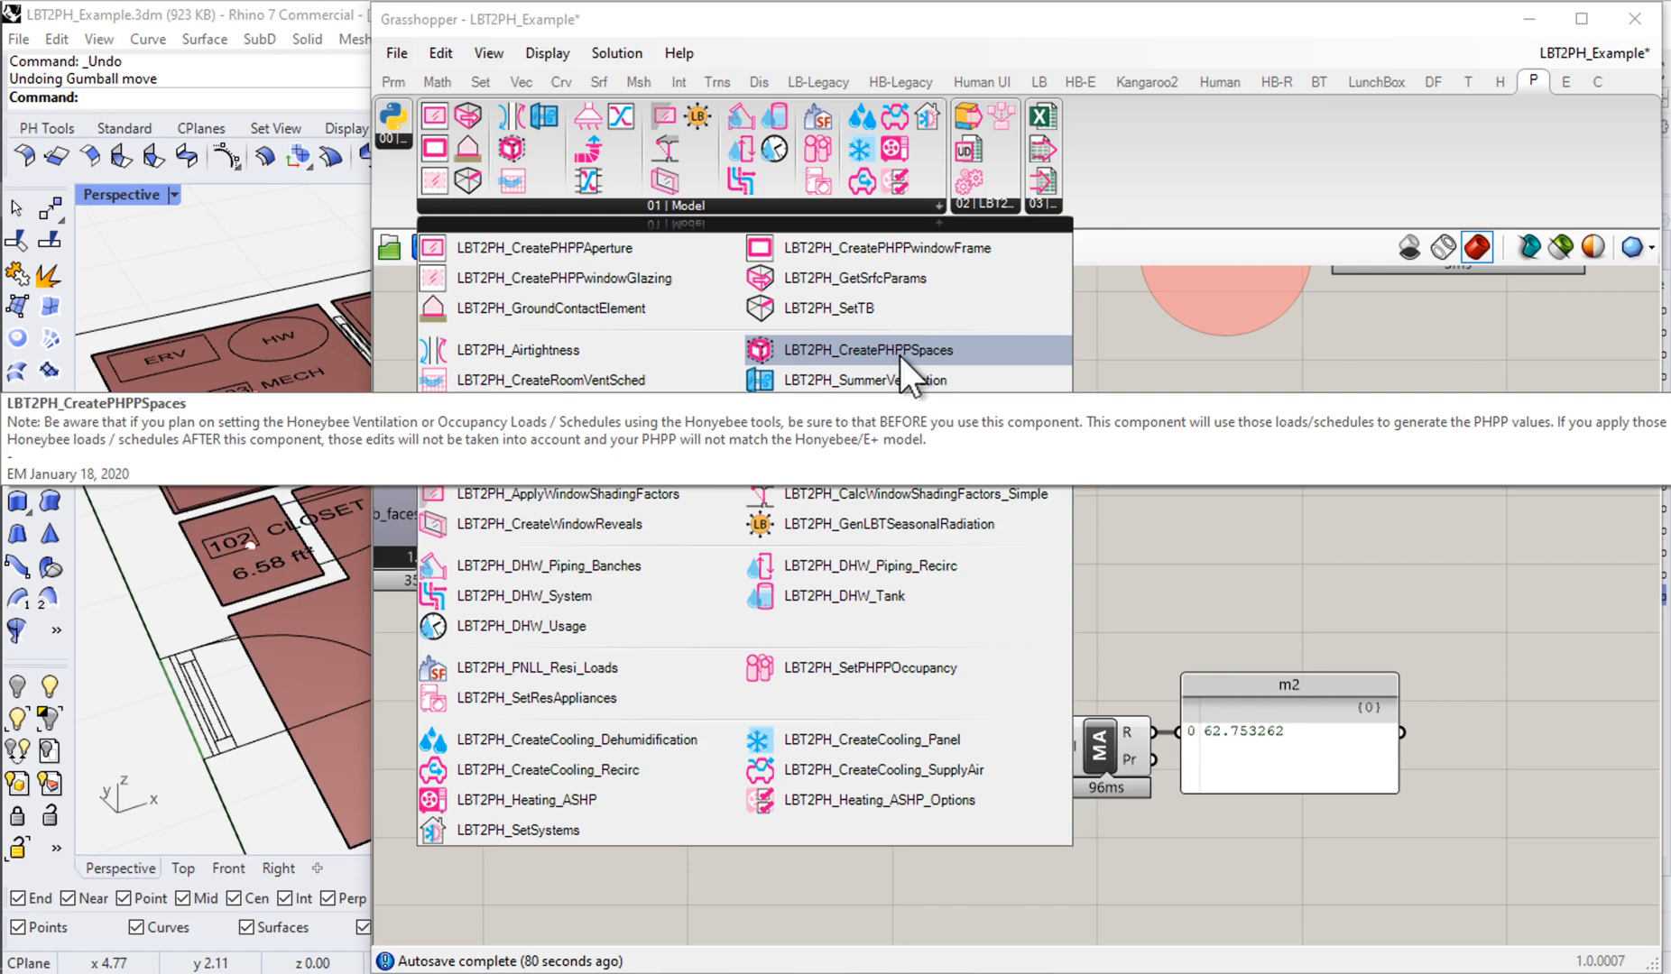
left_click(819, 348)
left_click(1058, 552)
left_click_drag(1069, 552, 1245, 514)
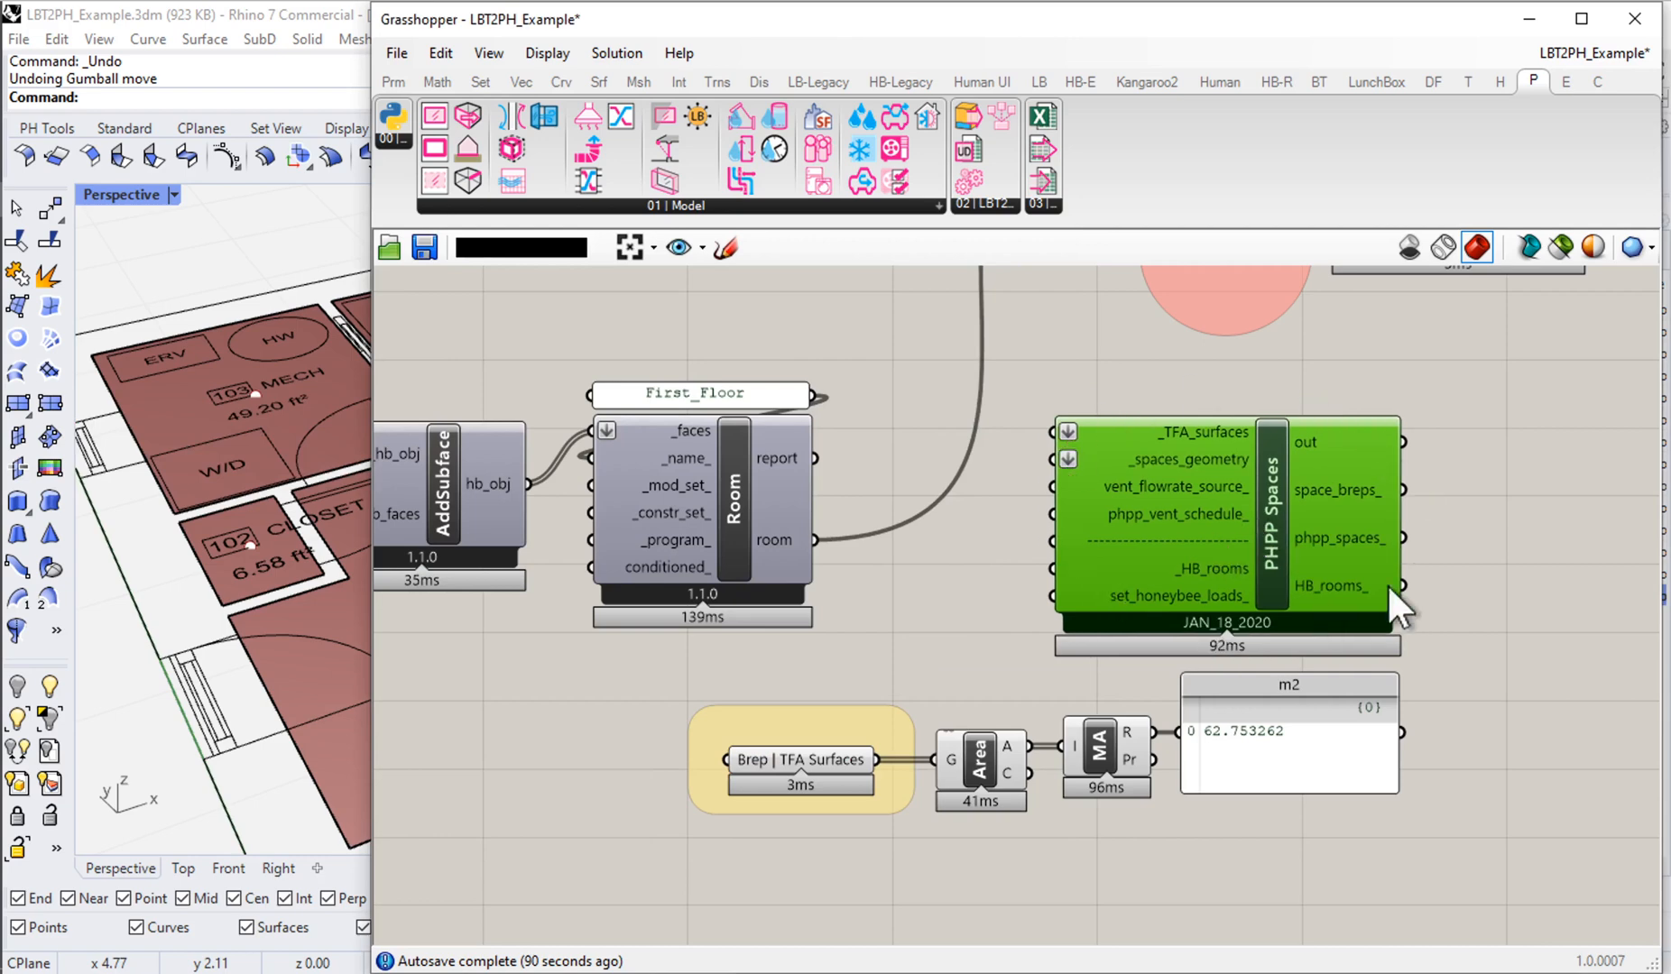
Step: Read the PHPP Spaces component's input descriptions and move the component farther from the Room component
scroll(1281, 582, "up", 4)
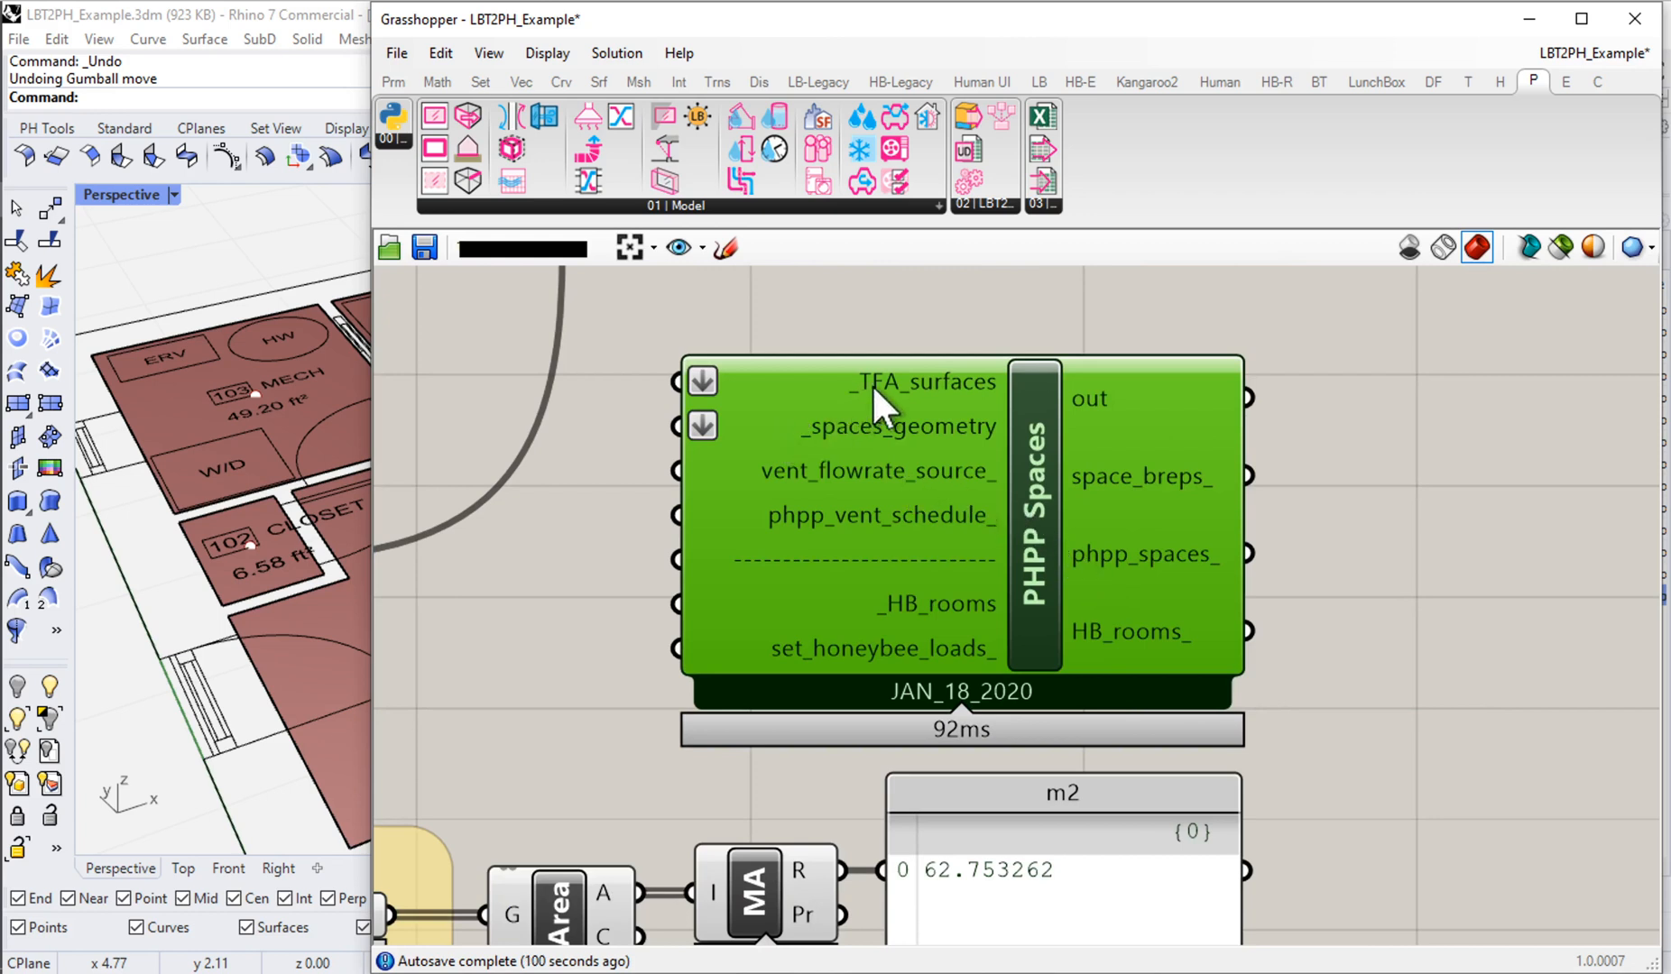
mouse_move(872, 384)
mouse_move(921, 374)
mouse_move(975, 426)
left_click_drag(1042, 549, 1037, 517)
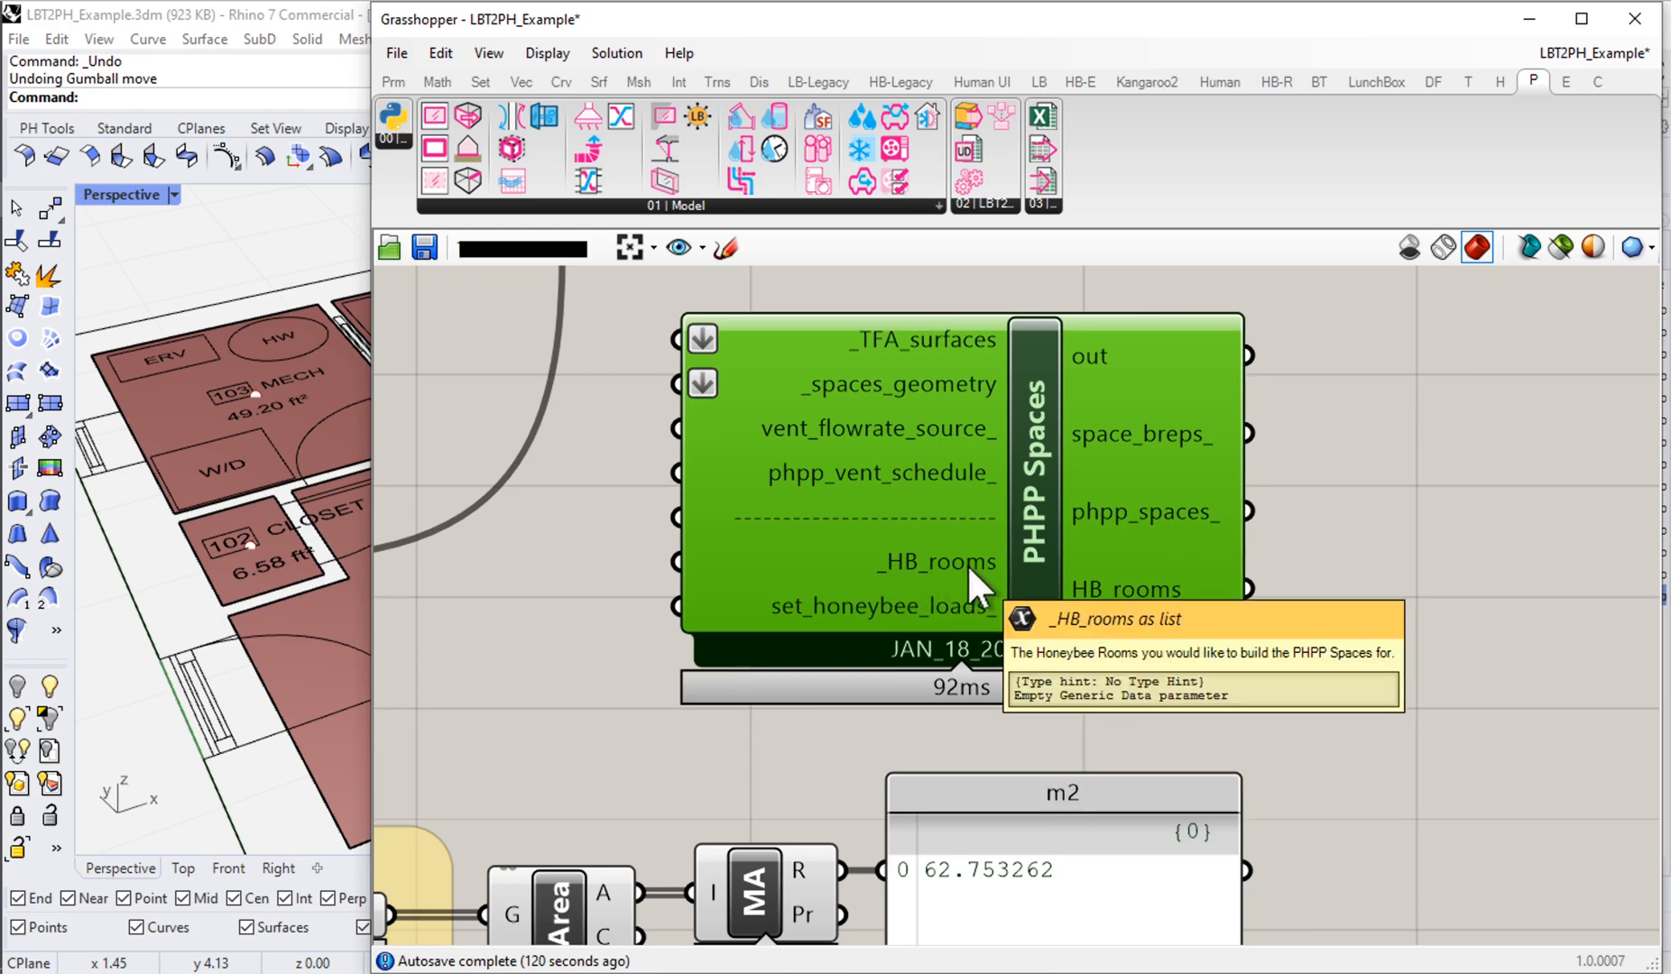
scroll(1001, 614, "down", 2)
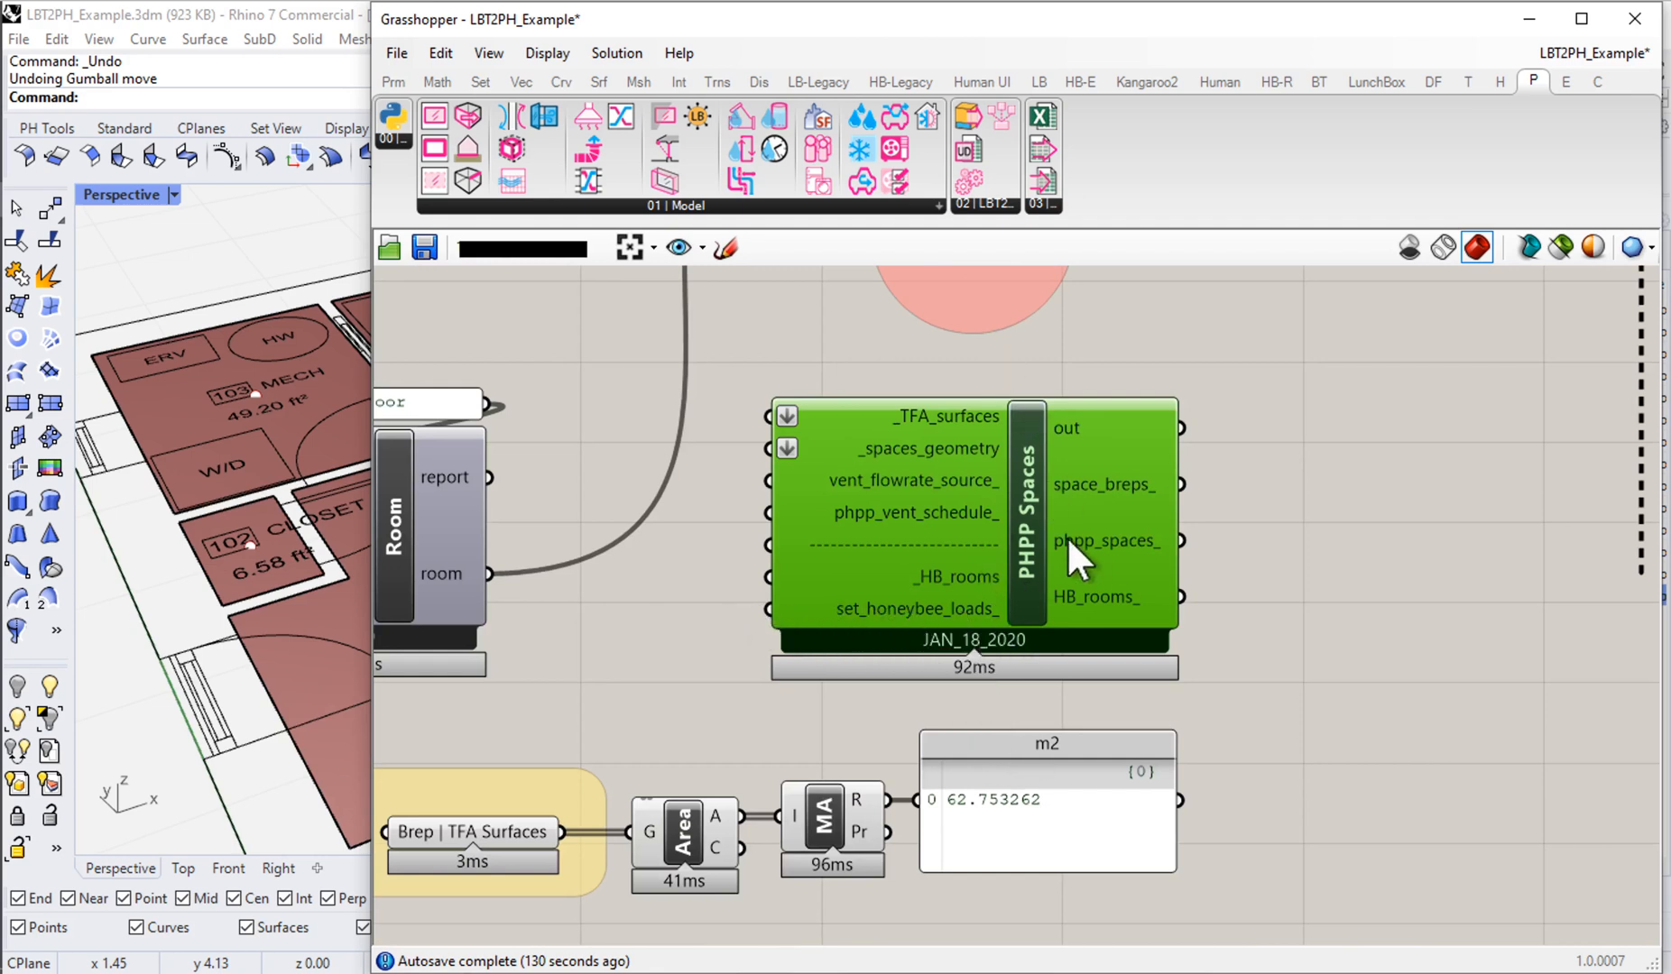
left_click_drag(1037, 528, 1242, 547)
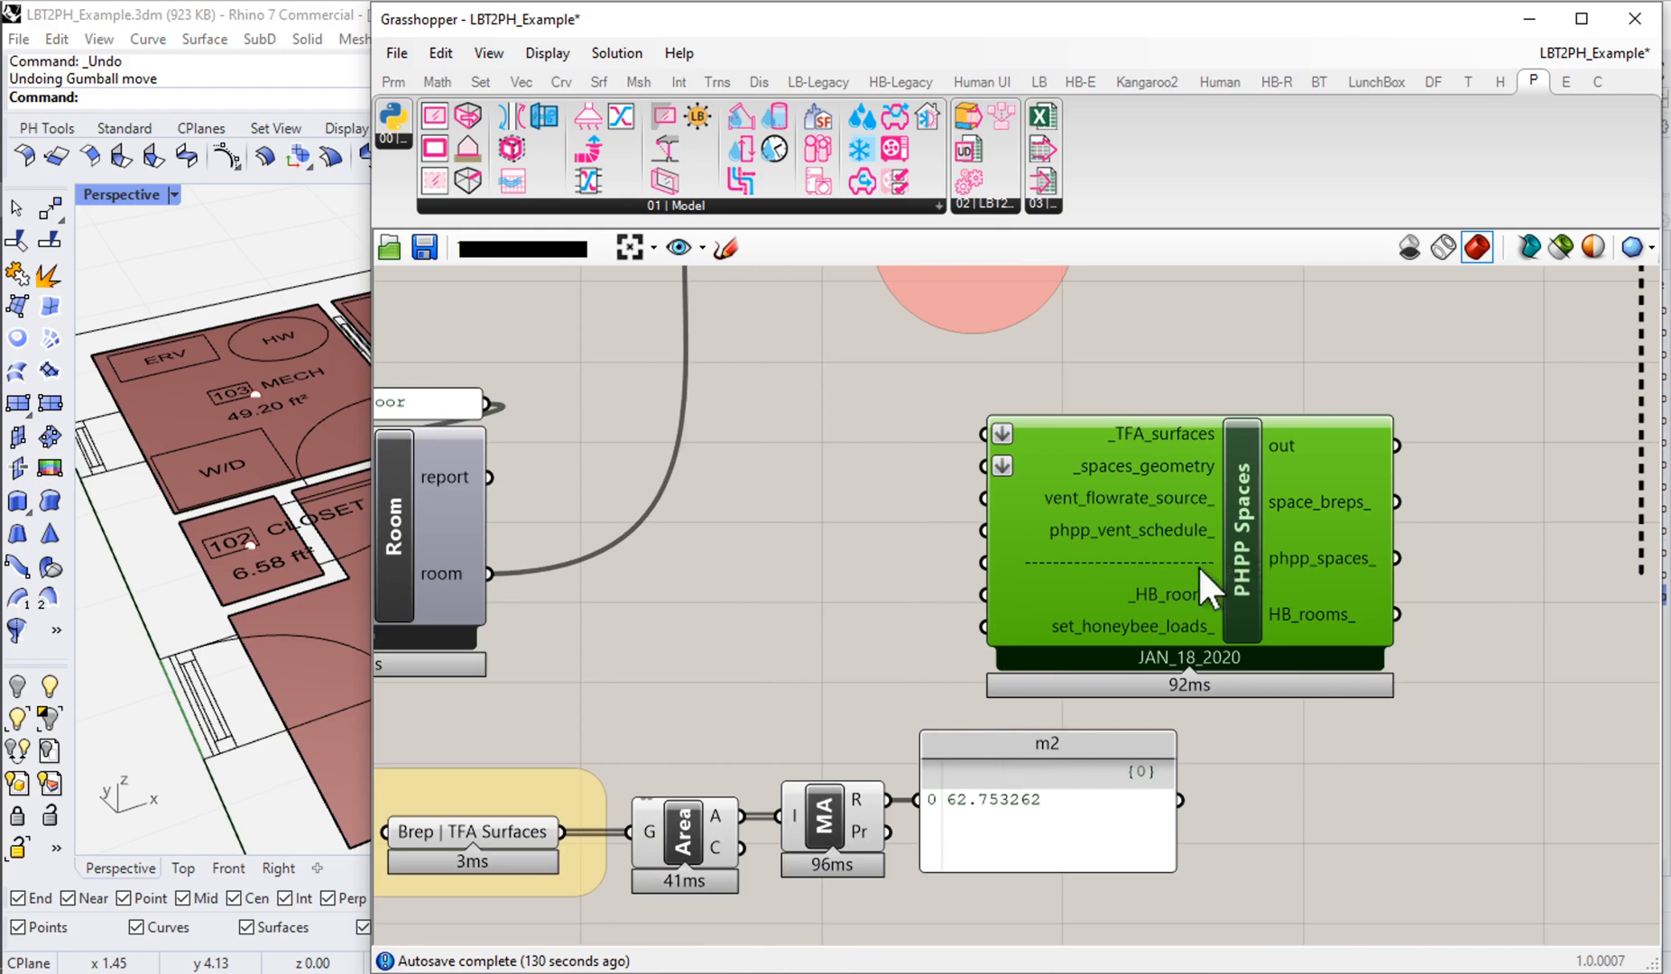
Step: Add a panel showing the Room component's room output and connect that output to _HB_rooms on PHPP Spaces
right_click_drag(895, 747, 977, 686)
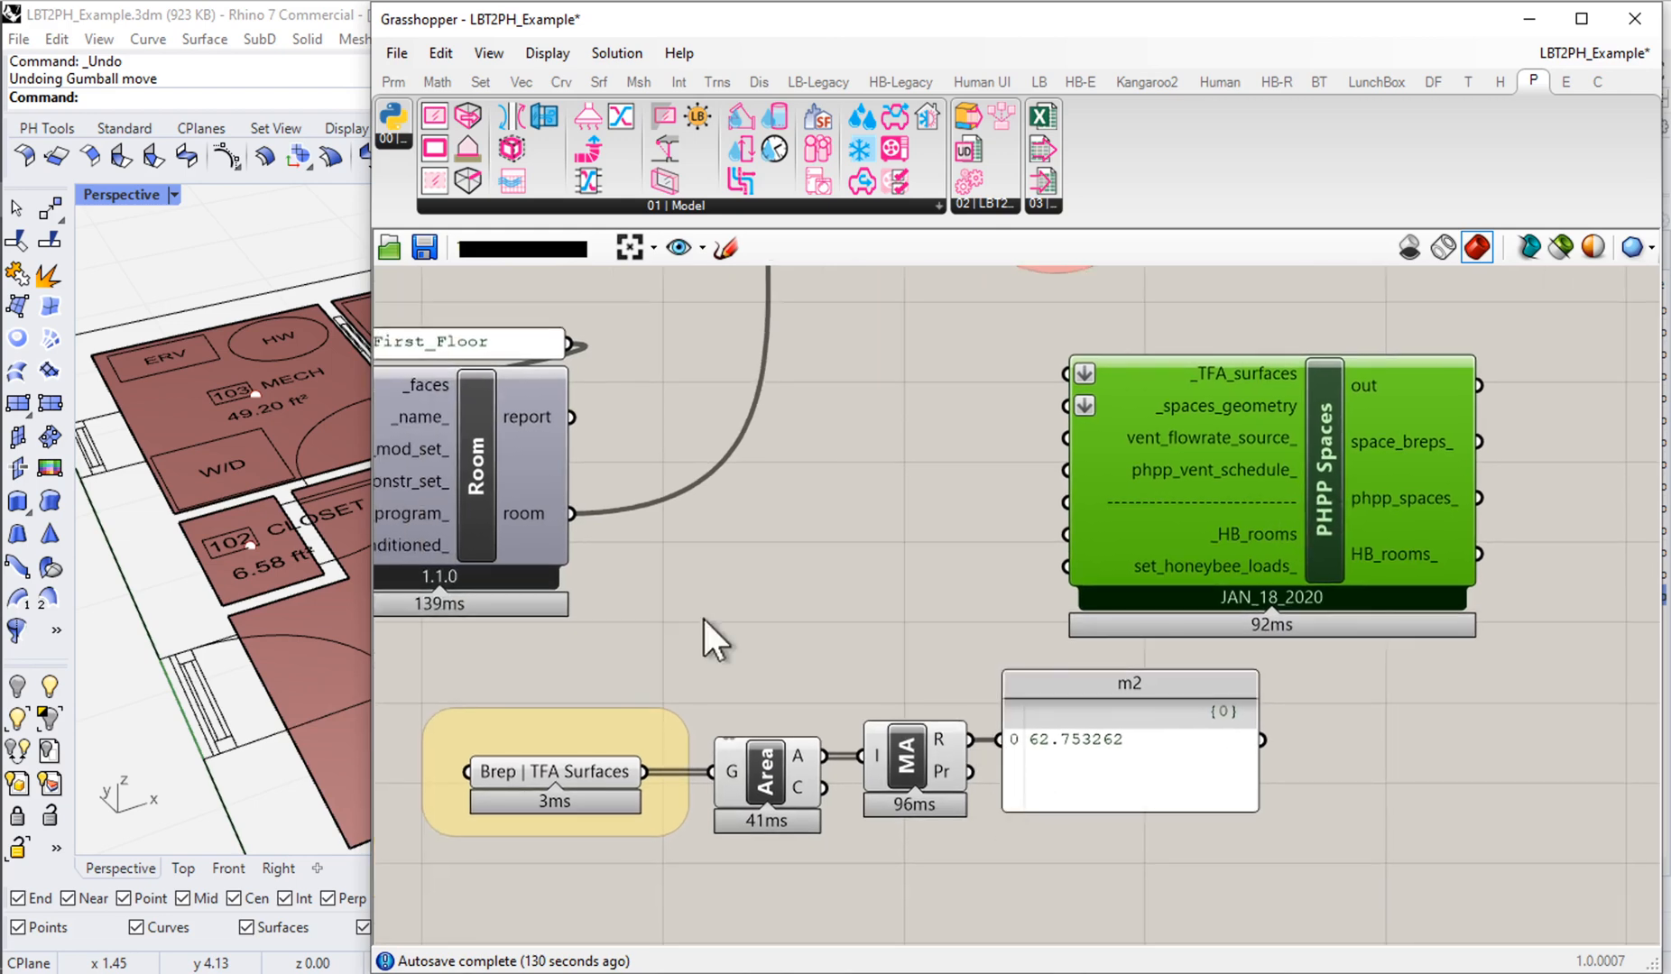
right_click_drag(525, 516, 853, 558)
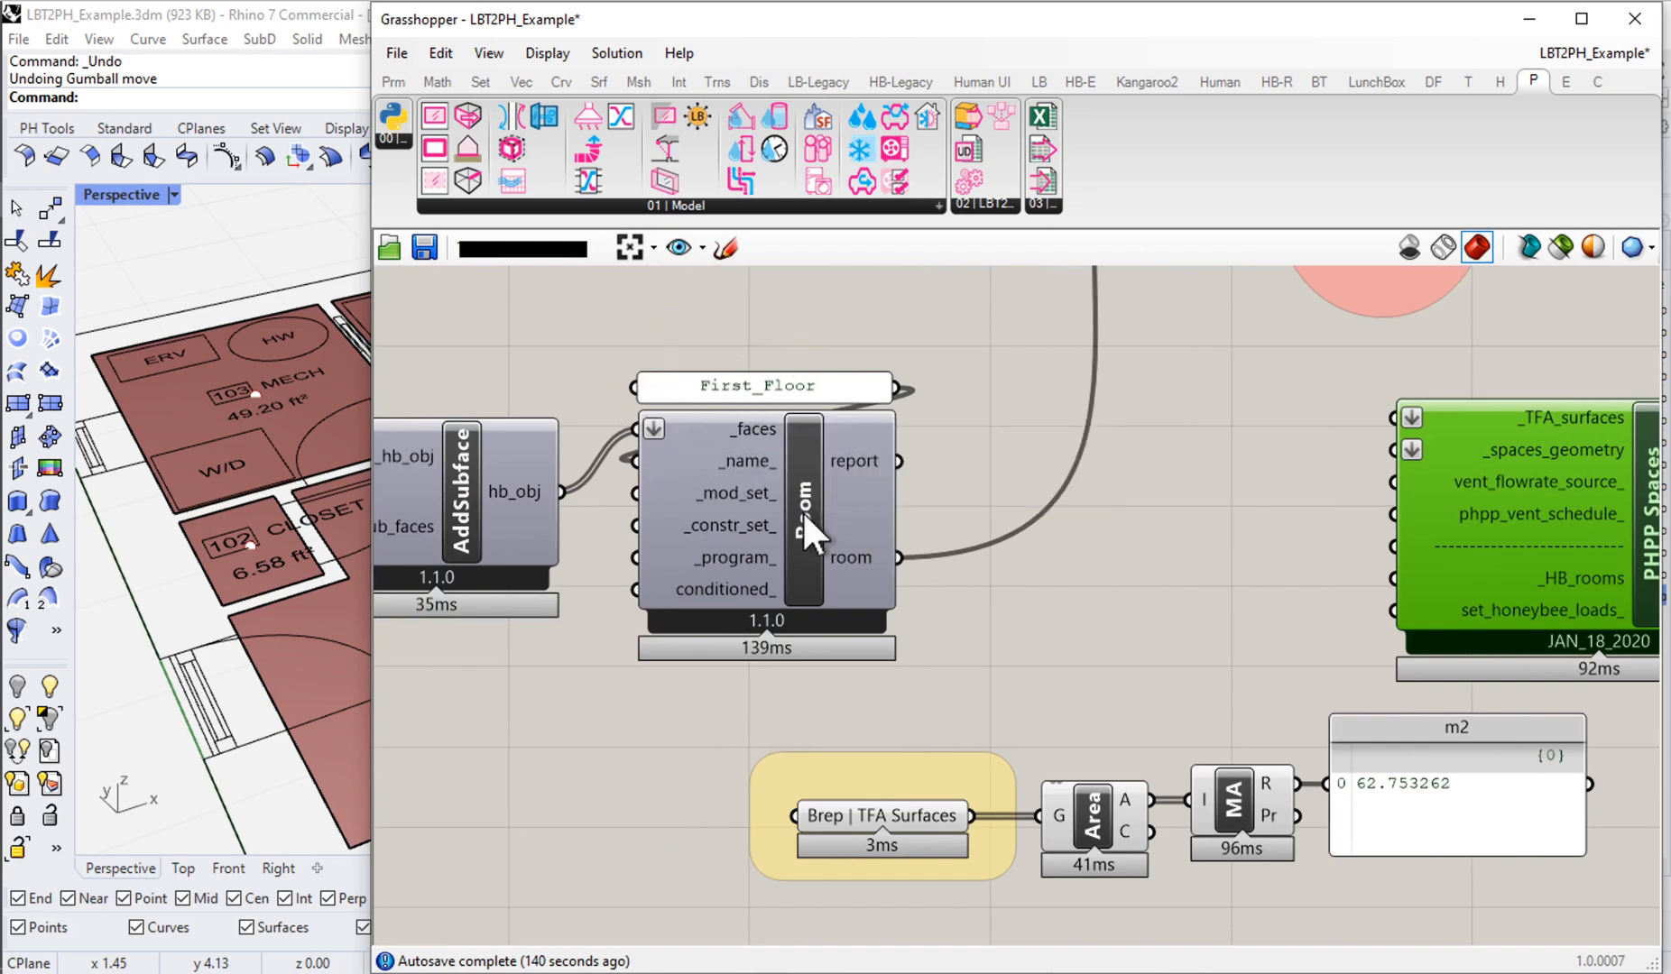
double_click(1001, 605)
type("panel")
key("Return")
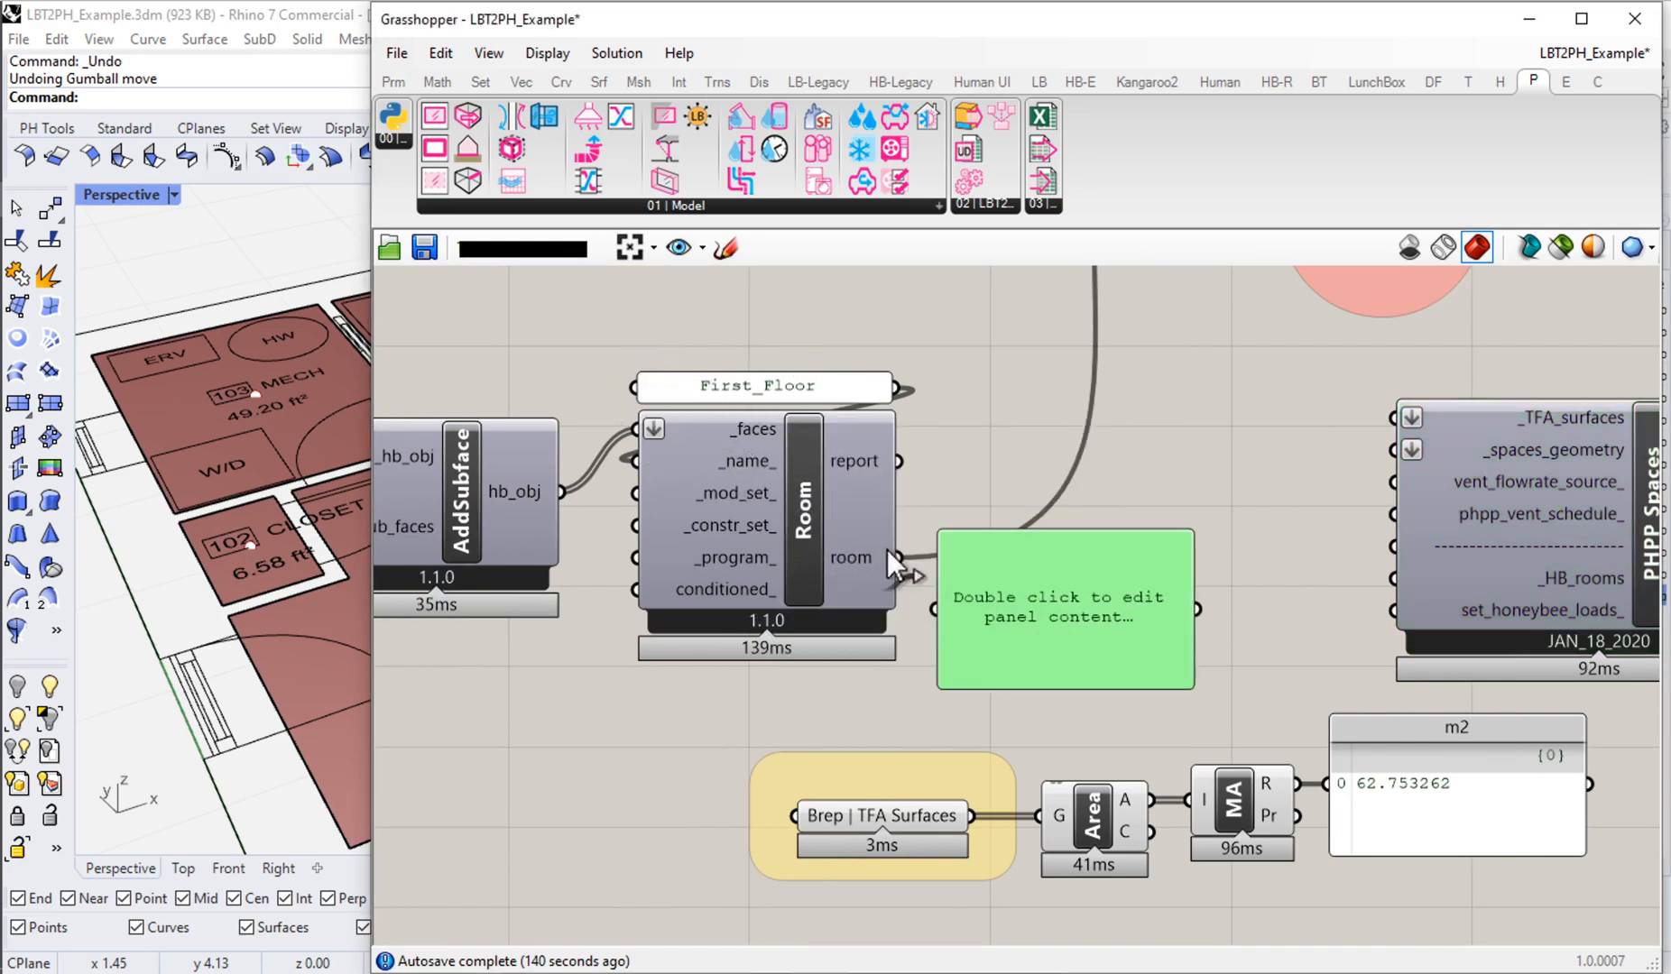
left_click_drag(935, 611, 1391, 577)
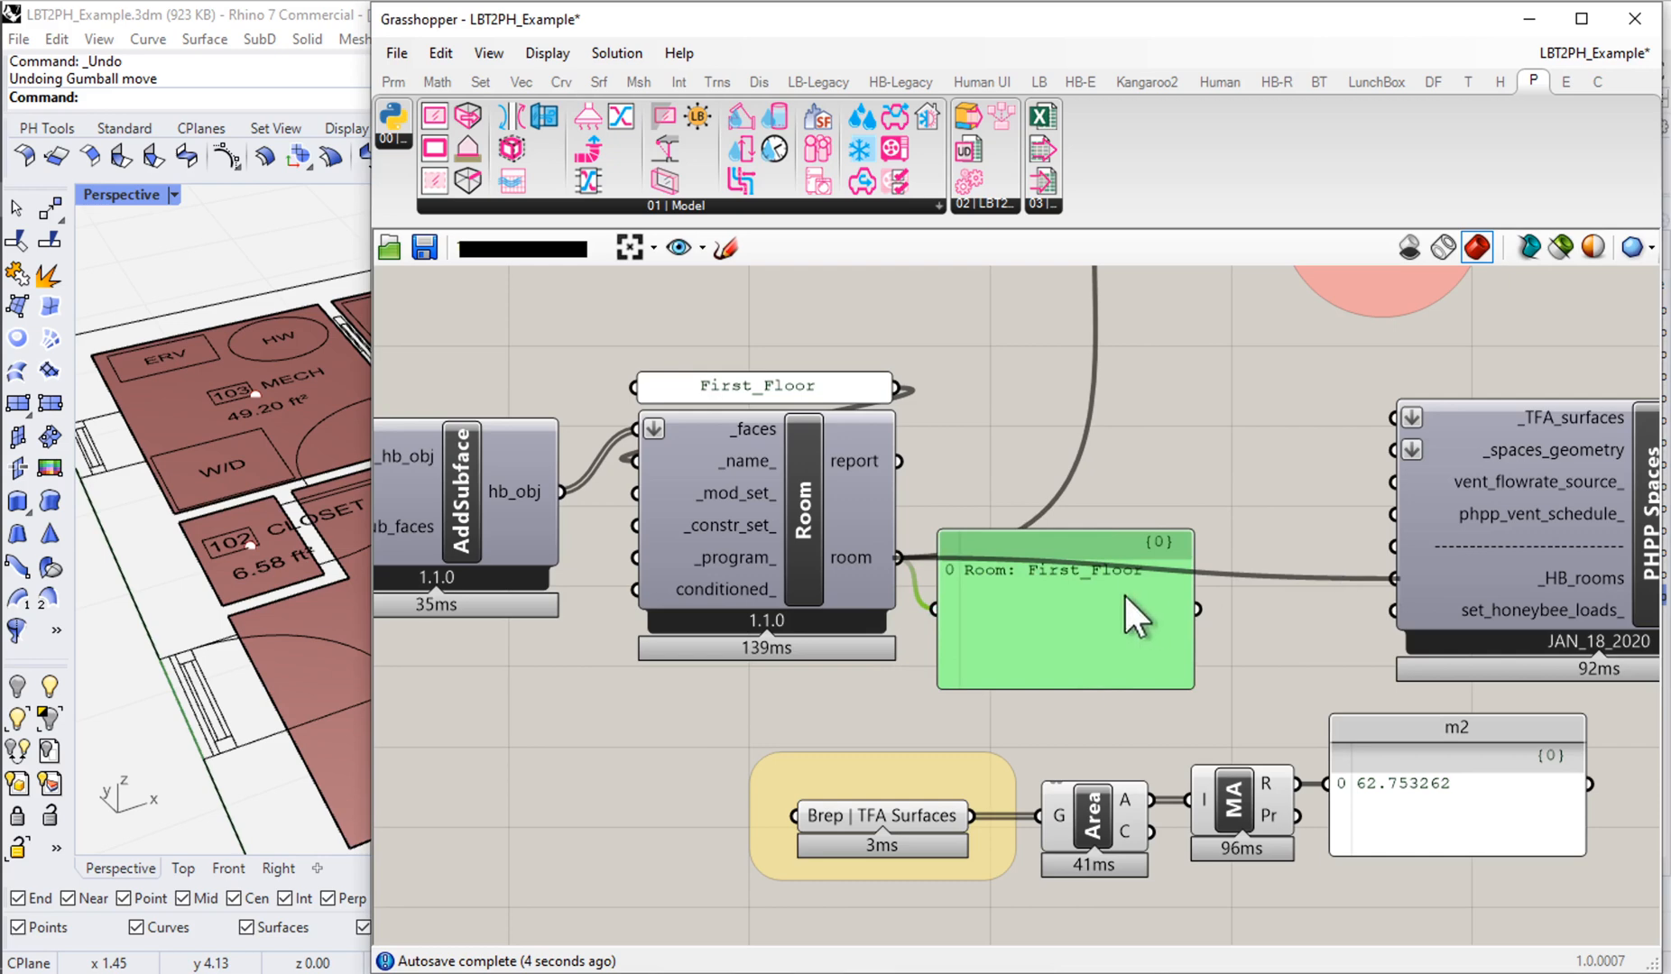
Step: Delete the panel on the room output and move PHPP Spaces closer to the Room component
right_click_drag(1154, 614, 753, 608)
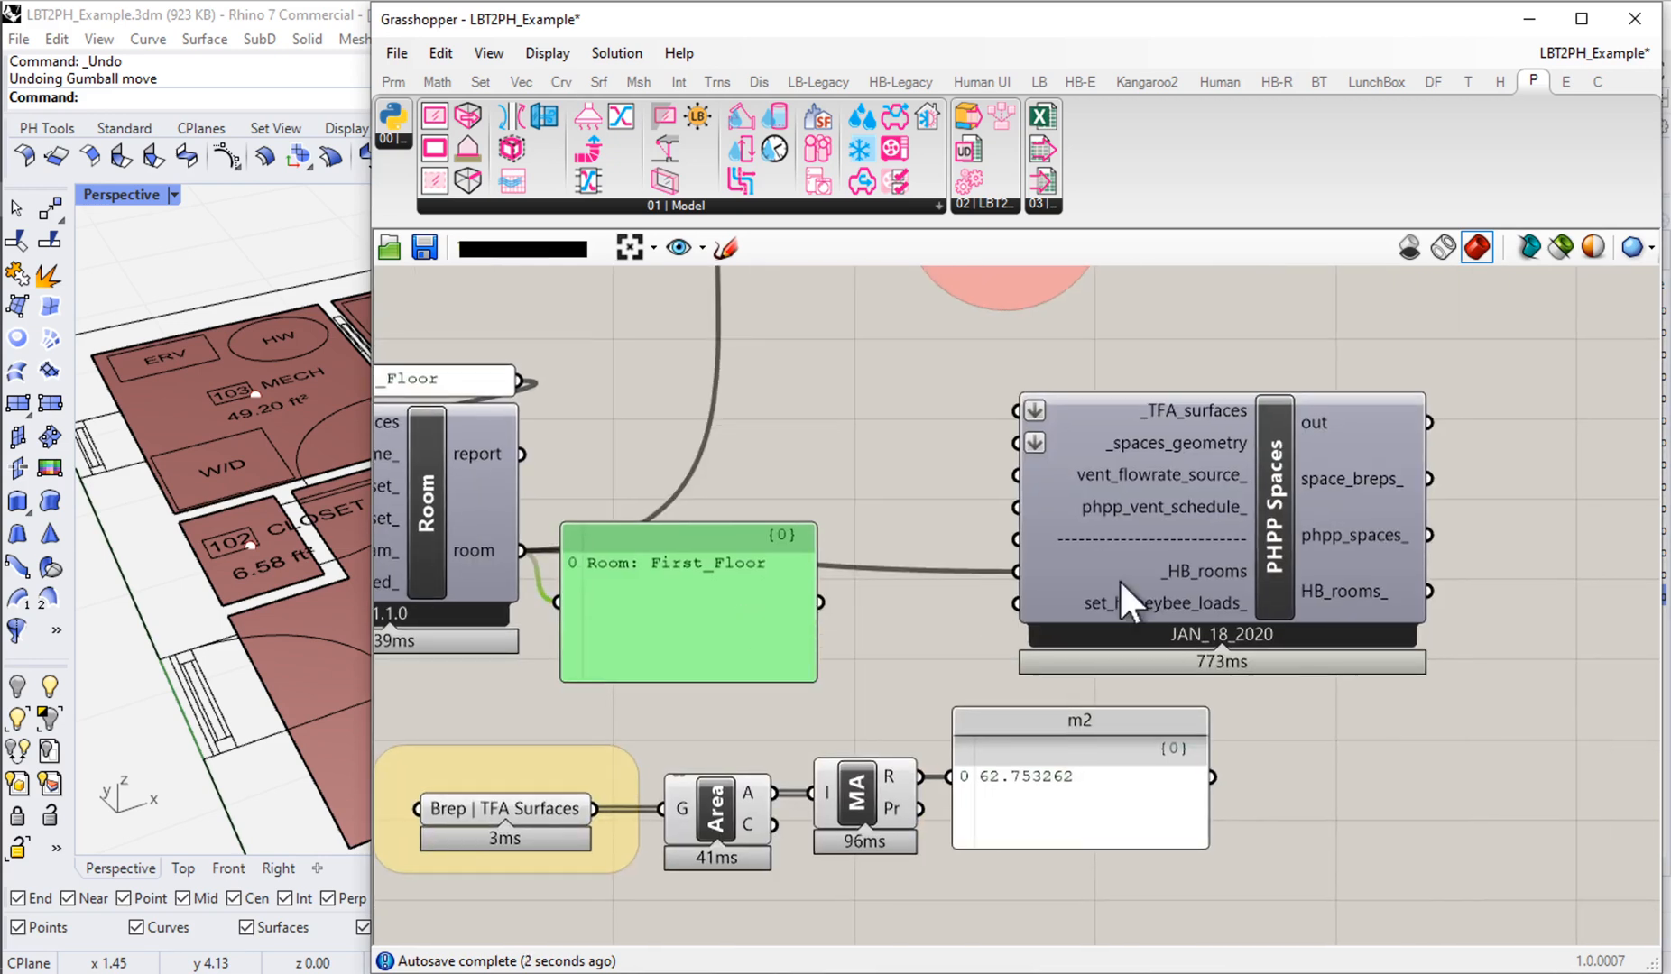
key("Delete")
left_click_drag(1252, 551, 1025, 549)
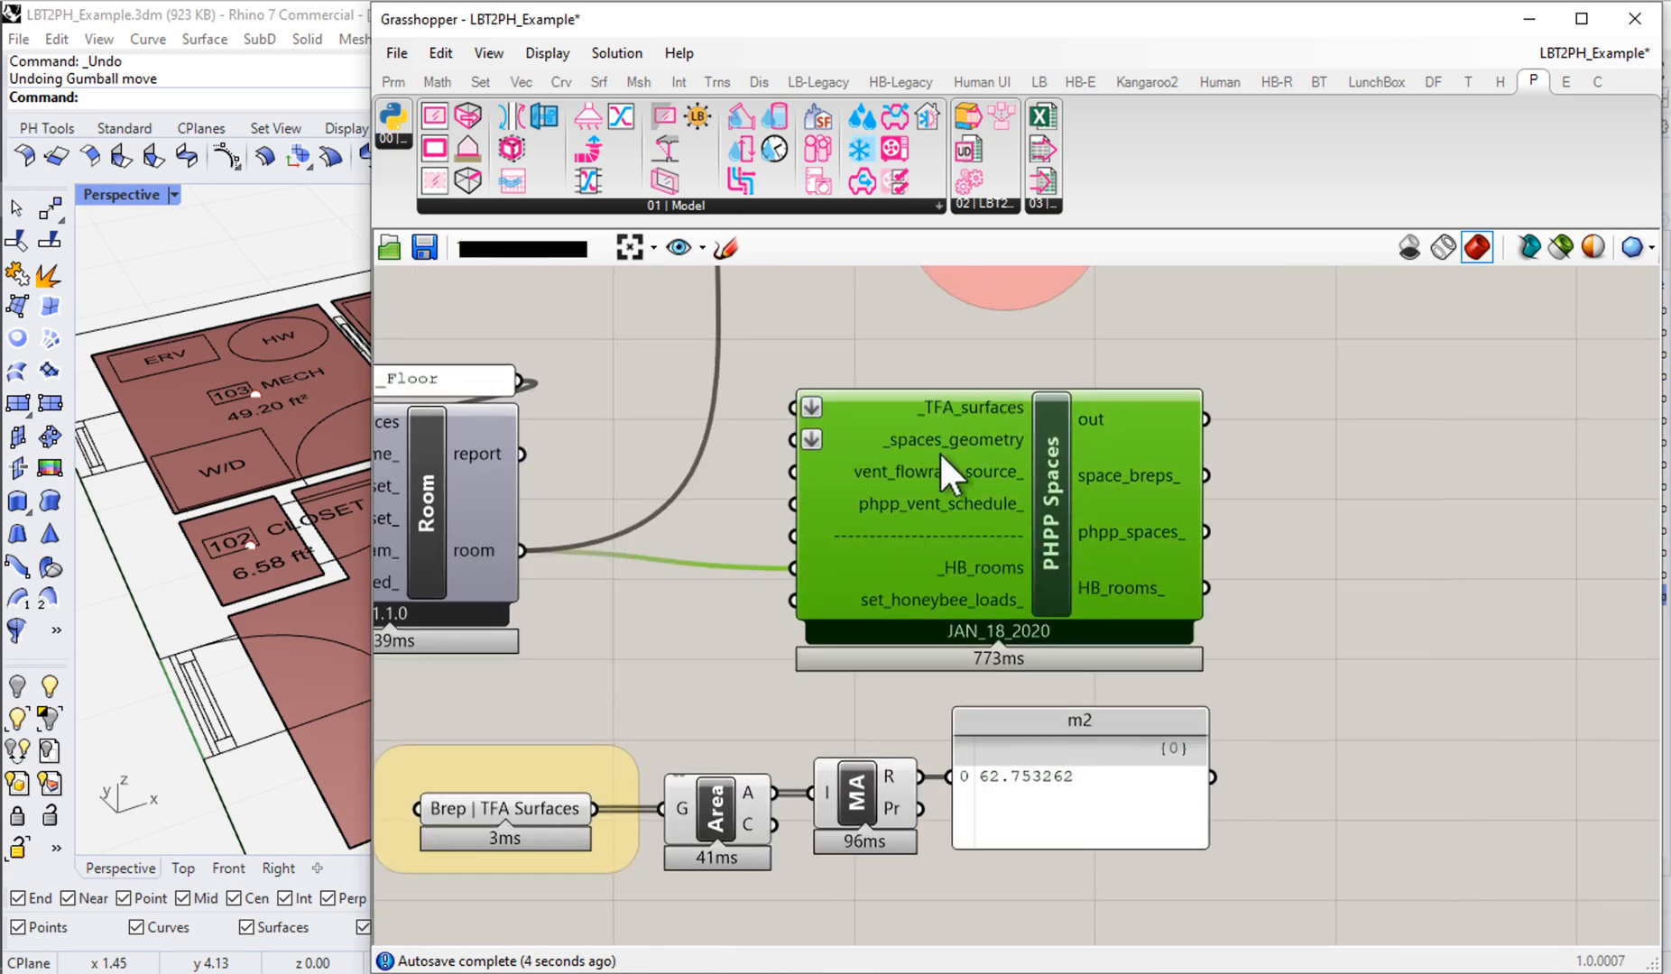
Step: Delete the Area component, Mass Addition and m2 panel, and move PHPP Spaces down into their place
mouse_move(966, 577)
left_click_drag(1304, 869, 718, 740)
key("Delete")
left_click_drag(987, 564, 1051, 753)
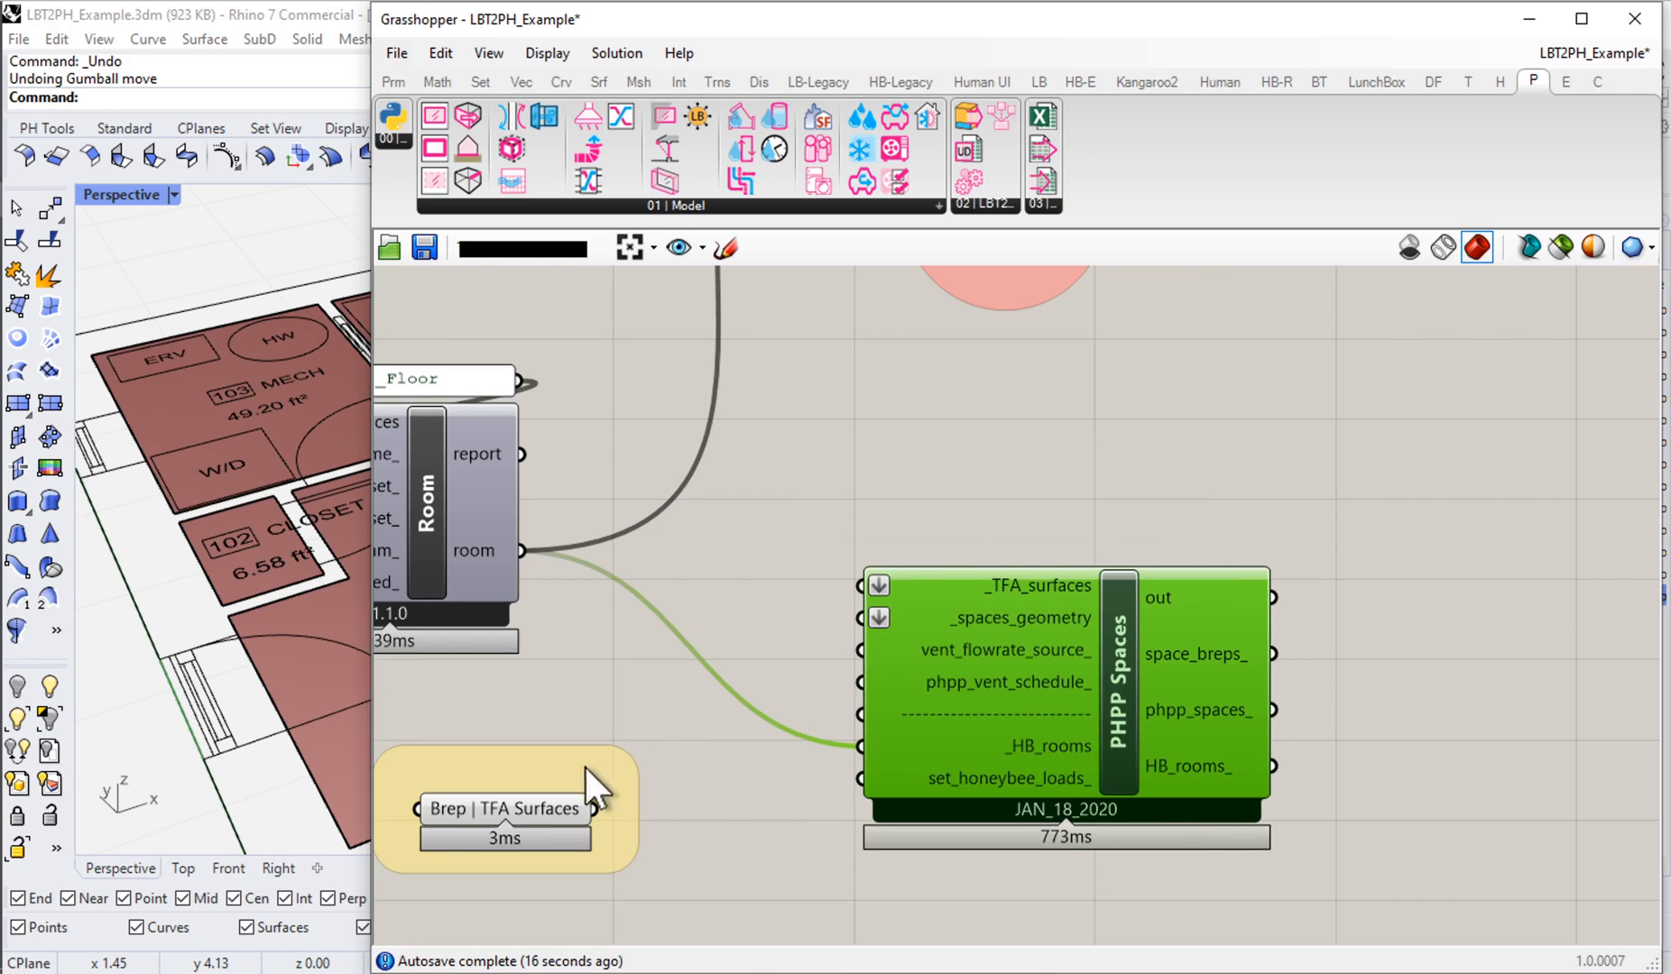
Step: Place the TFA Surfaces group beside PHPP Spaces, connect it to _TFA_surfaces, and shift both up together
left_click_drag(586, 767, 805, 515)
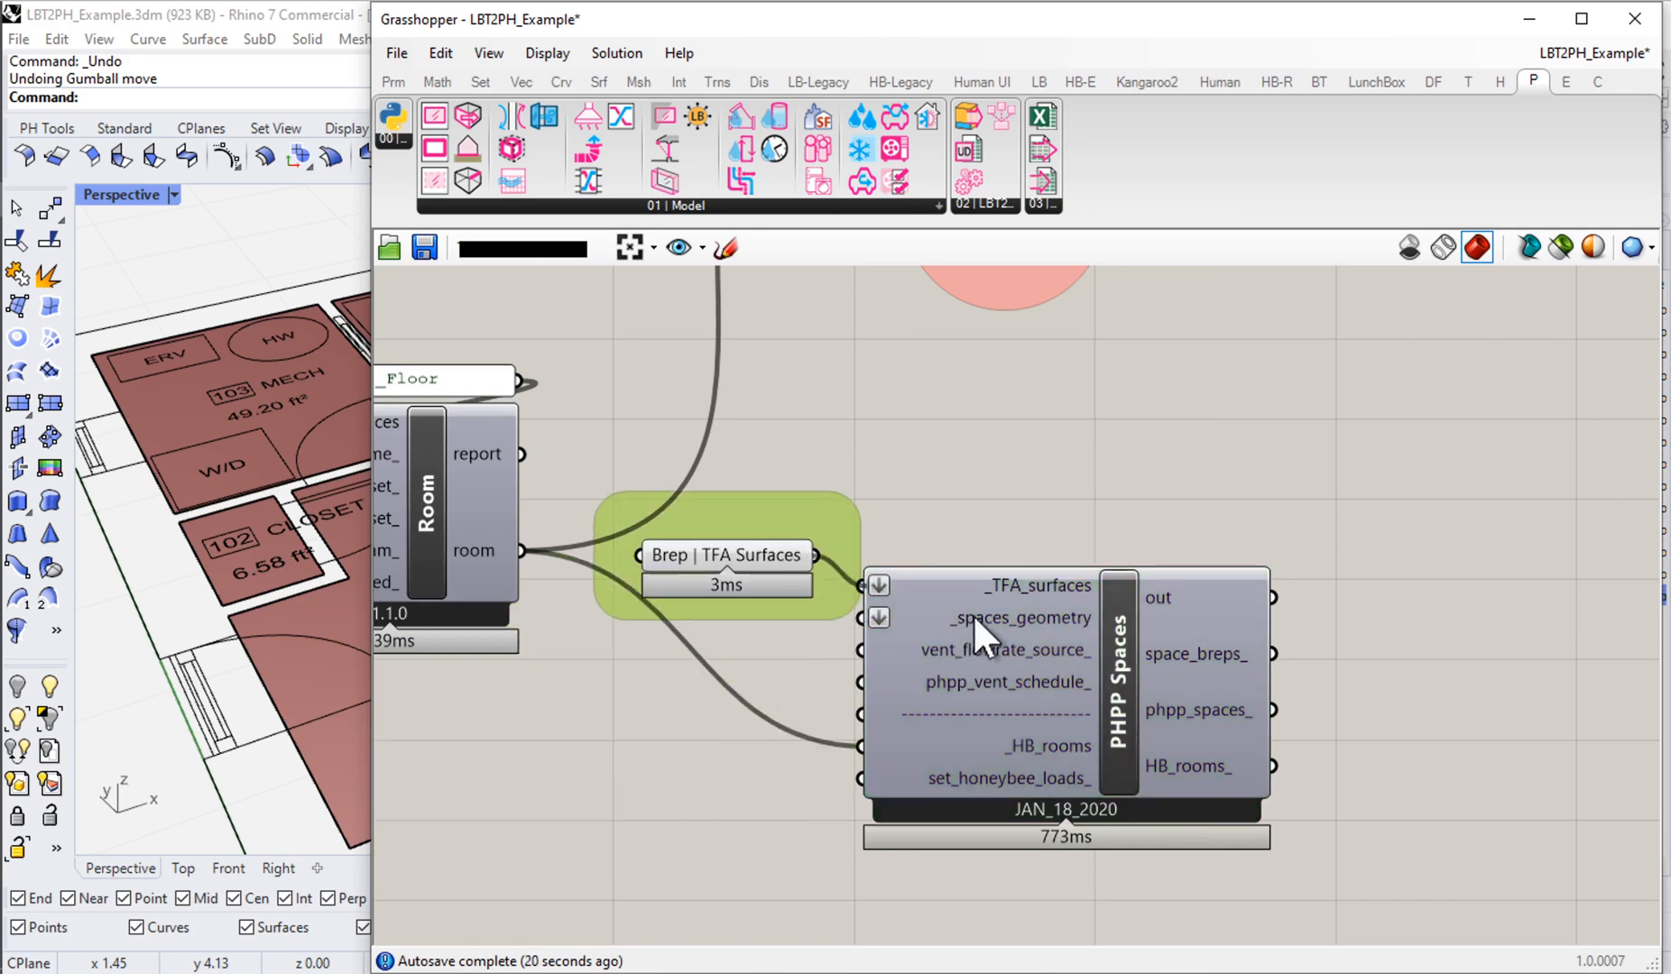
mouse_move(1026, 579)
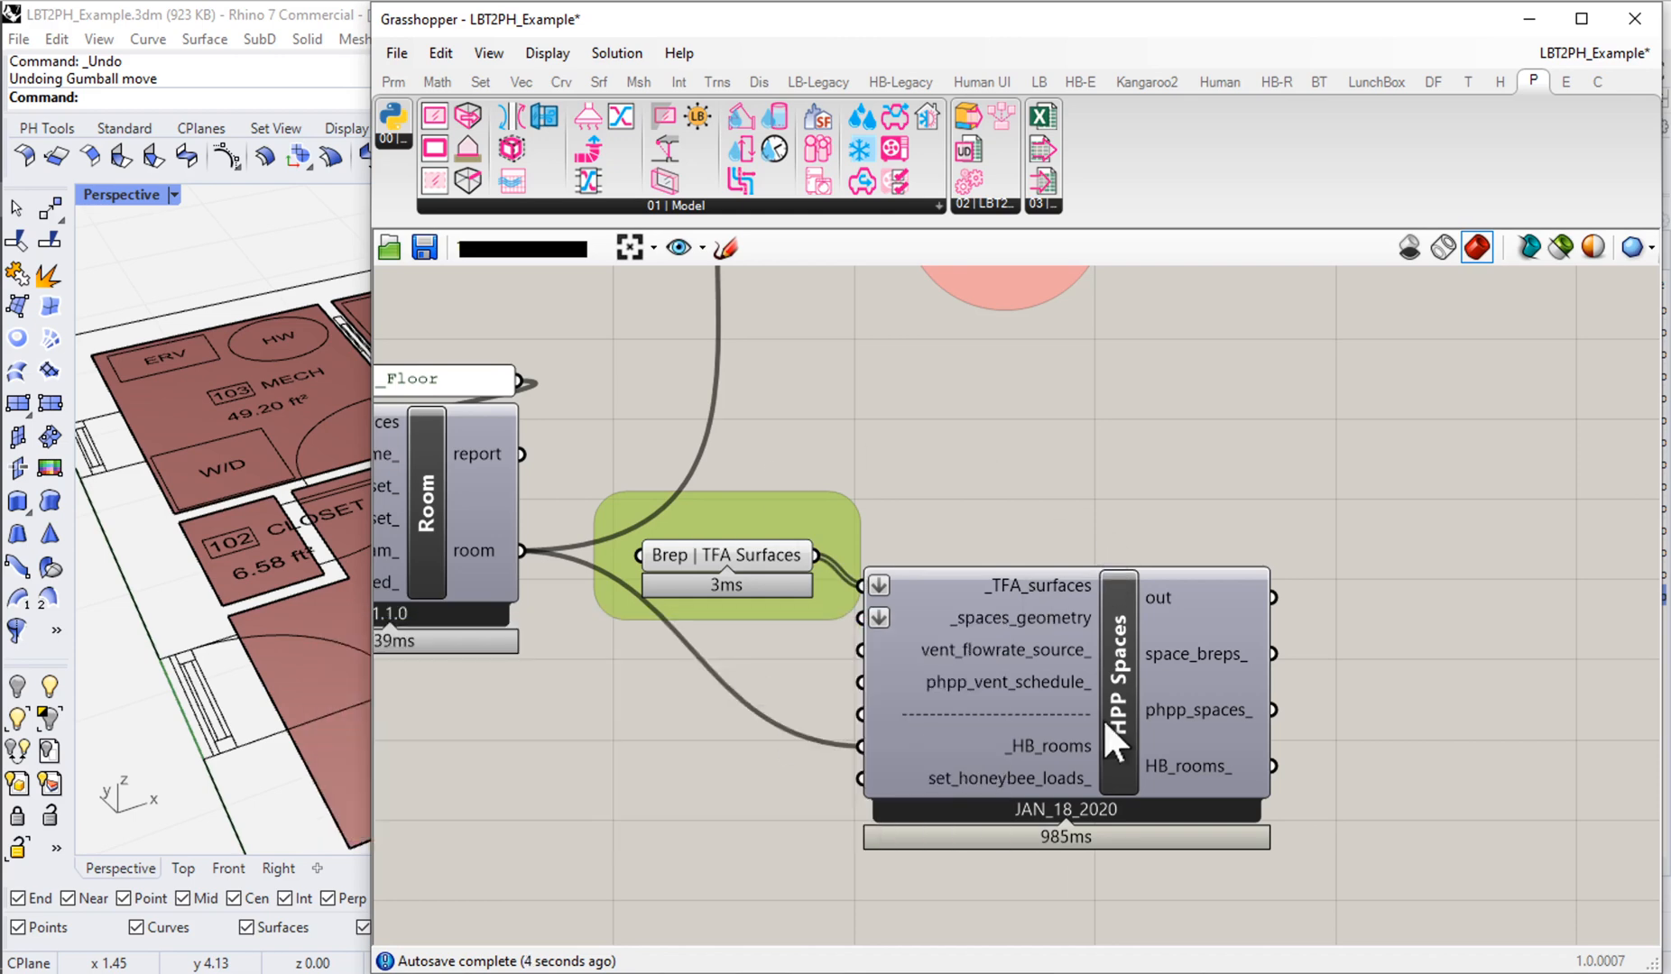
left_click_drag(880, 455, 685, 731)
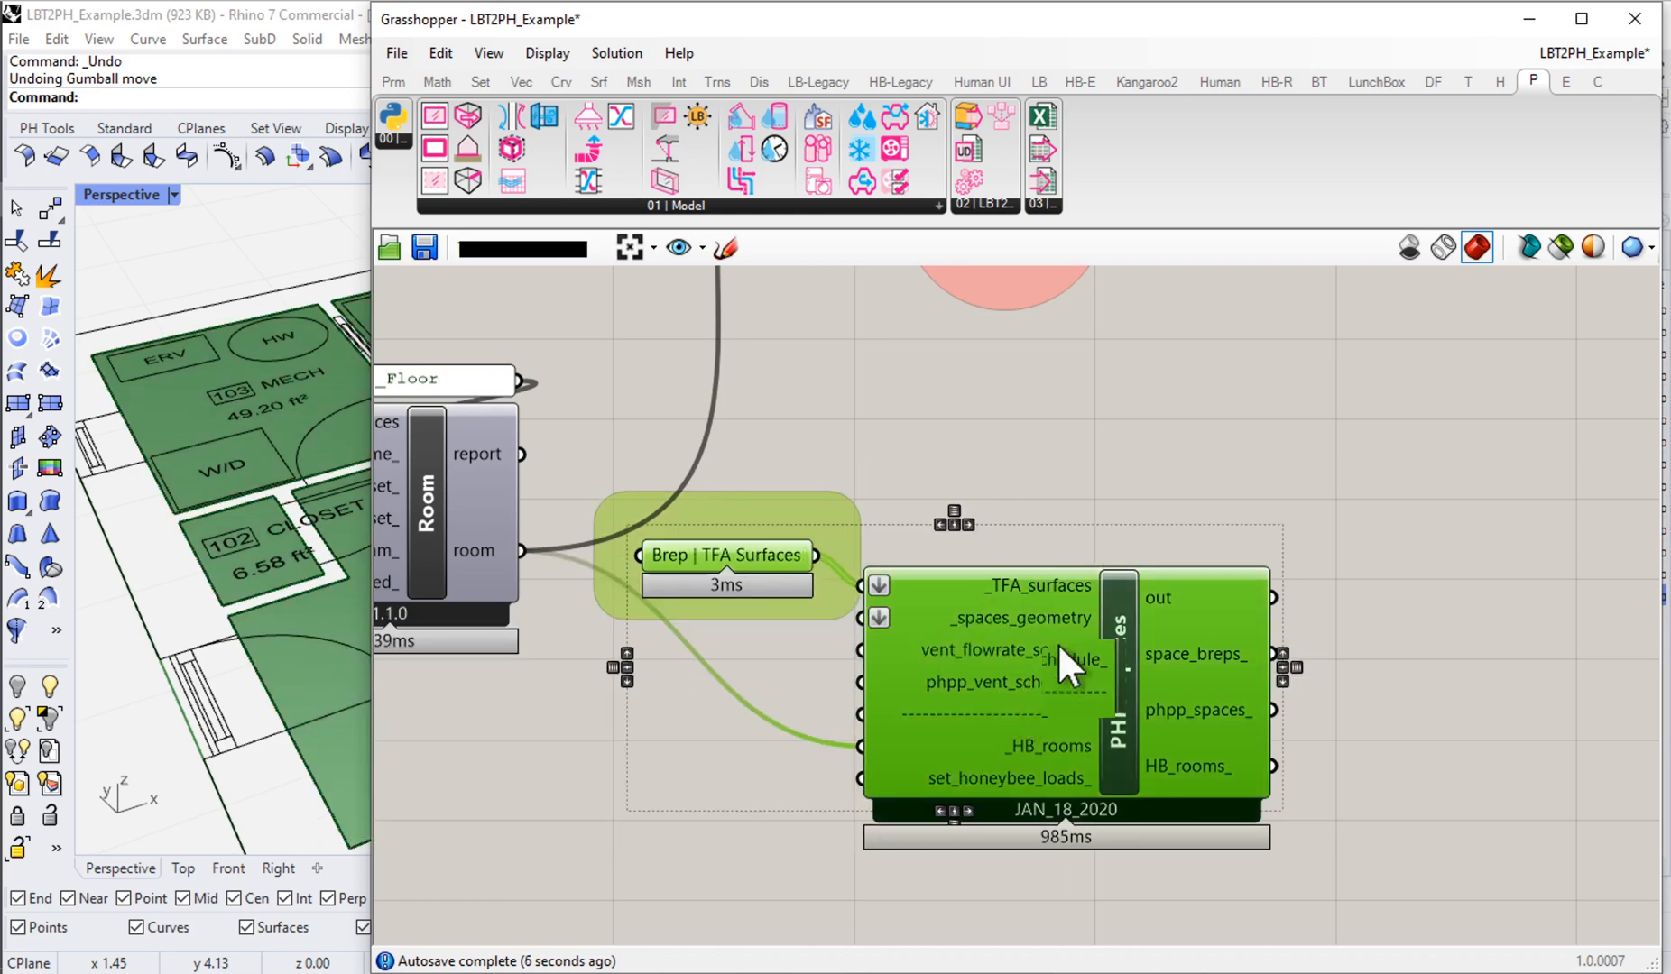
left_click_drag(1002, 681, 1108, 585)
left_click(860, 330)
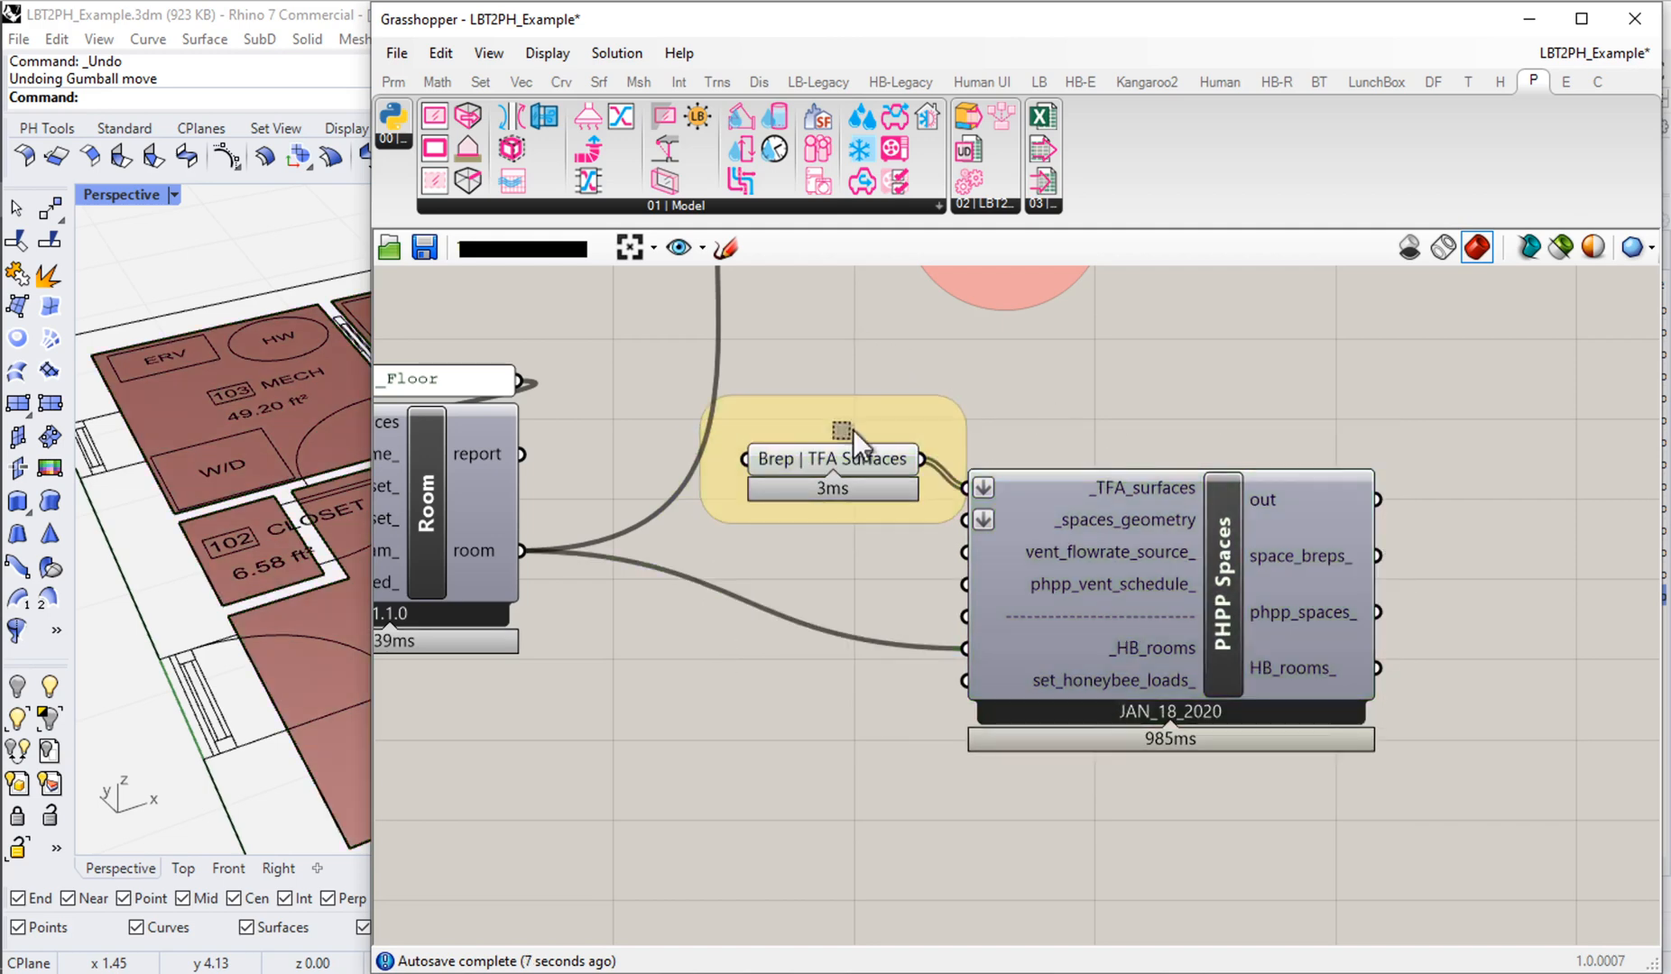
Step: Turn off the viewport preview of the TFA Surfaces Brep parameter
left_click(853, 429)
right_click(823, 350)
left_click(879, 373)
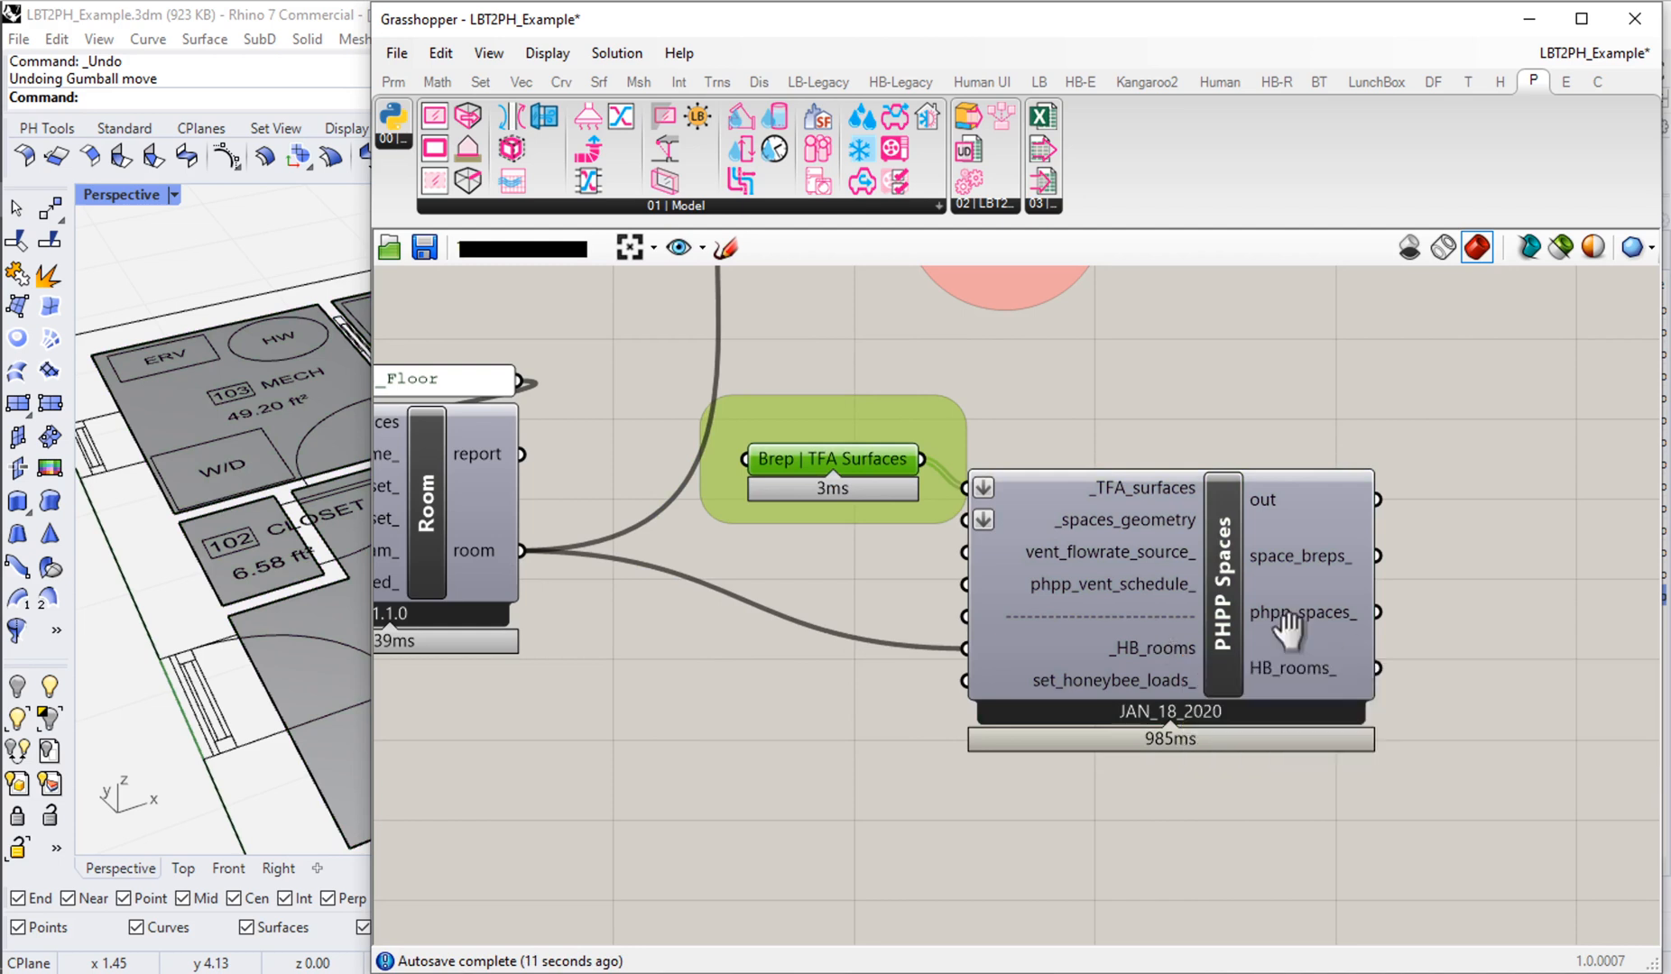
Step: Add a panel beside PHPP Spaces and connect the HB_rooms_ output to it
right_click_drag(1187, 634, 1056, 638)
double_click(1266, 668)
type("panel")
key("Return")
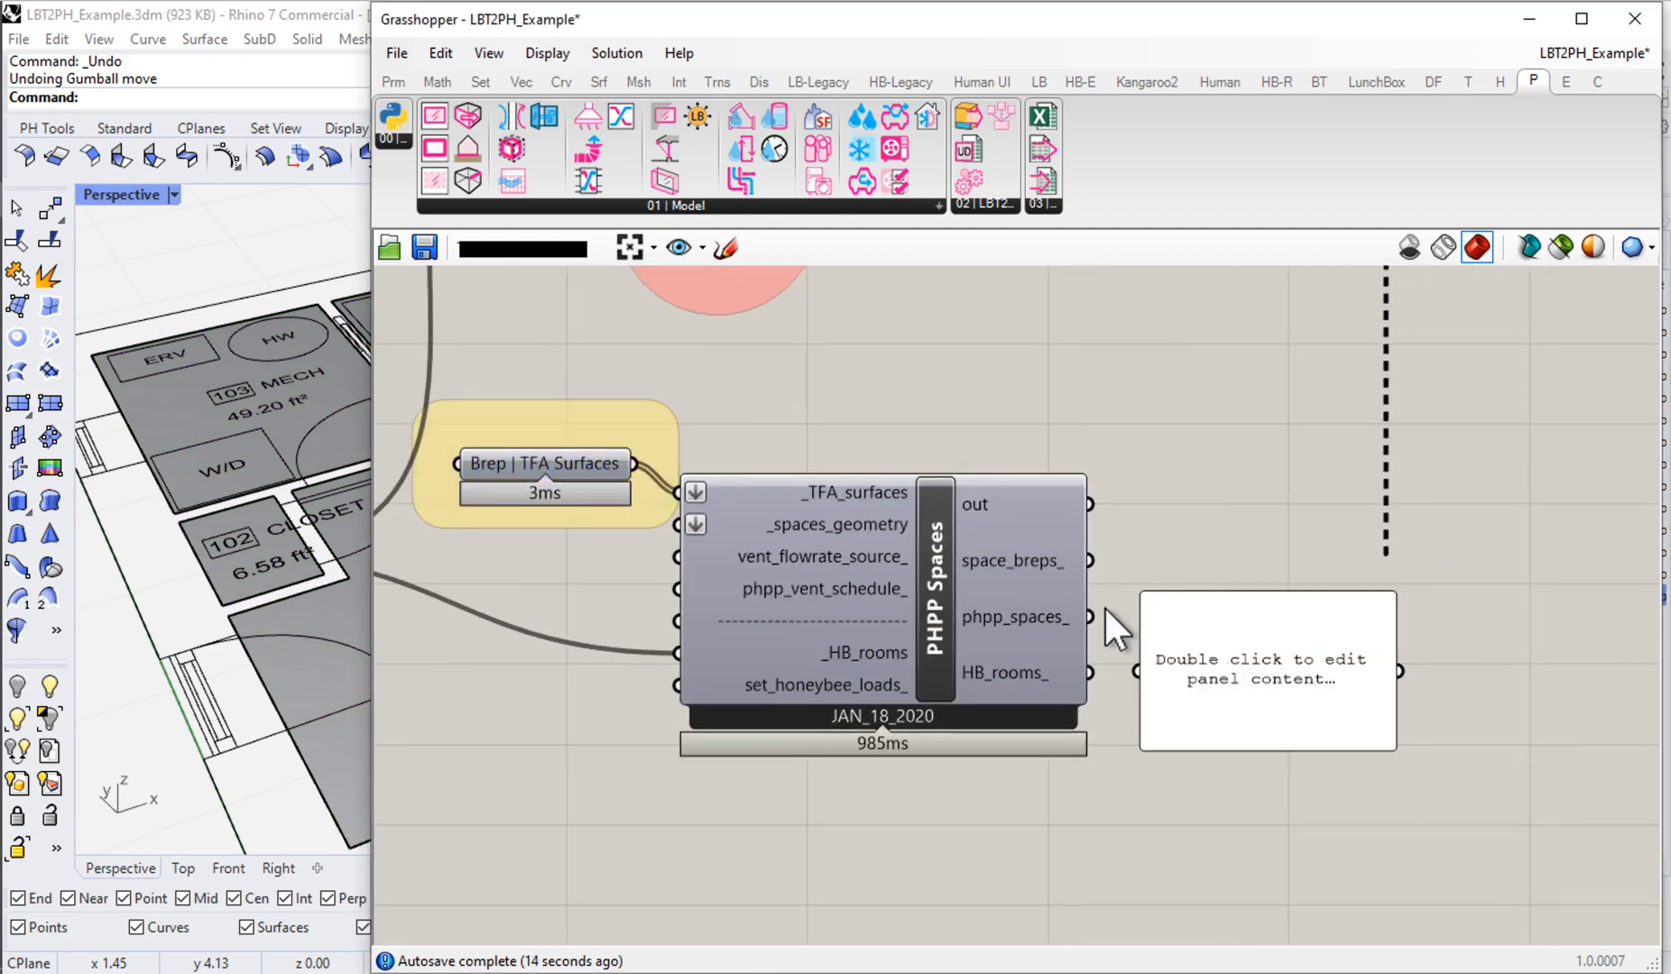
left_click_drag(1090, 673, 1137, 671)
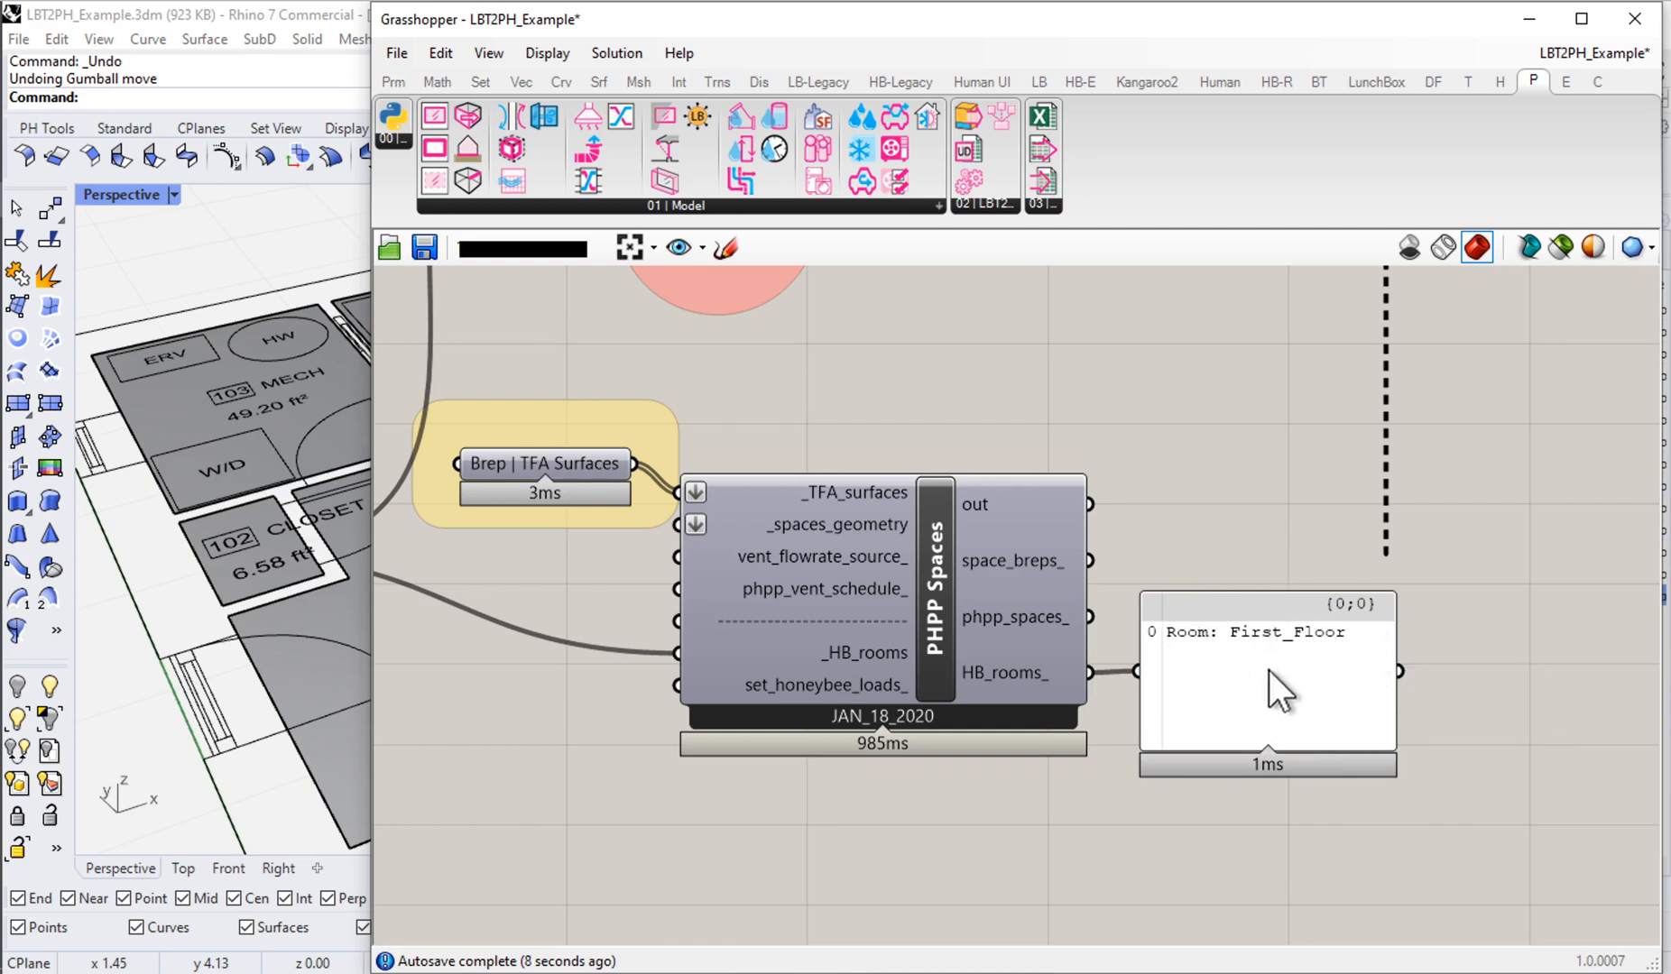
Step: Feed the panel from the phpp_spaces_ output instead, and make the panel wider and shorter
left_click_drag(1090, 617, 1136, 670)
left_click_drag(1396, 729, 1629, 729)
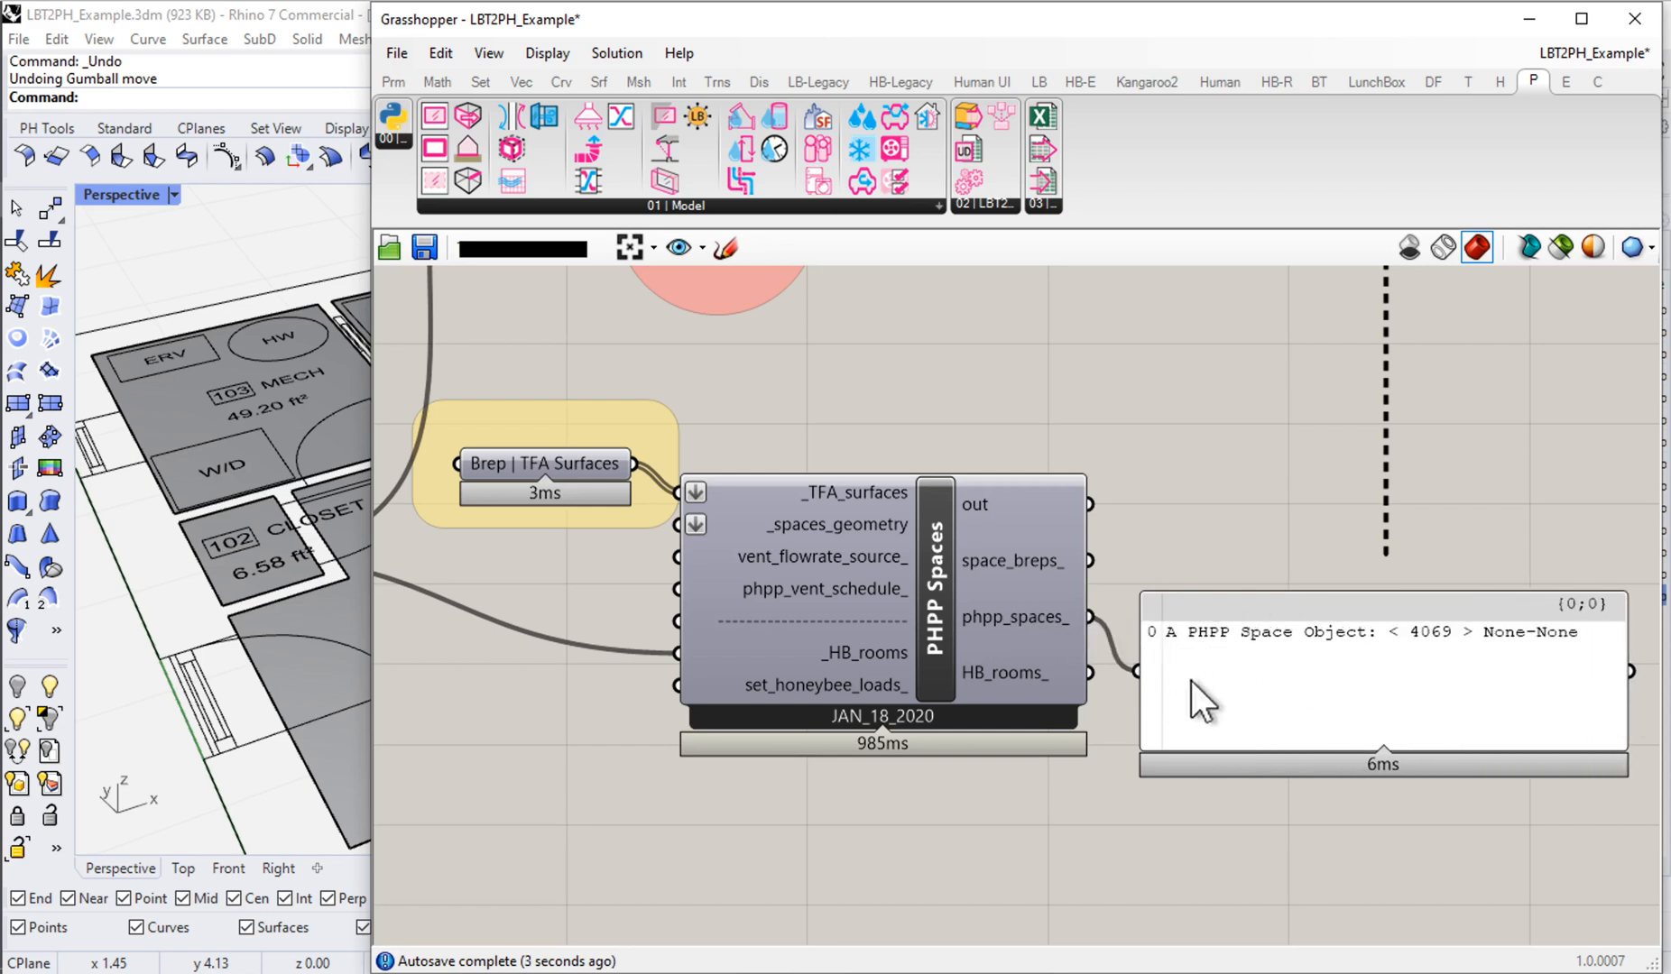
left_click_drag(1201, 748, 1218, 671)
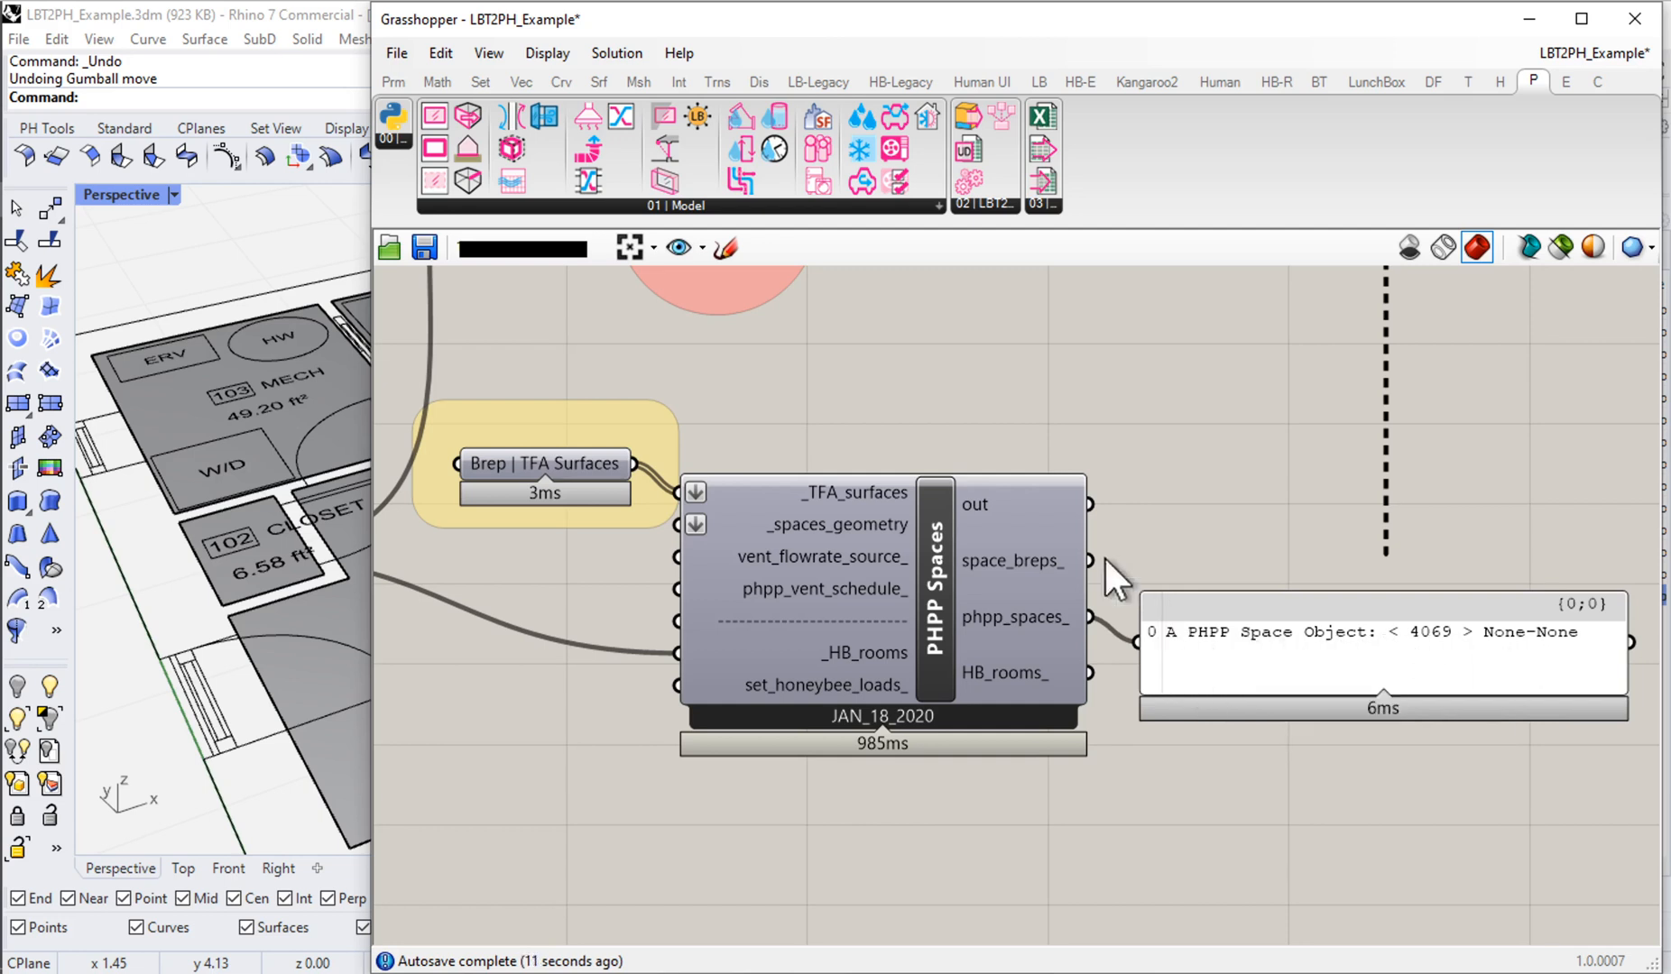
Step: Feed the panel from the space_breps_ output instead, make it taller to fit the list, and move it aside
left_click_drag(1087, 559, 1162, 660)
left_click_drag(1259, 695, 1259, 893)
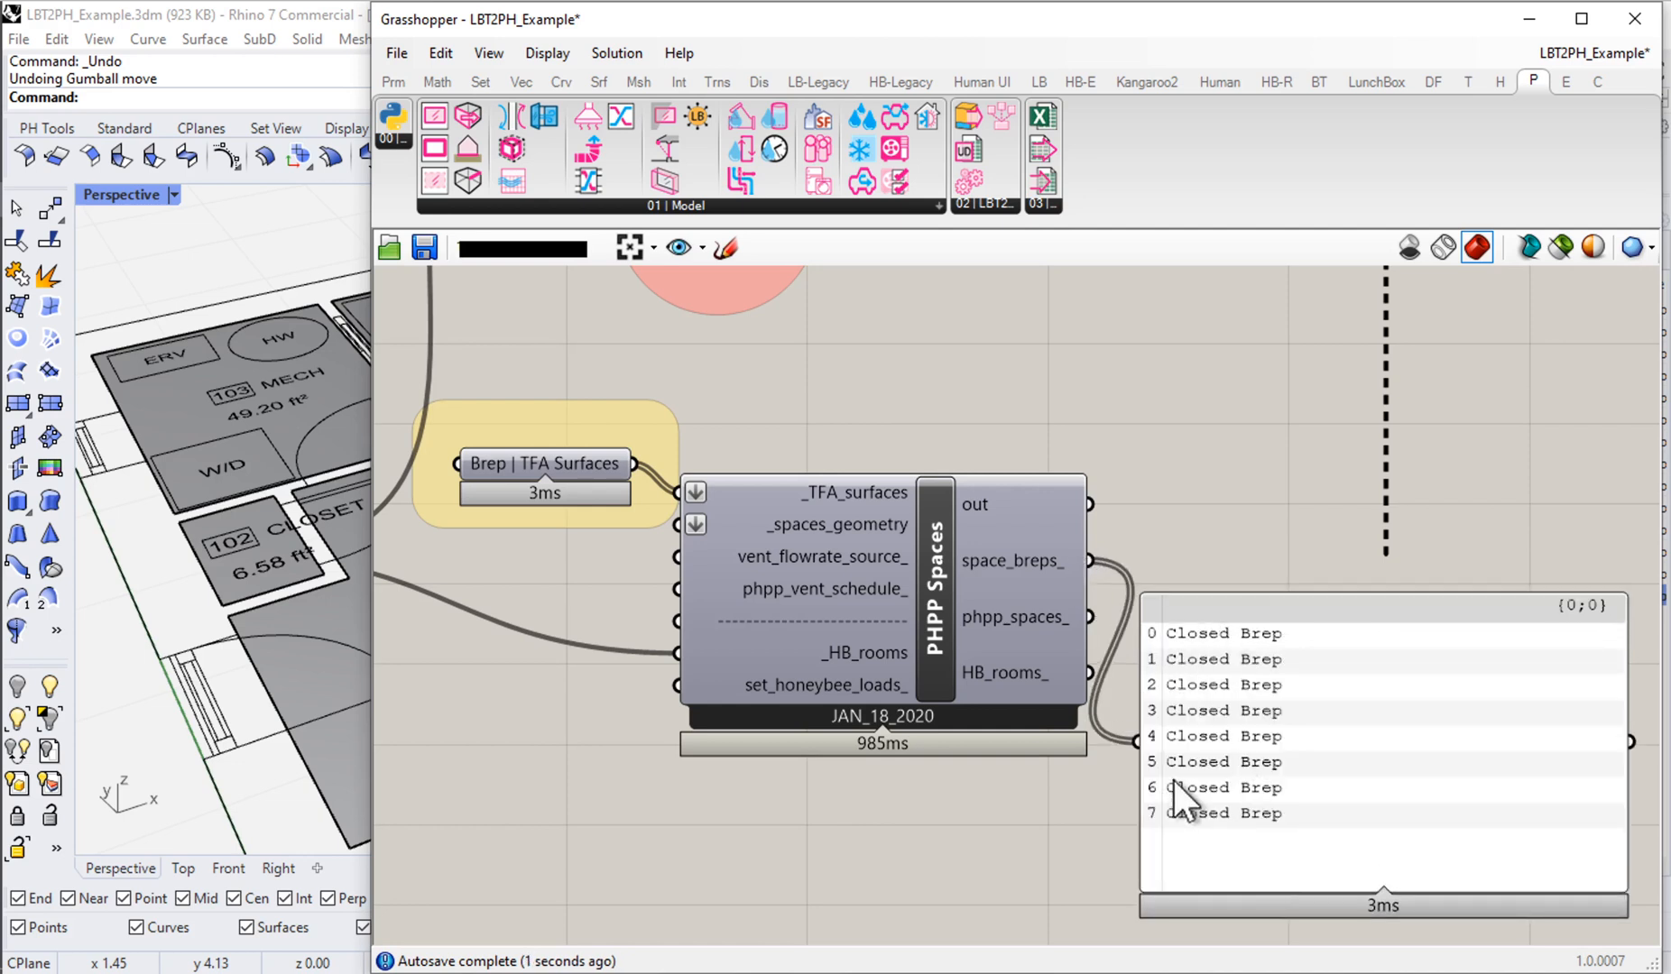
left_click_drag(1173, 780, 1298, 758)
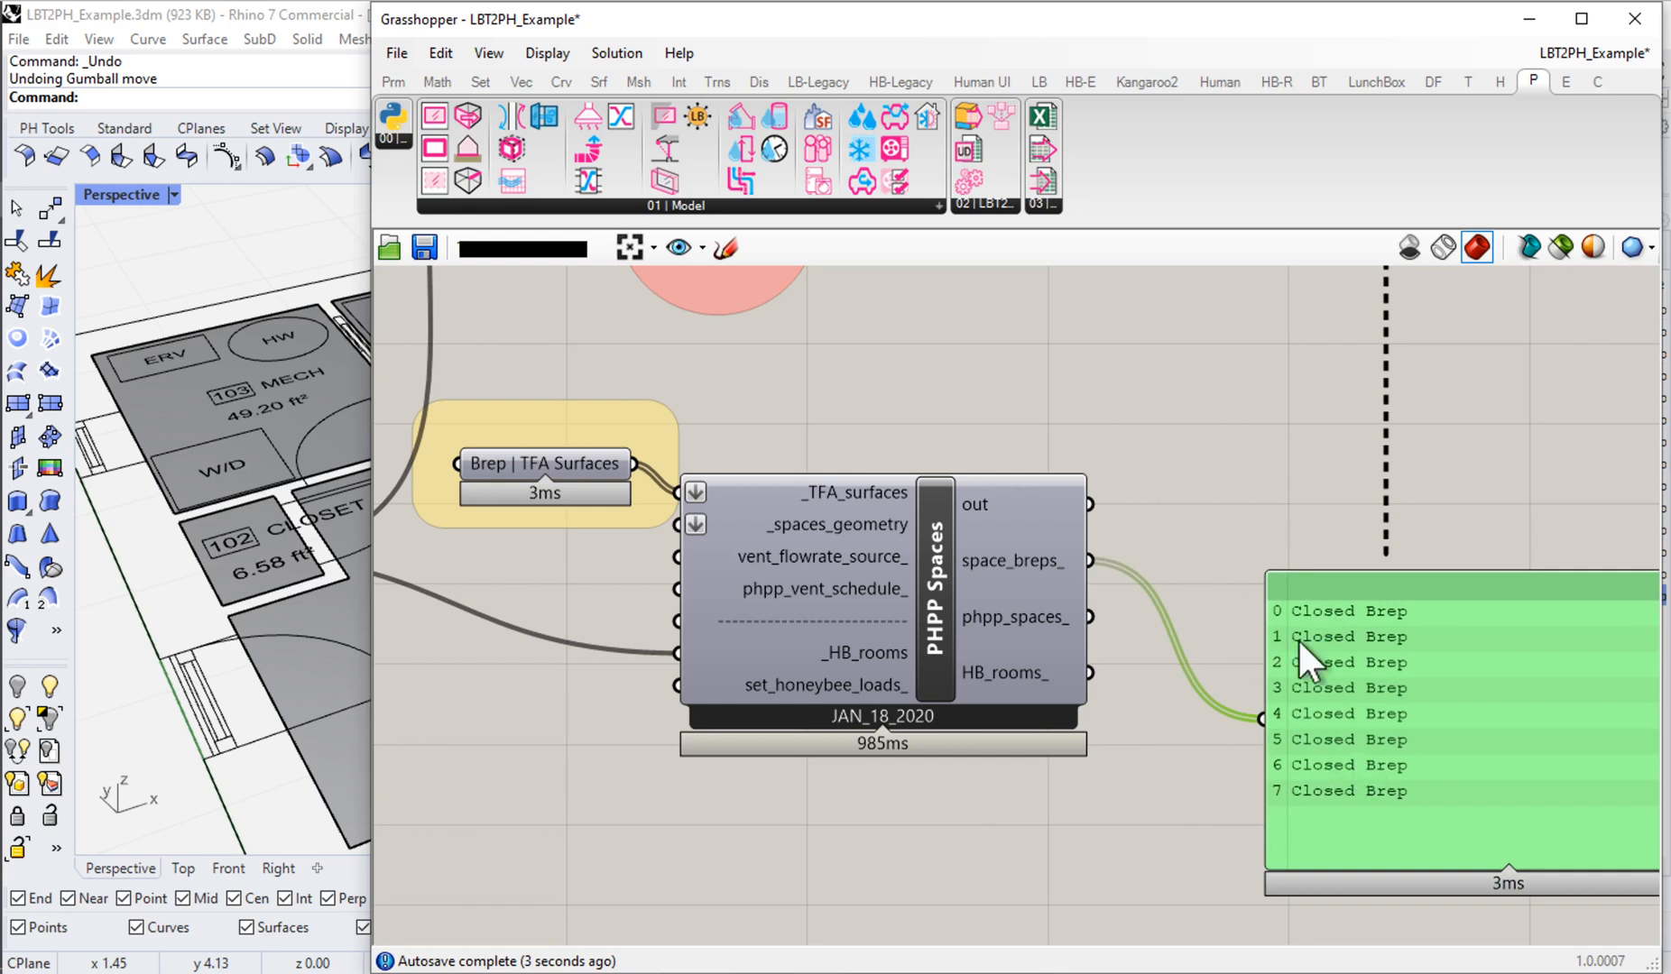
Step: Add a Brep parameter beside PHPP Spaces and connect the space_breps_ output to it
double_click(1247, 505)
type("bre")
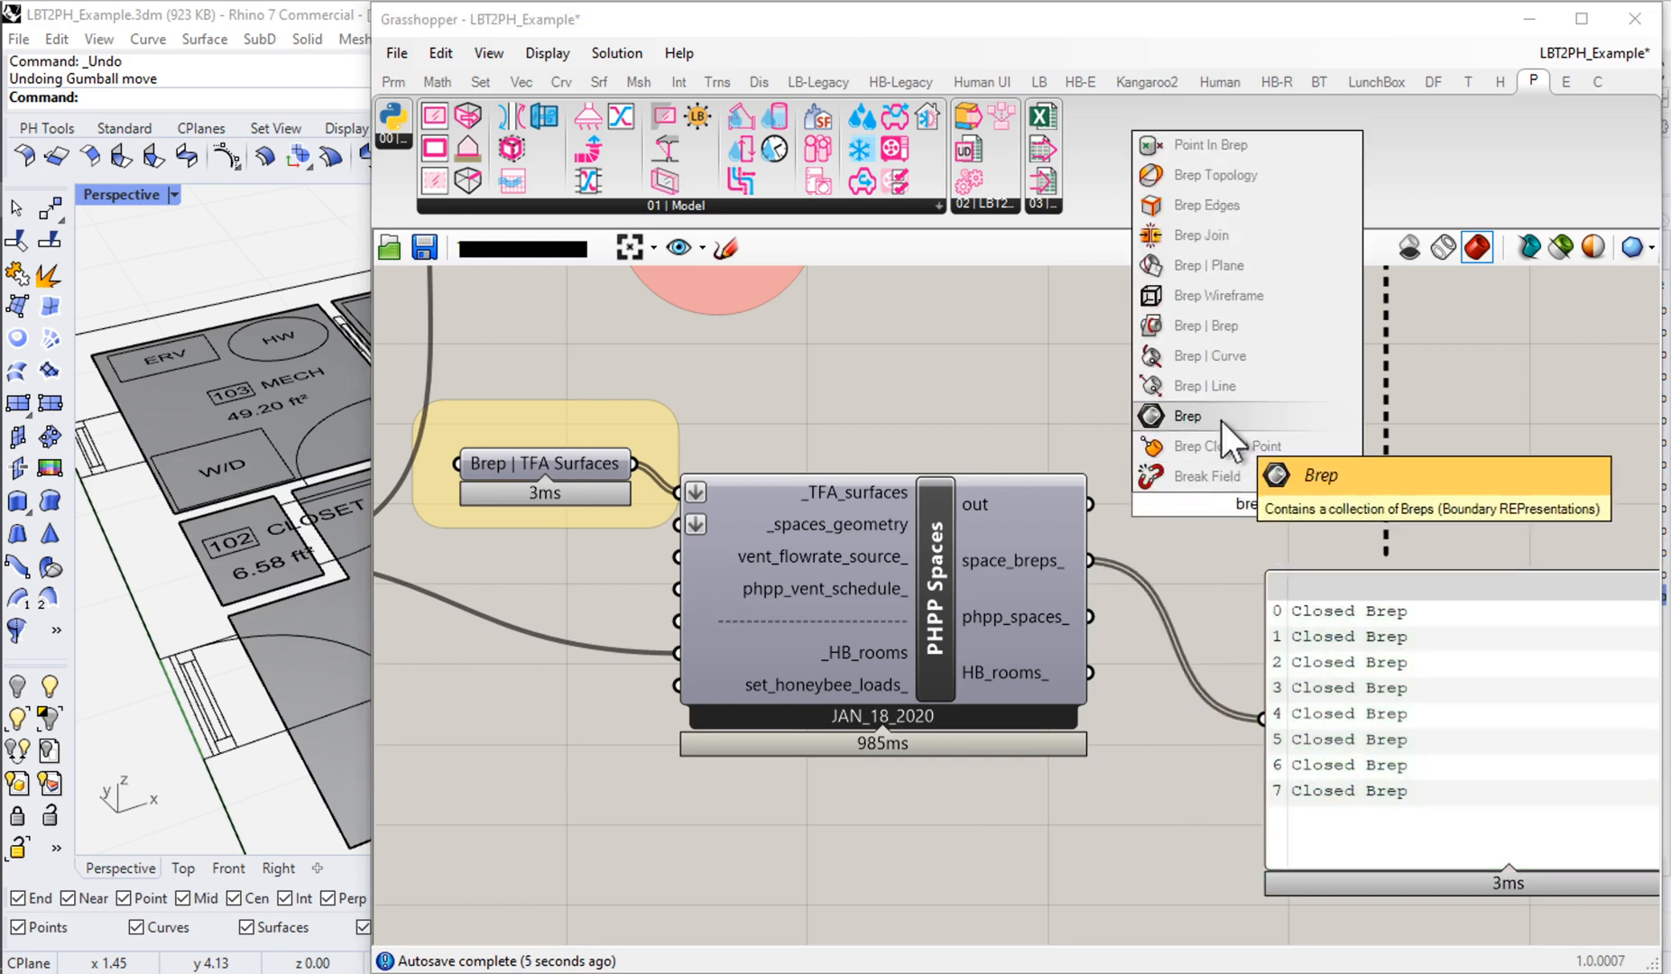
left_click(1222, 420)
left_click_drag(1089, 562, 1215, 492)
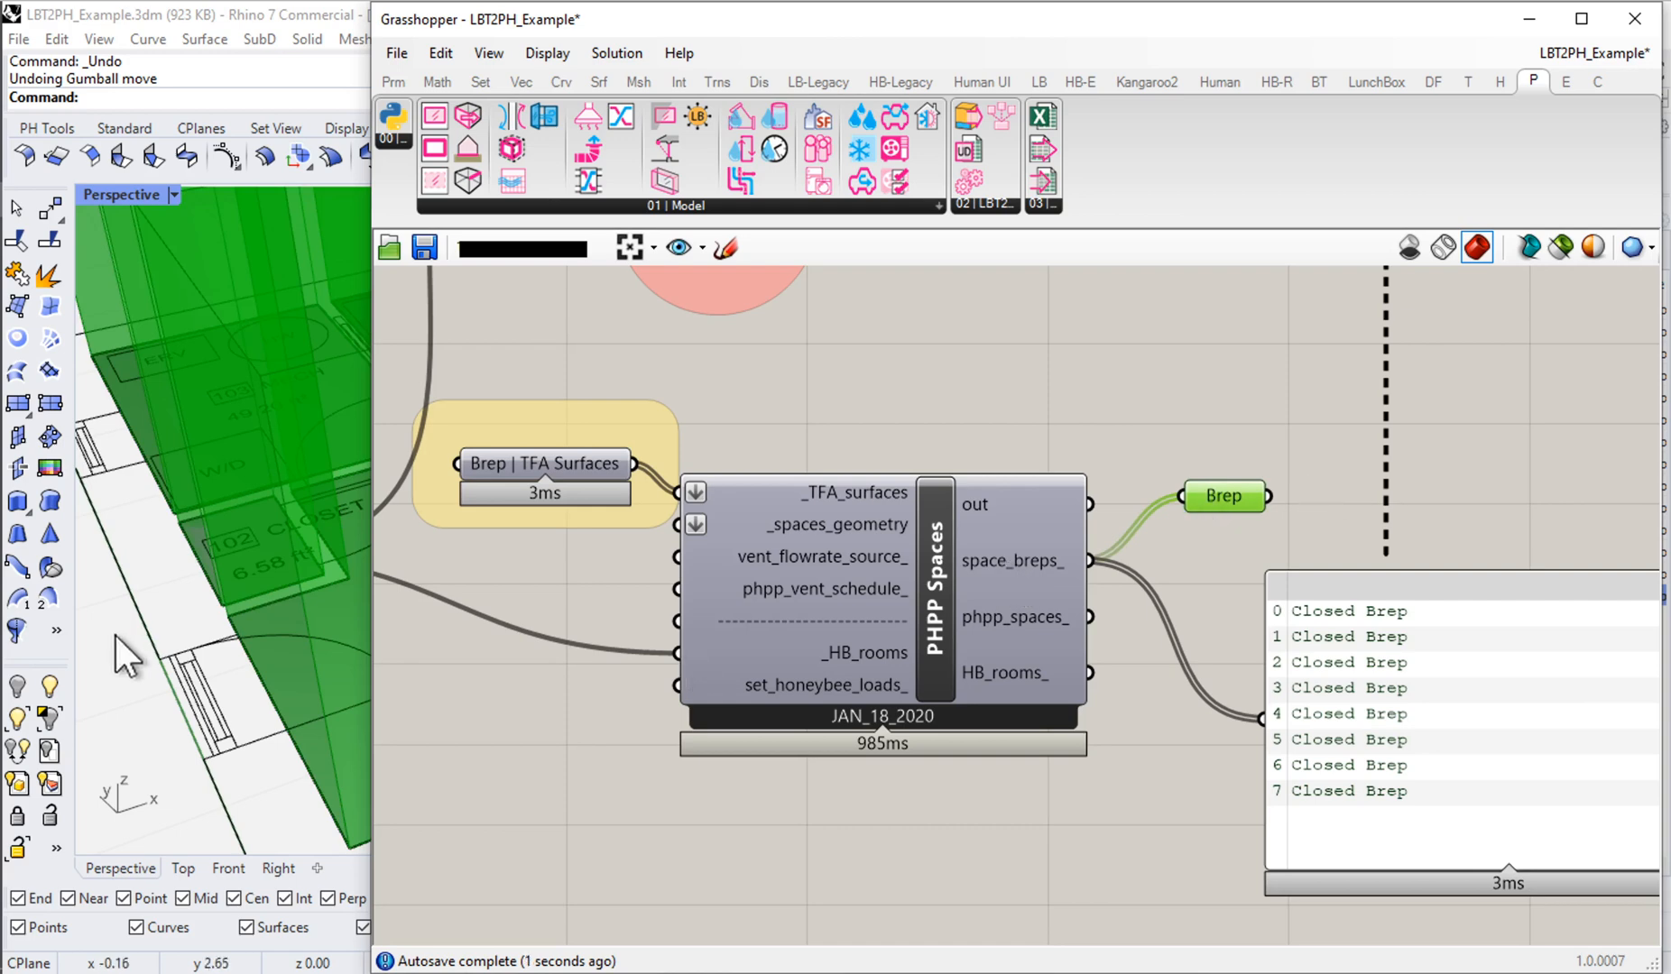
Step: Narrow the Grasshopper window and examine the generated room space volumes in Rhino's Perspective view
scroll(274, 589, "down", 5)
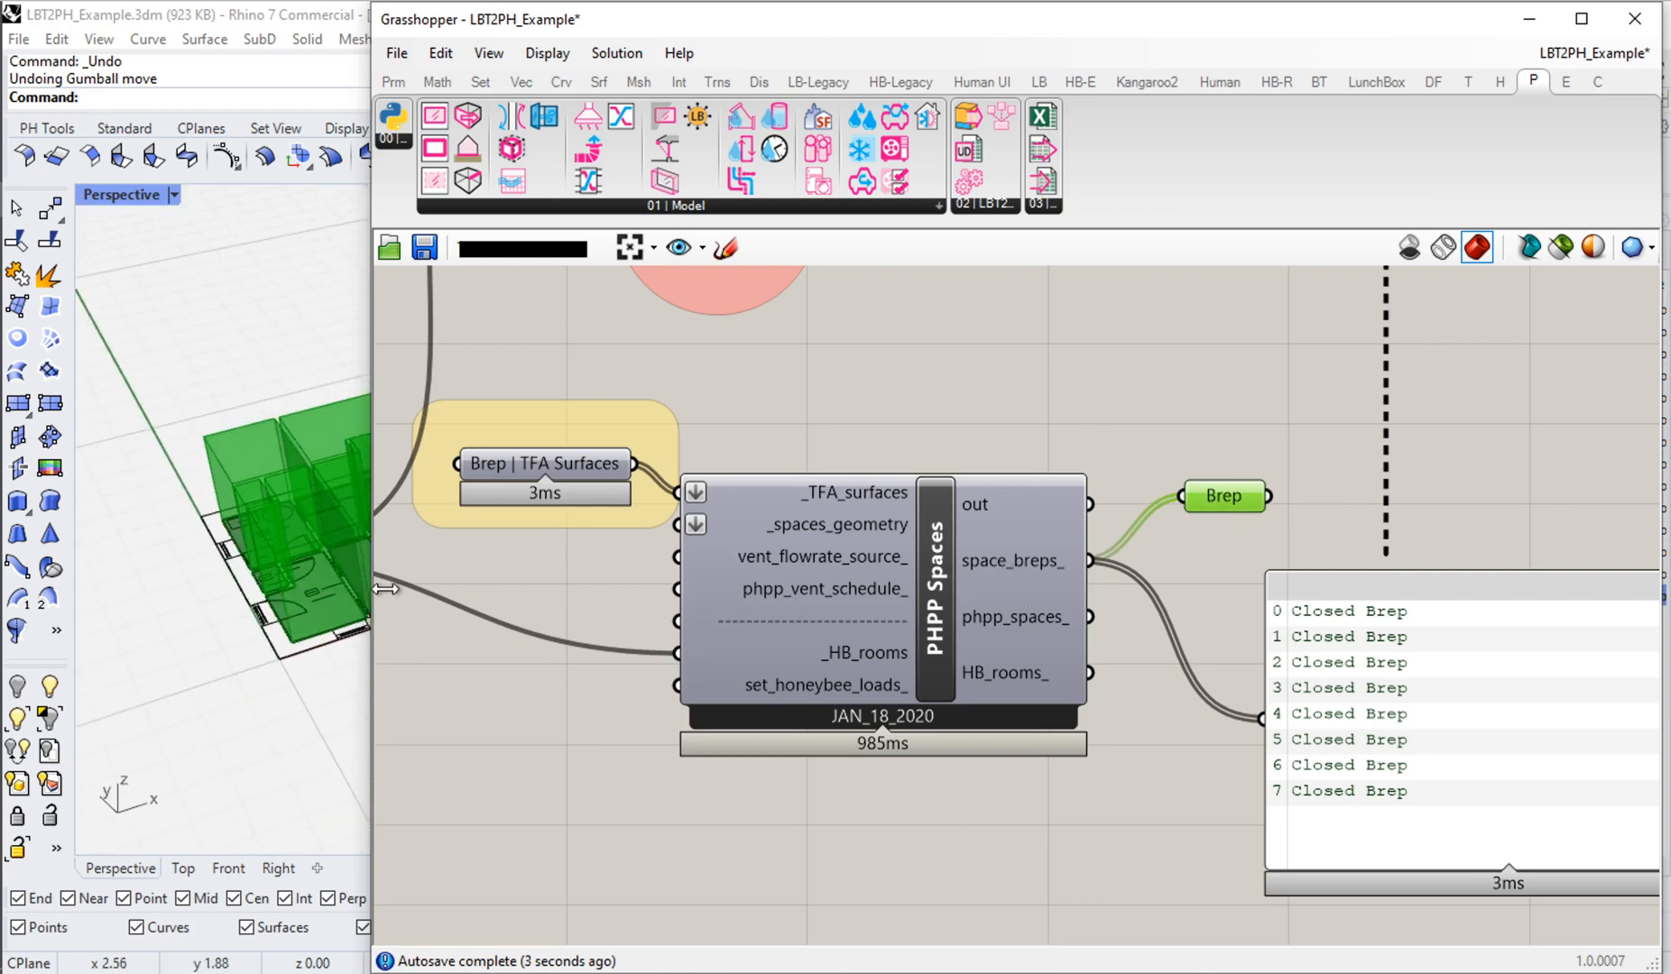
left_click_drag(373, 582, 826, 585)
mouse_move(484, 599)
right_mouse_down()
mouse_move(522, 585)
mouse_move(391, 578)
mouse_move(470, 580)
mouse_move(388, 622)
mouse_move(246, 615)
mouse_move(224, 532)
mouse_move(607, 577)
mouse_move(487, 613)
mouse_move(463, 599)
right_mouse_up()
scroll(417, 561, "up", 4)
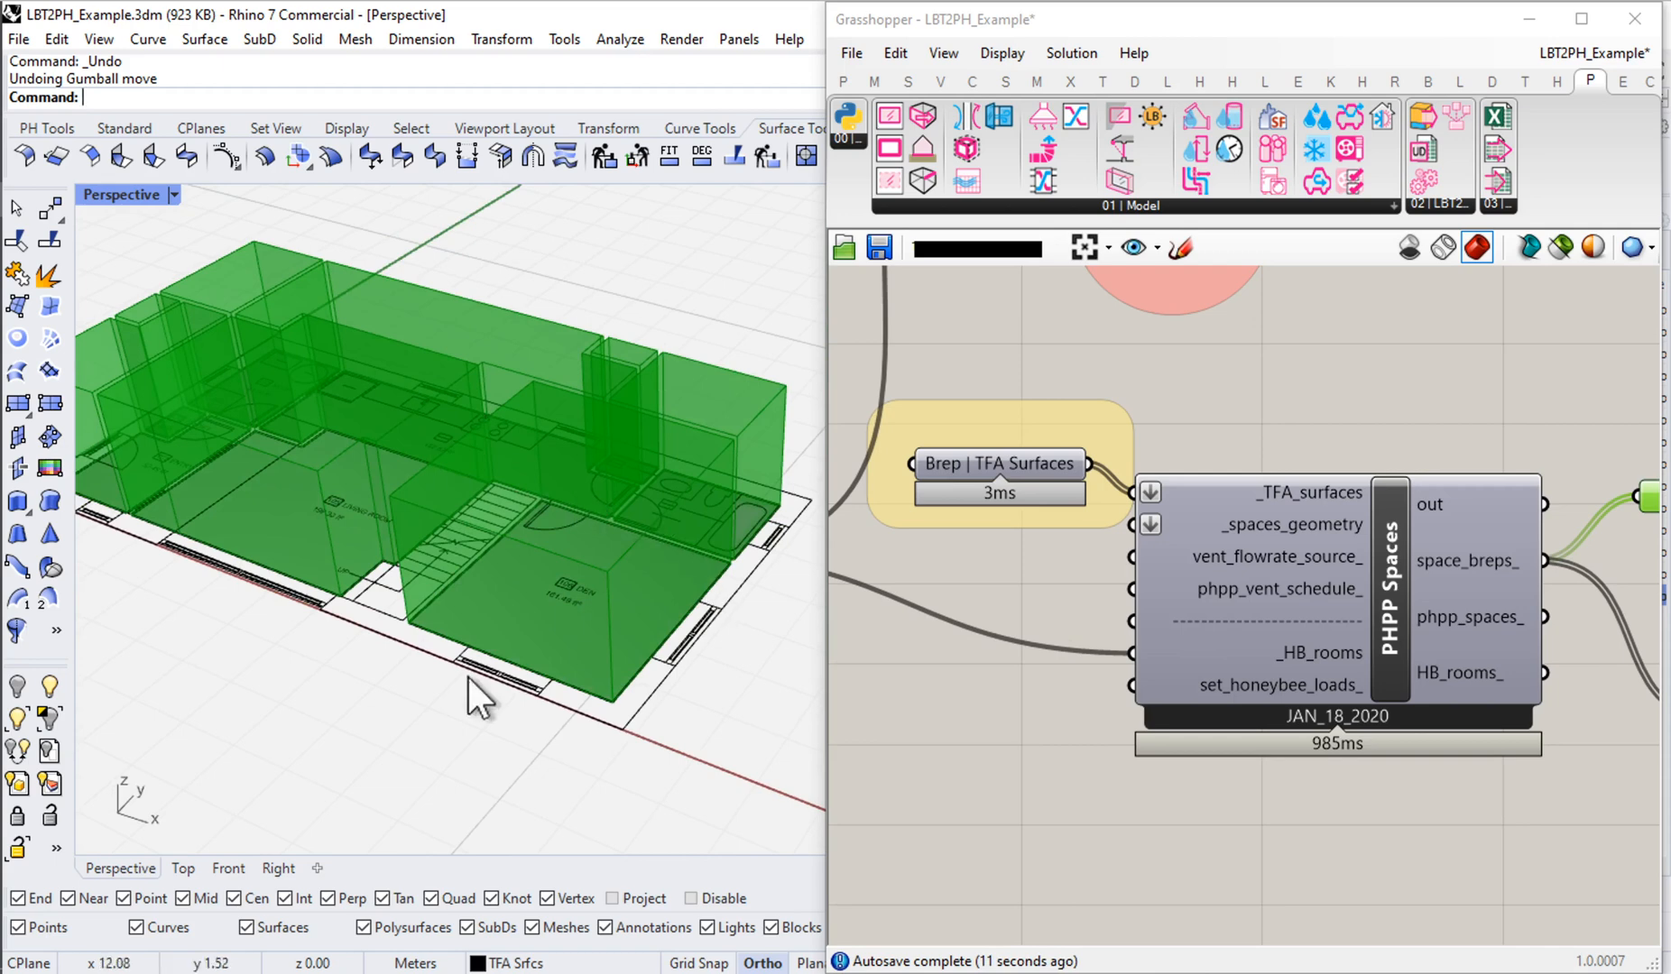
Step: Delete the Brep parameter and the panel that are connected to the space_breps_ output of PHPP Spaces
right_click_drag(280, 541, 504, 515)
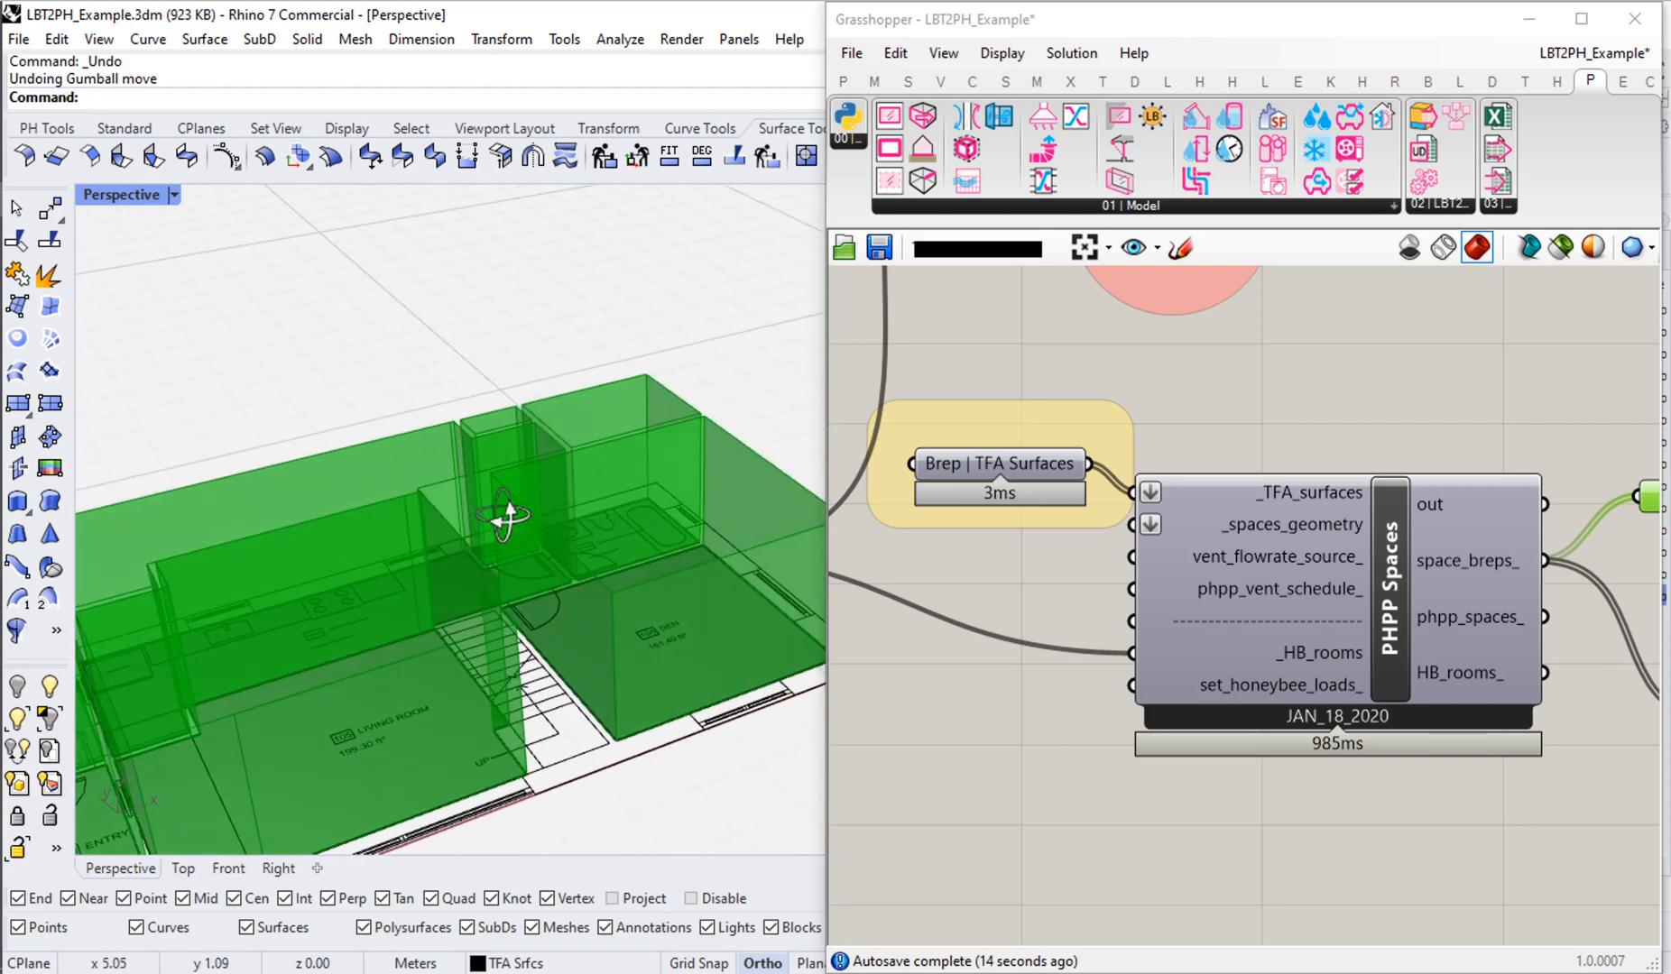
right_click_drag(410, 643, 445, 568)
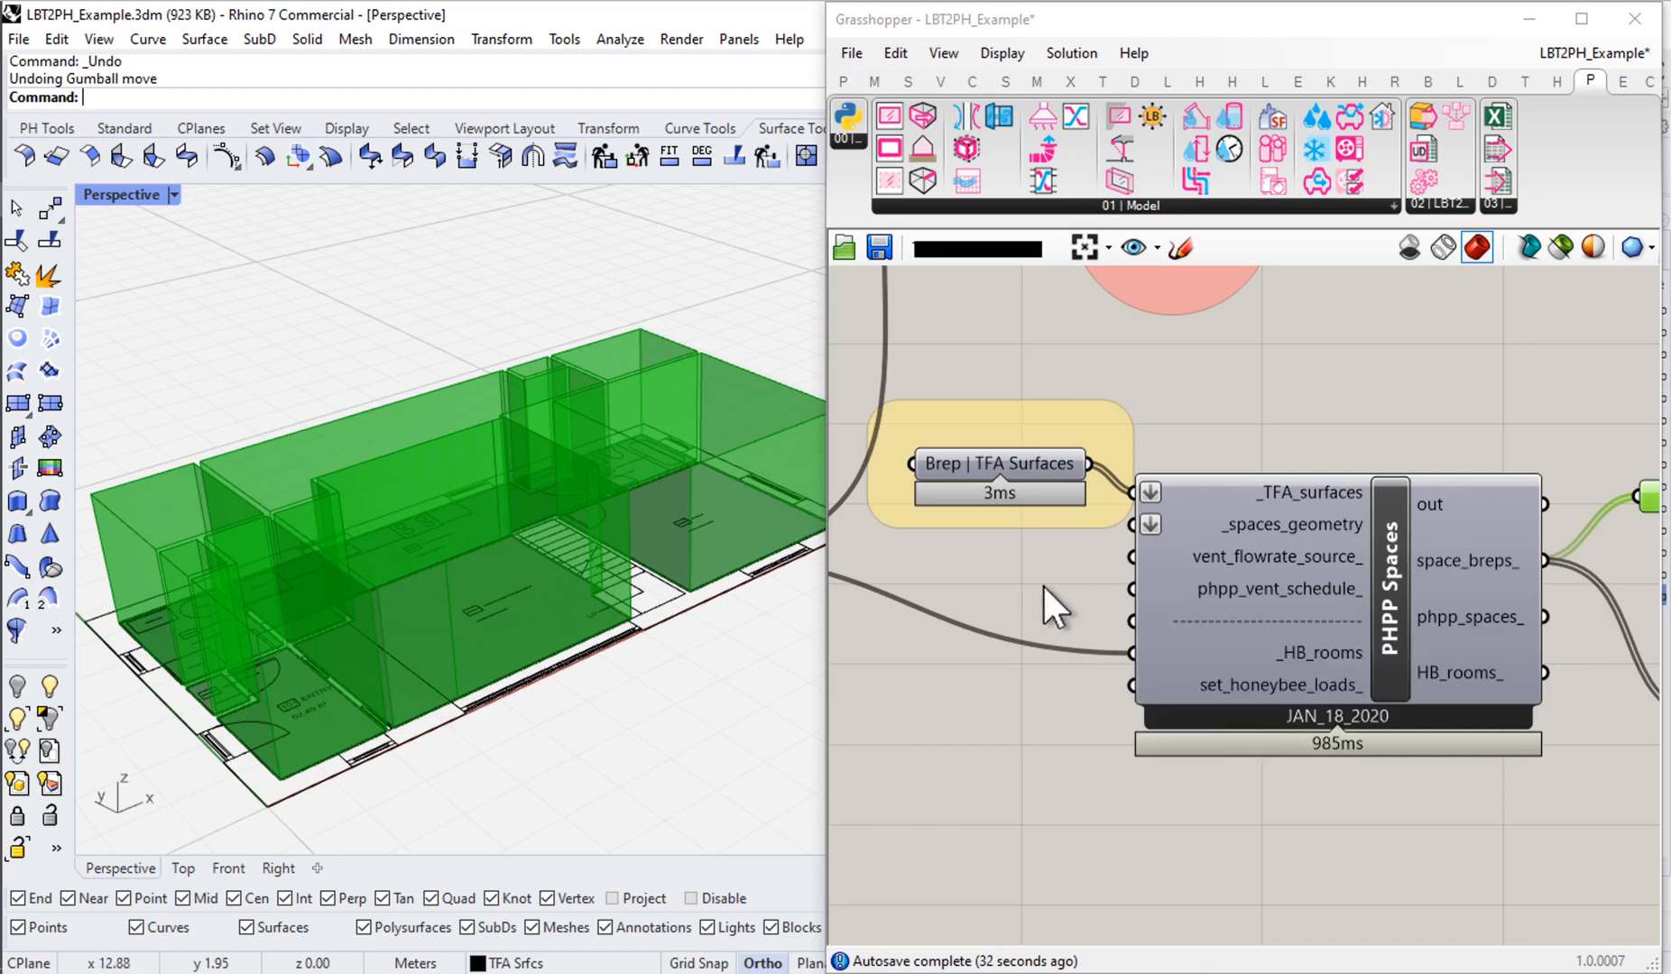
right_click_drag(886, 551, 1135, 585)
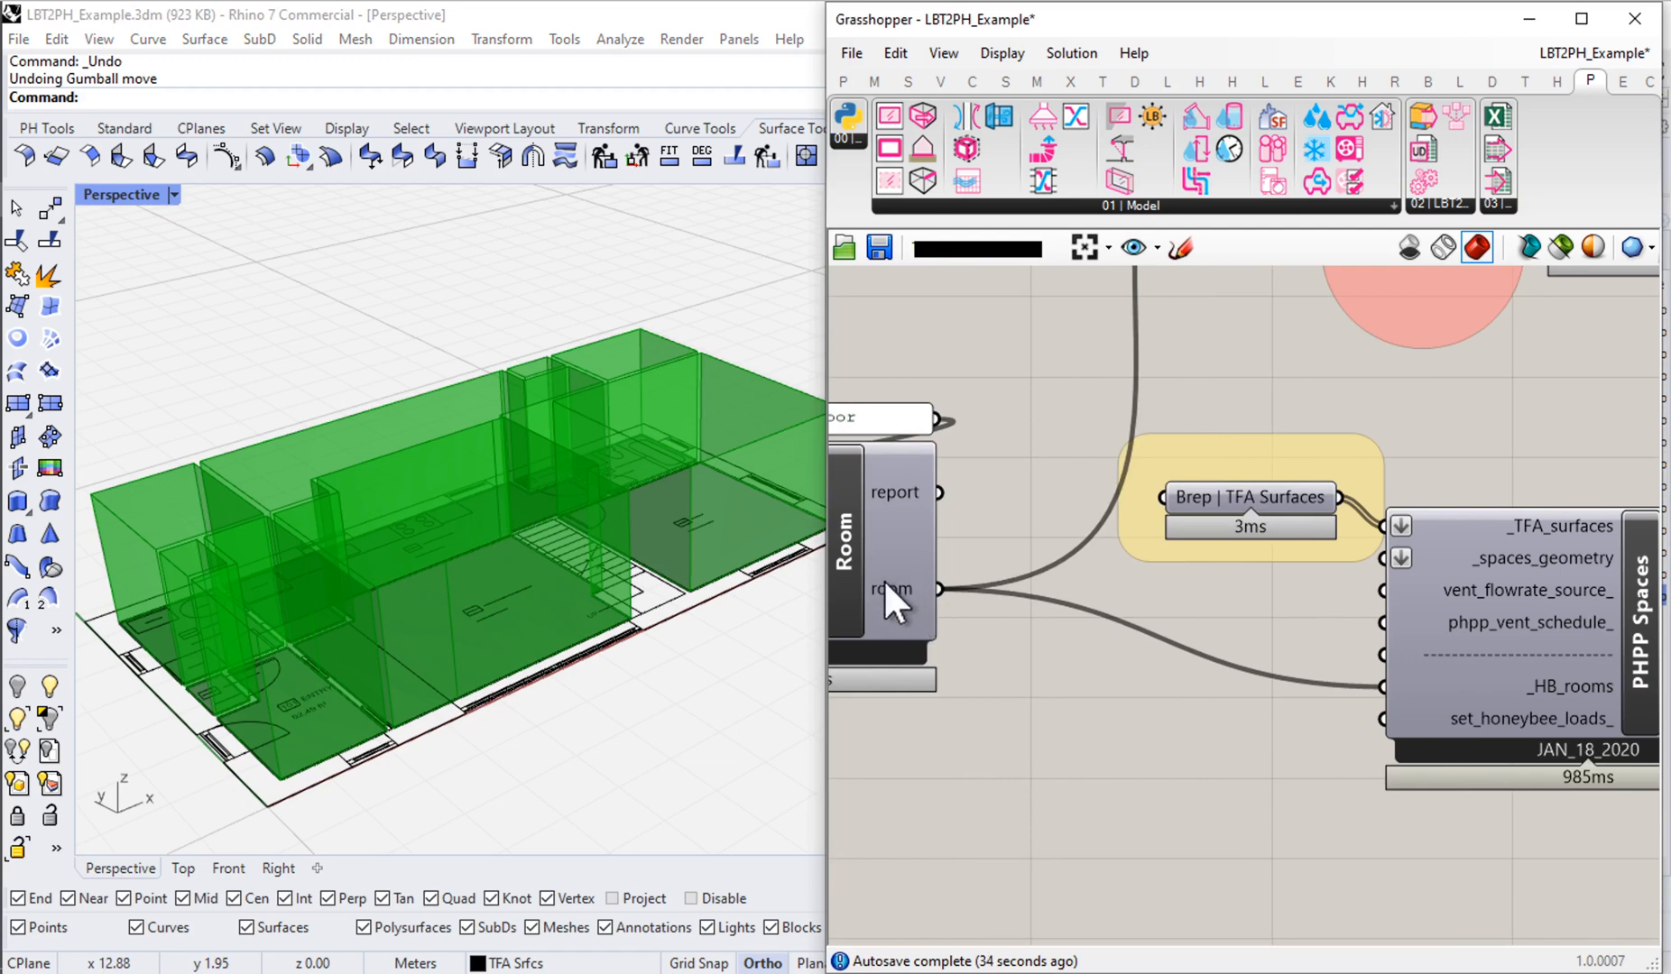
right_click_drag(1352, 802, 1102, 672)
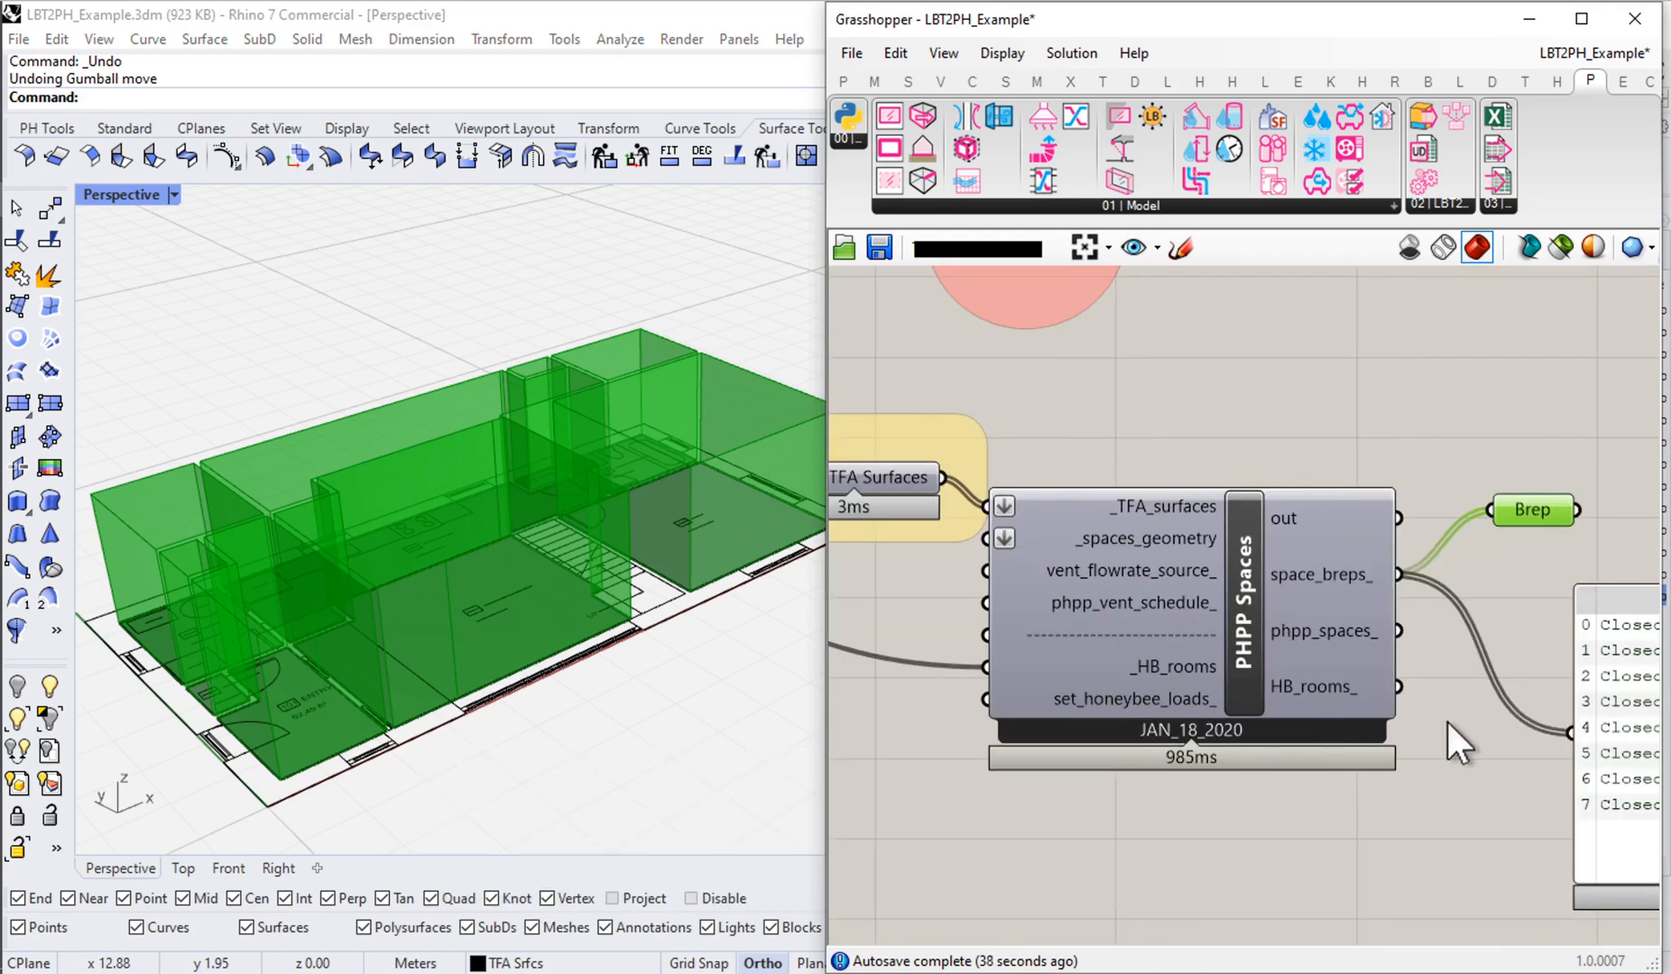
right_click_drag(1427, 696, 1200, 672)
left_click(1413, 692)
left_click_drag(1430, 440, 1295, 704)
key("Delete")
Step: Connect the HB_rooms_ output of PHPP Spaces to the D2 input of Merge, replacing the direct First_Floor Room connection
scroll(1295, 704, "down", 3)
right_click_drag(1211, 525, 1350, 678)
scroll(1373, 811, "up", 1)
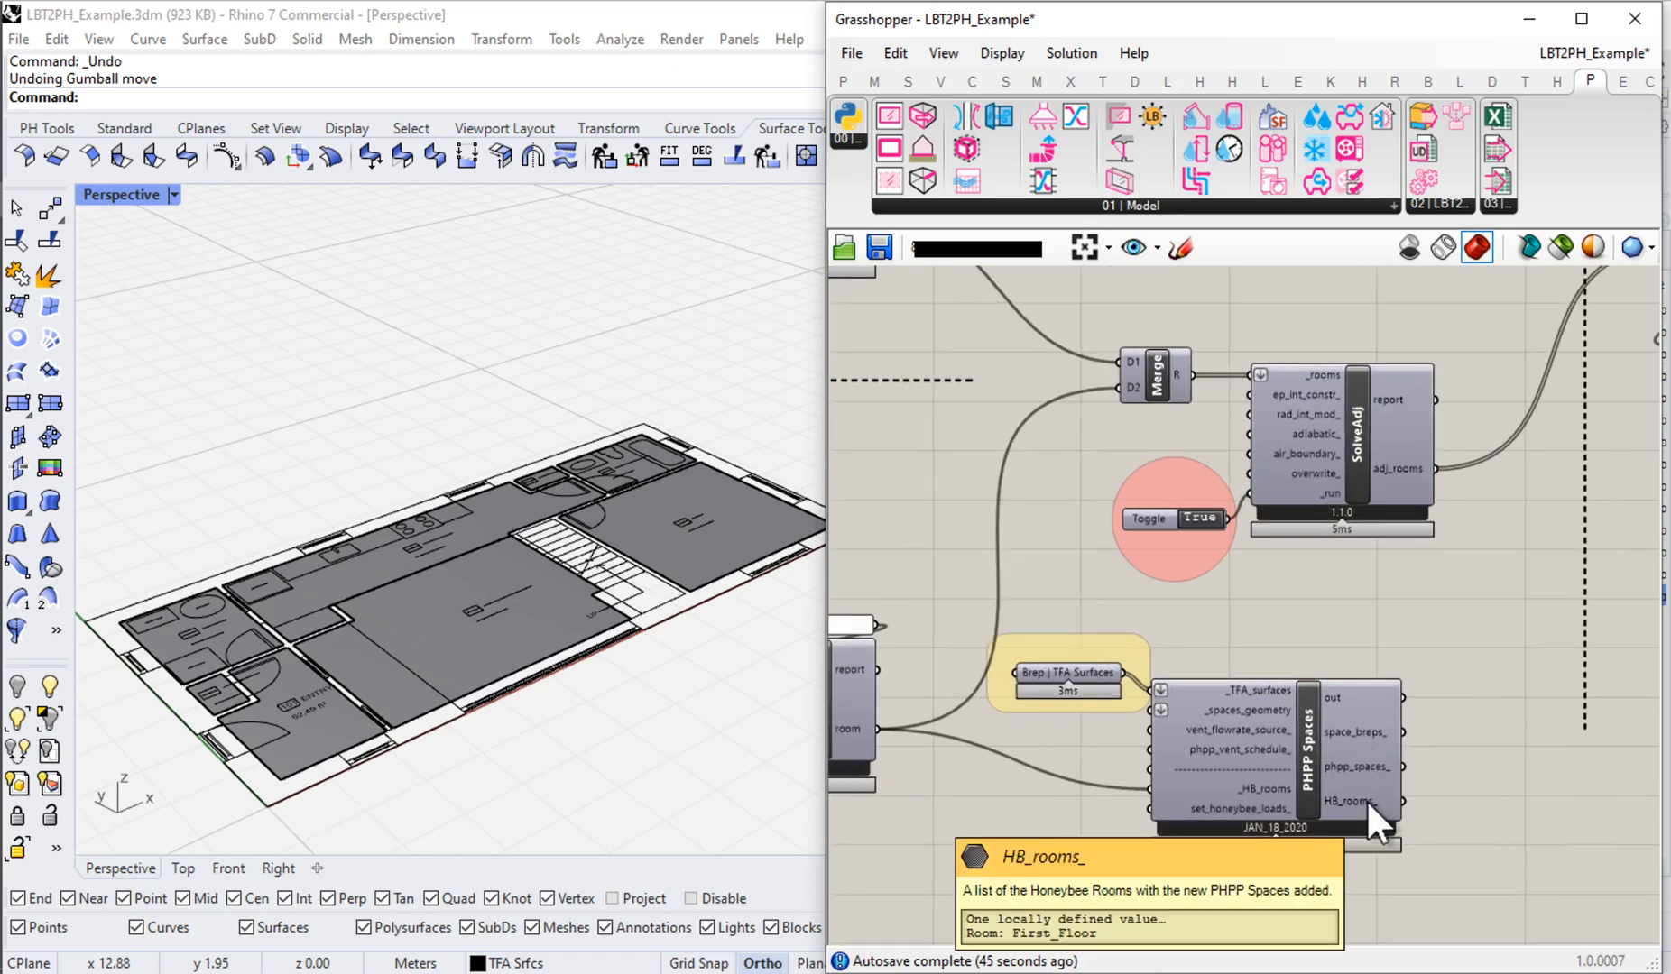
left_click_drag(1402, 801, 1117, 392)
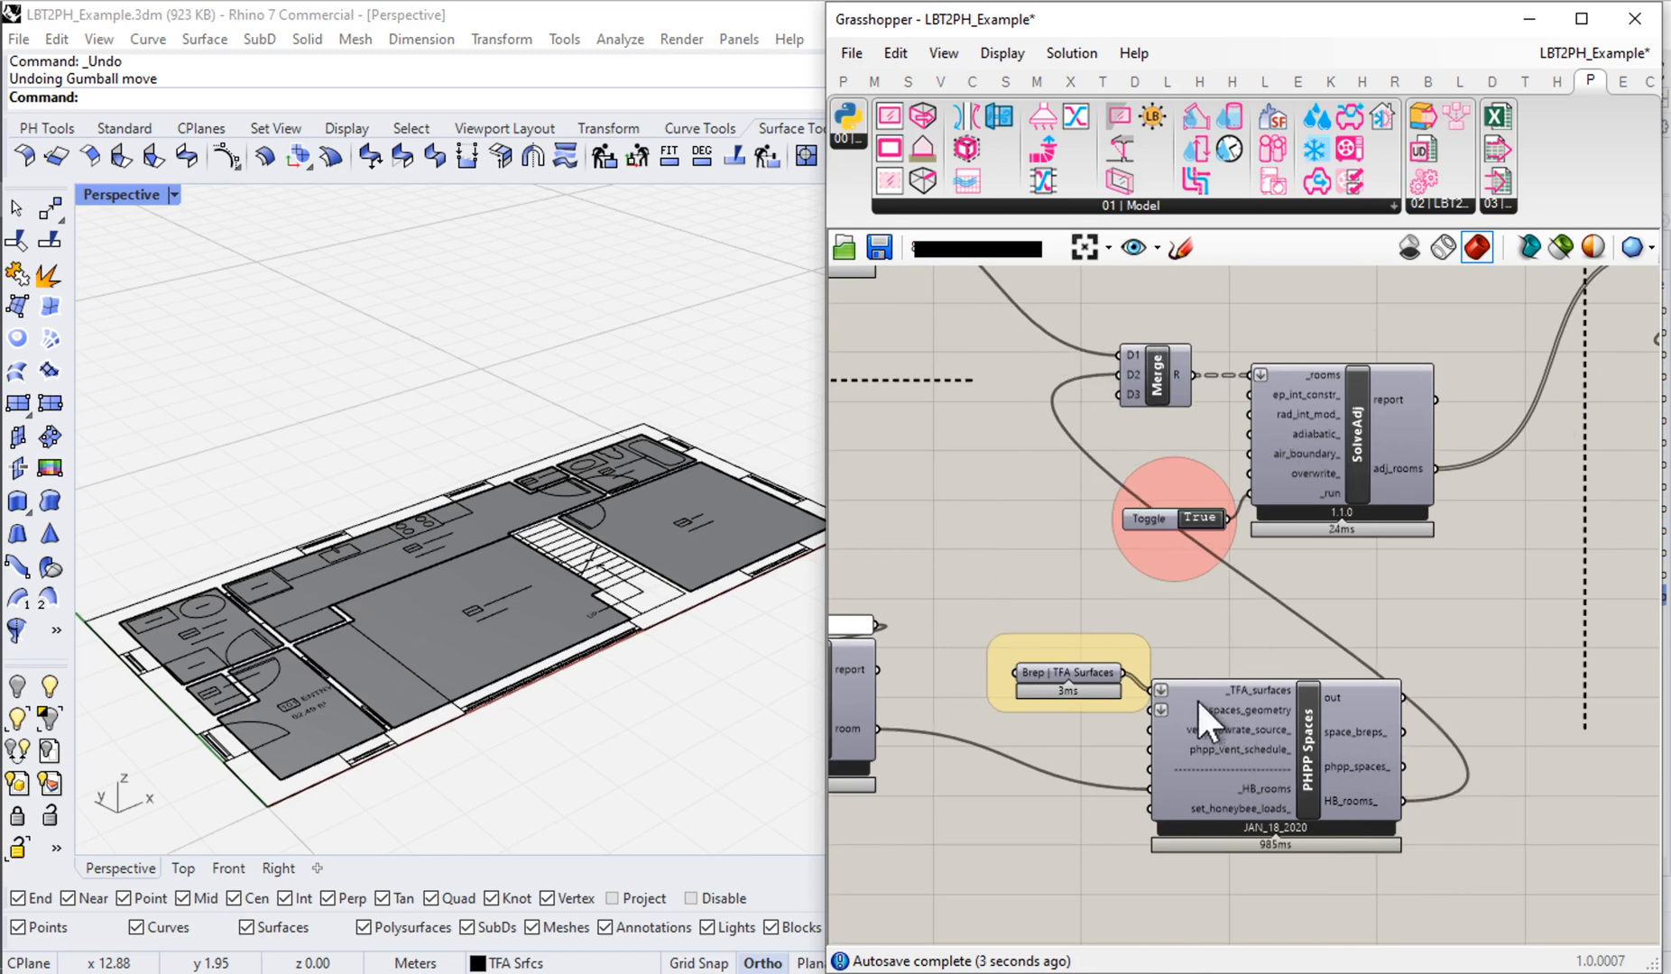
Step: Open up space before Merge, and move PHPP Spaces with its TFA Surfaces parameter in line with the First_Floor Room component
right_click_drag(1055, 543, 1244, 622)
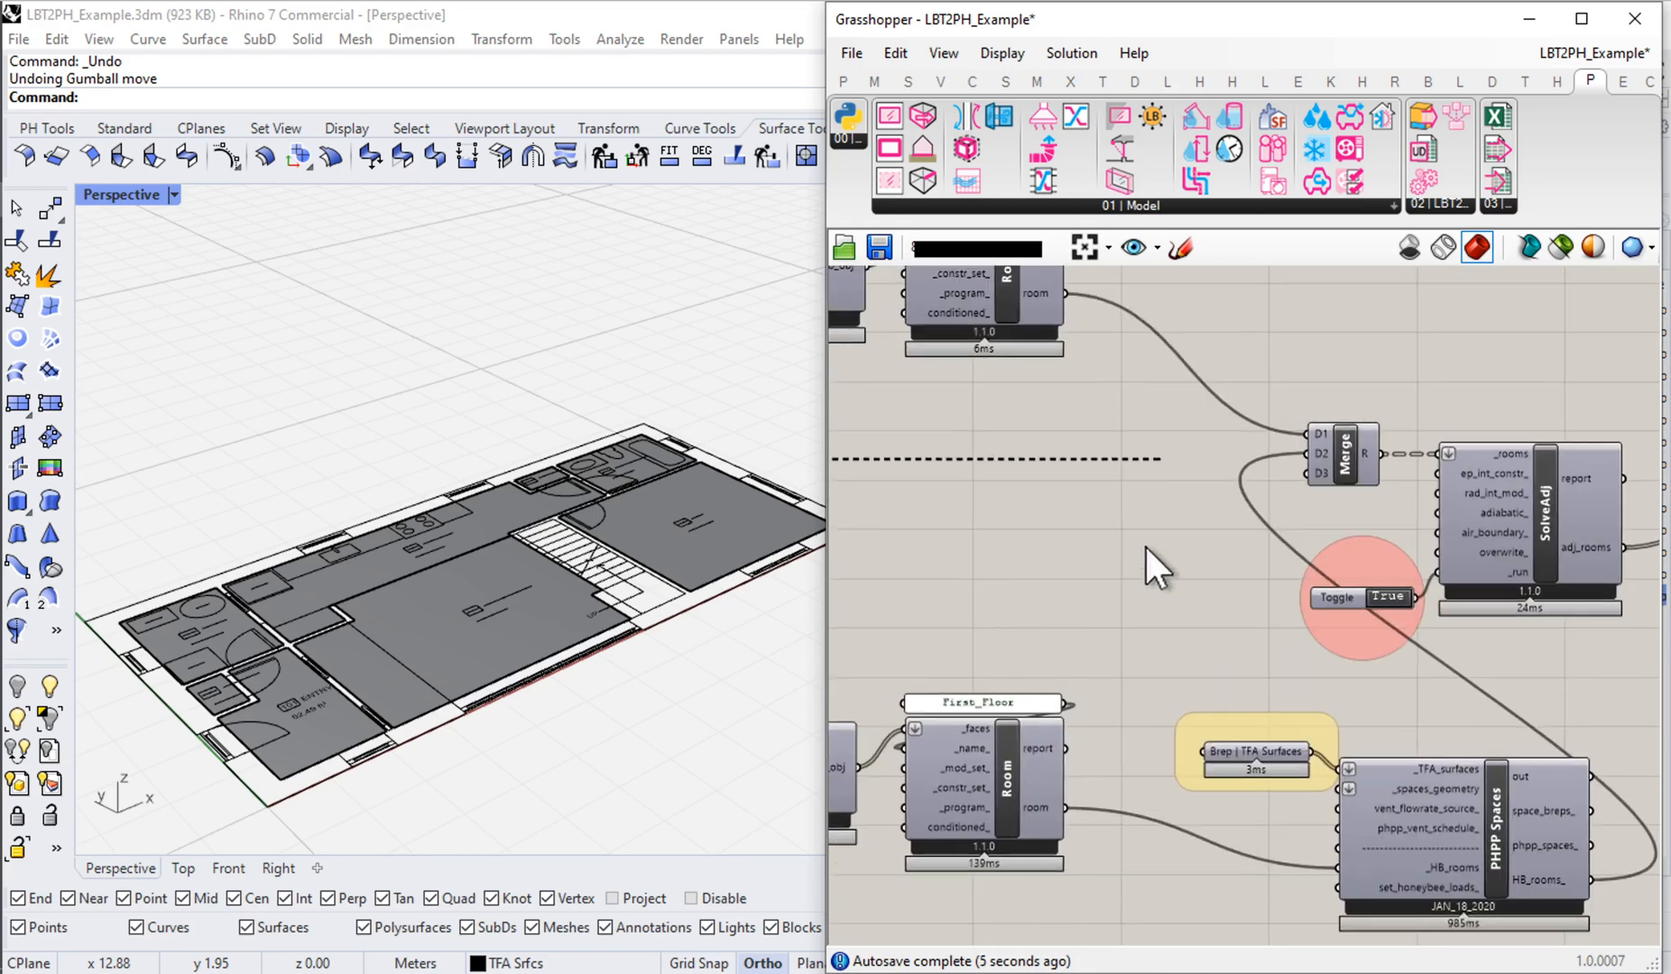
left_click_drag(1148, 546, 1415, 552, "alt")
scroll(1429, 628, "down", 2)
left_click_drag(1091, 564, 1527, 669)
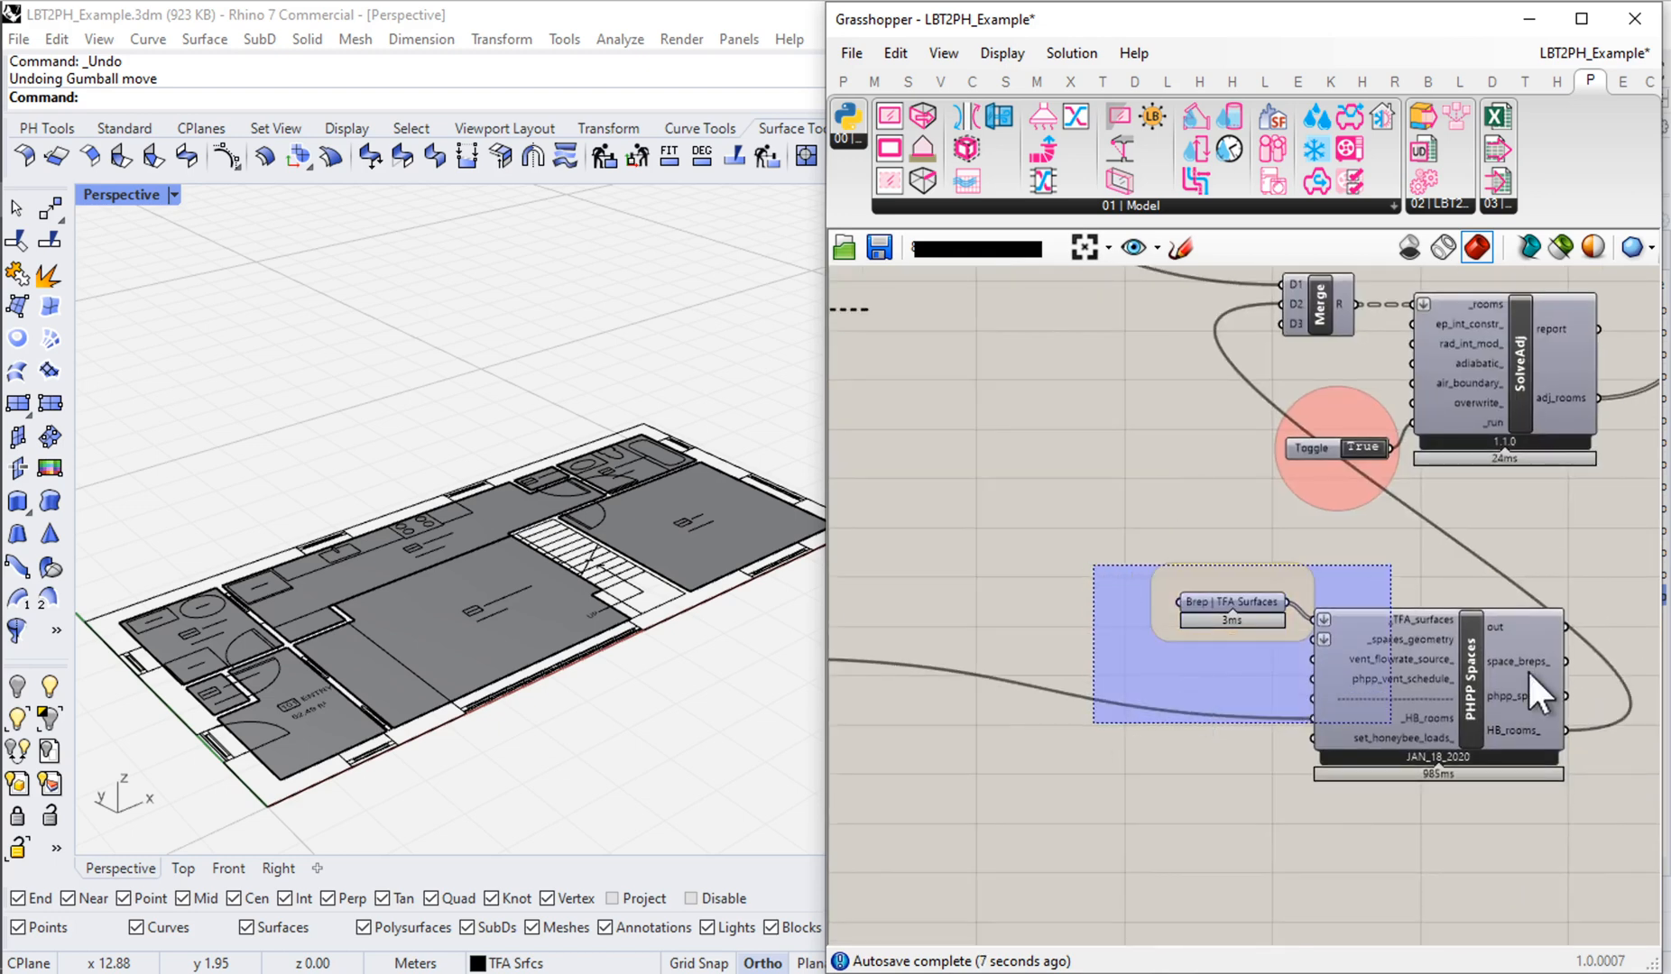
scroll(1452, 650, "down", 1)
scroll(1240, 617, "down", 1)
left_click_drag(1240, 617, 1200, 609)
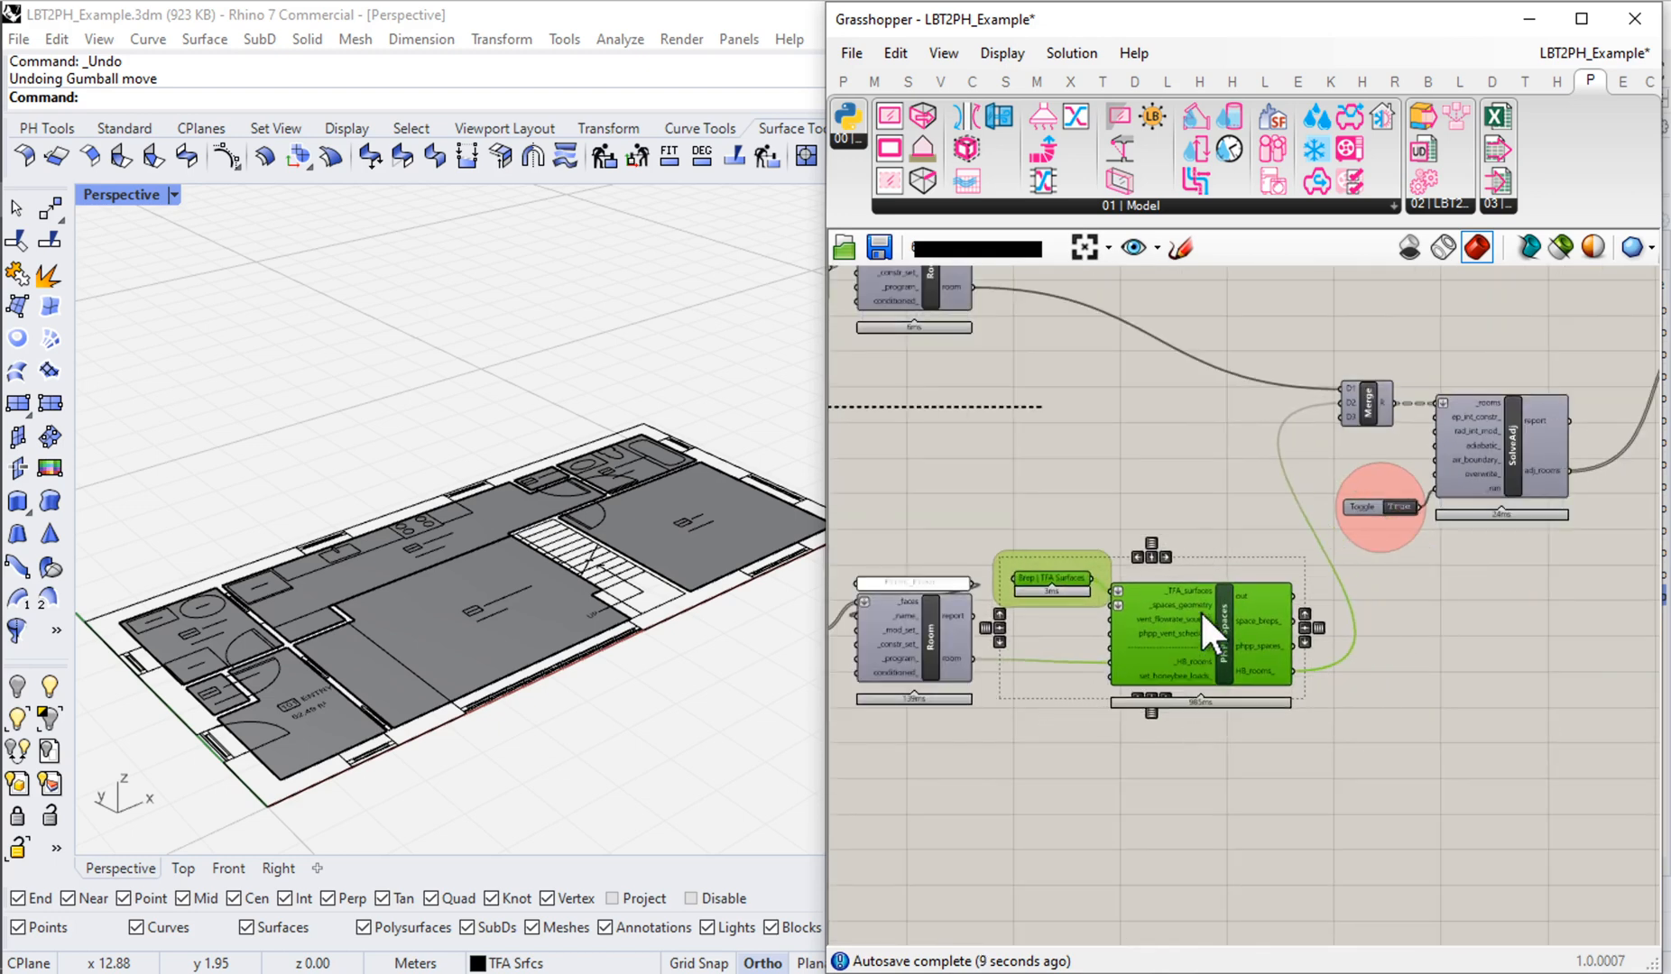
right_click_drag(1200, 610, 1483, 607)
left_click(1513, 506)
Step: Push Merge and SolveAdj further away from PHPP Spaces, and fine-tune the position of PHPP Spaces and its TFA Surfaces parameter
right_click_drag(1547, 513, 1325, 435)
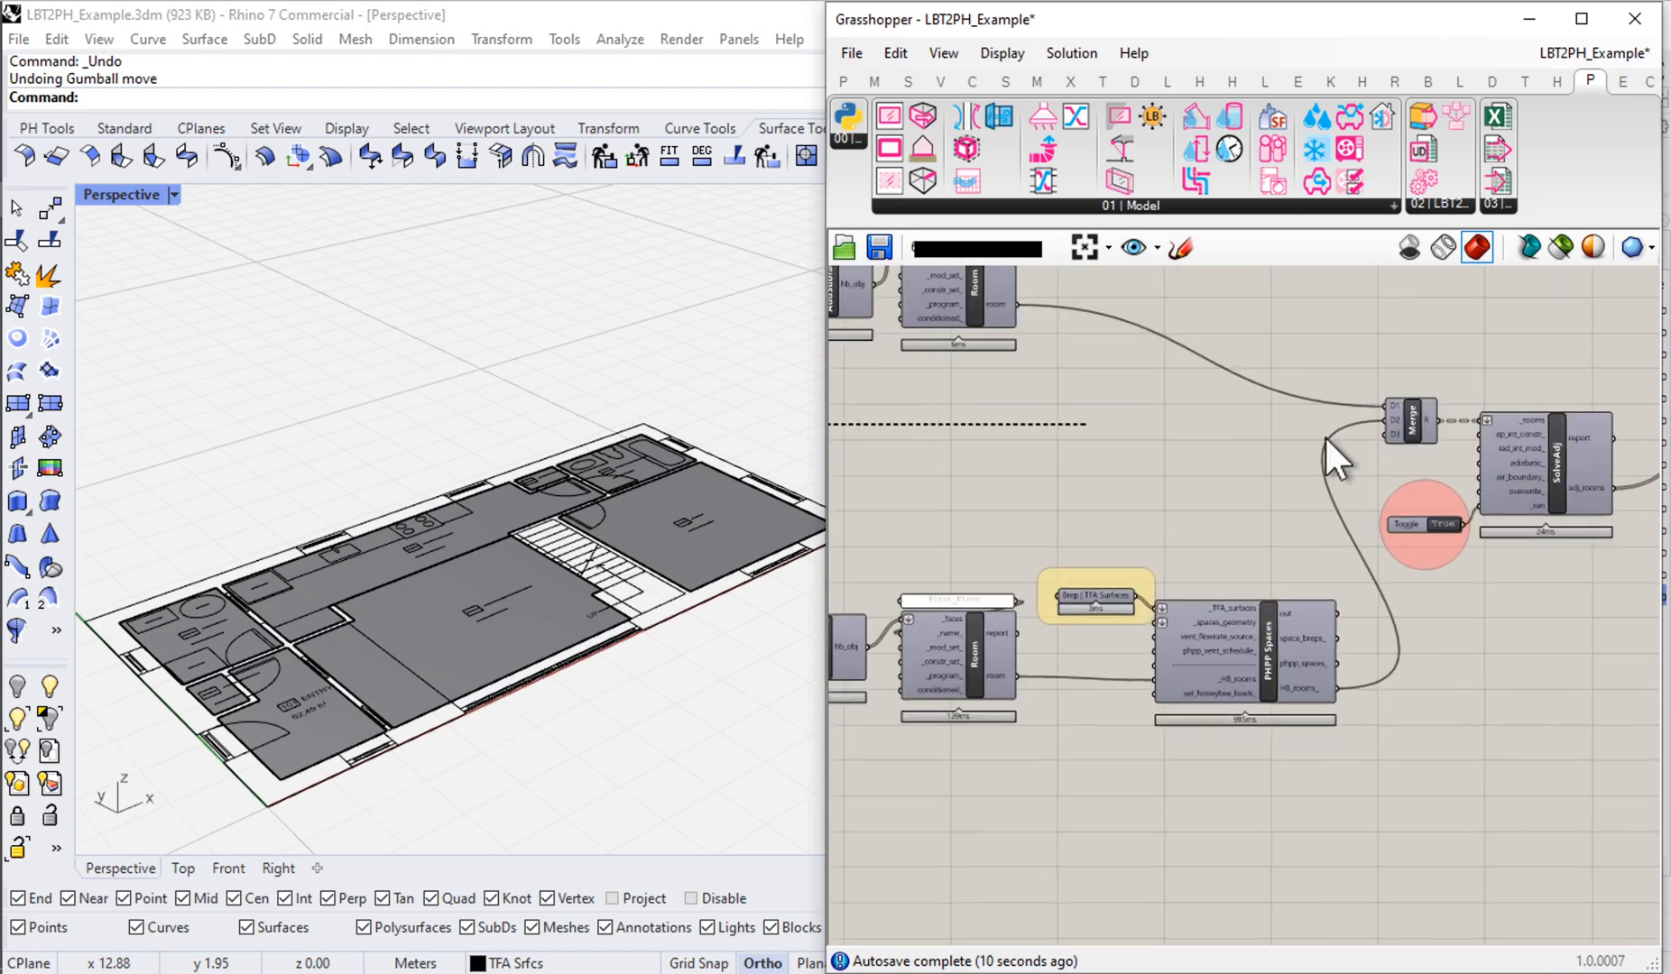
left_click_drag(1325, 435, 1410, 430, "alt")
scroll(1179, 607, "up", 3)
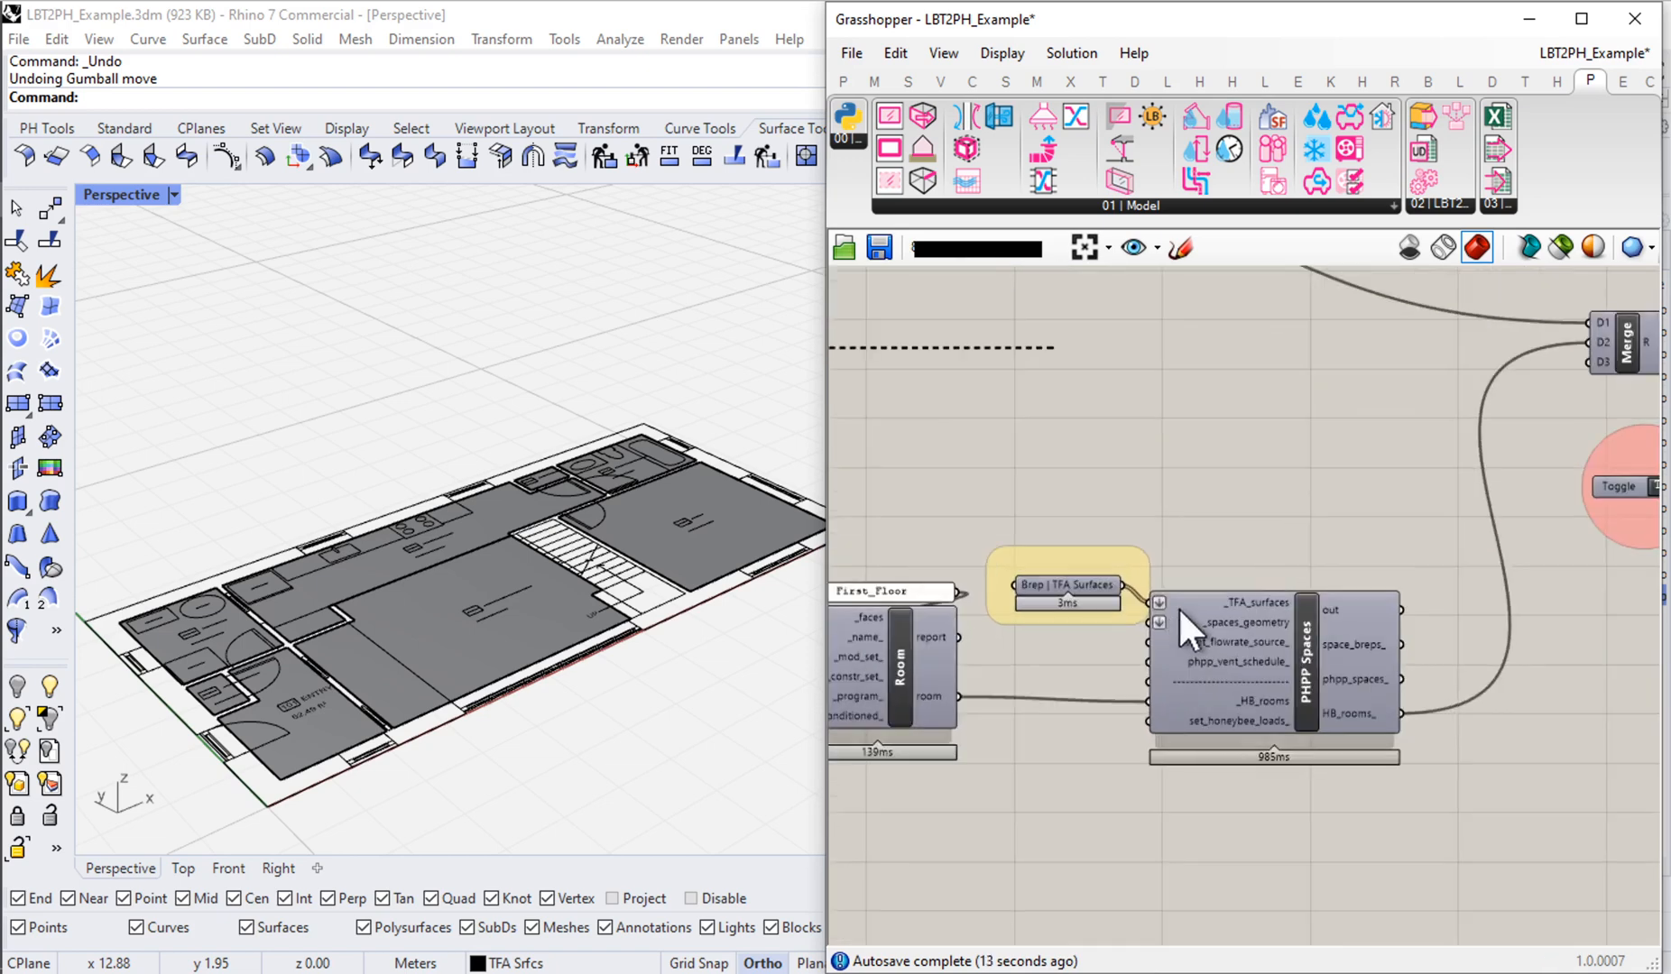
left_click_drag(1306, 487, 1055, 689)
left_click_drag(1242, 665, 1271, 658)
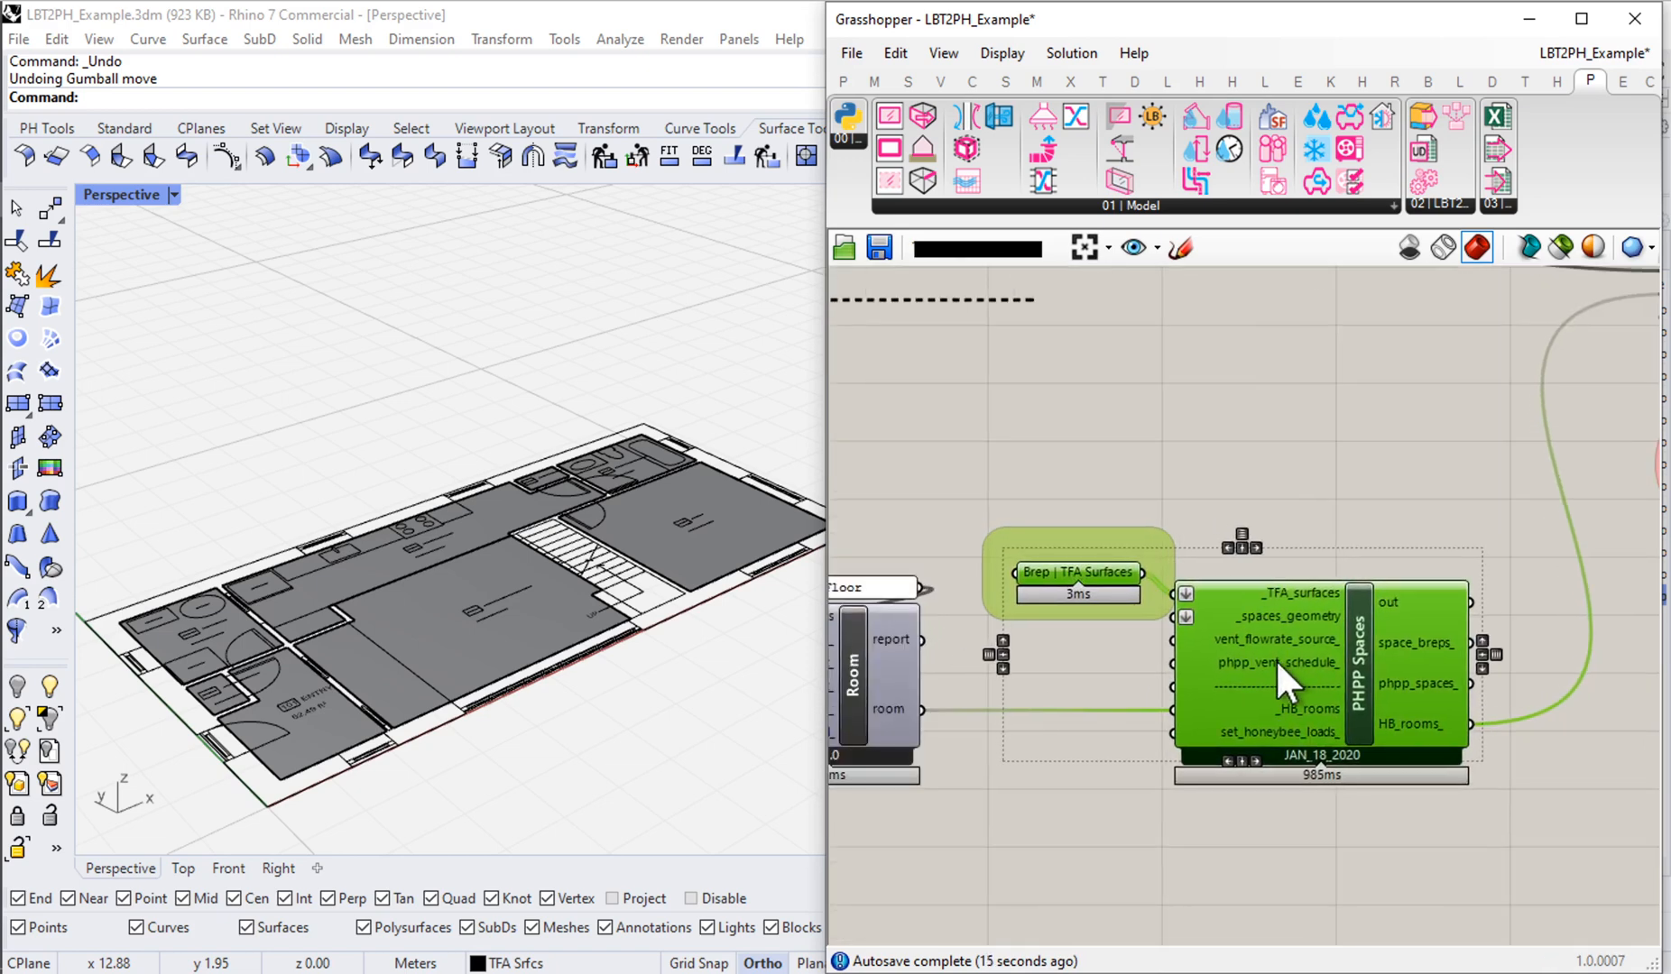
key("Escape")
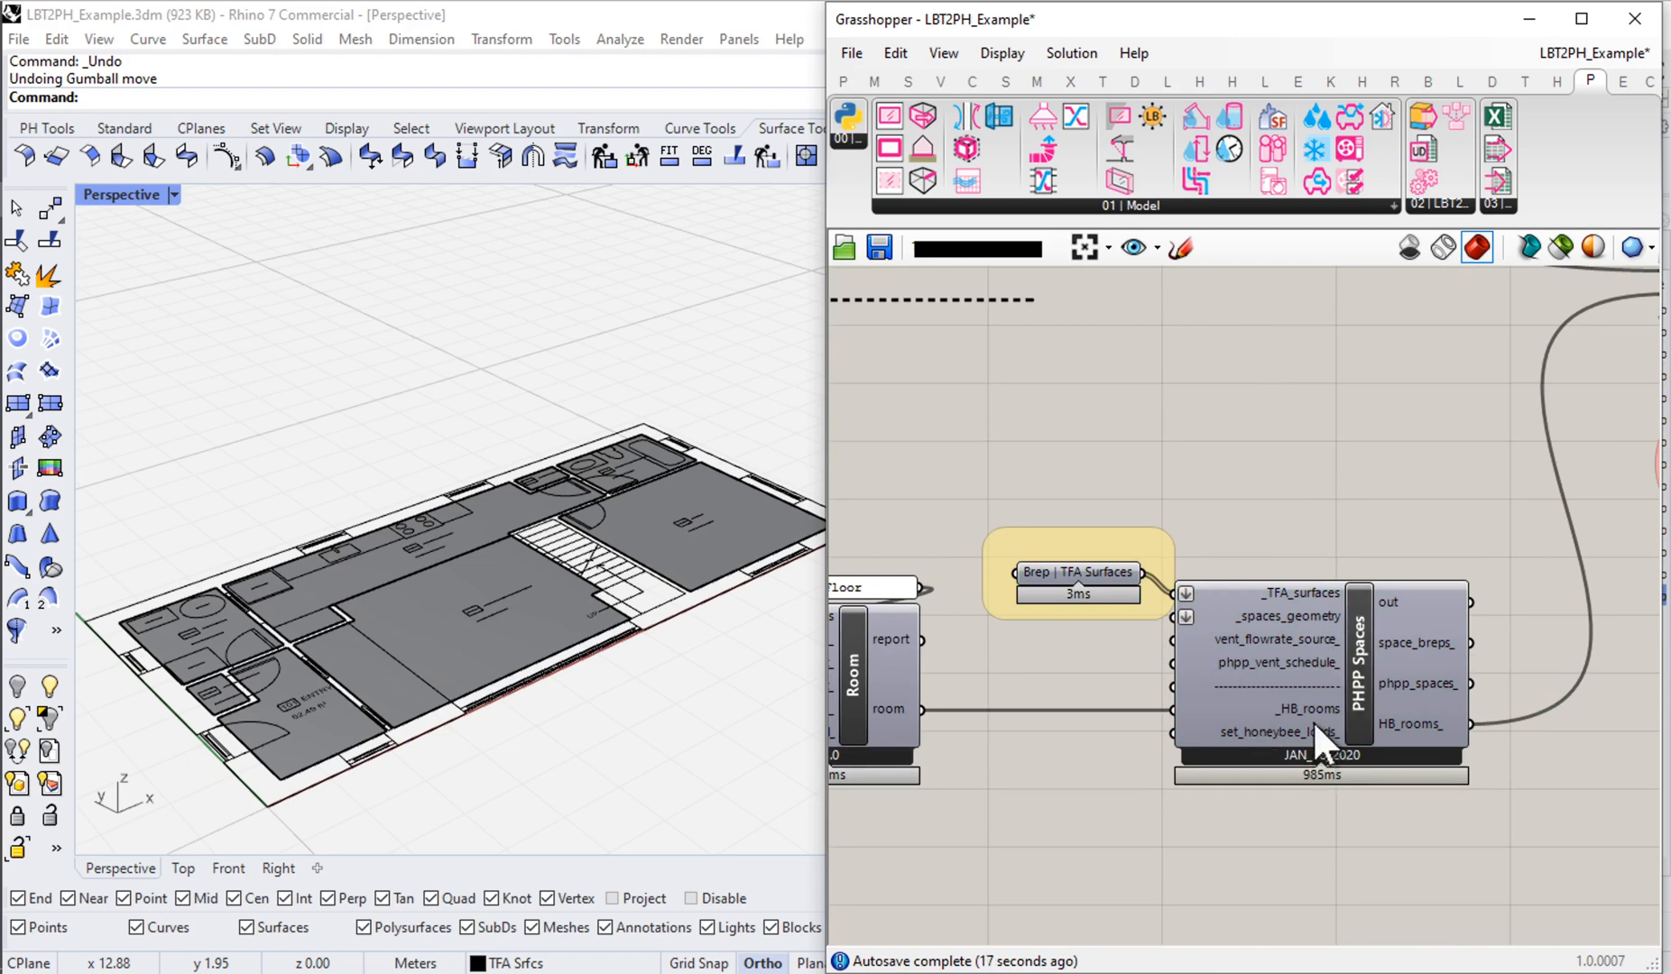
Step: Review the definition from room creation through model configuration to the PHPP export, and read the PHPP Spaces component's description
scroll(1310, 721, "down", 3)
scroll(1306, 718, "down", 4)
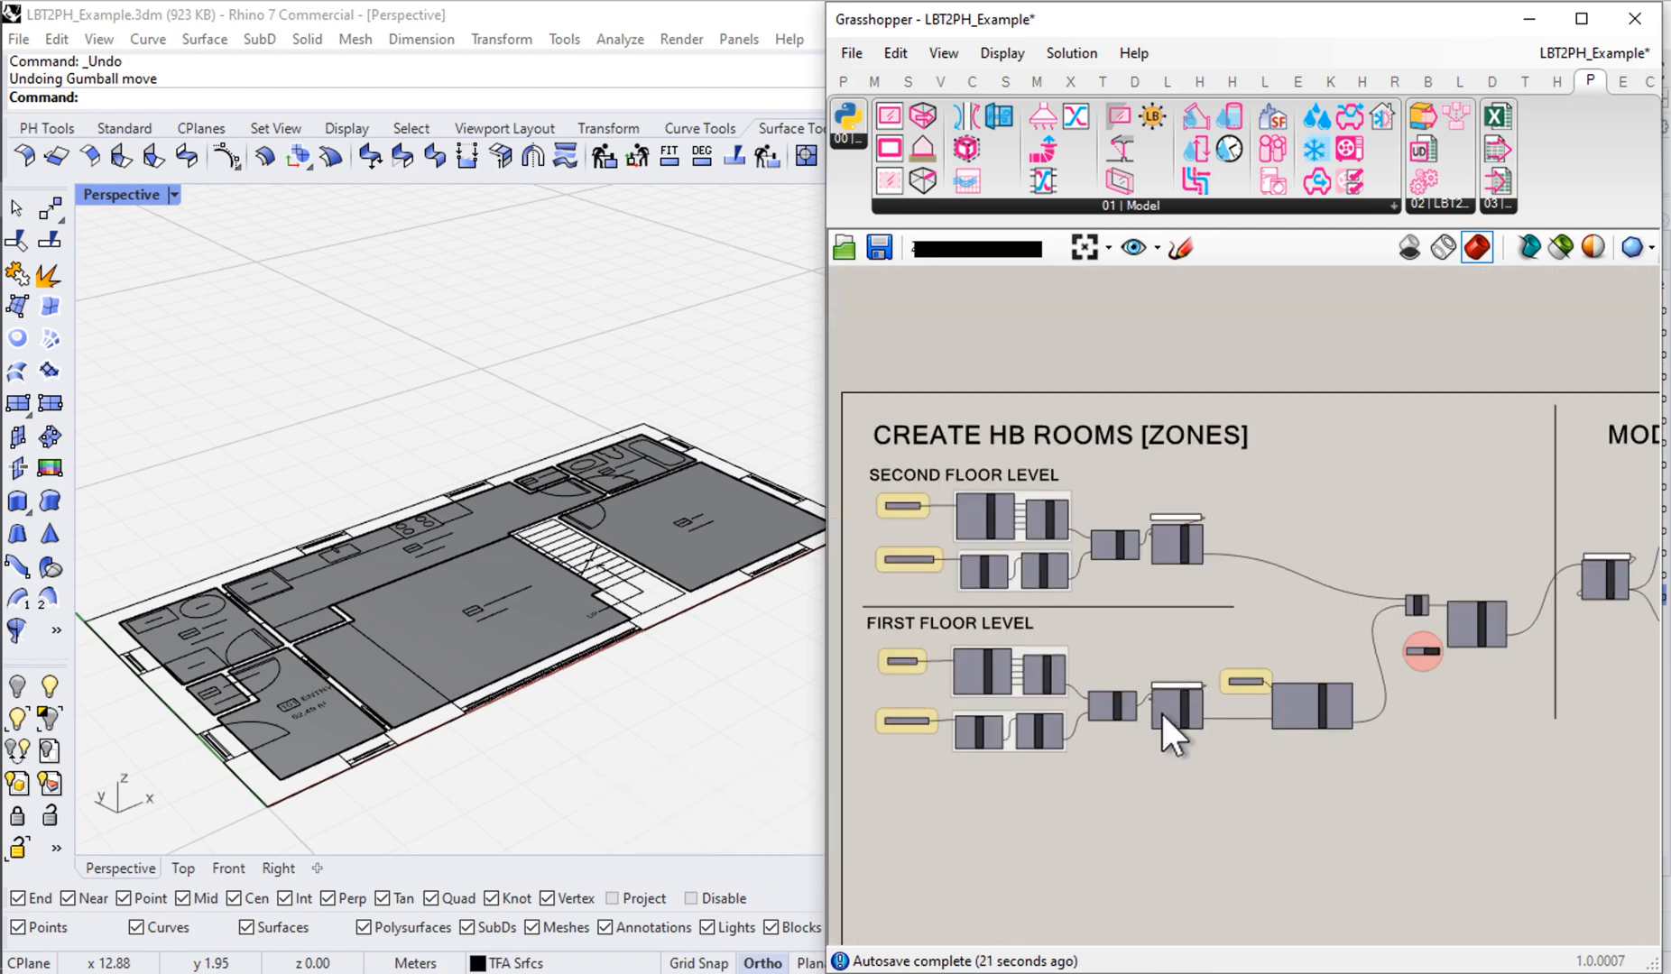
mouse_move(1162, 712)
right_click_drag(1603, 661, 1123, 665)
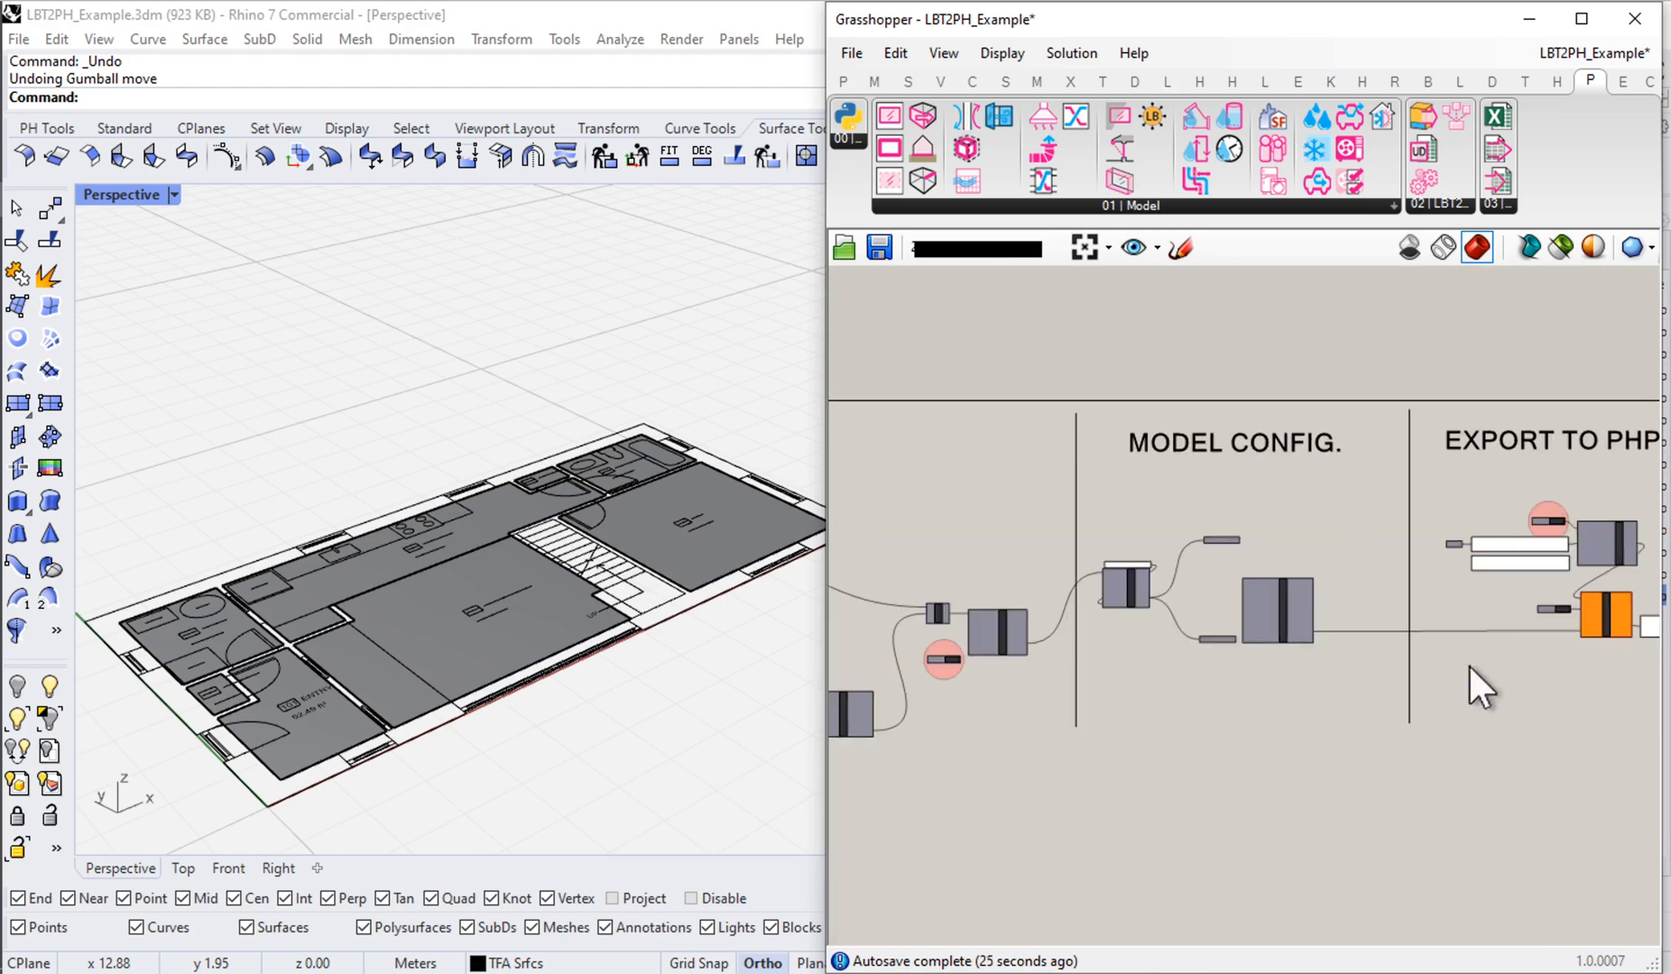
right_click_drag(1085, 752, 1447, 771)
scroll(1183, 735, "up", 2)
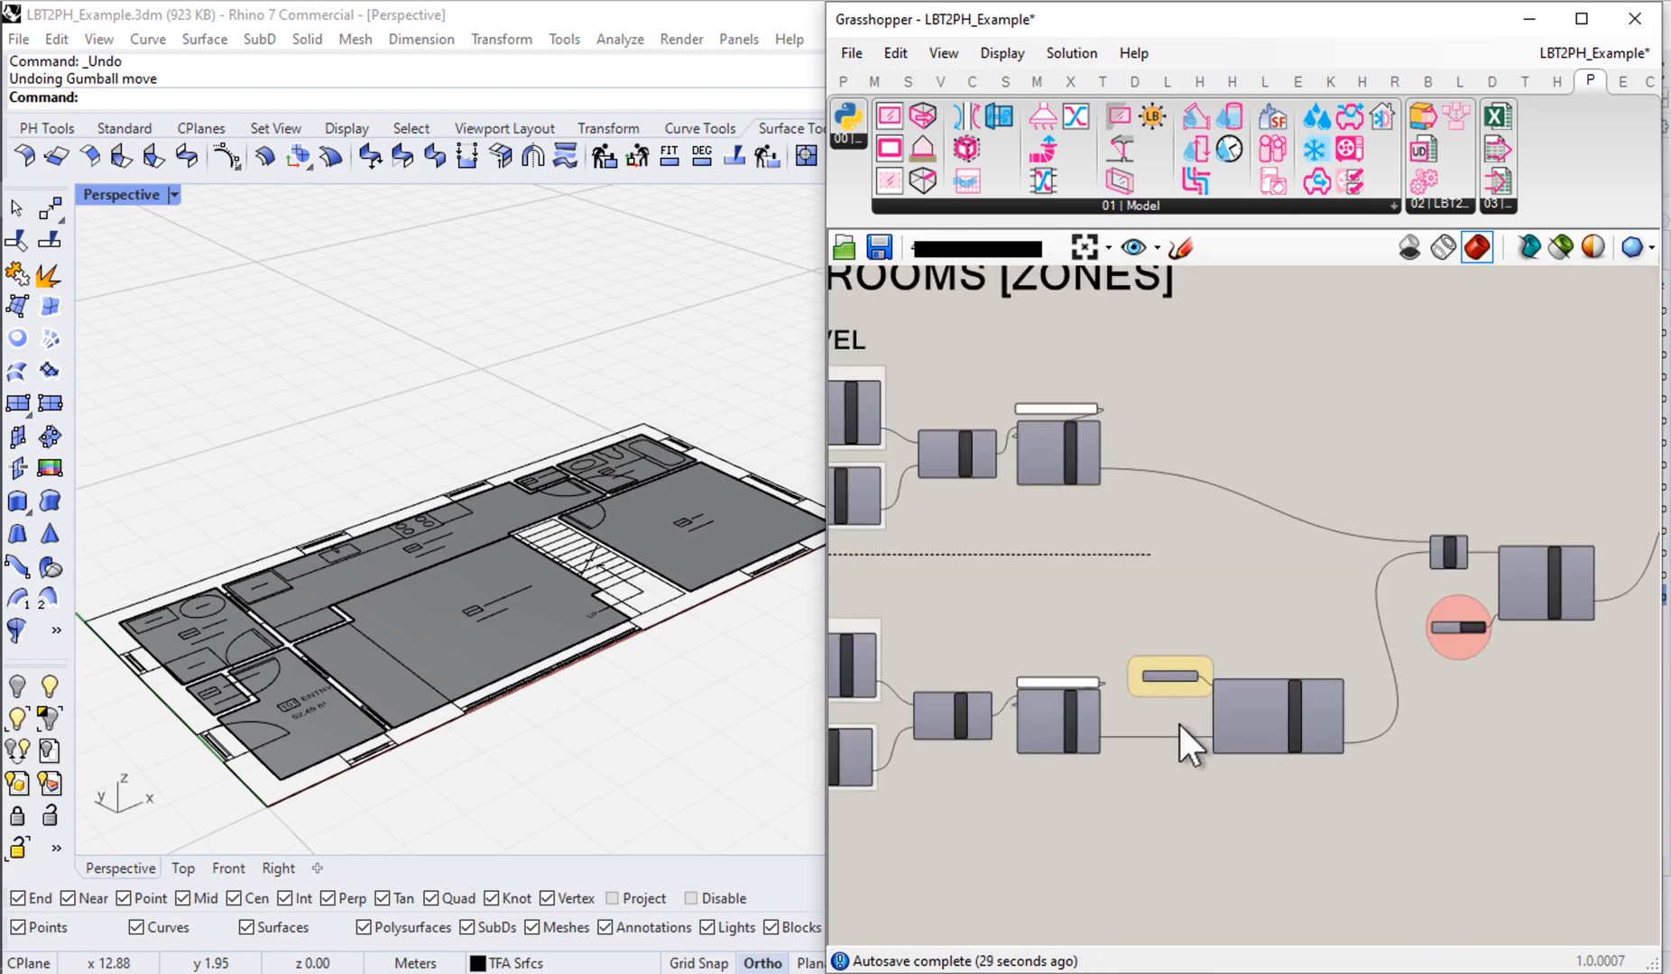
mouse_move(1168, 670)
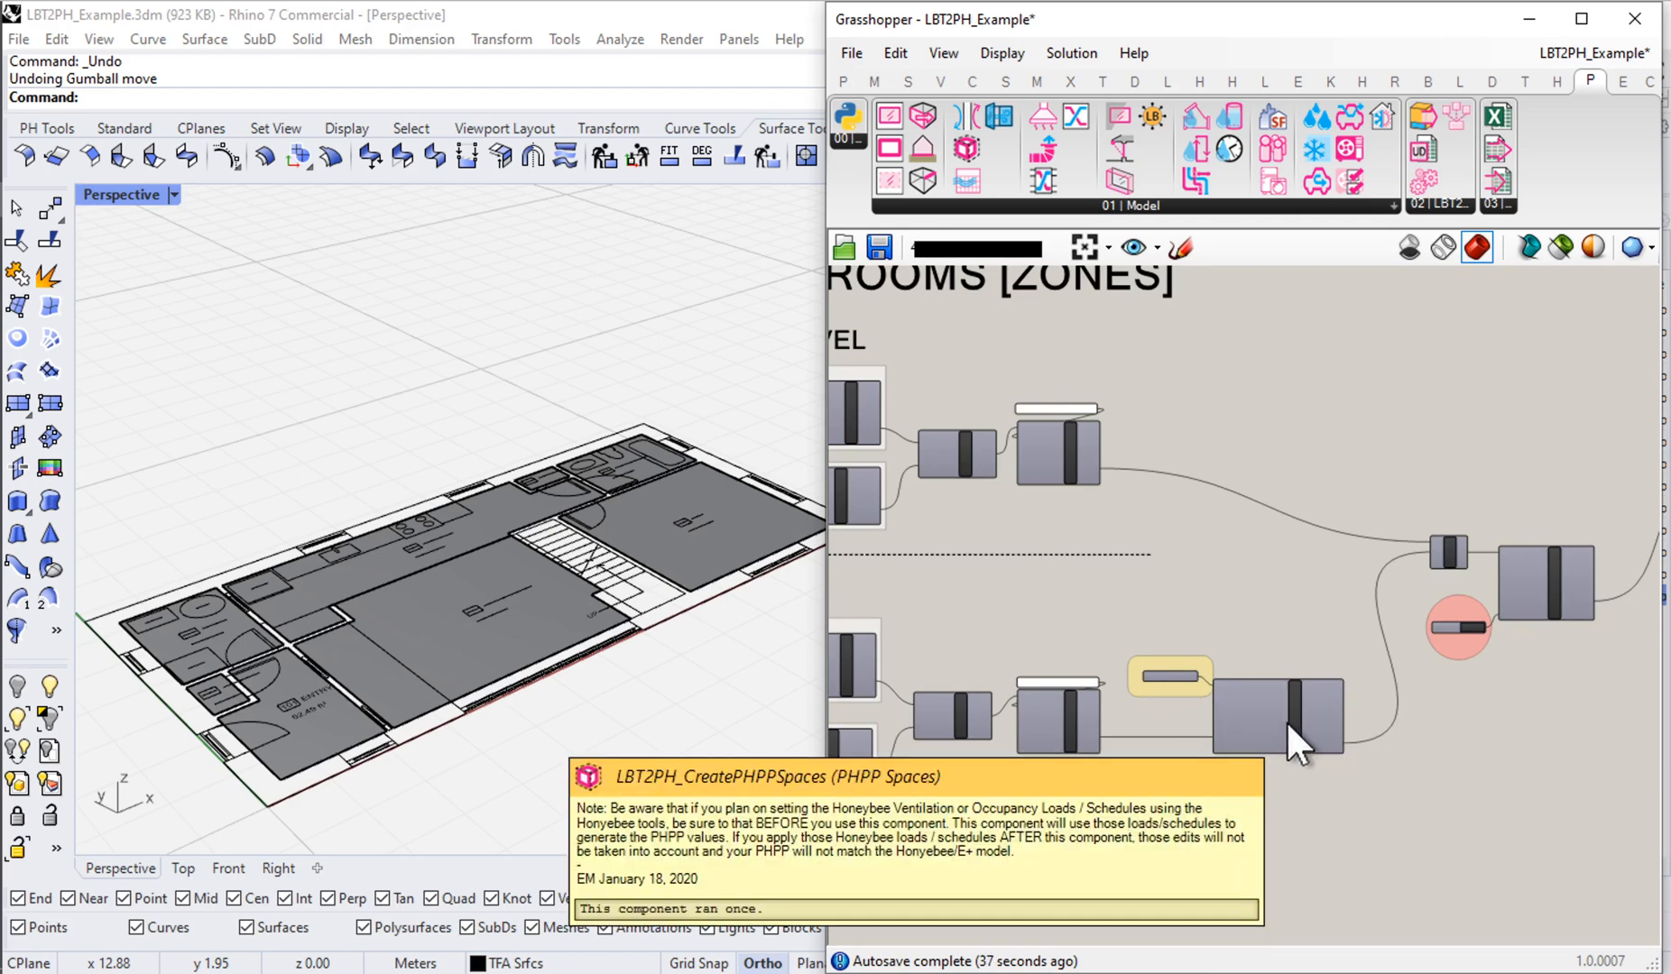
Step: Shift the TFA Surfaces parameter and its yellow group slightly away from PHPP Spaces
scroll(1261, 766, "up", 3)
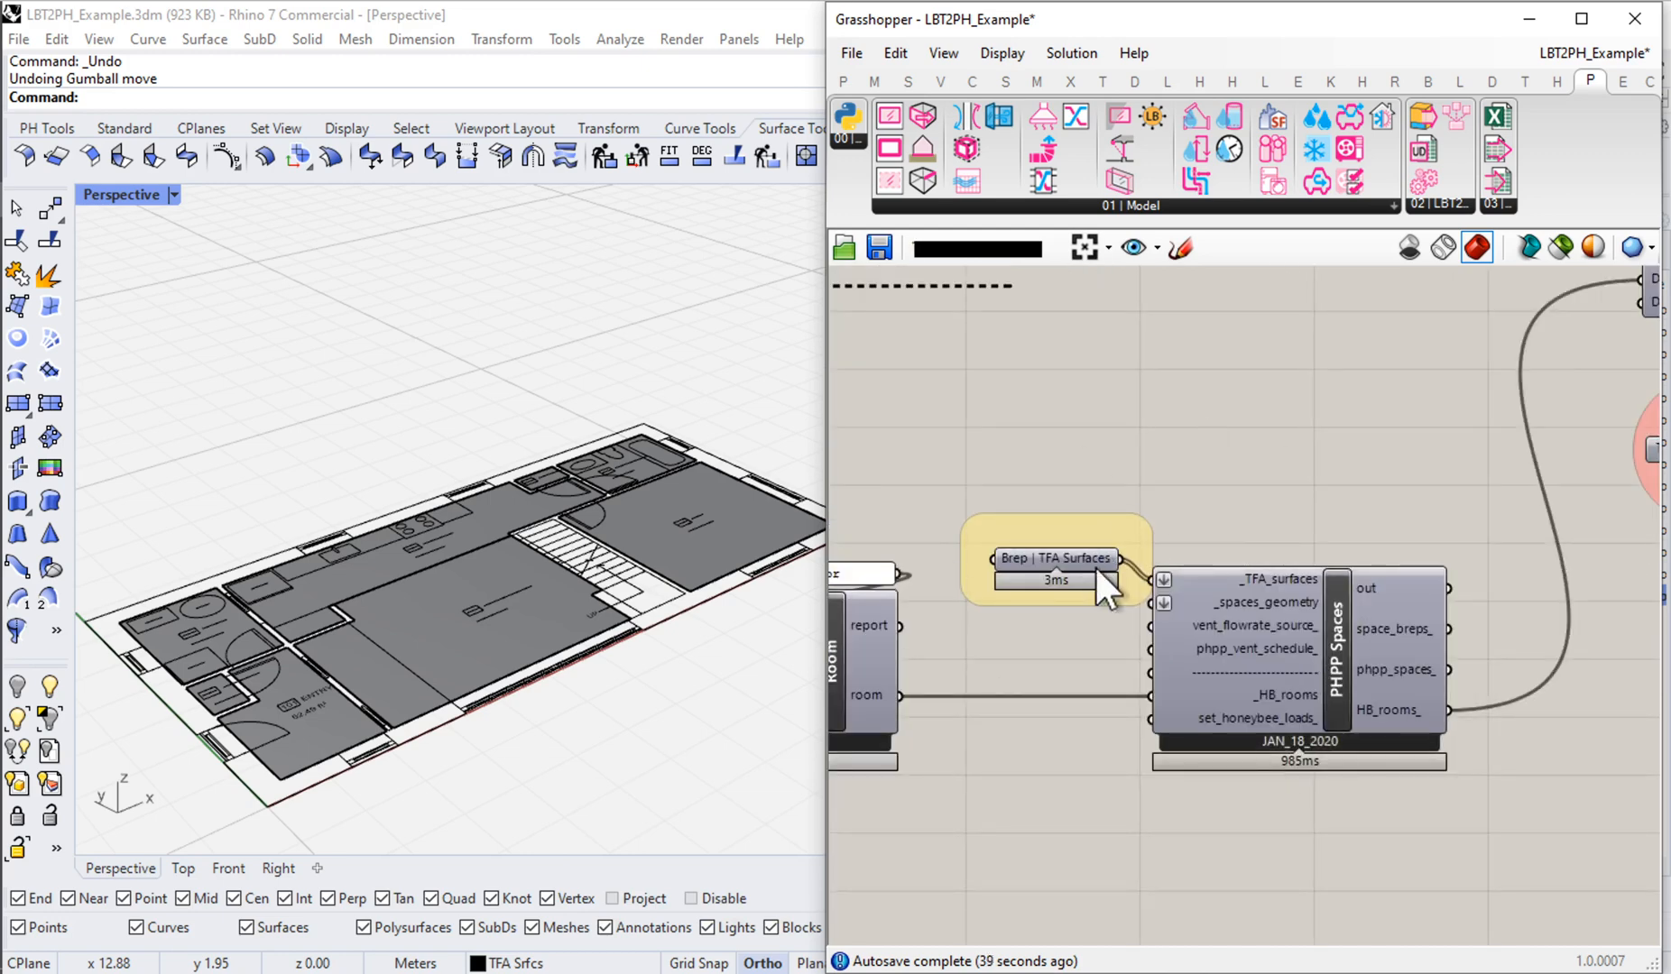
left_click_drag(1087, 528, 1075, 516)
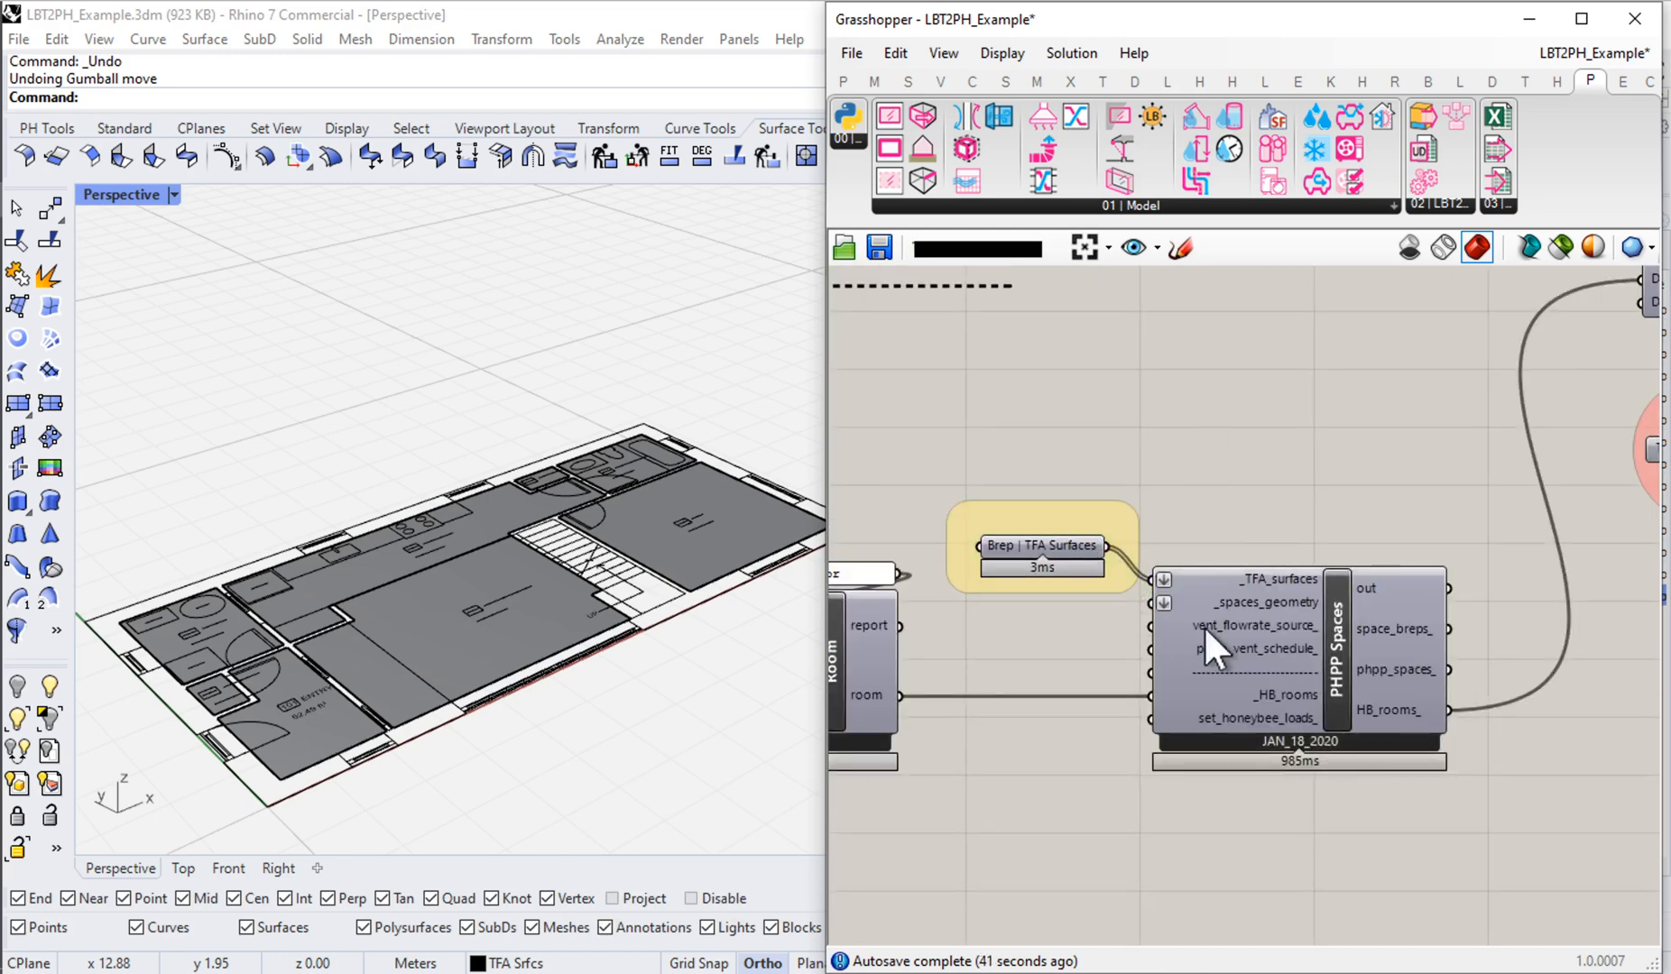
Step: Read the vent_flowrate_source_ and set_honeybee_loads_ input descriptions on PHPP Spaces, and examine the first-floor TFA surfaces in a near-plan view
scroll(1202, 624, "down", 2)
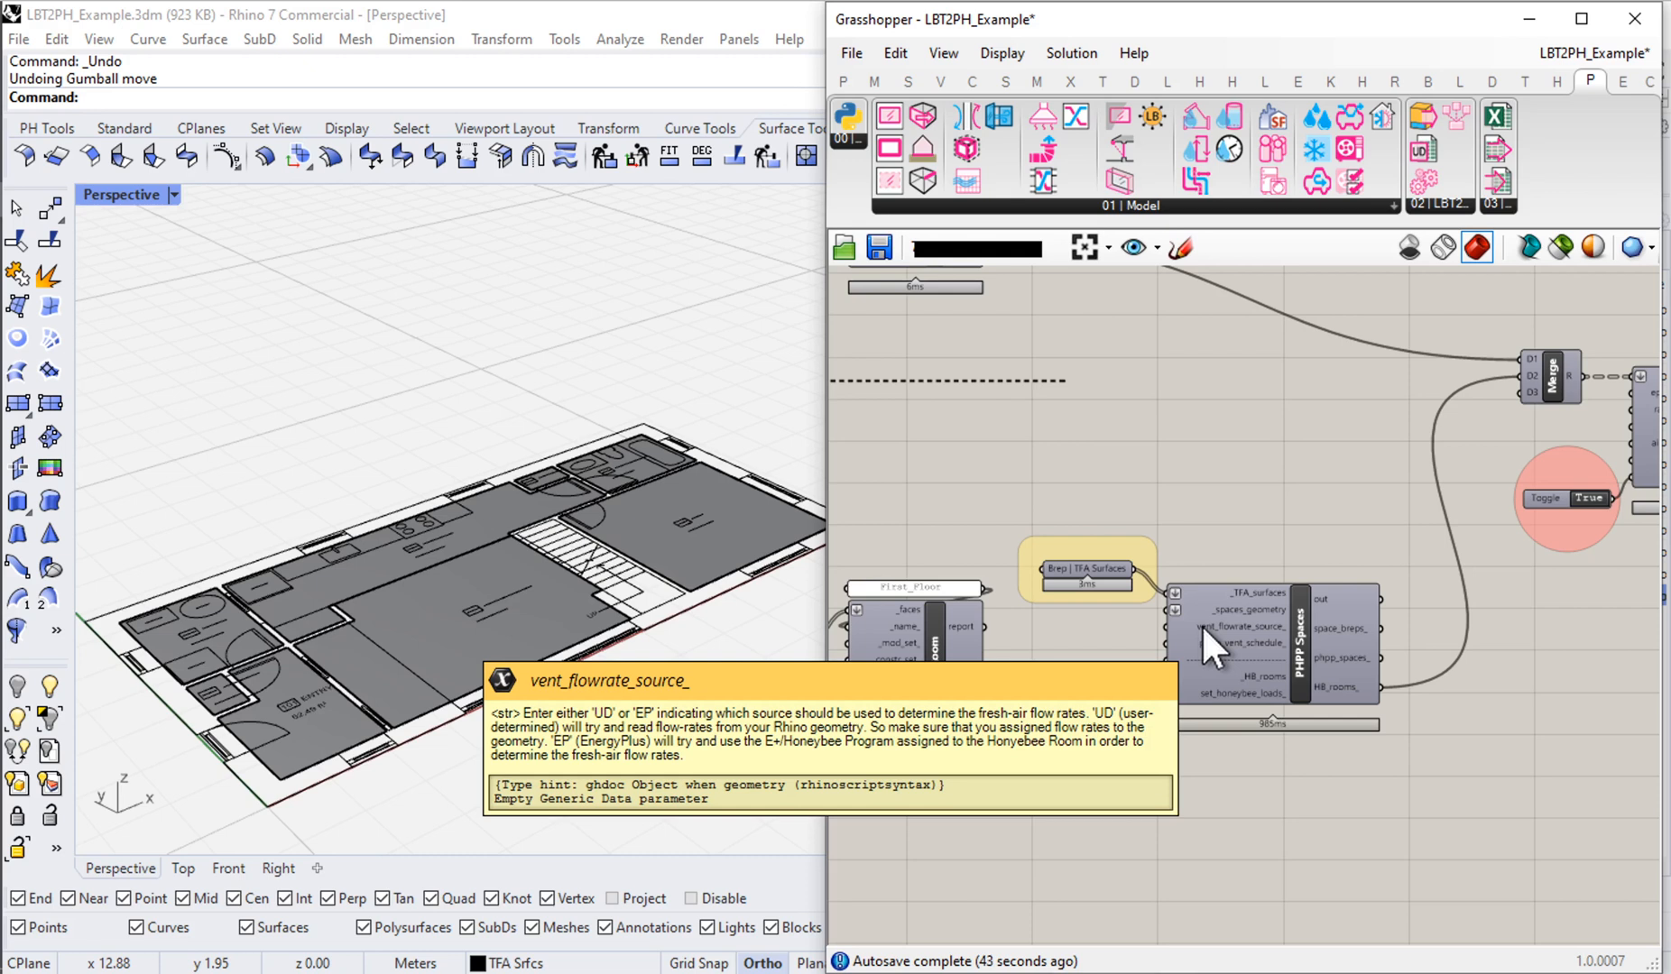
mouse_move(1348, 677)
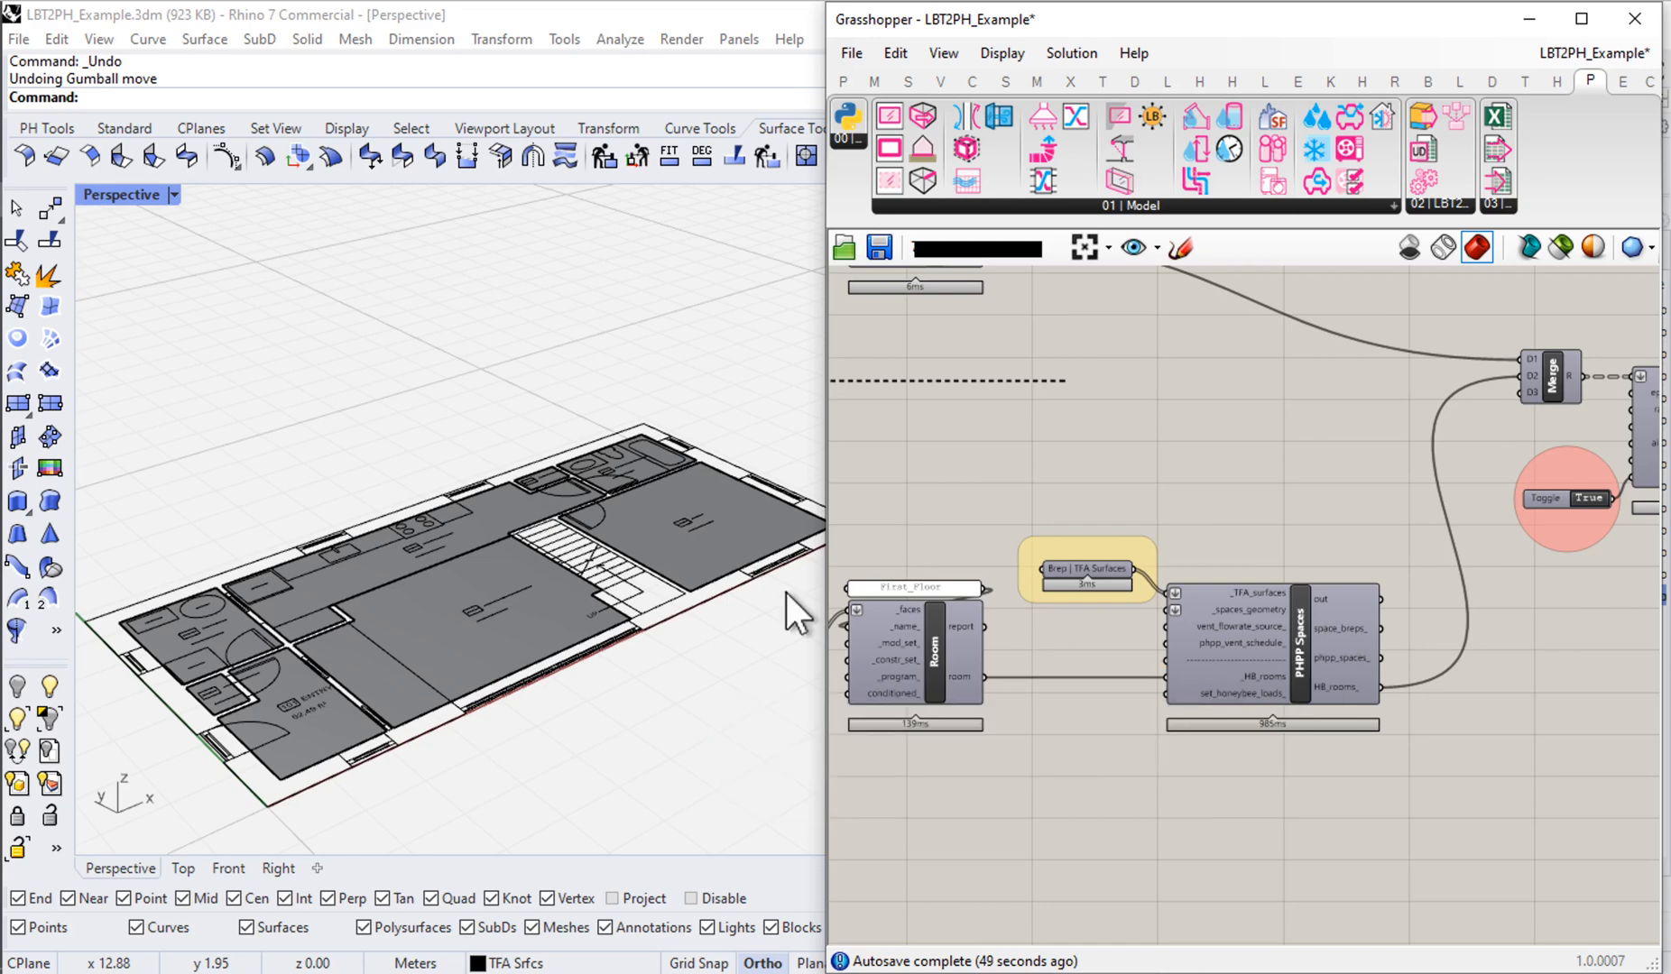
right_click_drag(645, 503, 619, 607)
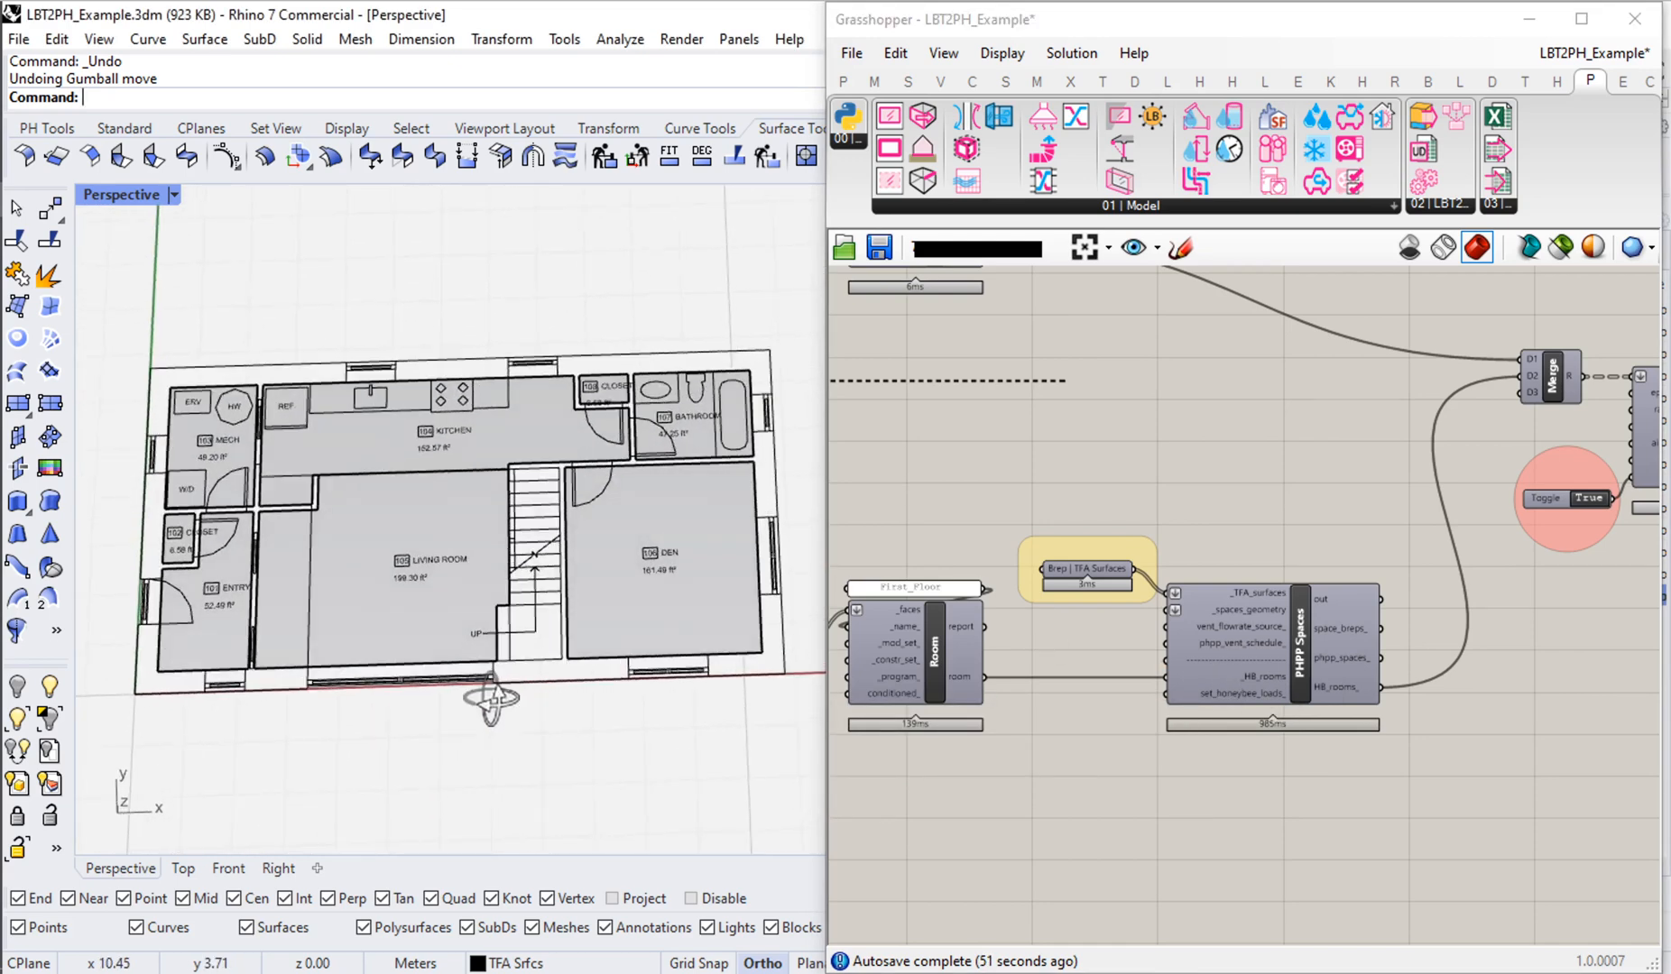
scroll(651, 570, "up", 3)
scroll(672, 573, "down", 2)
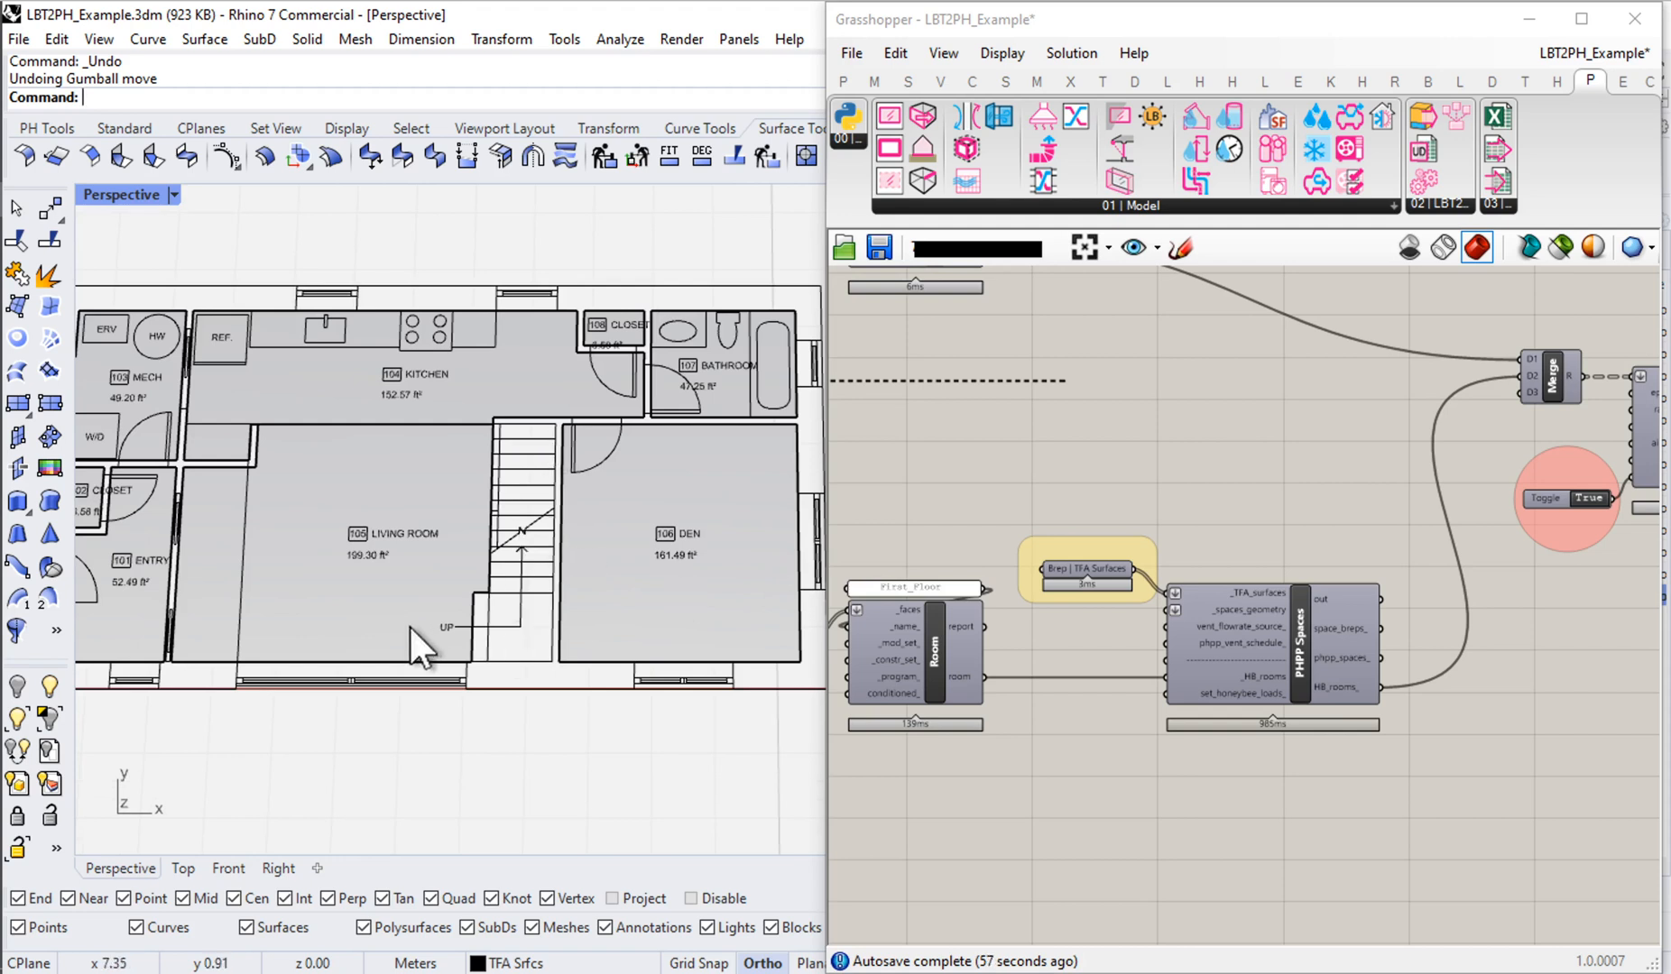
mouse_move(1226, 629)
mouse_move(1212, 701)
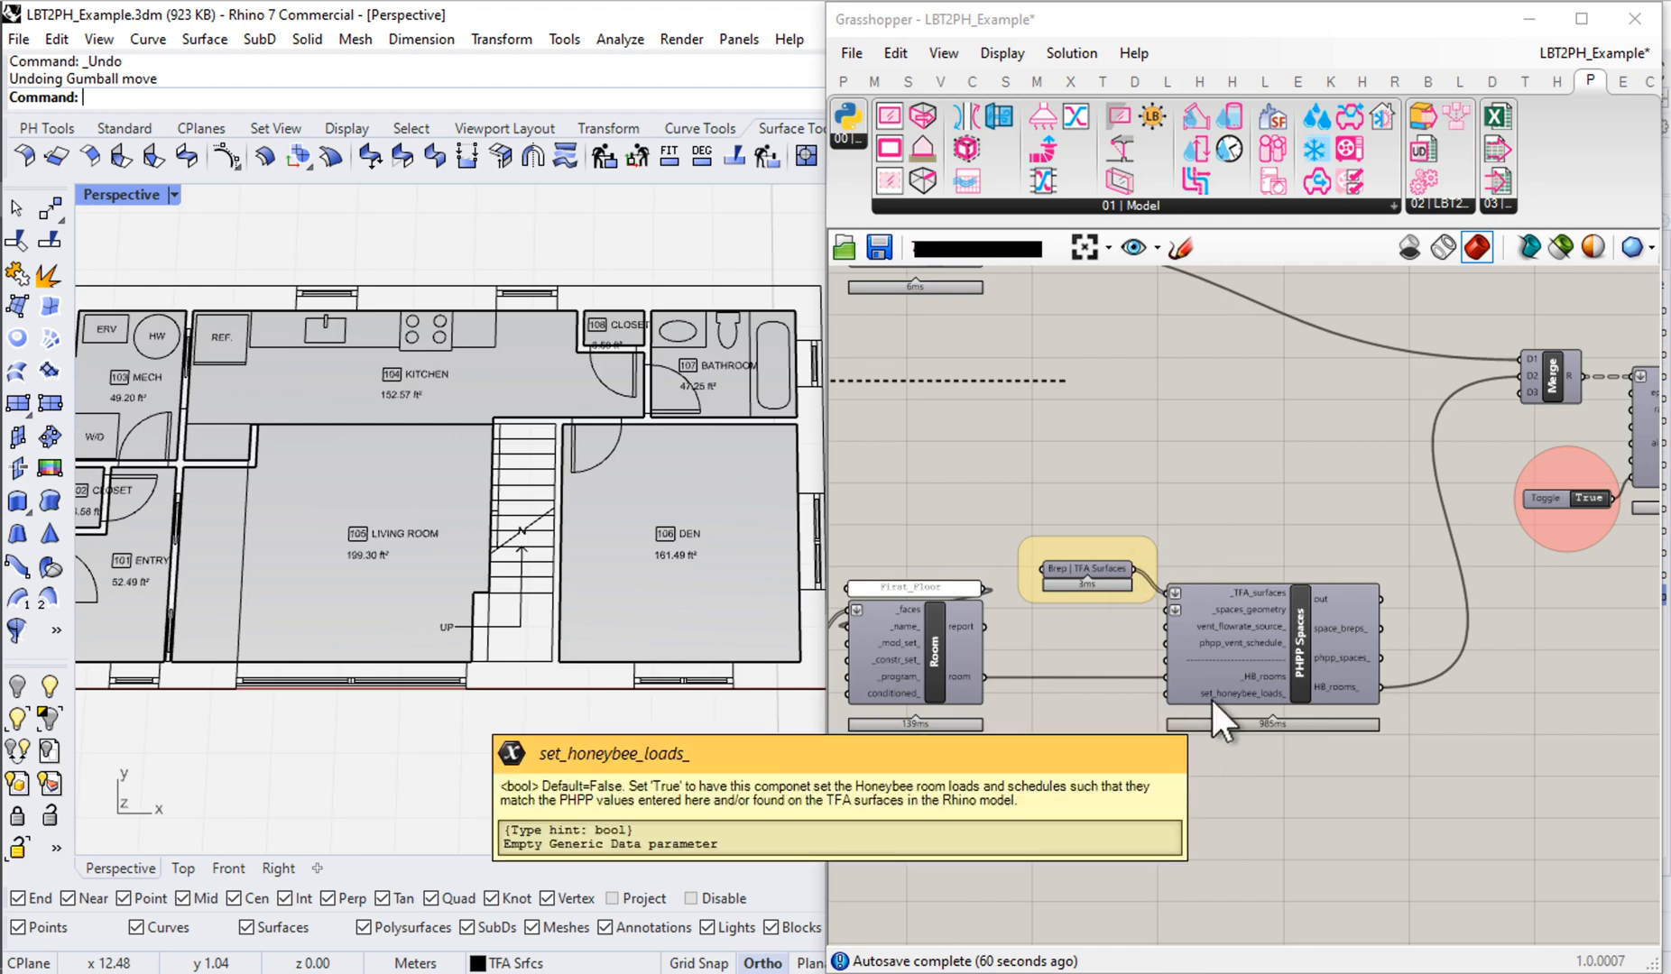